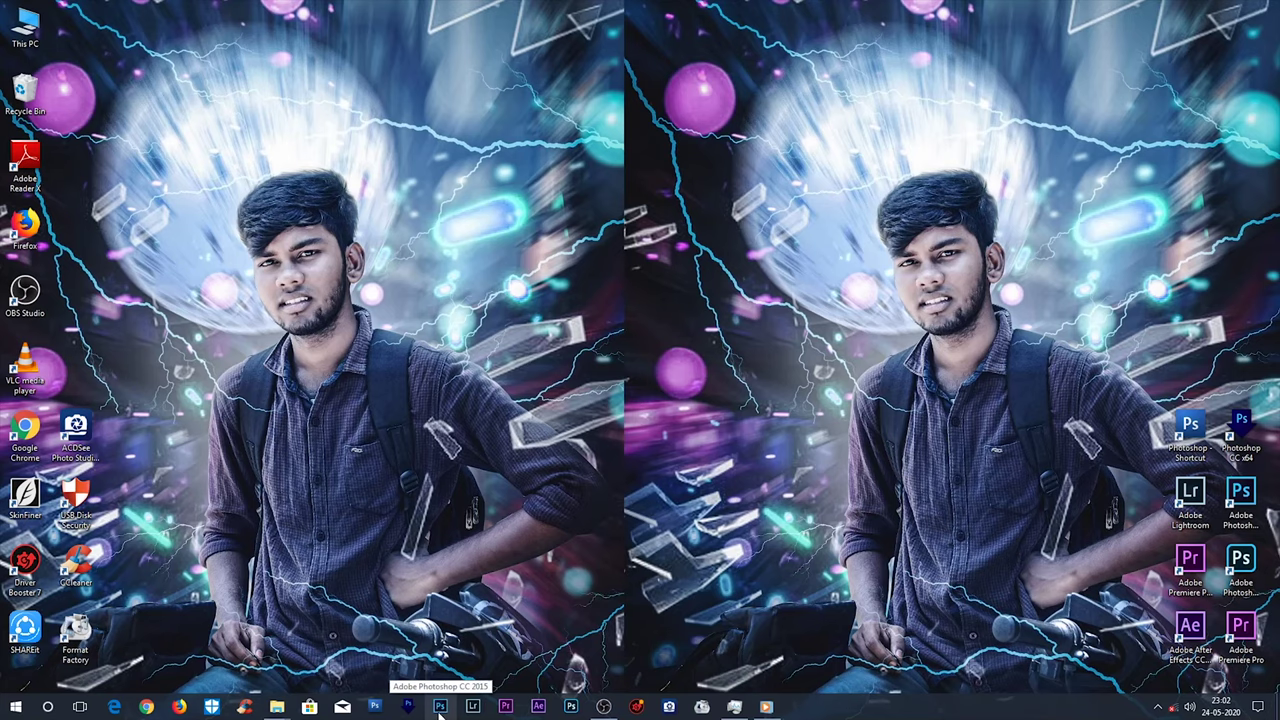
# Launch Photoshop CC from the taskbar and close the floating plugin panel.
pyautogui.click(440, 706)
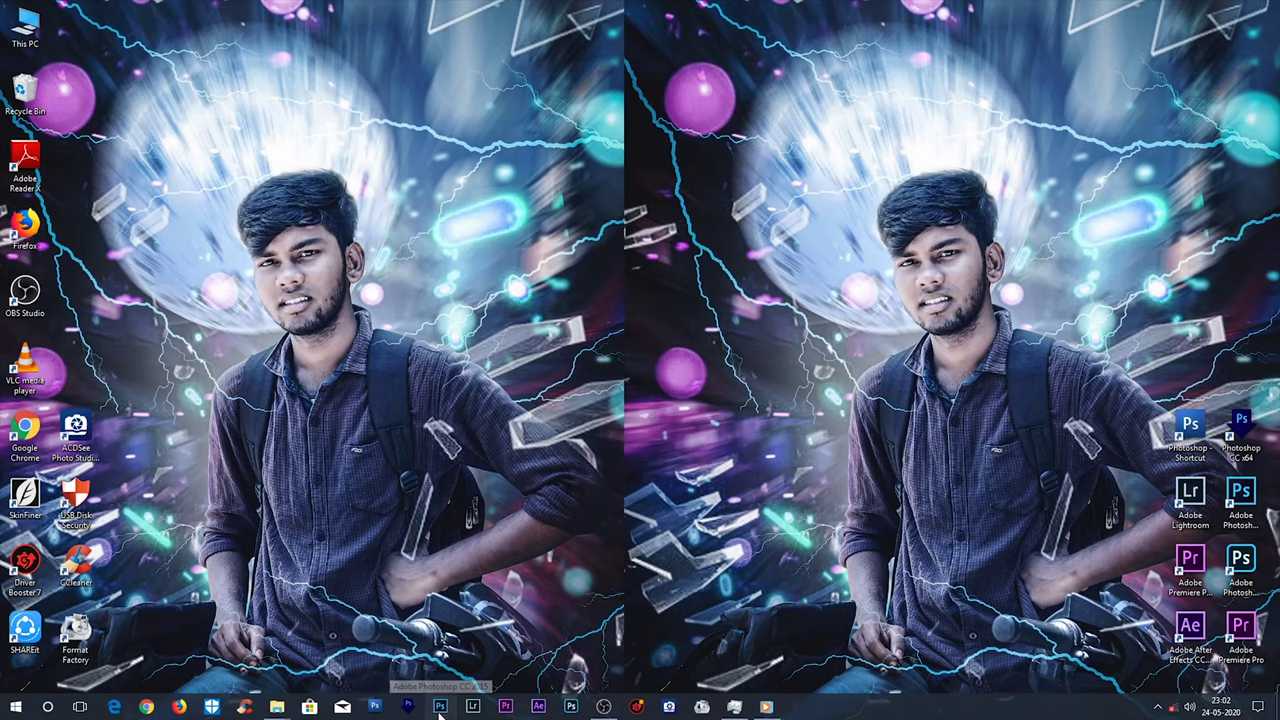
pyautogui.rightClick(440, 706)
pyautogui.click(686, 550)
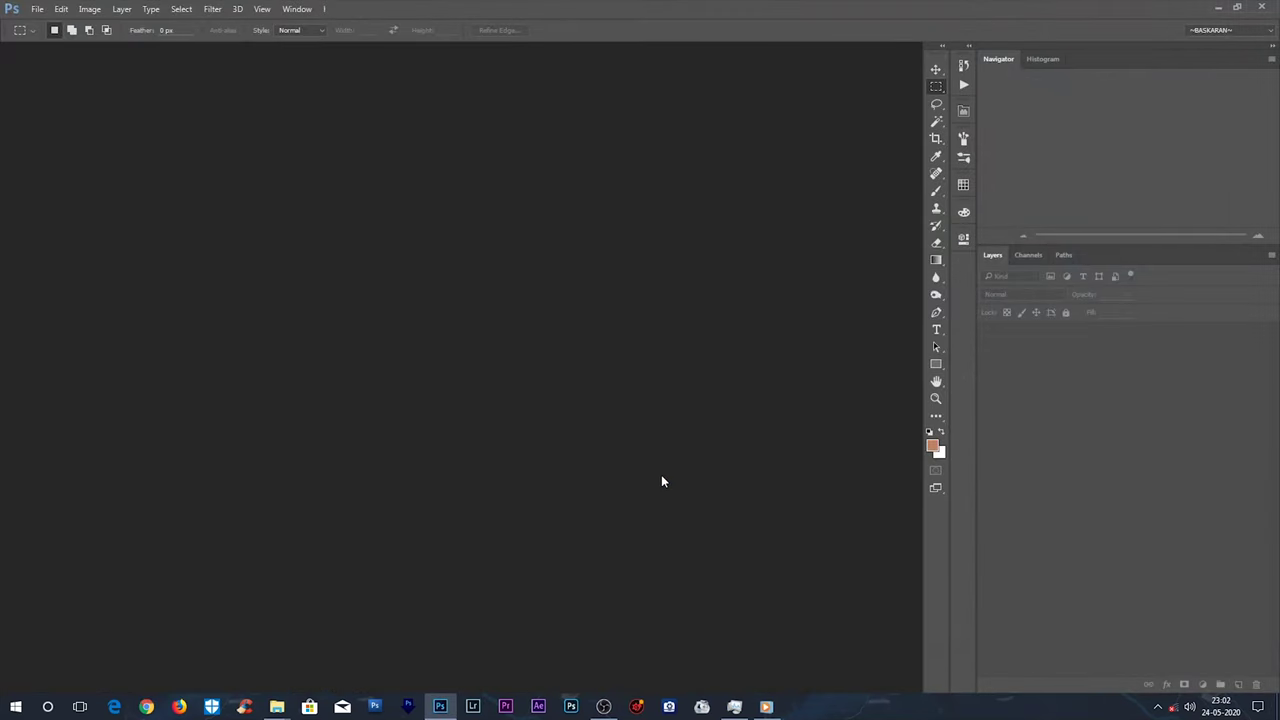
pyautogui.click(805, 217)
pyautogui.press('v')
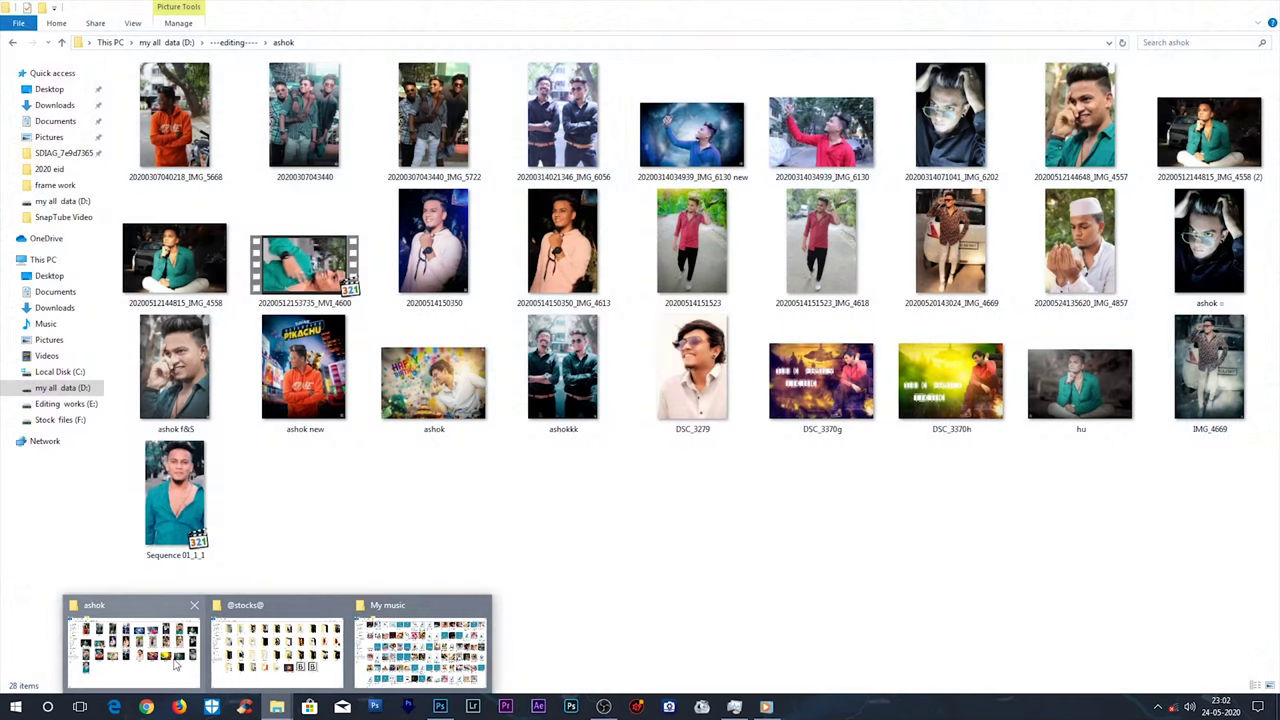
pyautogui.click(140, 645)
pyautogui.moveTo(1080, 245); pyautogui.dragTo(445, 705)
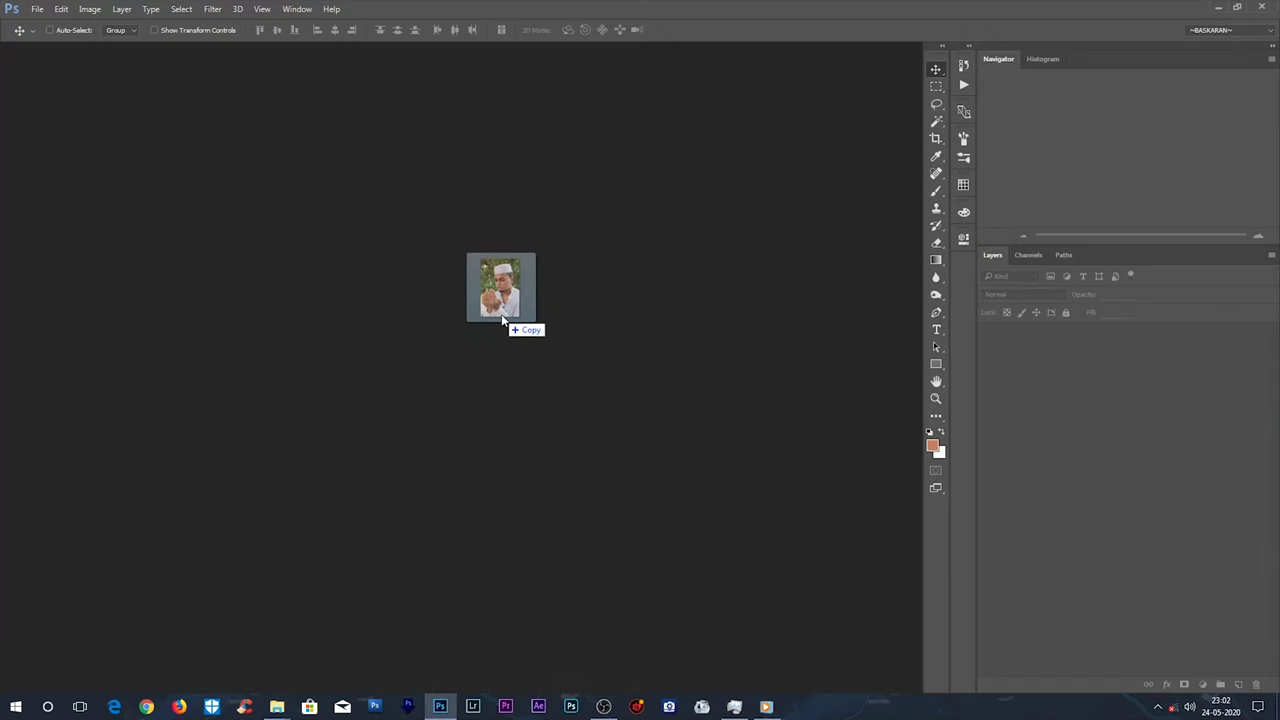
pyautogui.moveTo(447, 712); pyautogui.dragTo(501, 314)
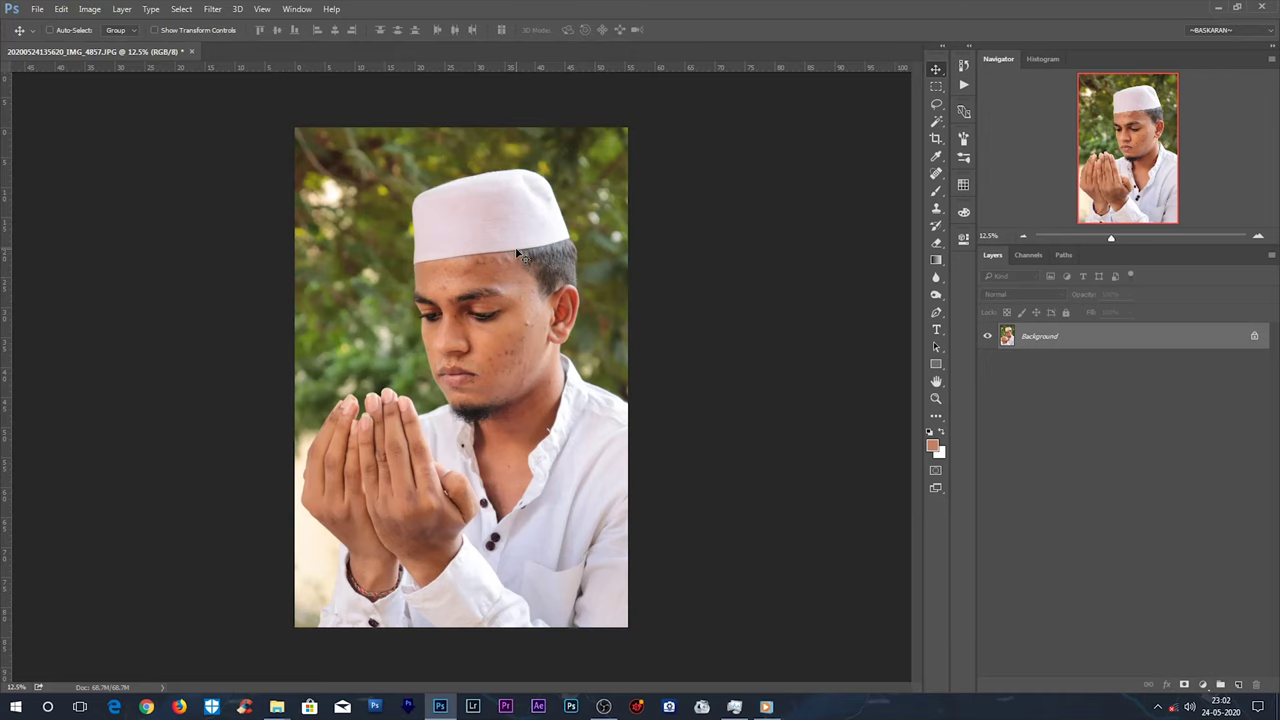
# Zoom in and out to inspect the praying man's face.
pyautogui.scroll(2, 506, 248)
pyautogui.scroll(2, 500, 258)
pyautogui.scroll(2, 490, 272)
pyautogui.scroll(2, 481, 287)
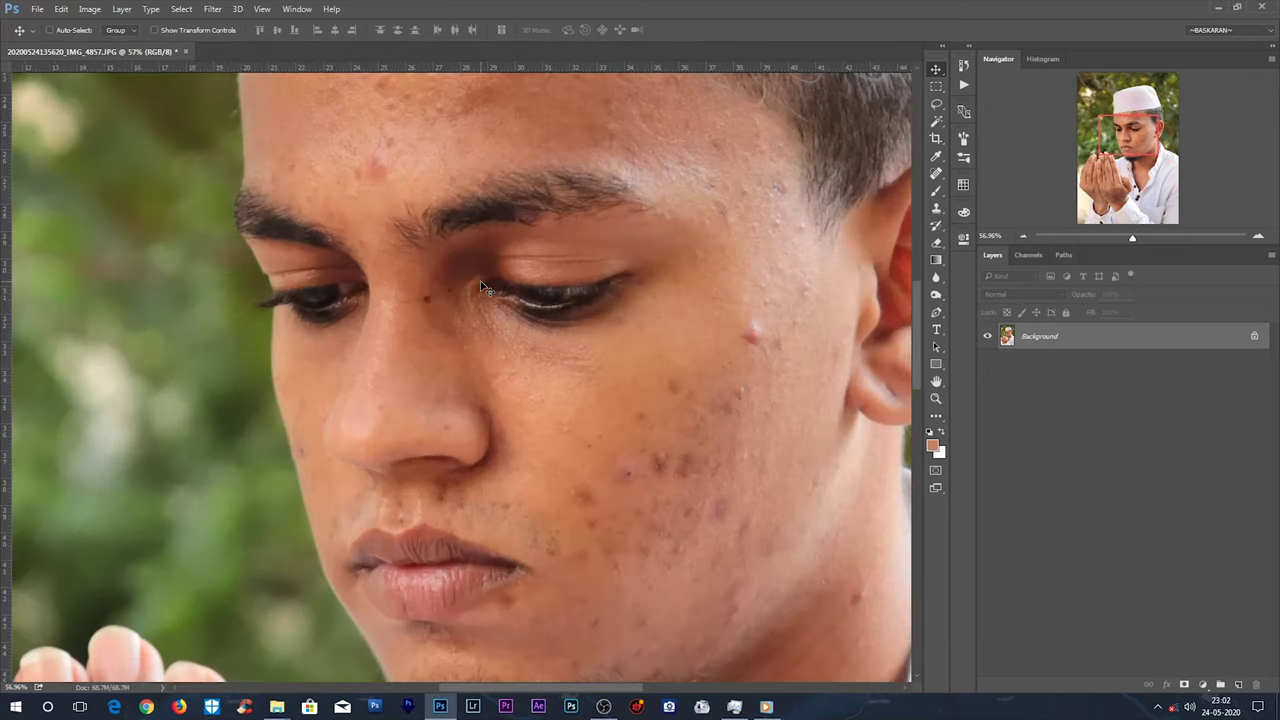
pyautogui.scroll(-2, 481, 287)
pyautogui.scroll(-1, 481, 287)
pyautogui.scroll(-1, 481, 287)
pyautogui.scroll(-1, 481, 287)
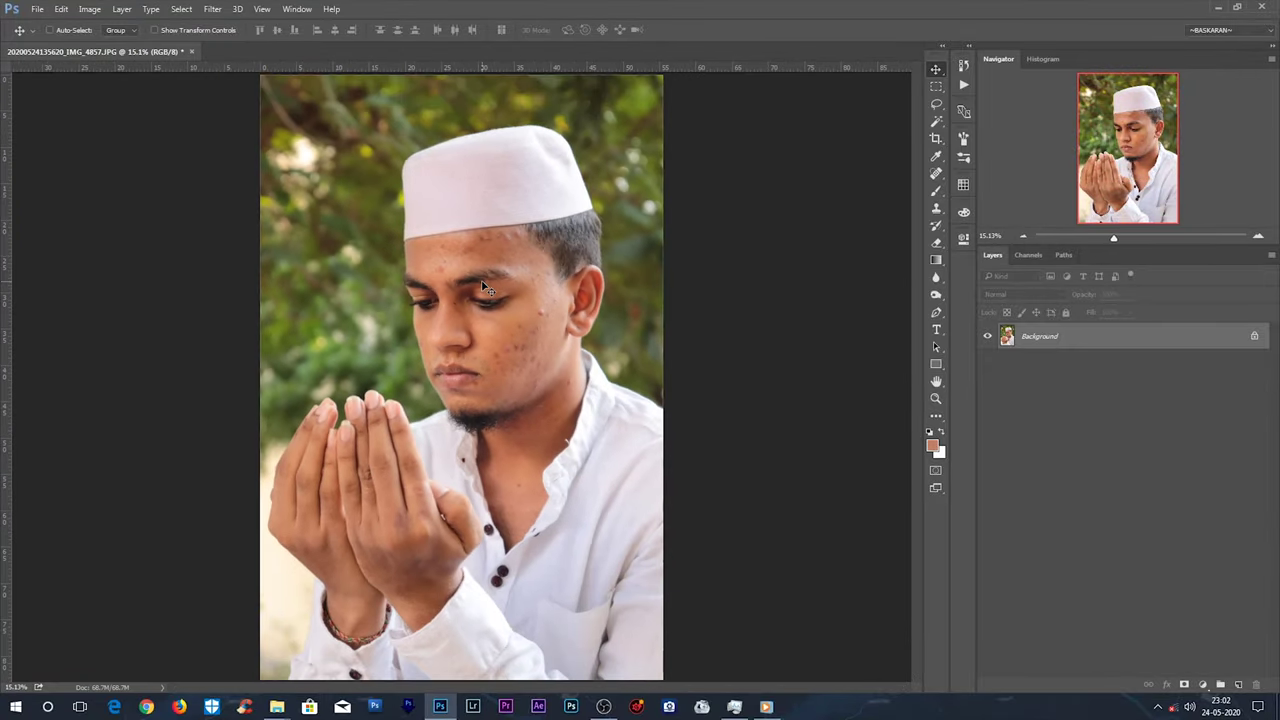
pyautogui.scroll(2, 484, 288)
pyautogui.scroll(2, 538, 227)
# Duplicate the Background as Layer 1 and zoom in on the forehead.
pyautogui.hotkey('ctrl', 'j')
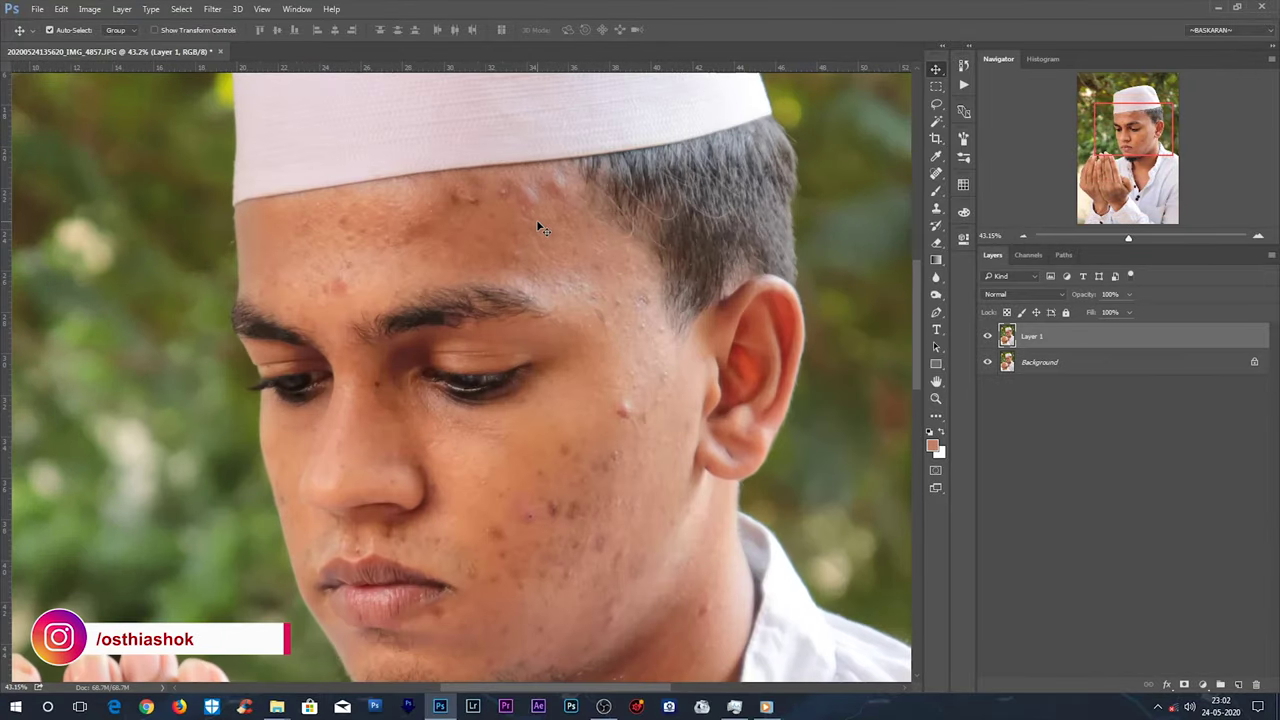
pyautogui.scroll(2, 536, 219)
pyautogui.scroll(1, 554, 186)
pyautogui.moveTo(554, 186)
pyautogui.mouseDown()
pyautogui.moveTo(553, 272)
pyautogui.moveTo(565, 254)
pyautogui.mouseUp()
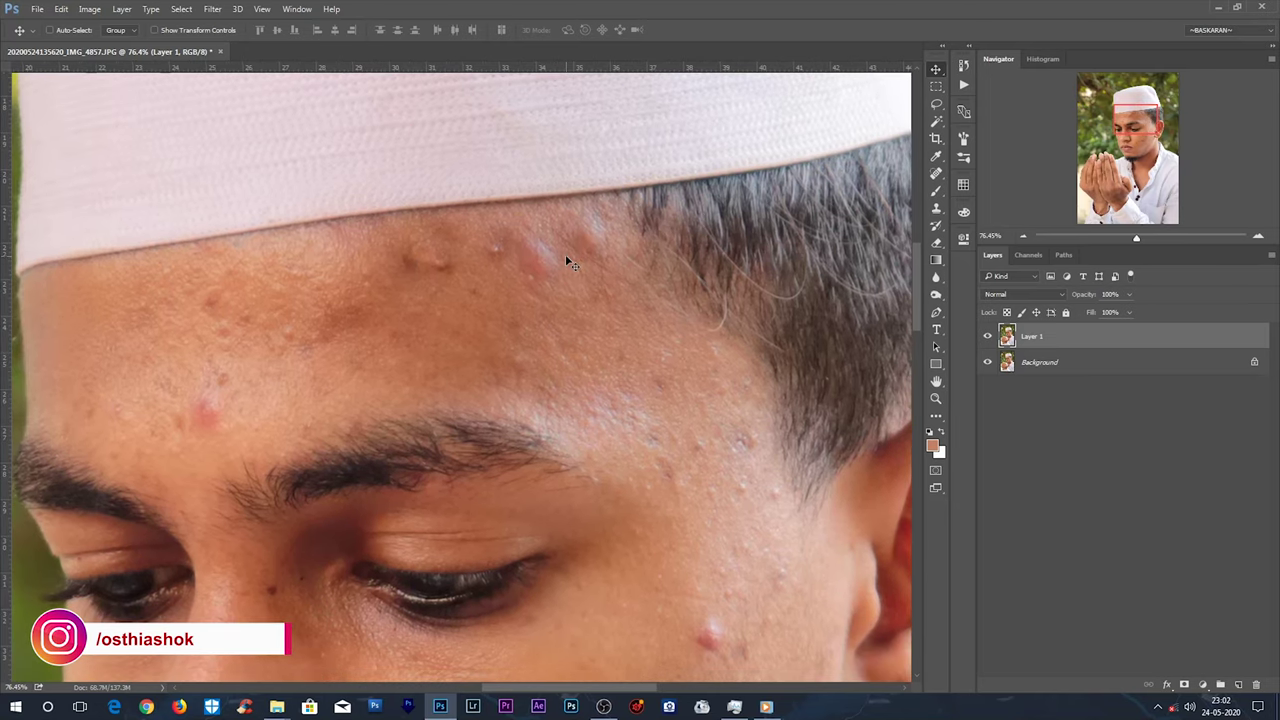
# Spot-heal the blemishes across the right forehead and near the temple.
pyautogui.press('j')
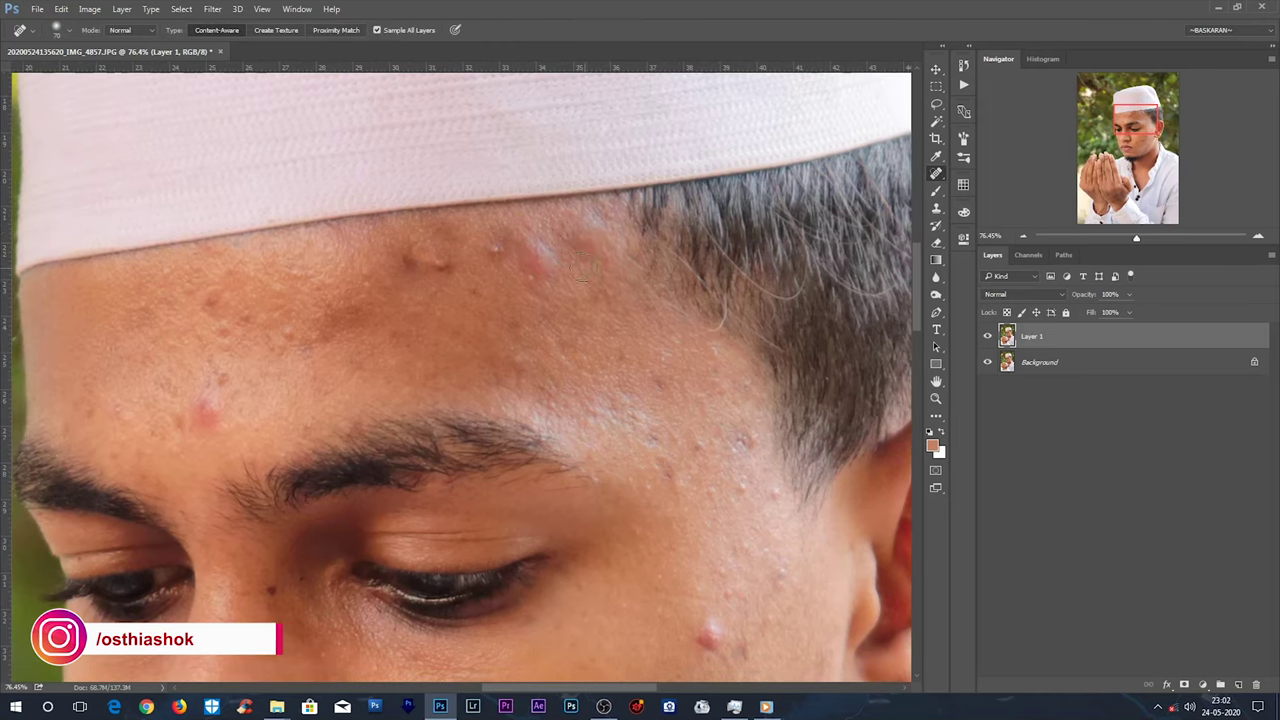
pyautogui.moveTo(557, 254); pyautogui.dragTo(529, 255)
pyautogui.click(500, 245)
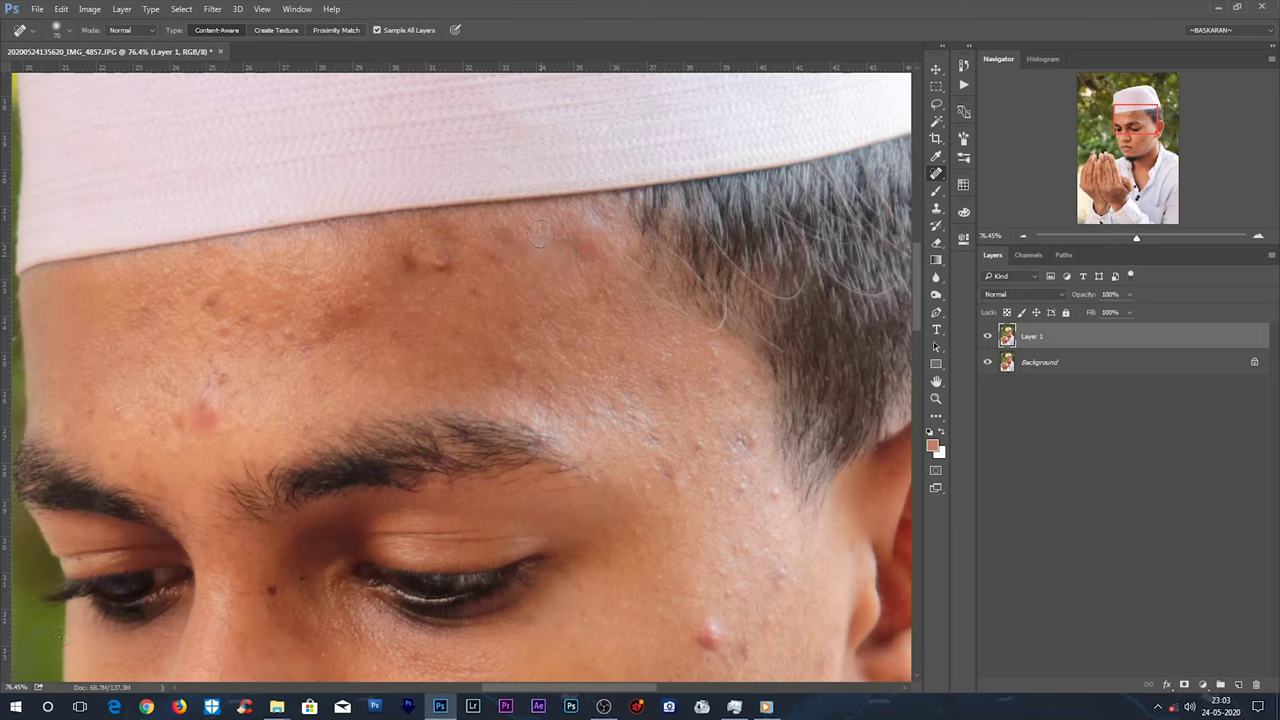
pyautogui.click(510, 340)
pyautogui.click(549, 400)
pyautogui.moveTo(664, 380); pyautogui.dragTo(668, 420)
pyautogui.click(703, 431)
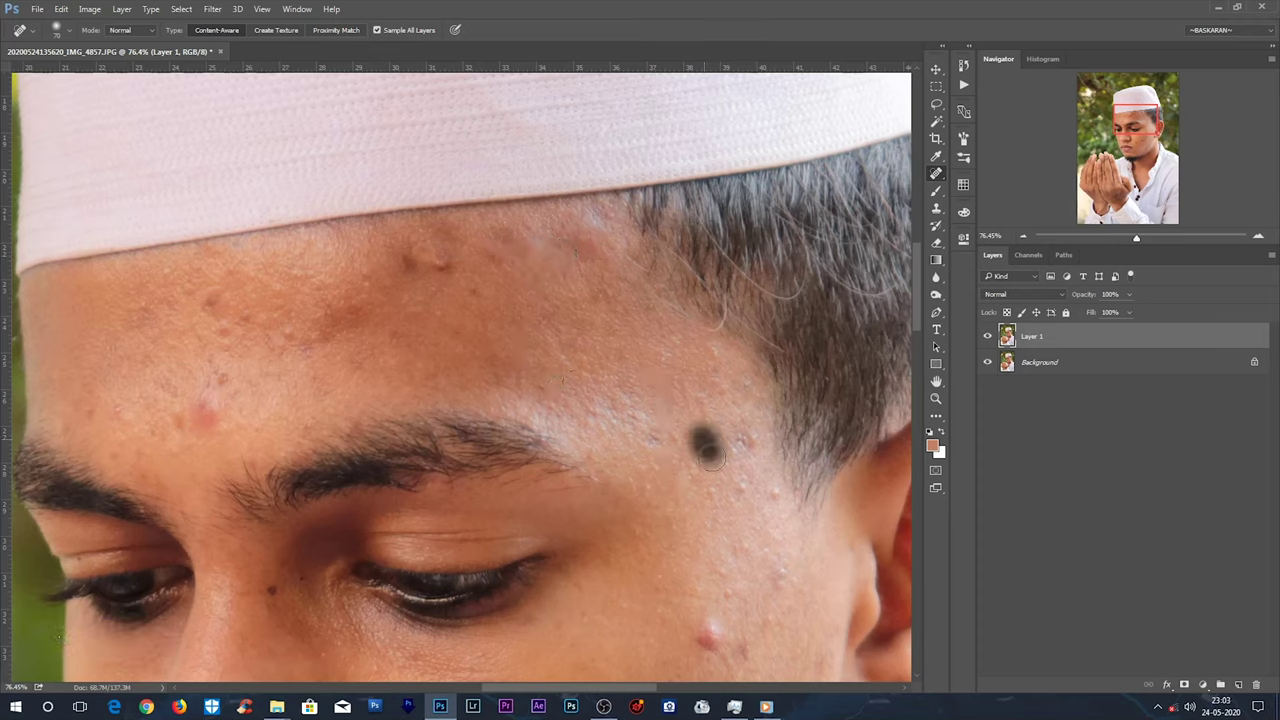
pyautogui.click(737, 420)
pyautogui.click(775, 568)
pyautogui.click(772, 616)
pyautogui.moveTo(714, 615)
pyautogui.mouseDown()
pyautogui.moveTo(708, 660)
pyautogui.moveTo(742, 614)
pyautogui.mouseUp()
pyautogui.click(700, 622)
pyautogui.click(686, 554)
# Heal the red spots on the left and middle forehead and above the eyebrow.
pyautogui.click(205, 412)
pyautogui.click(220, 408)
pyautogui.click(141, 453)
pyautogui.click(113, 406)
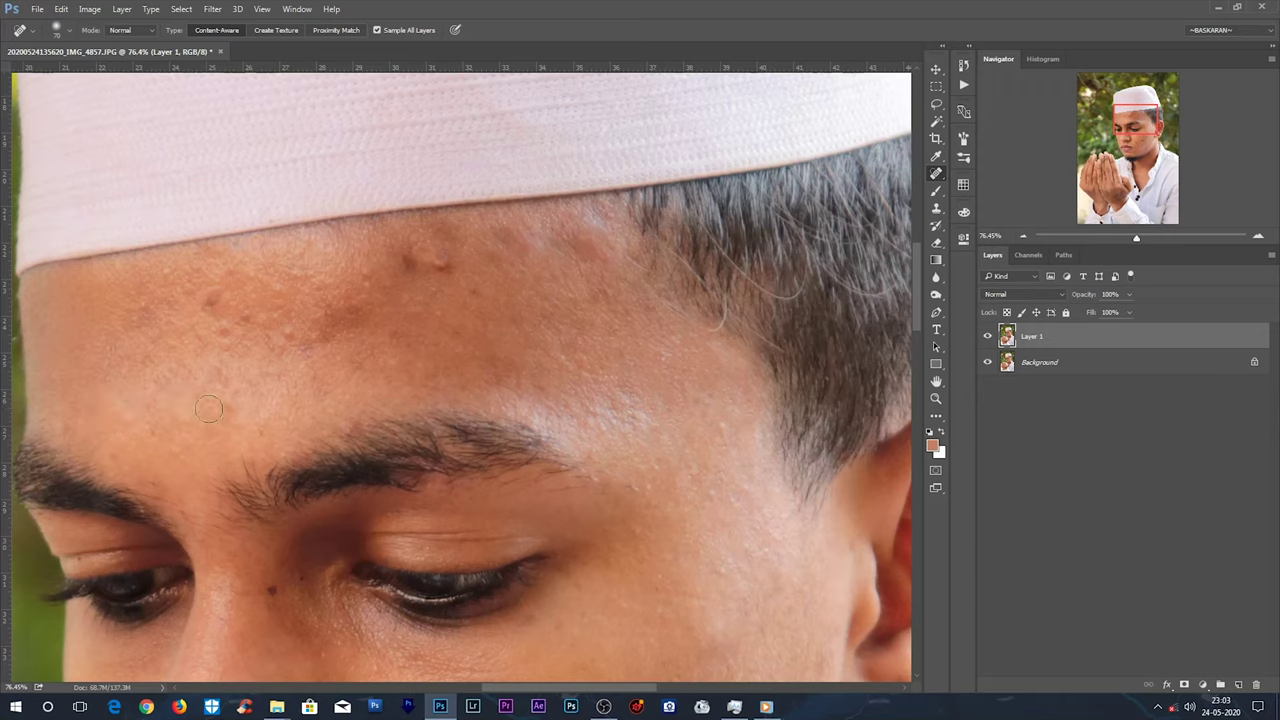
pyautogui.click(211, 303)
pyautogui.click(178, 320)
pyautogui.click(262, 331)
pyautogui.click(345, 327)
pyautogui.click(422, 264)
pyautogui.click(389, 281)
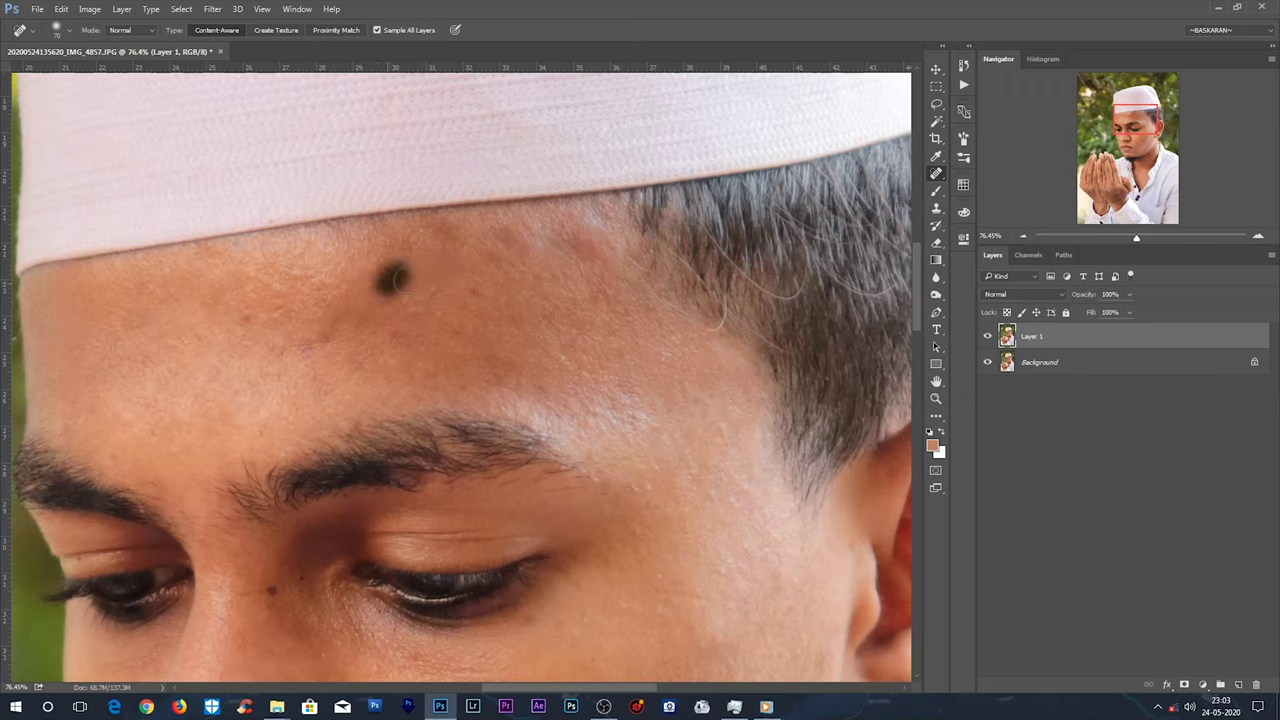
pyautogui.click(348, 321)
pyautogui.click(321, 340)
pyautogui.click(278, 342)
pyautogui.click(313, 368)
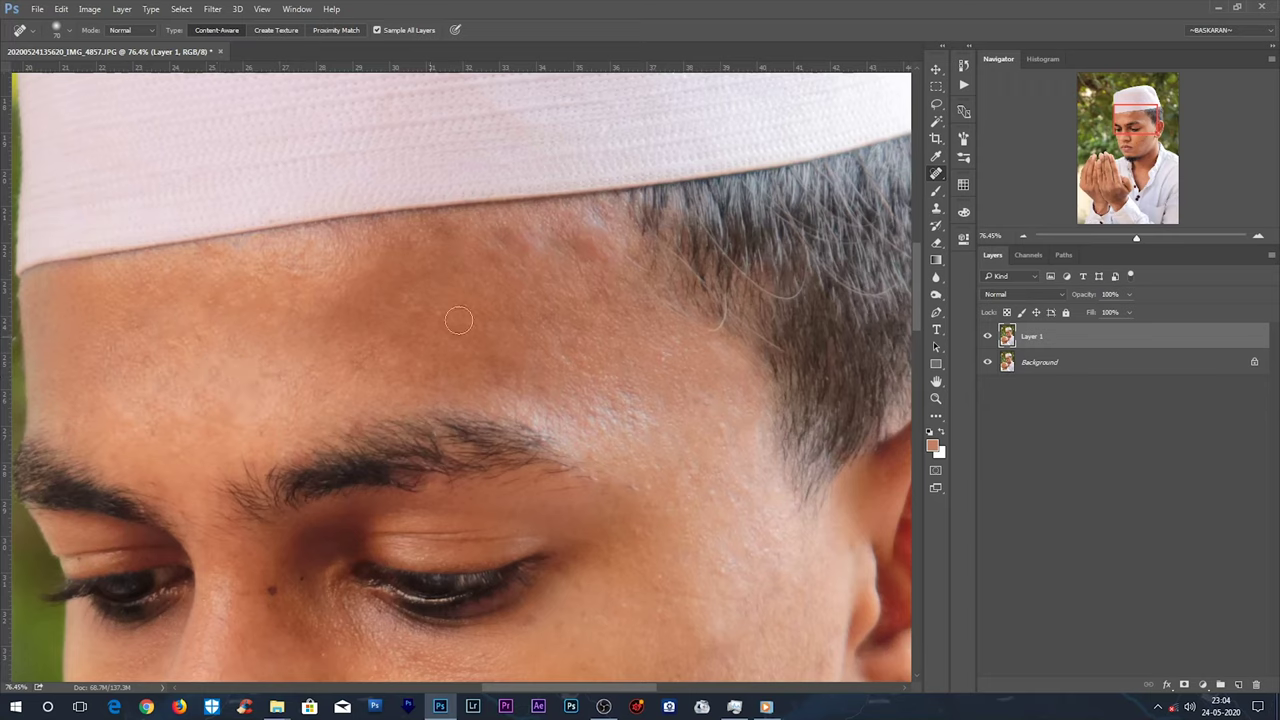
# Heal the remaining spots near the hairline and along the forehead.
pyautogui.click(579, 236)
pyautogui.click(607, 221)
pyautogui.click(420, 300)
pyautogui.click(376, 360)
pyautogui.click(260, 431)
pyautogui.click(250, 394)
pyautogui.click(193, 402)
pyautogui.click(147, 427)
pyautogui.click(171, 364)
# Heal the spots between the eyes, beside the nose and on the nearby cheek.
pyautogui.moveTo(126, 437); pyautogui.dragTo(633, 276)
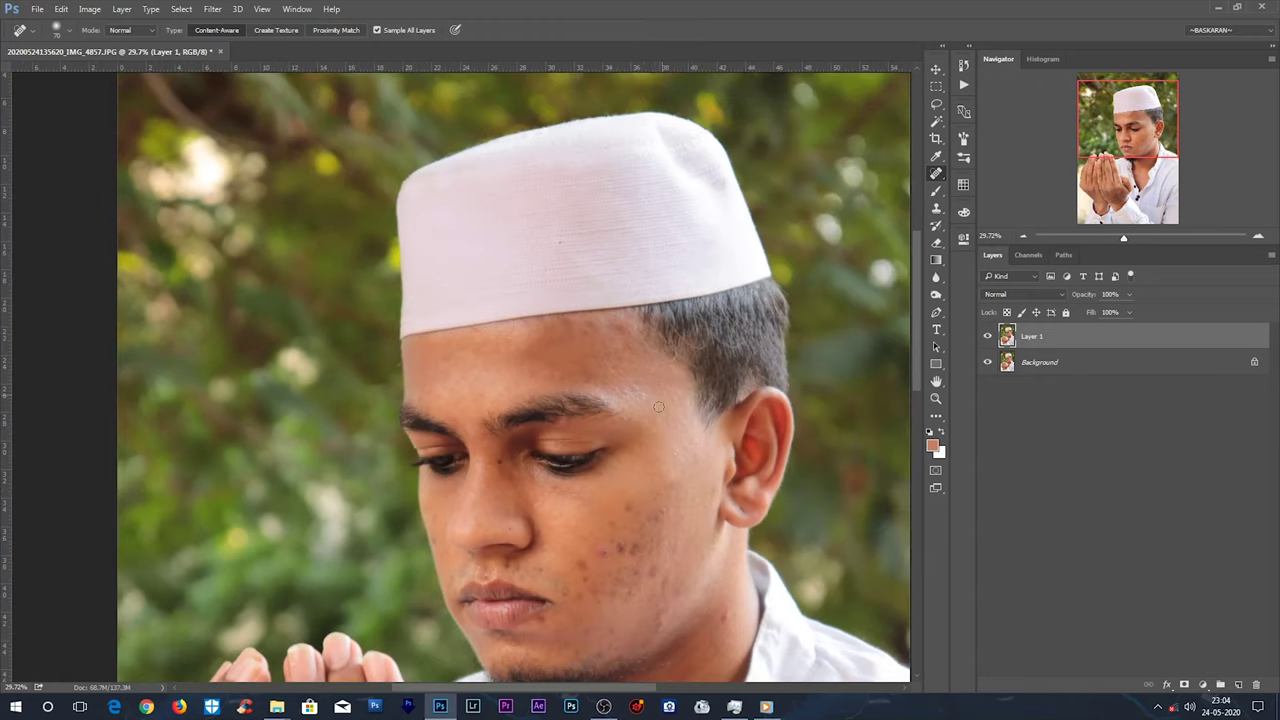
pyautogui.scroll(3, 415, 246)
pyautogui.click(329, 162)
pyautogui.click(285, 348)
pyautogui.moveTo(279, 352); pyautogui.dragTo(281, 390)
pyautogui.click(392, 370)
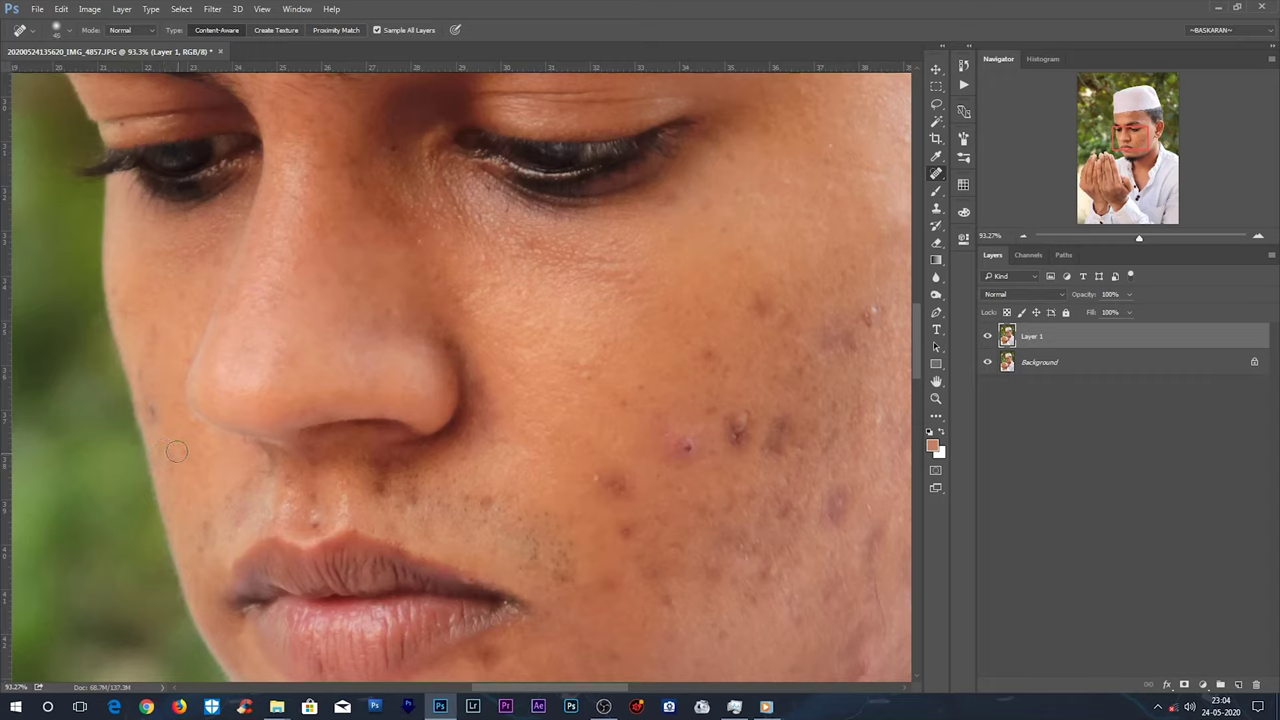
pyautogui.click(142, 339)
pyautogui.click(176, 301)
pyautogui.click(160, 341)
# Heal the upper lip, the spot below the nose, the nostril area and the cheek pimples.
pyautogui.moveTo(215, 540); pyautogui.dragTo(250, 496)
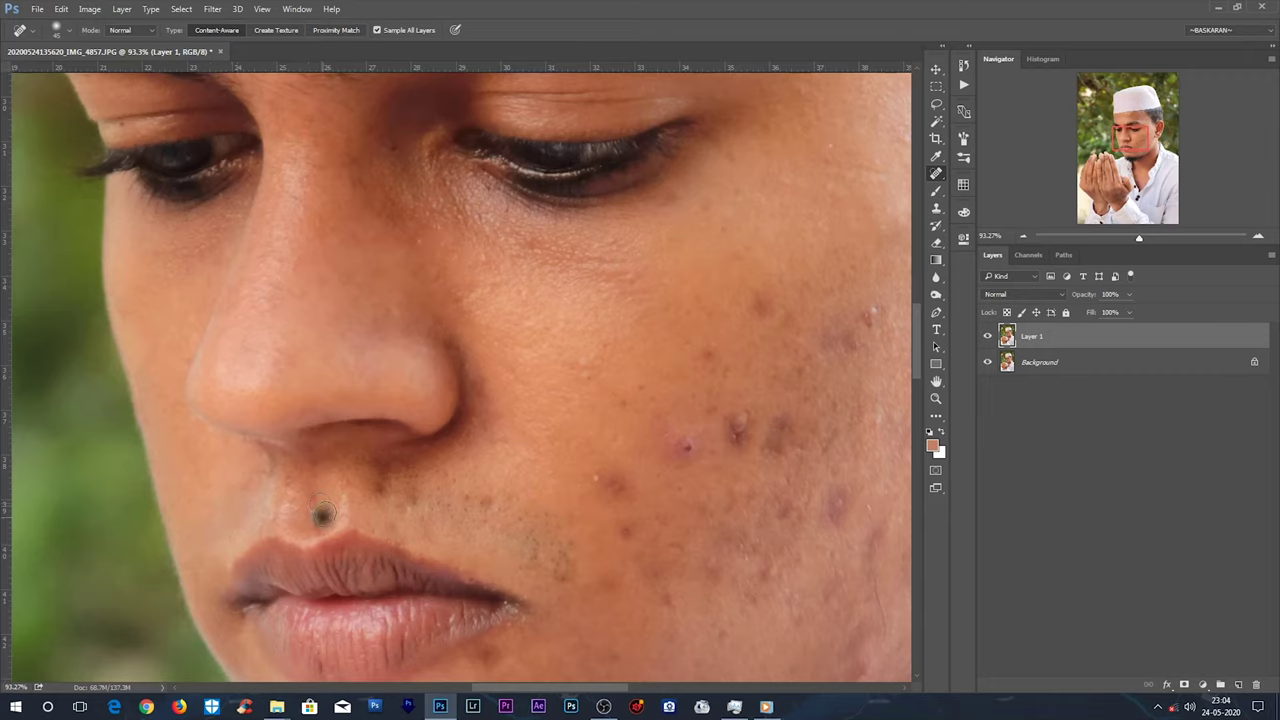
pyautogui.click(440, 486)
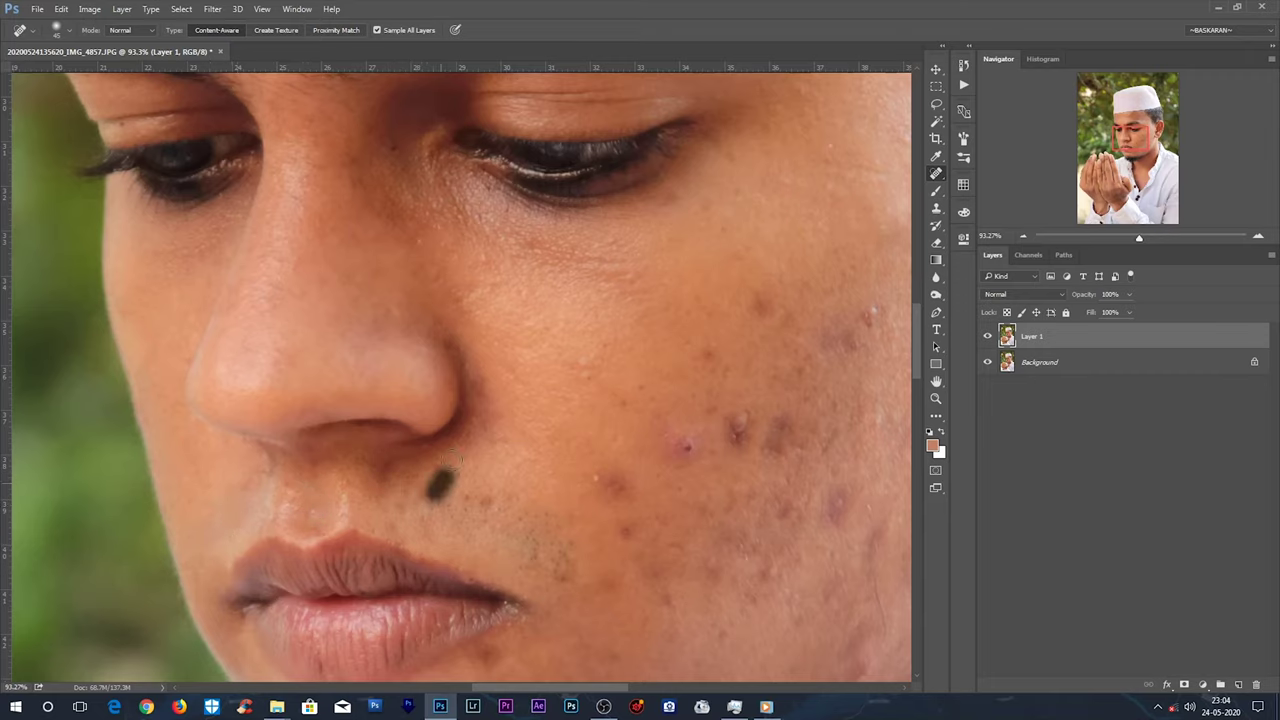
pyautogui.moveTo(480, 430)
pyautogui.mouseDown()
pyautogui.moveTo(480, 407)
pyautogui.moveTo(266, 287)
pyautogui.mouseUp()
pyautogui.scroll(3, 480, 407)
pyautogui.click(251, 283)
pyautogui.click(395, 277)
pyautogui.click(486, 291)
pyautogui.click(406, 263)
pyautogui.click(573, 378)
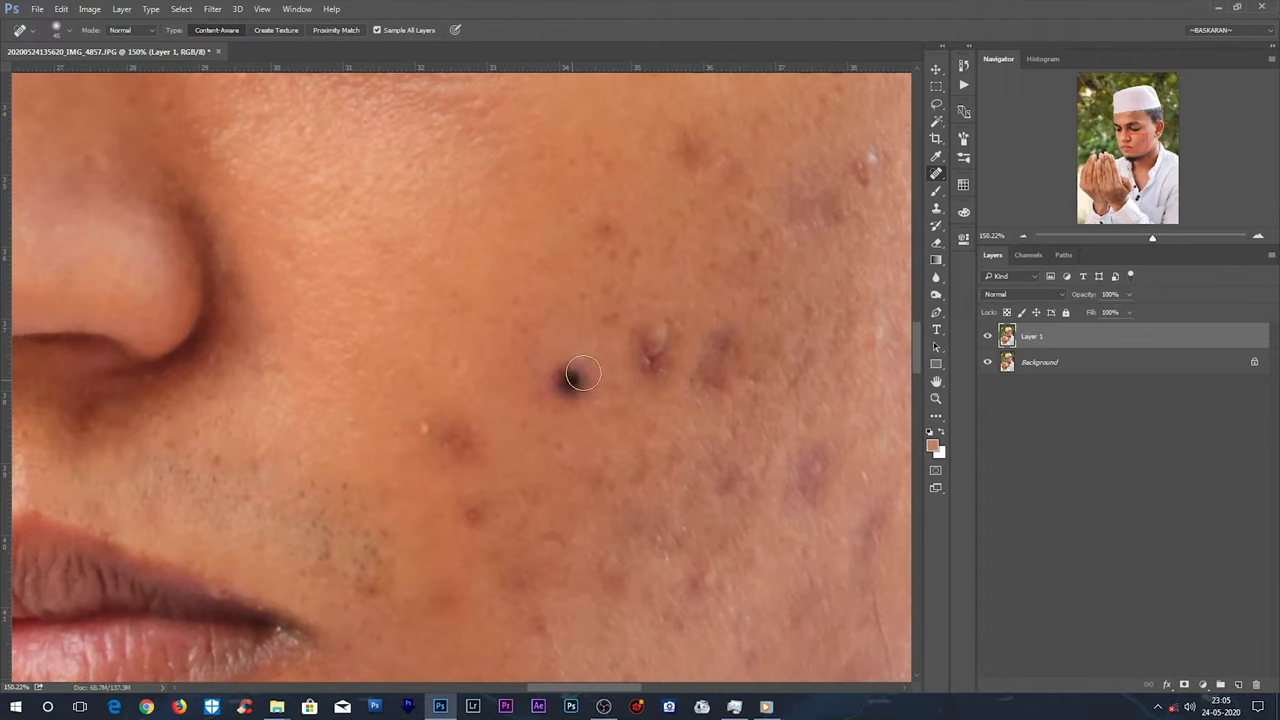
pyautogui.hotkey('ctrl', '0')
# Rotate and zoom the canvas view, then spot-heal four cheek blemishes.
pyautogui.press('r')
pyautogui.moveTo(546, 349); pyautogui.dragTo(367, 391)
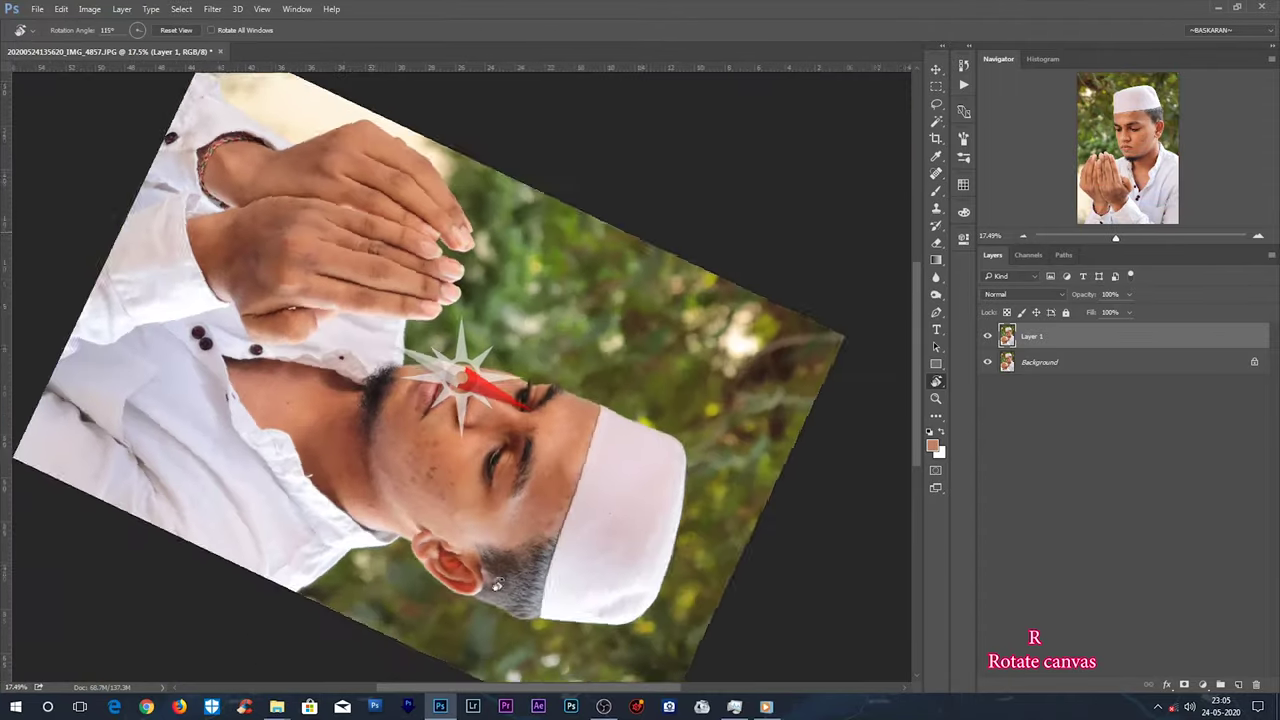
pyautogui.scroll(6, 367, 391)
pyautogui.scroll(2, 367, 391)
pyautogui.press('j')
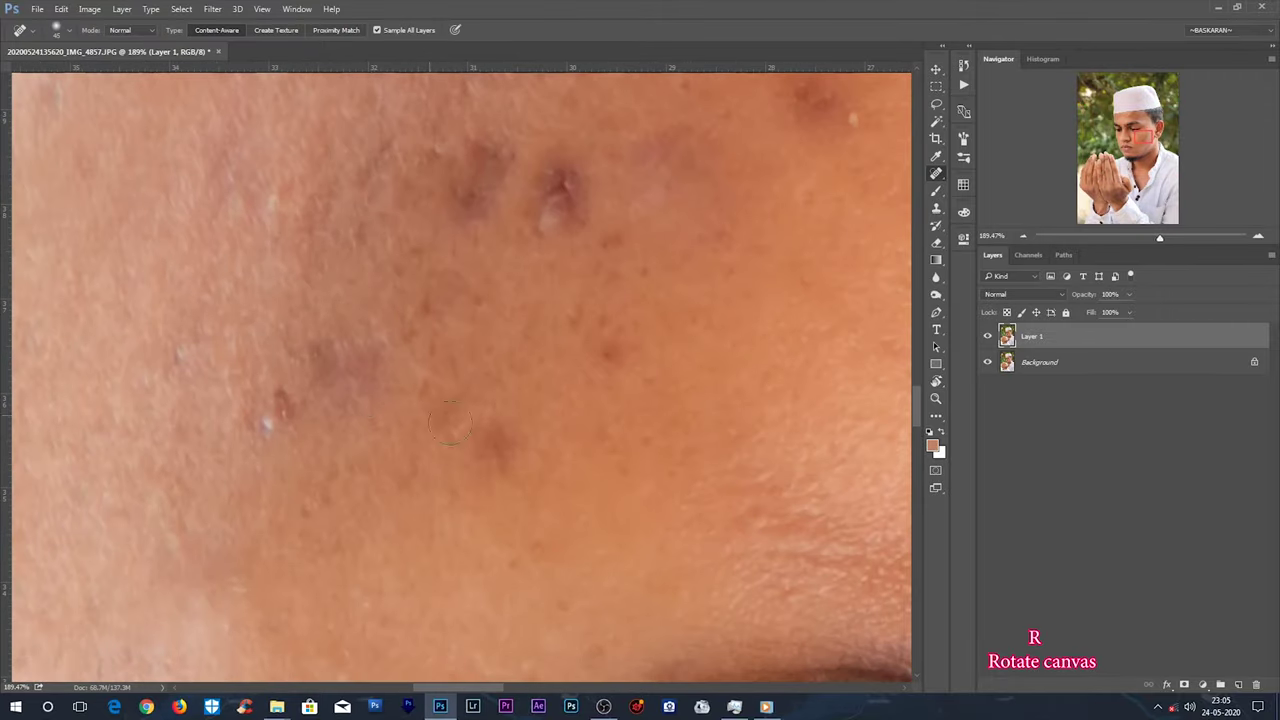
pyautogui.click(588, 345)
pyautogui.click(363, 371)
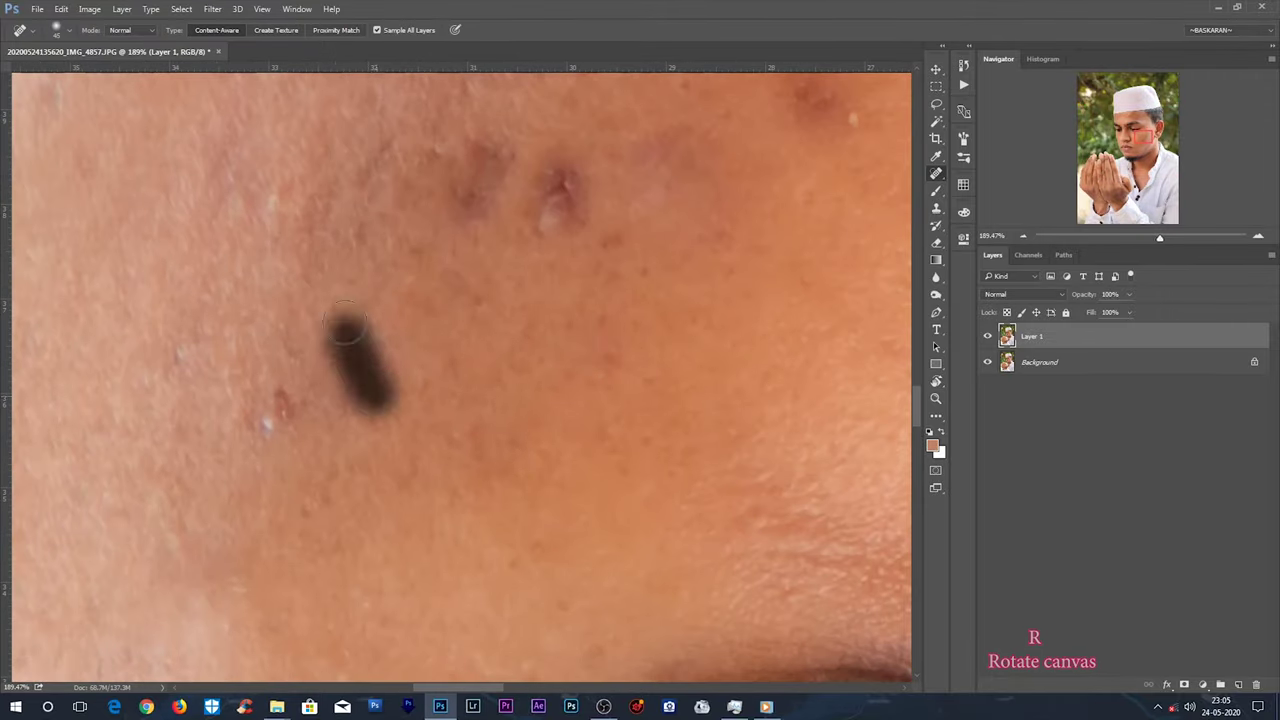
pyautogui.click(282, 408)
pyautogui.click(282, 438)
pyautogui.scroll(-4, 449, 400)
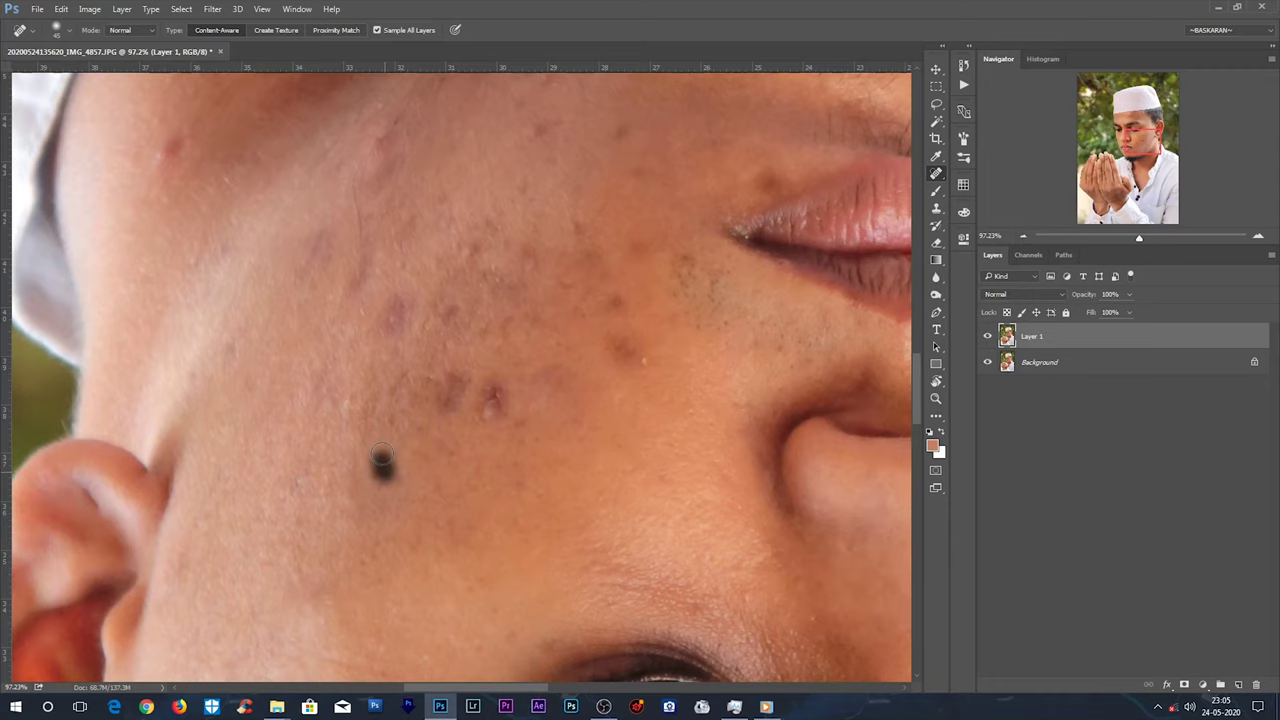
# Heal the upper-cheek blemishes, the spot near the mouth and the dark mole.
pyautogui.click(173, 147)
pyautogui.moveTo(335, 220); pyautogui.dragTo(370, 150)
pyautogui.click(352, 137)
pyautogui.moveTo(308, 274)
pyautogui.mouseDown()
pyautogui.moveTo(338, 206)
pyautogui.moveTo(395, 155)
pyautogui.mouseUp()
pyautogui.moveTo(370, 210); pyautogui.dragTo(358, 125)
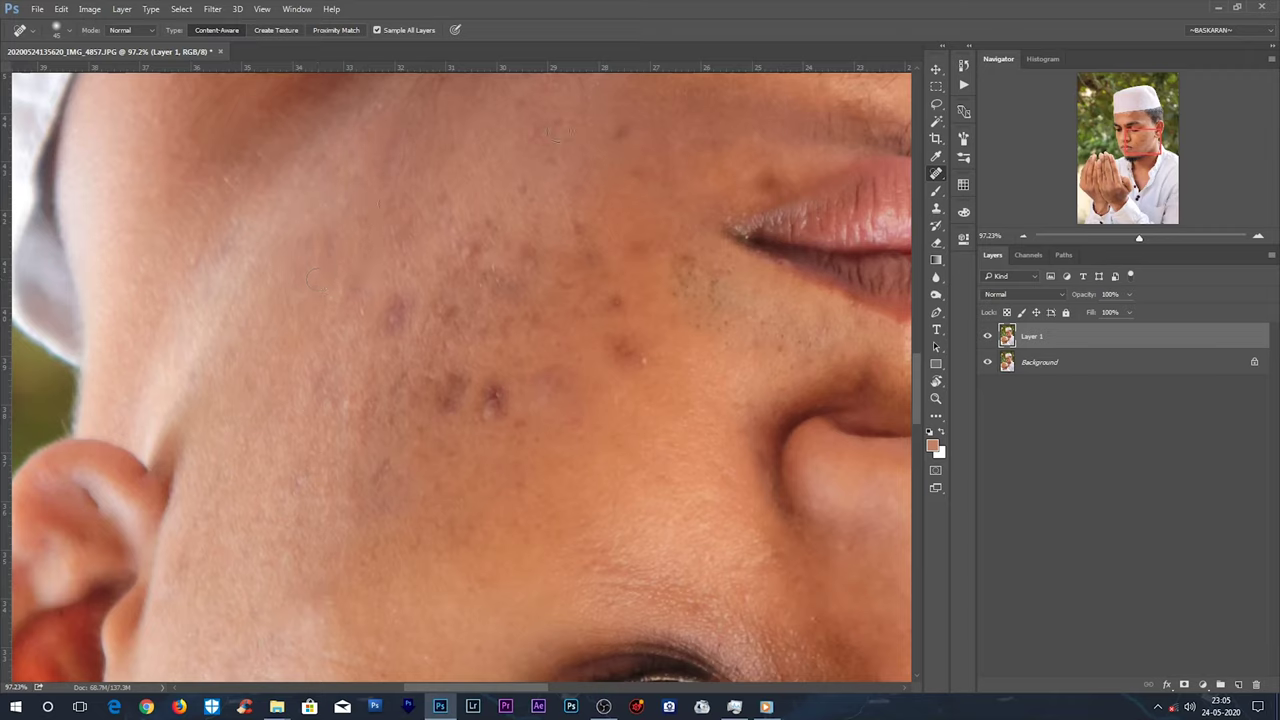
pyautogui.click(622, 120)
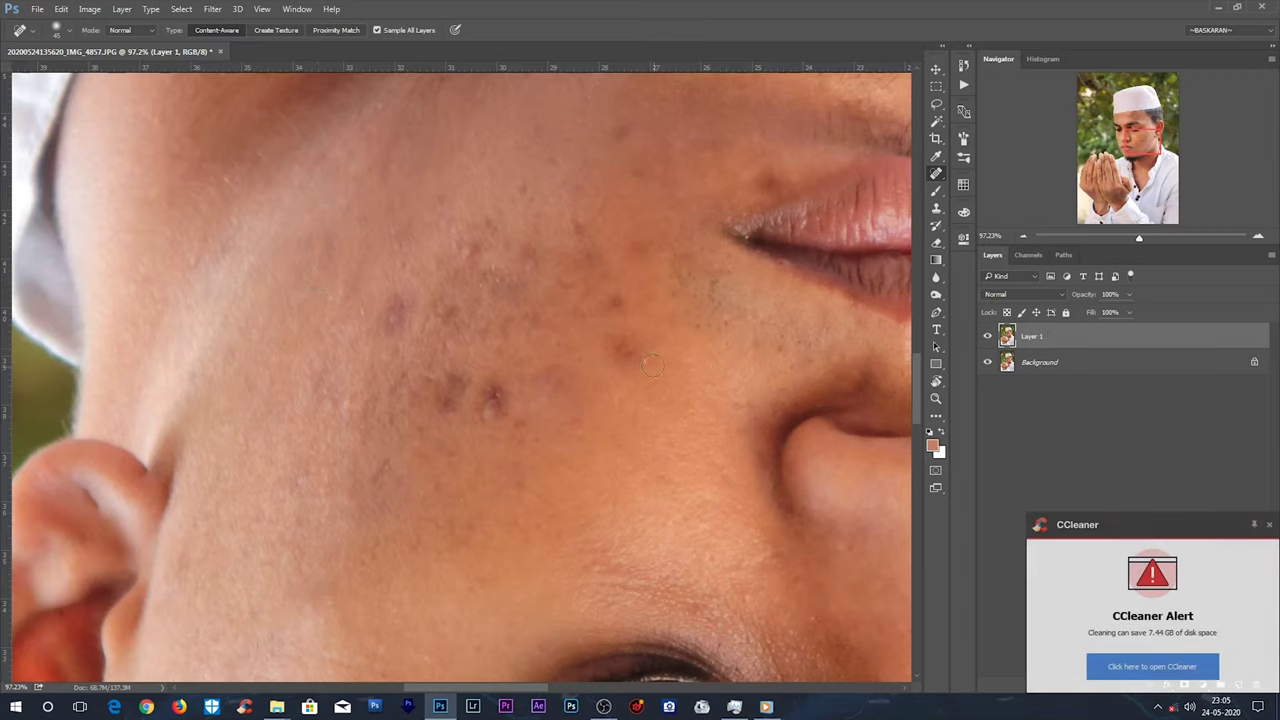
pyautogui.click(618, 347)
pyautogui.click(586, 204)
pyautogui.moveTo(642, 128); pyautogui.dragTo(618, 162)
pyautogui.moveTo(428, 188); pyautogui.dragTo(432, 222)
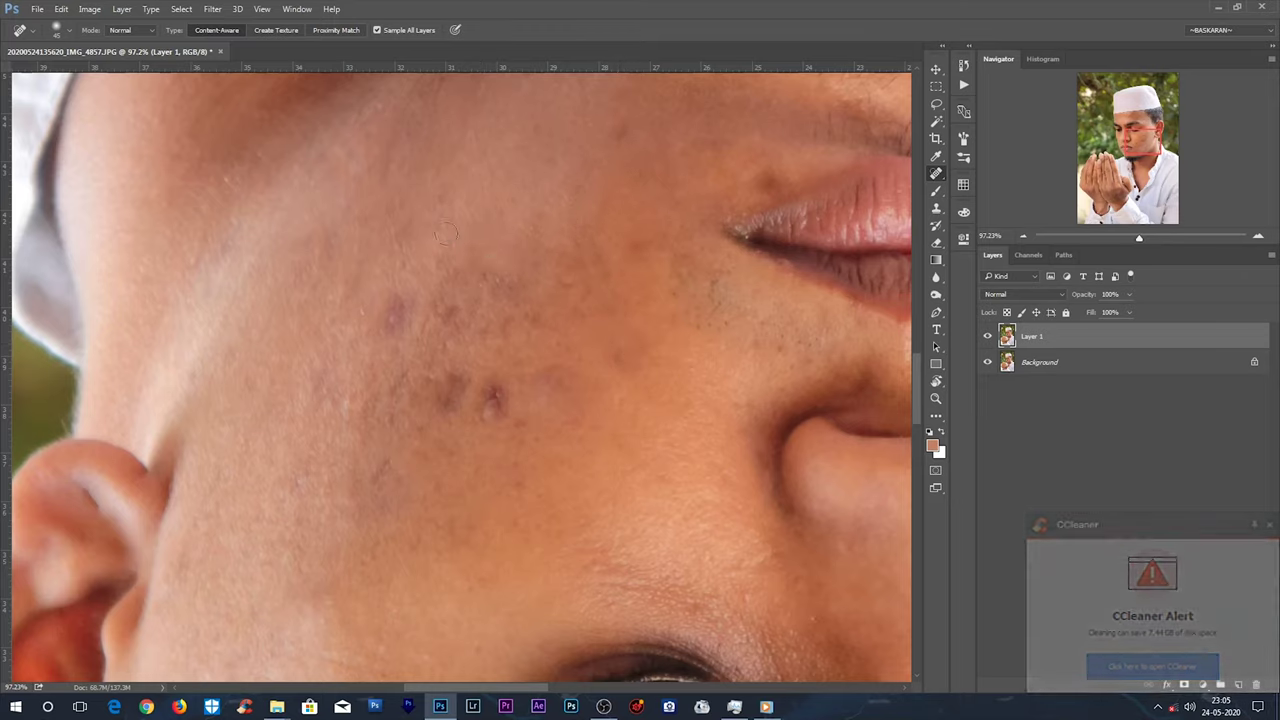
# Heal the cluster of blemishes and the remaining spots on the lower cheek.
pyautogui.click(408, 375)
pyautogui.click(398, 396)
pyautogui.moveTo(387, 454); pyautogui.dragTo(387, 500)
pyautogui.click(450, 392)
pyautogui.moveTo(491, 398); pyautogui.dragTo(493, 414)
pyautogui.click(489, 394)
pyautogui.moveTo(428, 348); pyautogui.dragTo(421, 377)
pyautogui.click(447, 309)
pyautogui.click(490, 337)
pyautogui.moveTo(507, 289); pyautogui.dragTo(481, 290)
pyautogui.click(451, 271)
pyautogui.moveTo(436, 392)
pyautogui.mouseDown()
pyautogui.moveTo(456, 390)
pyautogui.moveTo(438, 401)
pyautogui.mouseUp()
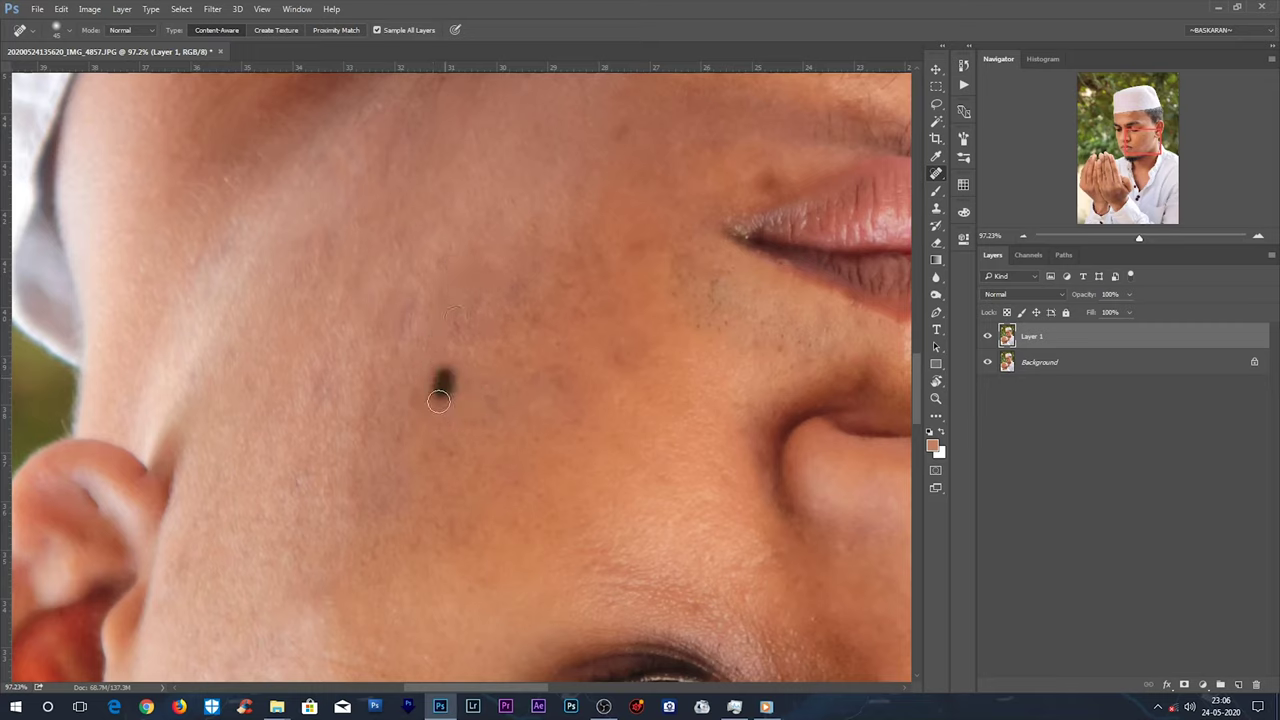
# Heal the last dark spots on the face, then reset the view upright to fit the photo.
pyautogui.click(441, 411)
pyautogui.click(432, 451)
pyautogui.click(412, 496)
pyautogui.click(546, 390)
pyautogui.scroll(5, 476, 330)
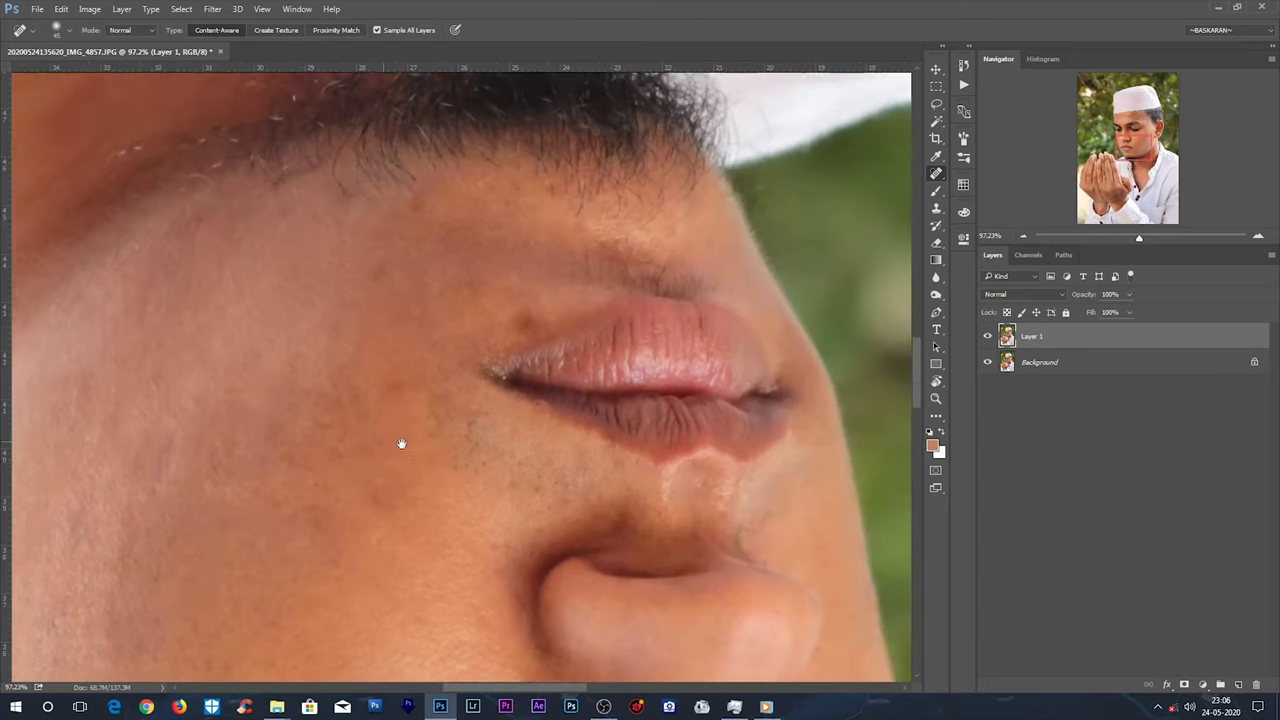
pyautogui.scroll(5, 241, 306)
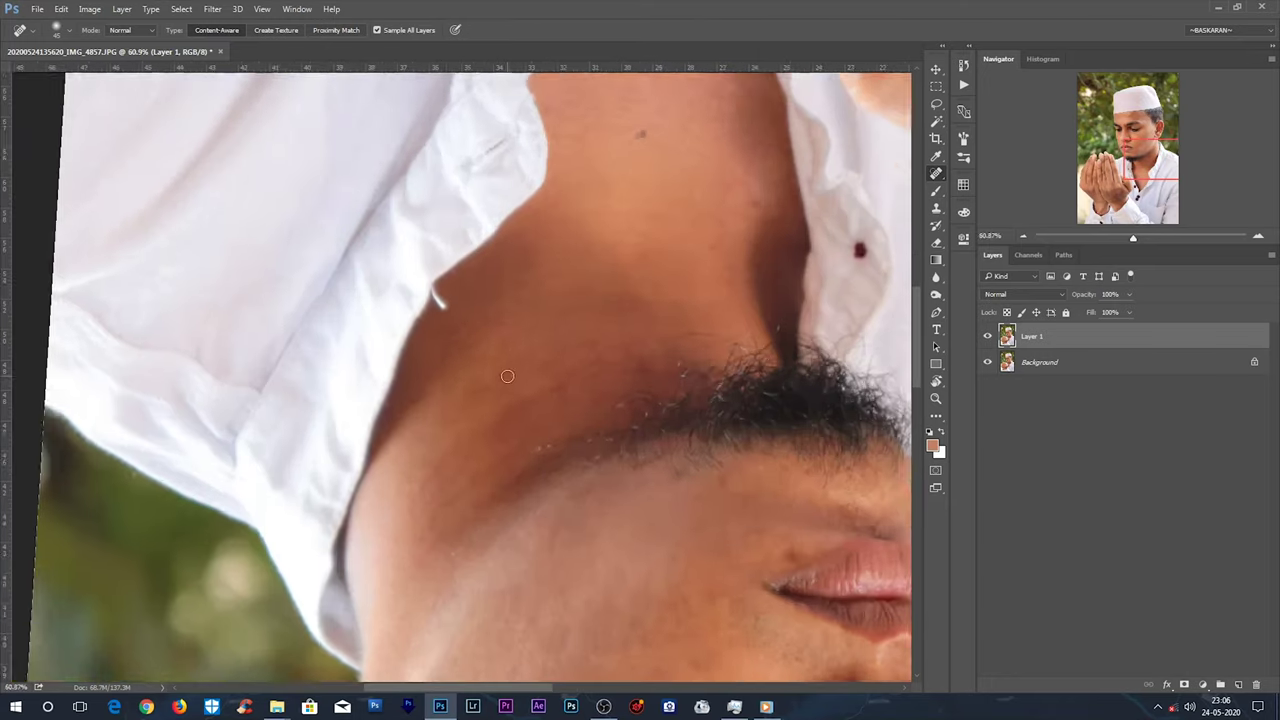
pyautogui.scroll(-8, 400, 350)
pyautogui.press('r')
pyautogui.press('Escape')
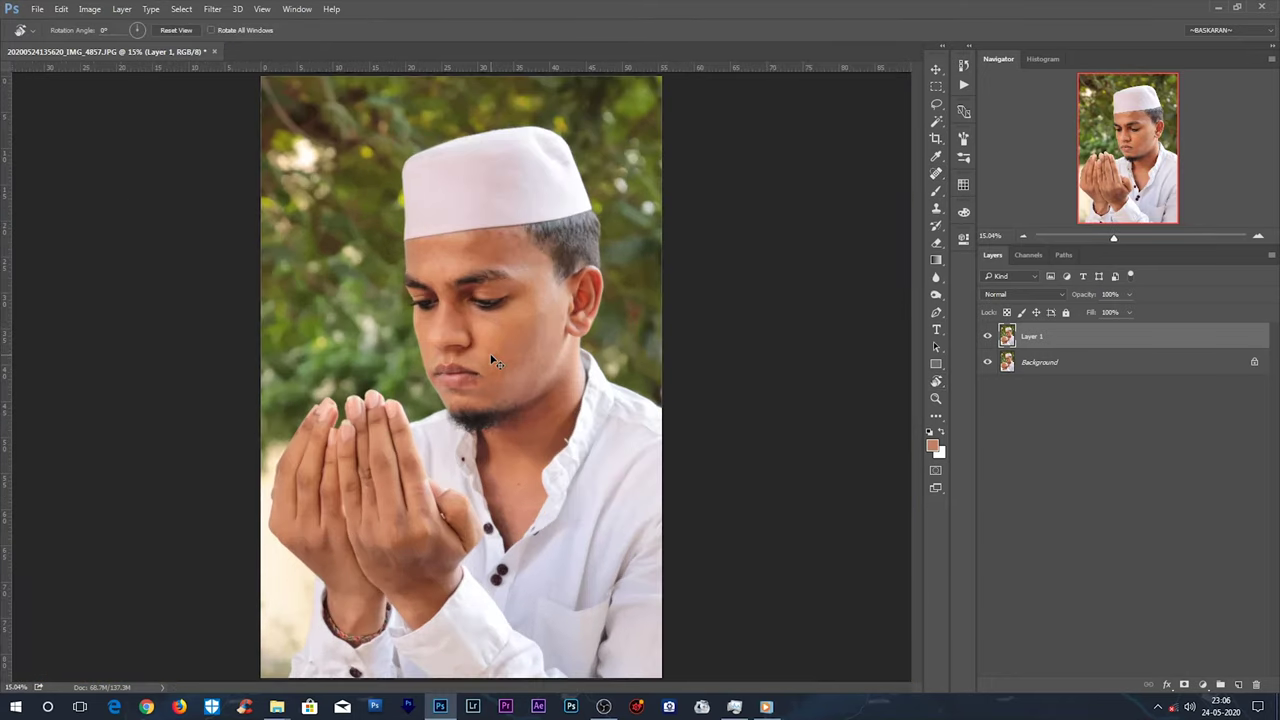
# Add a Black & White adjustment layer above Layer 1 and frame the face.
pyautogui.scroll(3, 500, 360)
pyautogui.hotkey('ctrl', '0')
pyautogui.press('v')
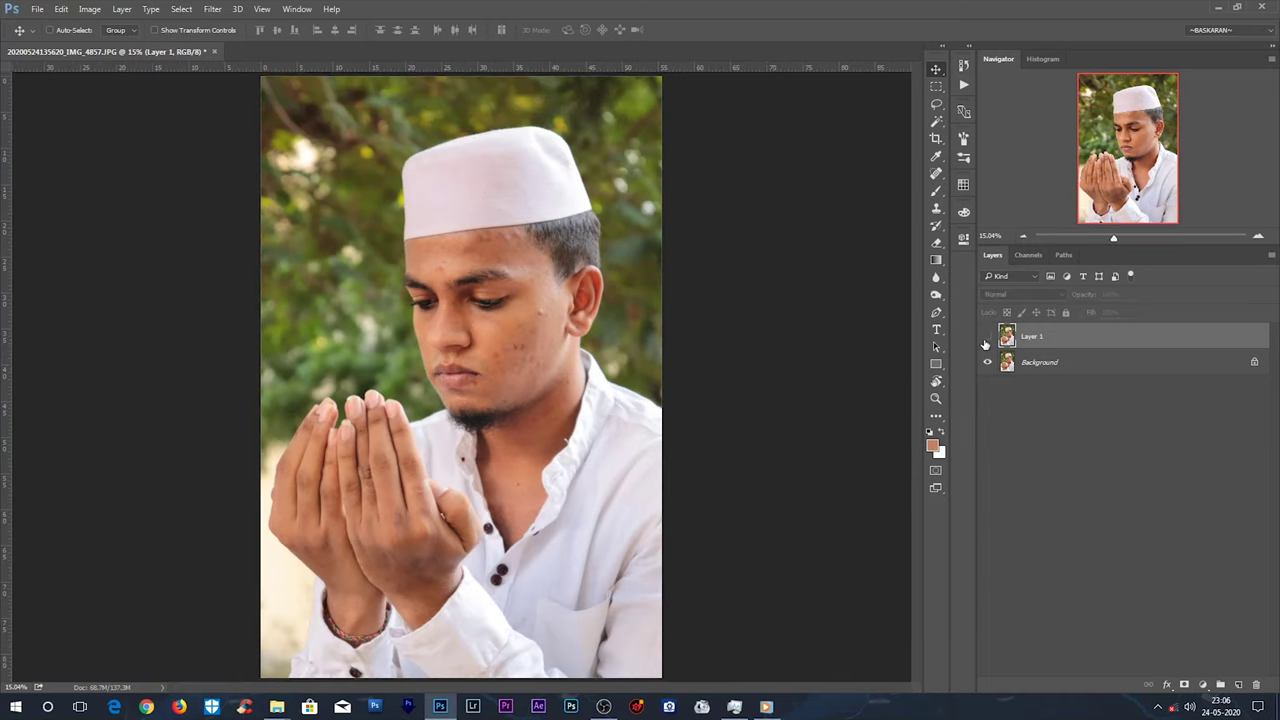
pyautogui.scroll(2, 428, 356)
pyautogui.scroll(3, 425, 354)
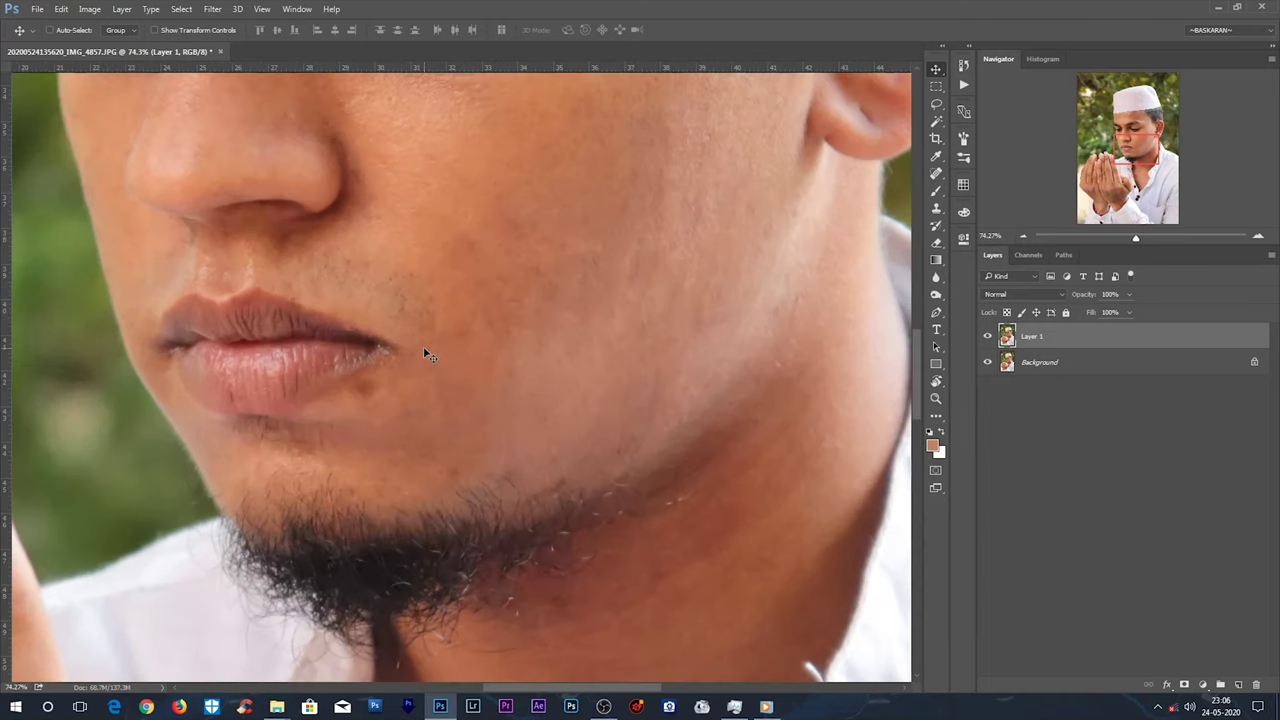
pyautogui.press('j')
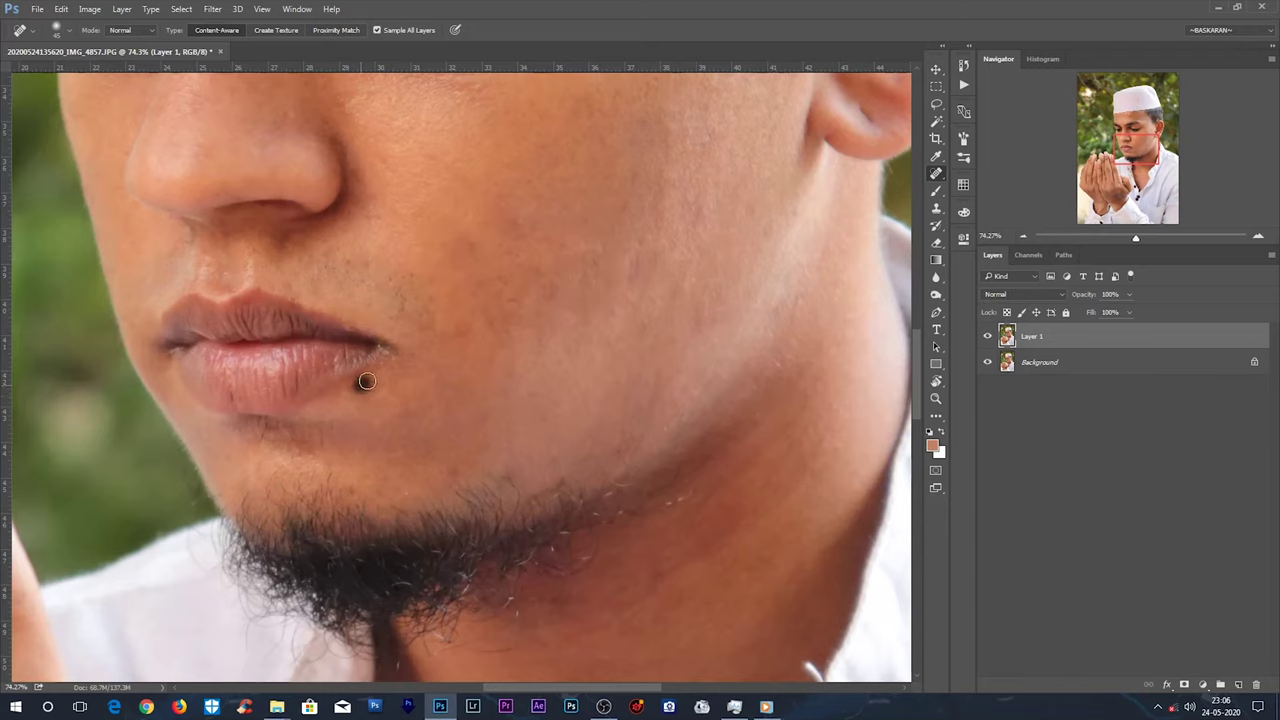
pyautogui.click(1205, 685)
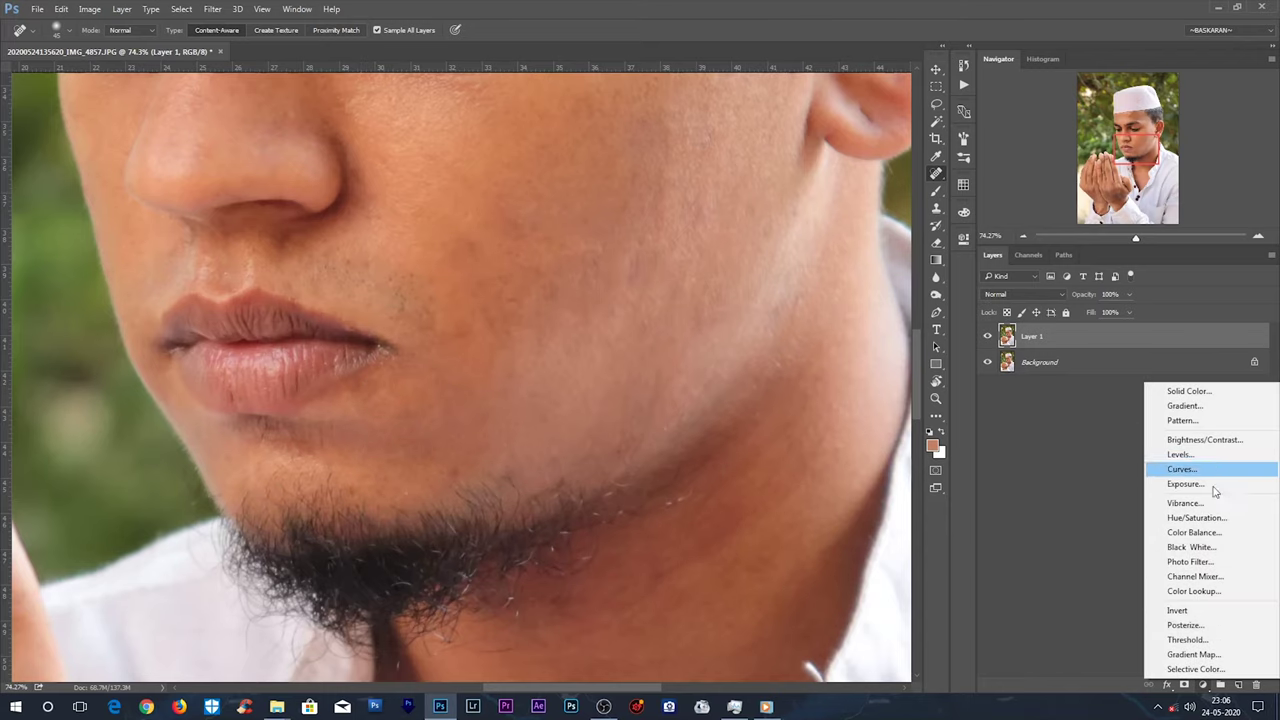
pyautogui.click(1212, 547)
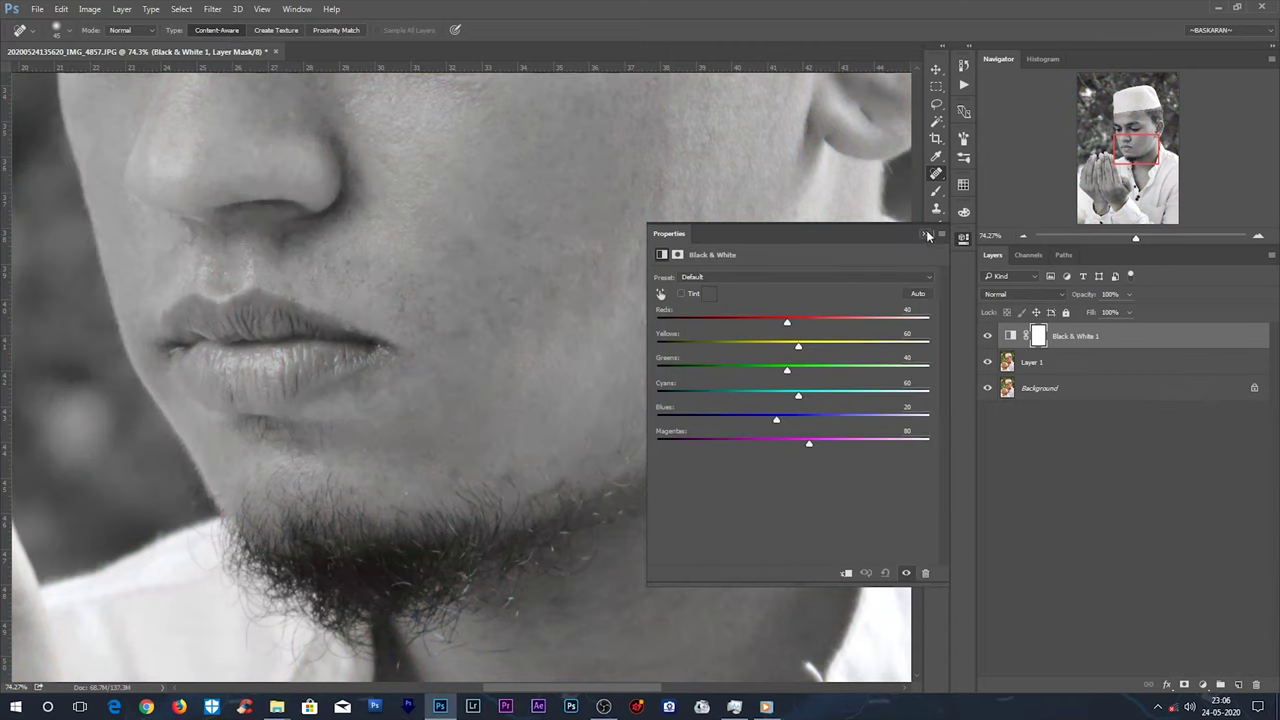
pyautogui.click(925, 233)
pyautogui.click(1020, 236)
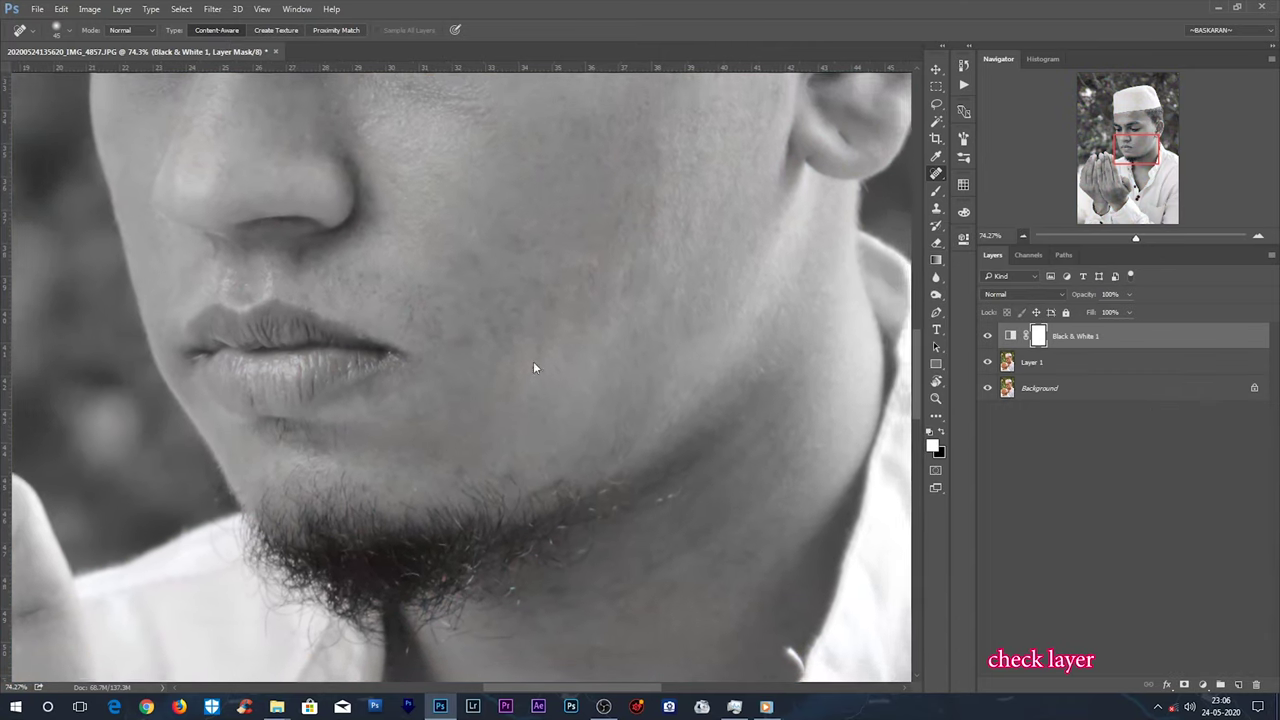
pyautogui.moveTo(517, 283); pyautogui.dragTo(518, 480)
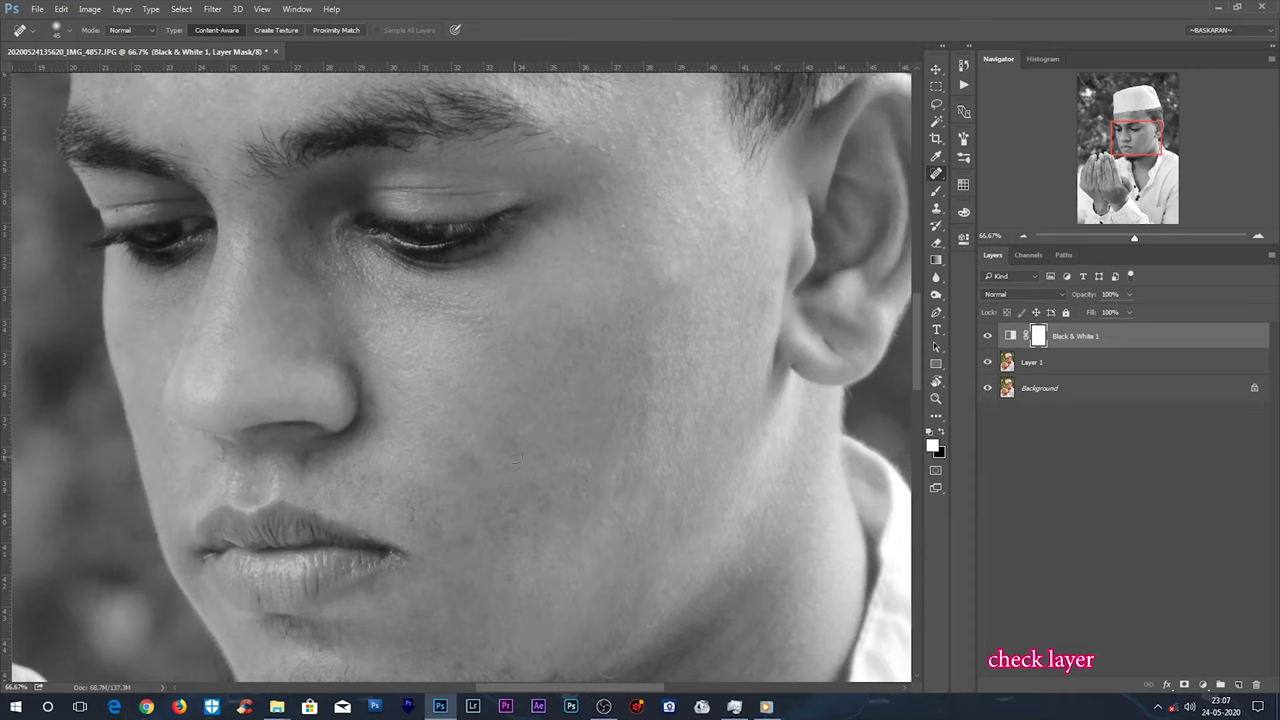
# Set the Black & White layer's Reds to -55, then reselect Layer 1 for healing.
pyautogui.click(1001, 366)
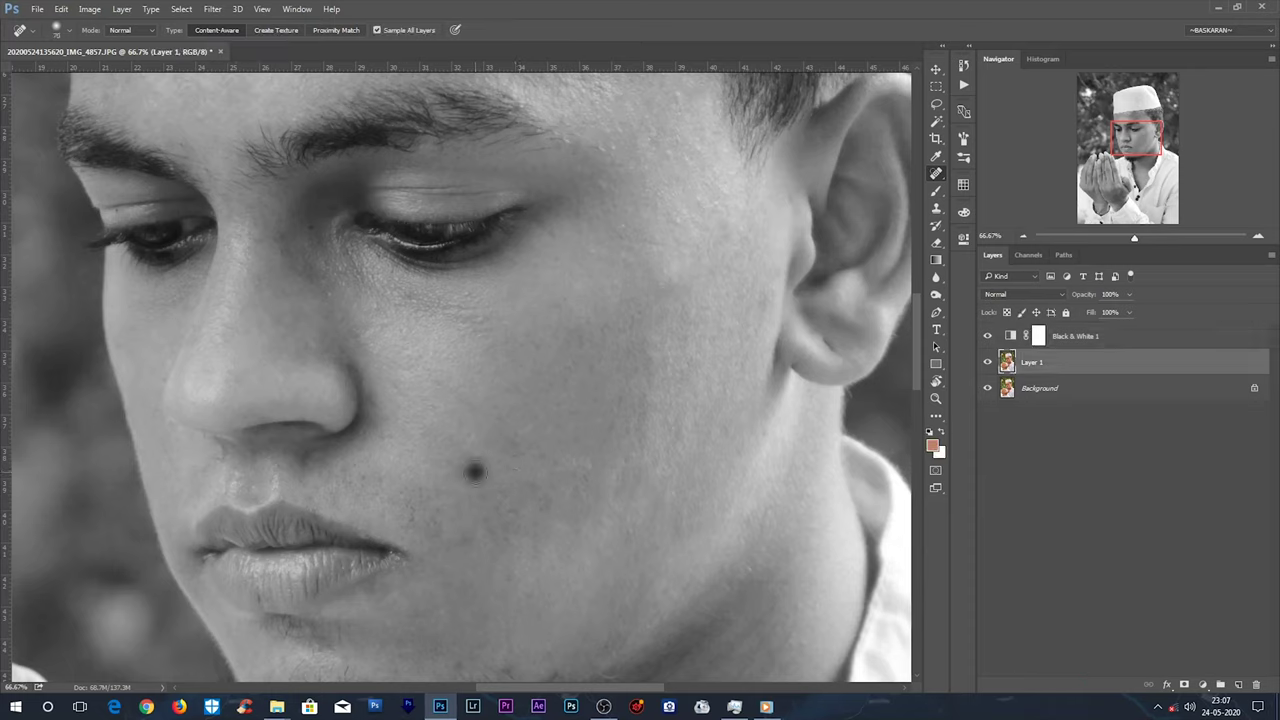
pyautogui.doubleClick(1018, 334)
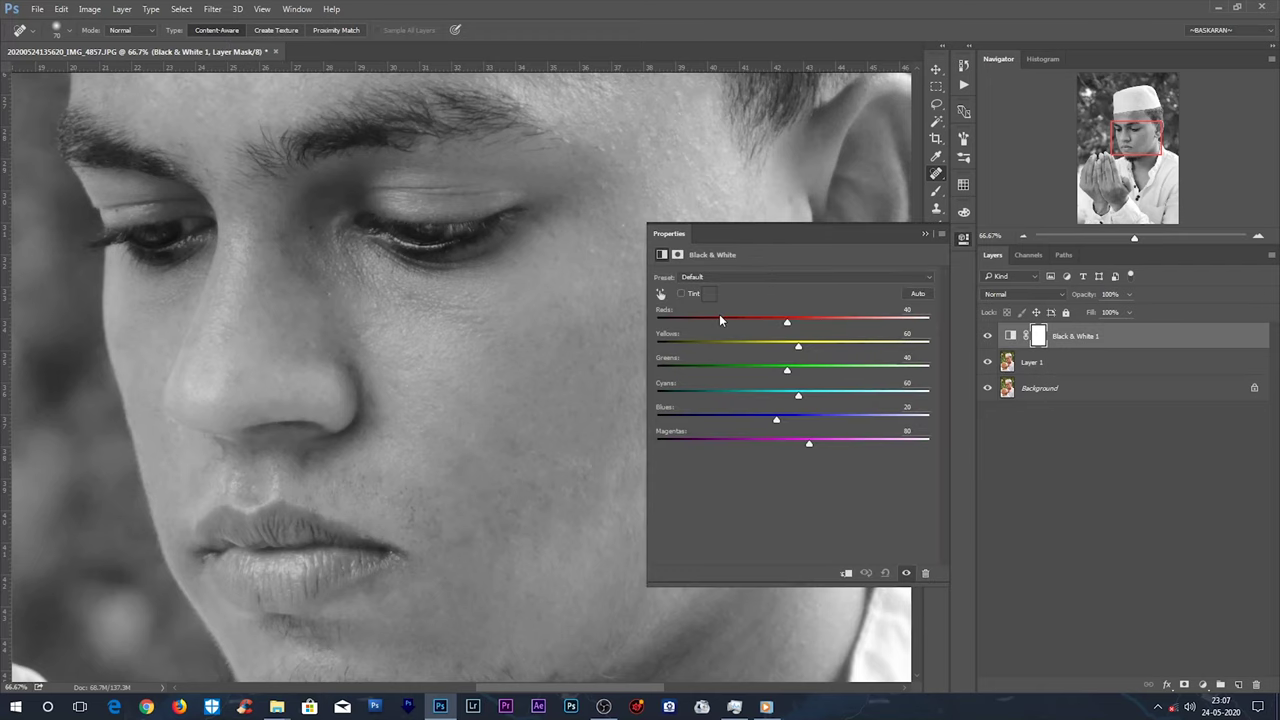
pyautogui.moveTo(719, 318); pyautogui.dragTo(736, 321)
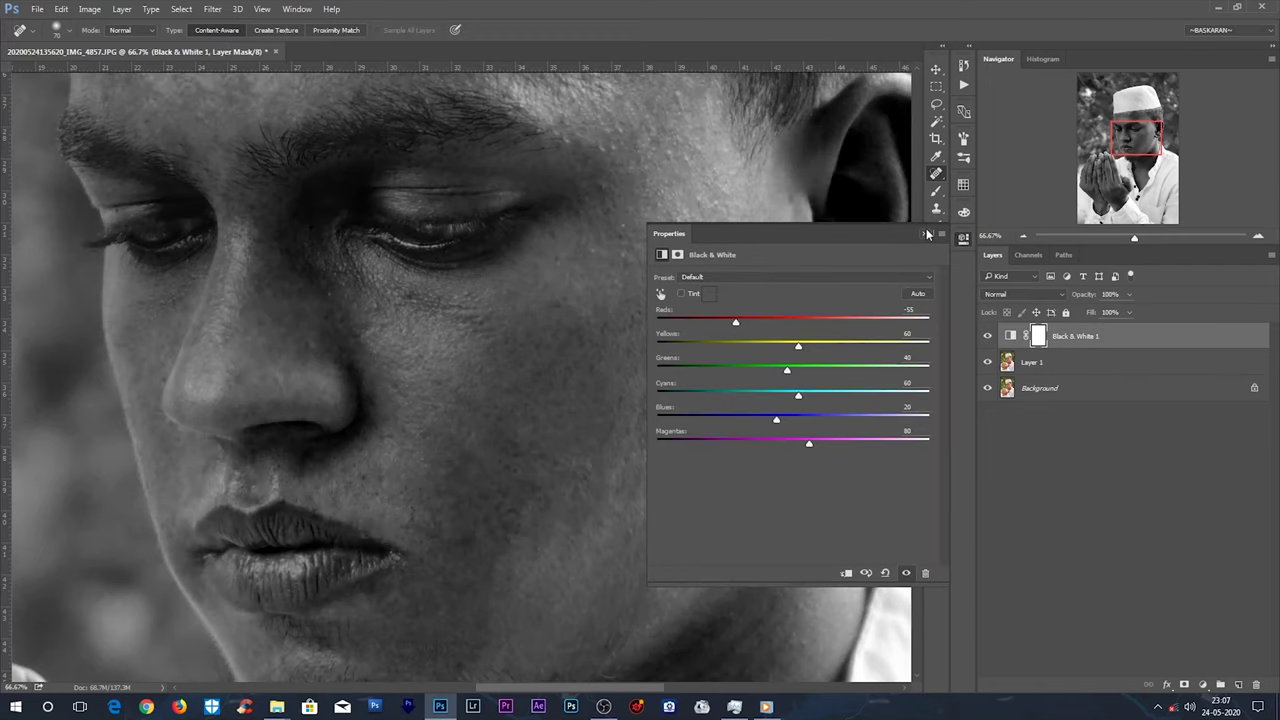
pyautogui.click(925, 234)
pyautogui.click(1030, 362)
pyautogui.scroll(5, 640, 330)
# Spot-heal the forehead spot and the dark spots on the cheek.
pyautogui.click(646, 374)
pyautogui.scroll(-5, 633, 264)
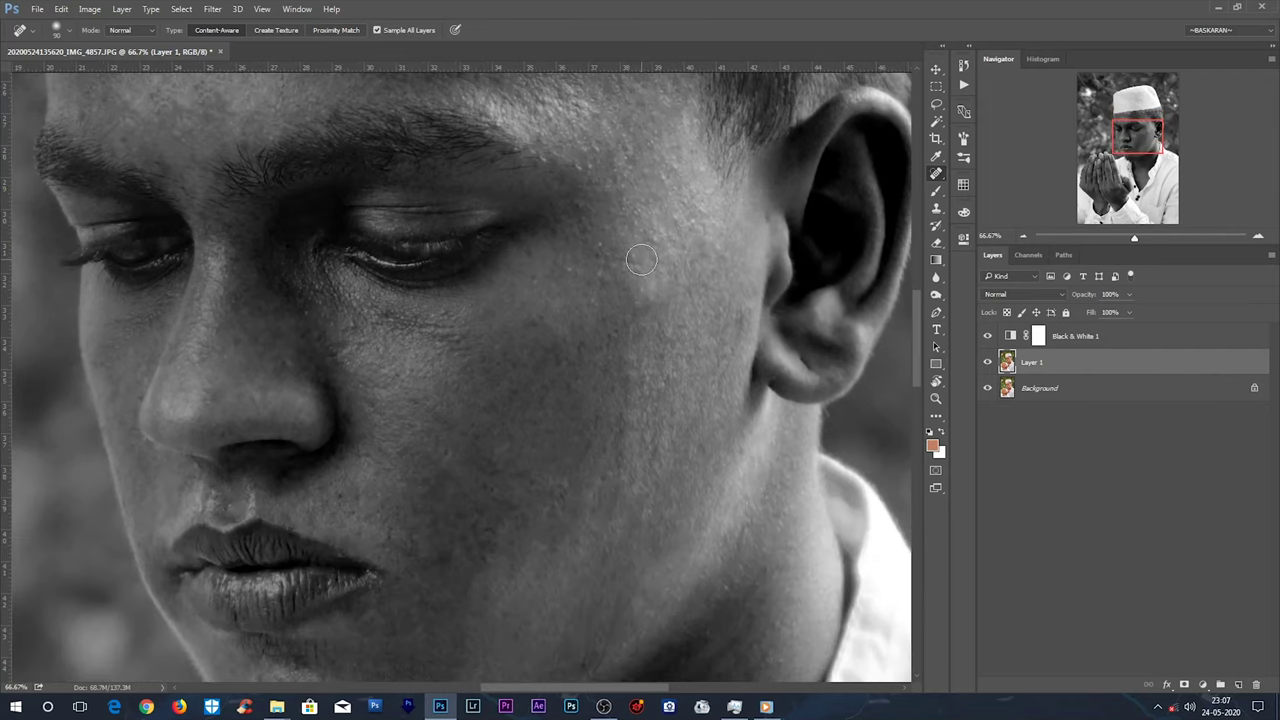
pyautogui.click(664, 279)
pyautogui.click(653, 292)
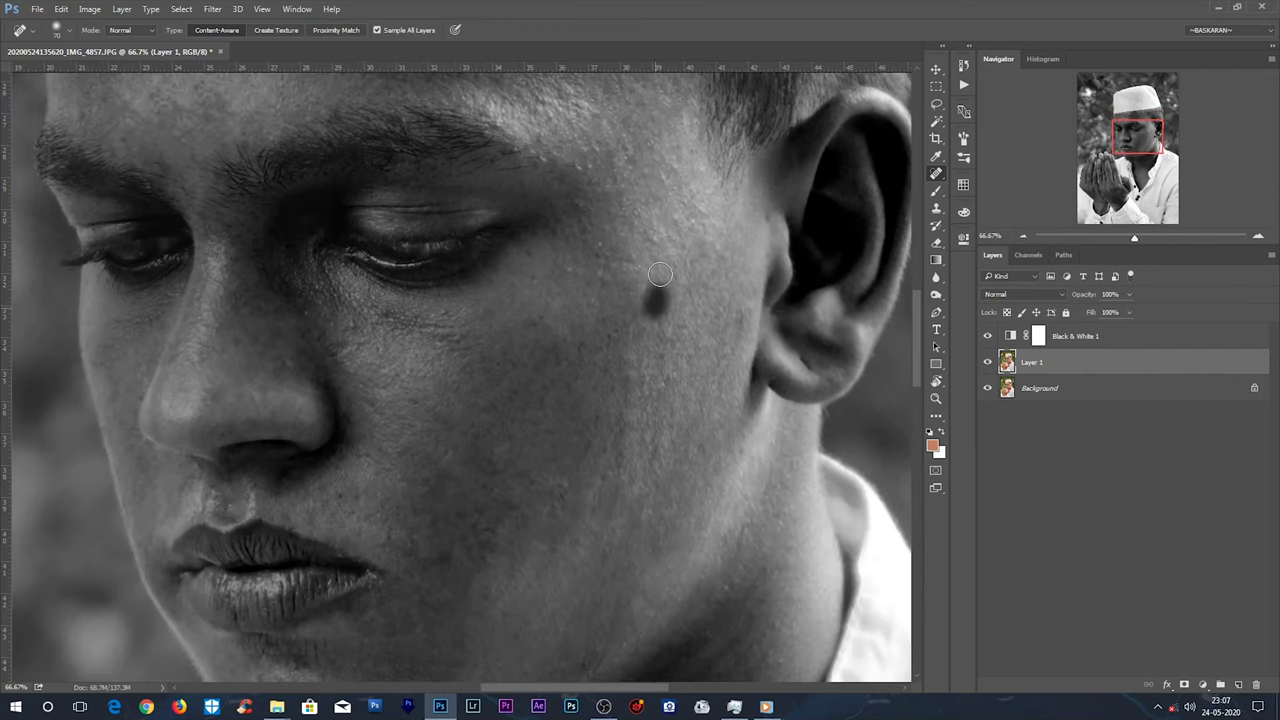
pyautogui.click(590, 266)
pyautogui.click(606, 318)
pyautogui.click(596, 255)
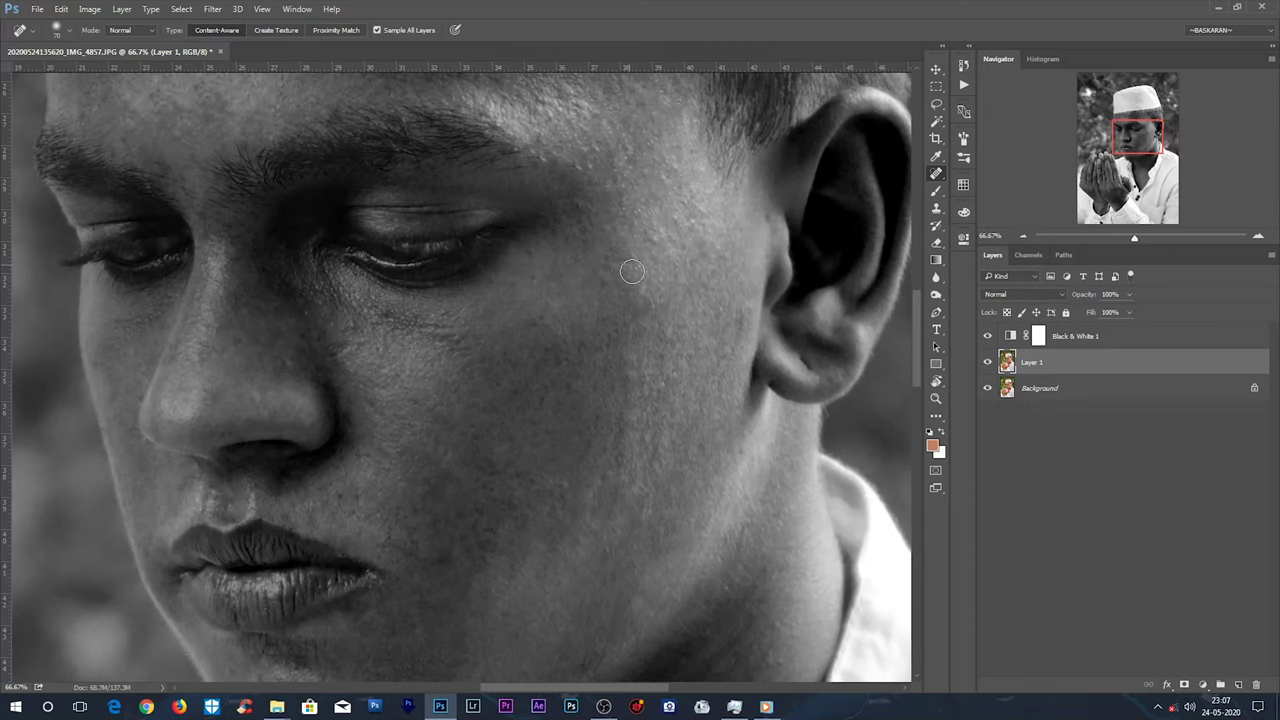
# Spot-heal the lower-cheek spots and the remaining small cheek blemishes.
pyautogui.moveTo(610, 469); pyautogui.dragTo(713, 211)
pyautogui.click(600, 195)
pyautogui.click(664, 228)
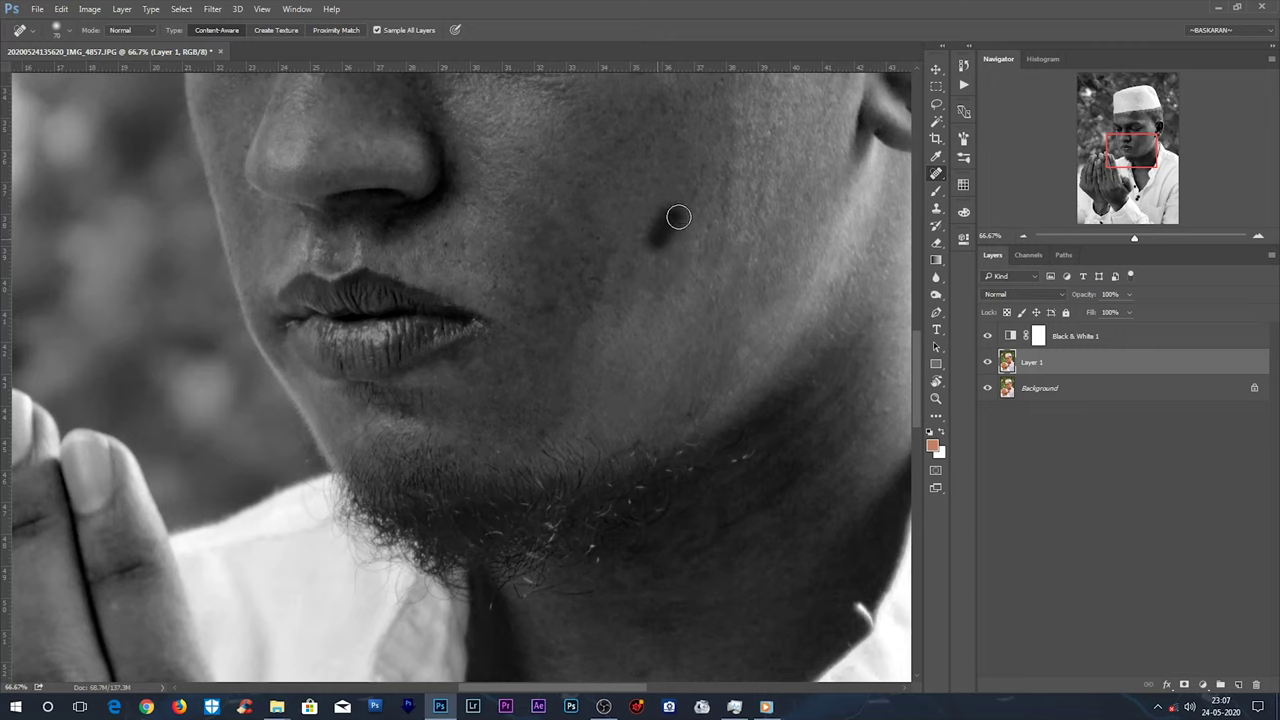
pyautogui.scroll(4, 566, 325)
pyautogui.click(543, 288)
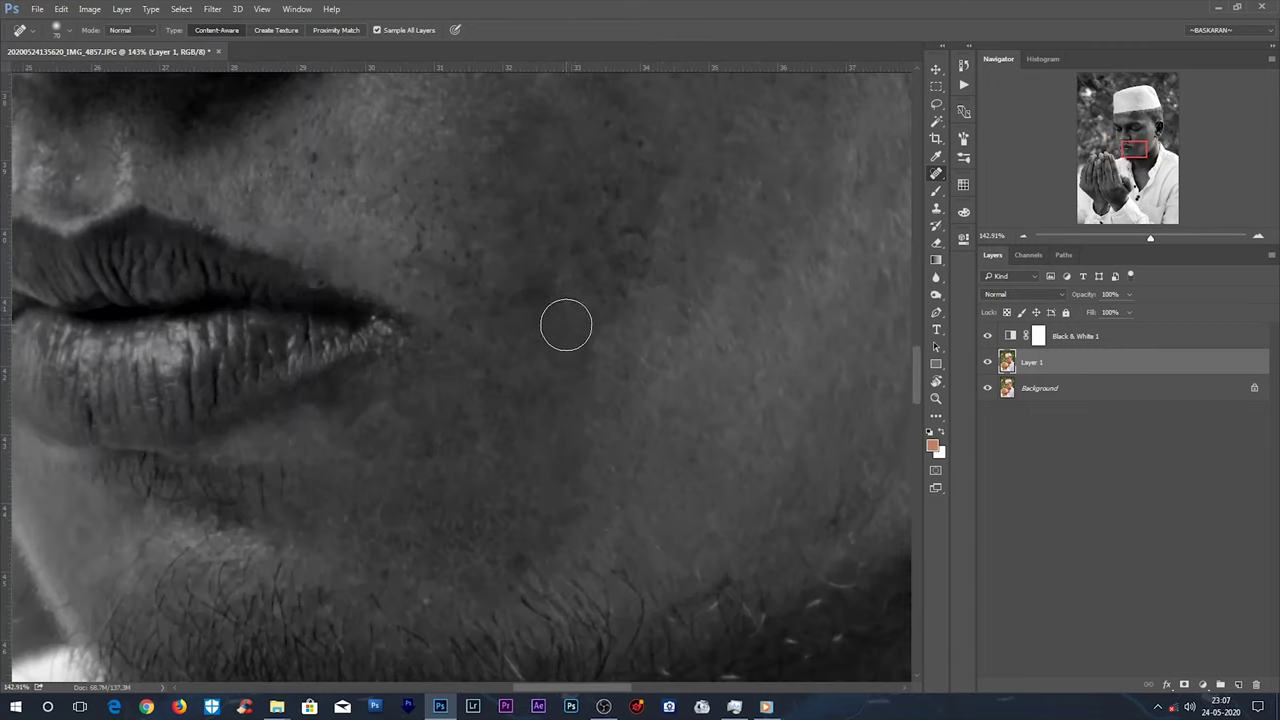
pyautogui.moveTo(592, 272)
pyautogui.mouseDown()
pyautogui.moveTo(574, 234)
pyautogui.moveTo(645, 235)
pyautogui.mouseUp()
pyautogui.click(617, 251)
pyautogui.click(477, 277)
# Spot-heal the spot near the chin and the spot below the eye.
pyautogui.click(511, 557)
pyautogui.scroll(-5, 563, 520)
pyautogui.scroll(-2, 563, 520)
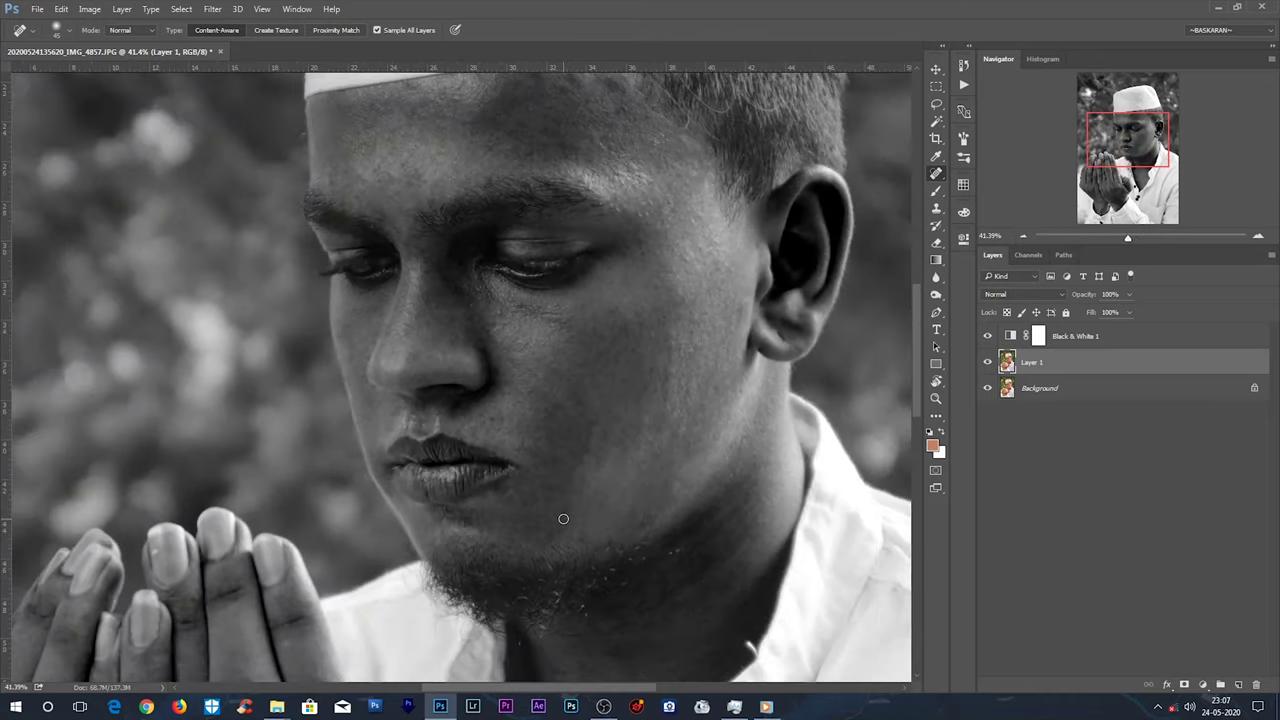
pyautogui.scroll(4, 472, 224)
pyautogui.scroll(2, 580, 429)
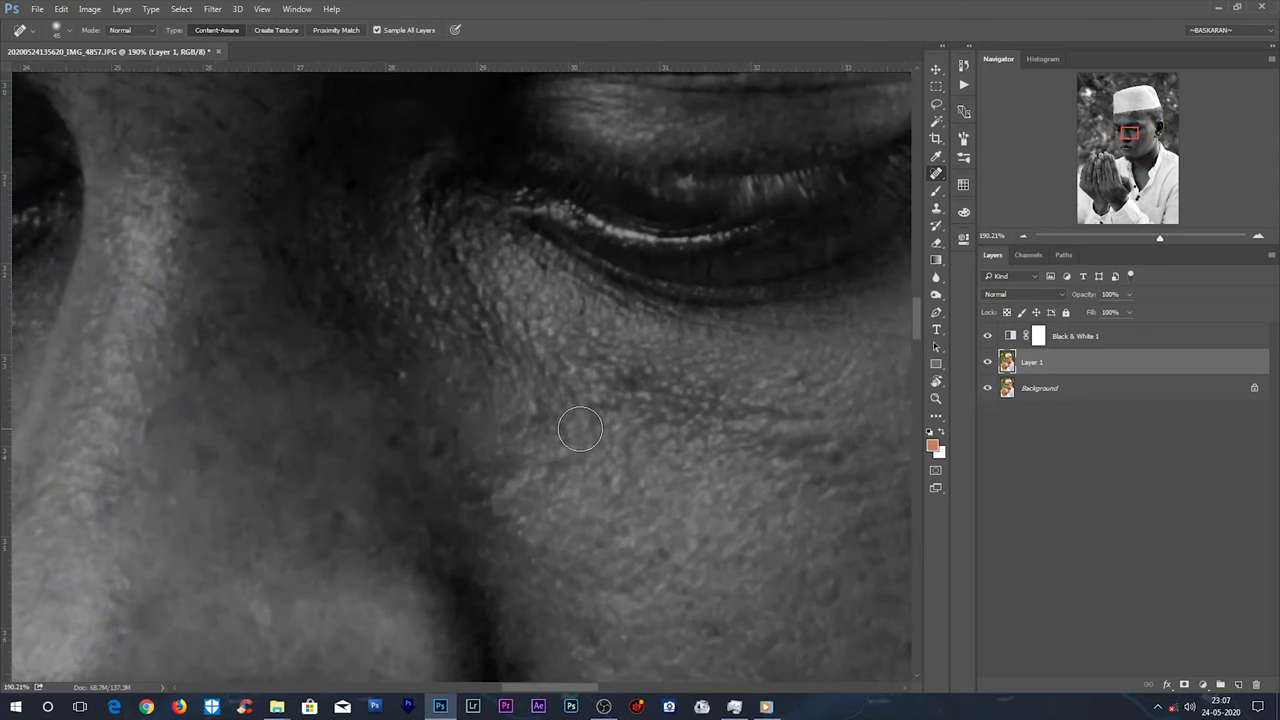
pyautogui.scroll(2, 579, 429)
pyautogui.click(517, 406)
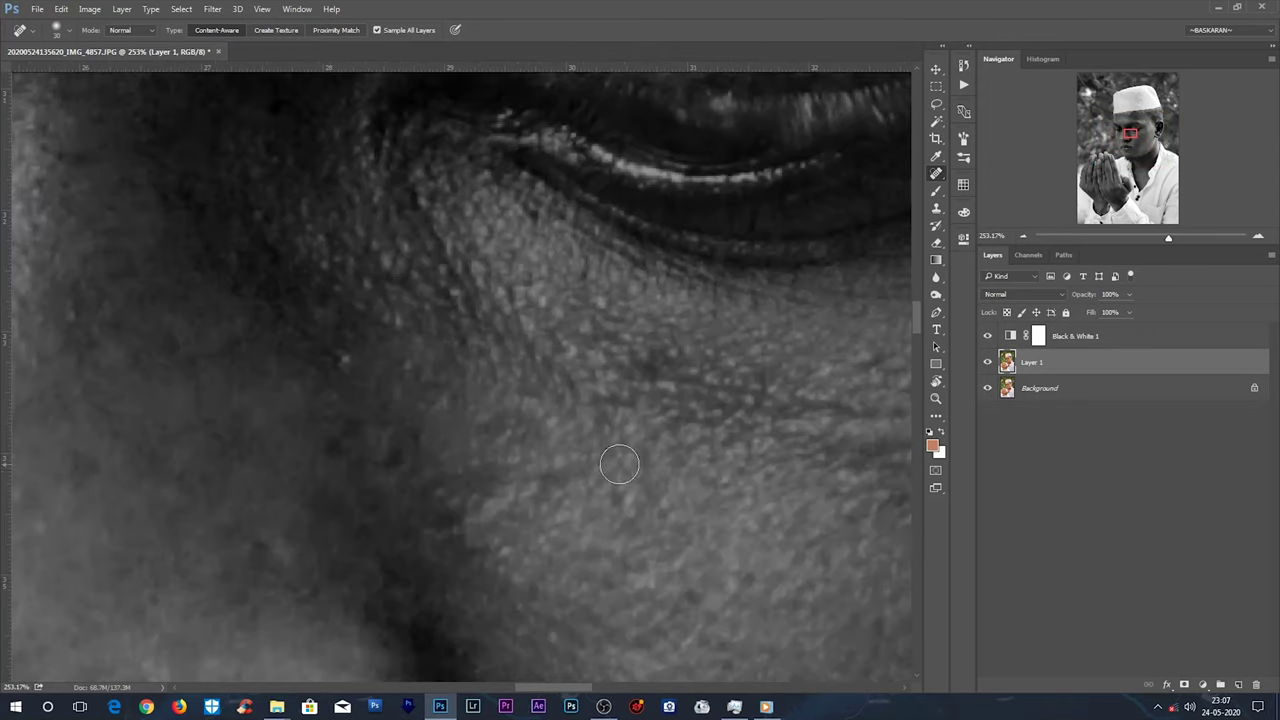
pyautogui.scroll(-3, 634, 483)
pyautogui.scroll(-2, 634, 483)
pyautogui.scroll(-3, 634, 483)
pyautogui.scroll(-1, 560, 440)
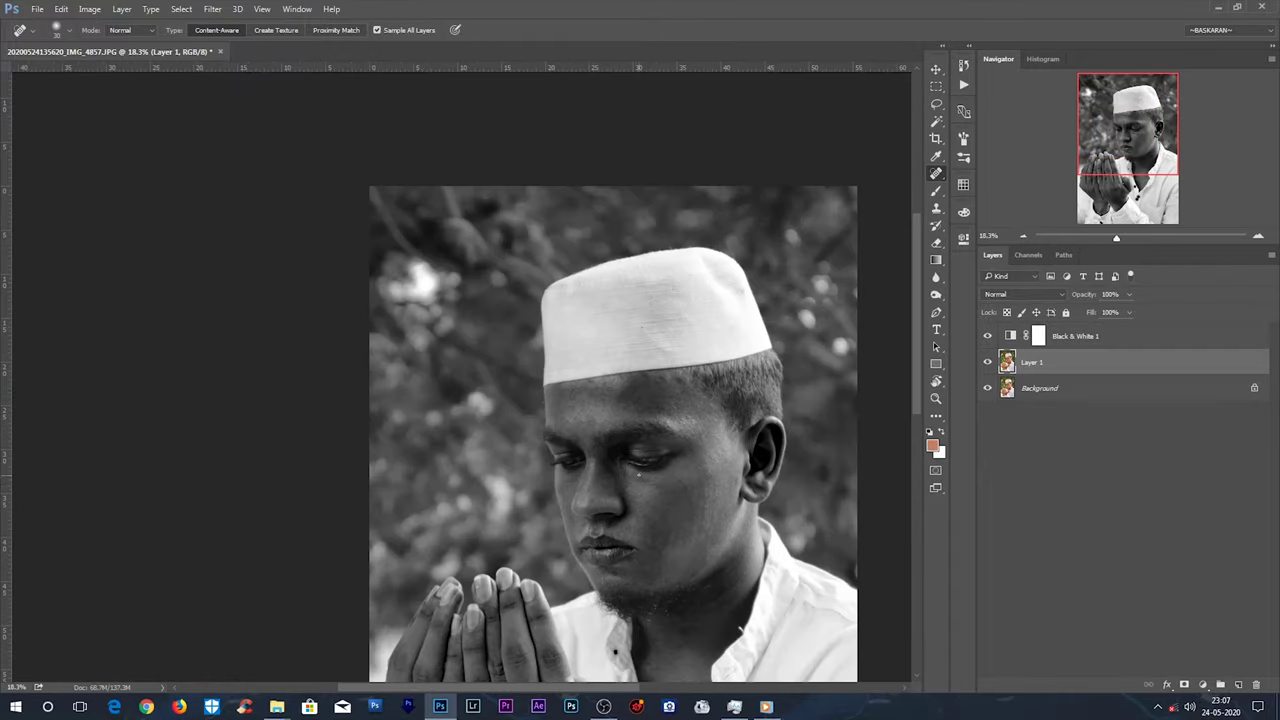
pyautogui.scroll(-1, 500, 410)
pyautogui.scroll(-1, 488, 405)
# Delete the Black & White 1 layer and rename Layer 1 to 'cleaning done'.
pyautogui.press('v')
pyautogui.moveTo(1087, 339)
pyautogui.mouseDown()
pyautogui.moveTo(1237, 683)
pyautogui.moveTo(1257, 684)
pyautogui.mouseUp()
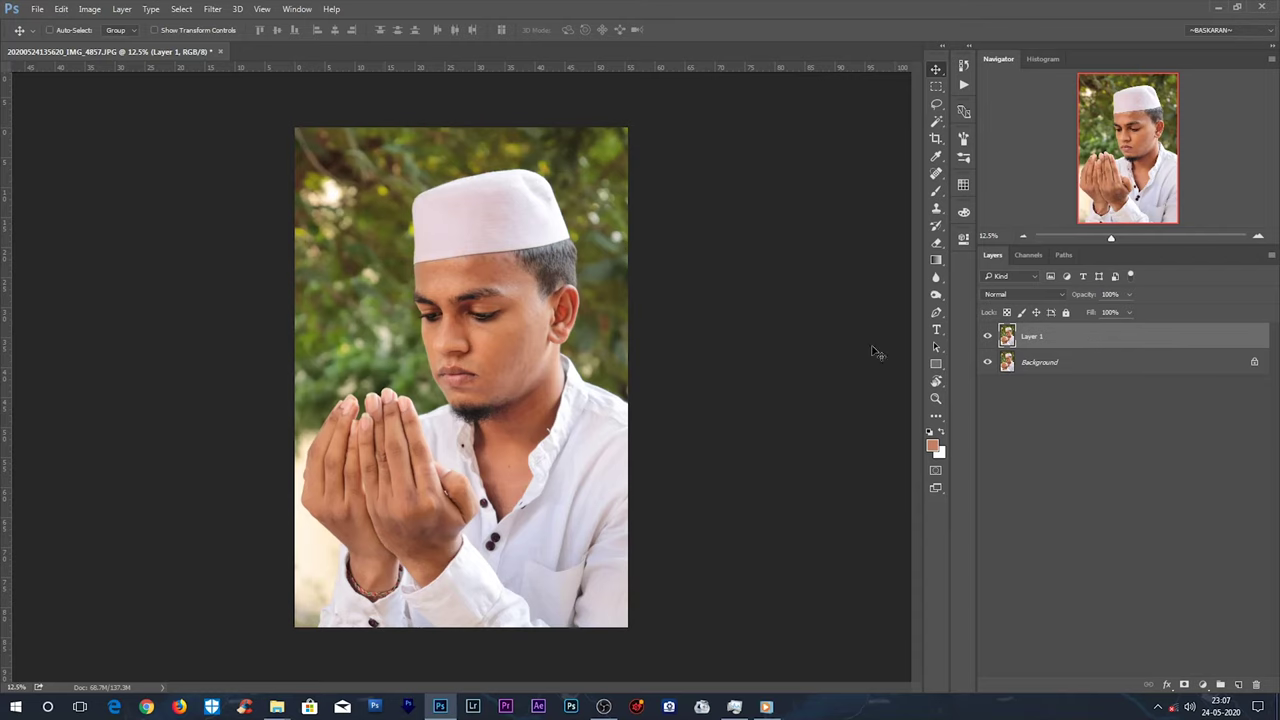
pyautogui.scroll(1, 425, 320)
pyautogui.write('cleaning')
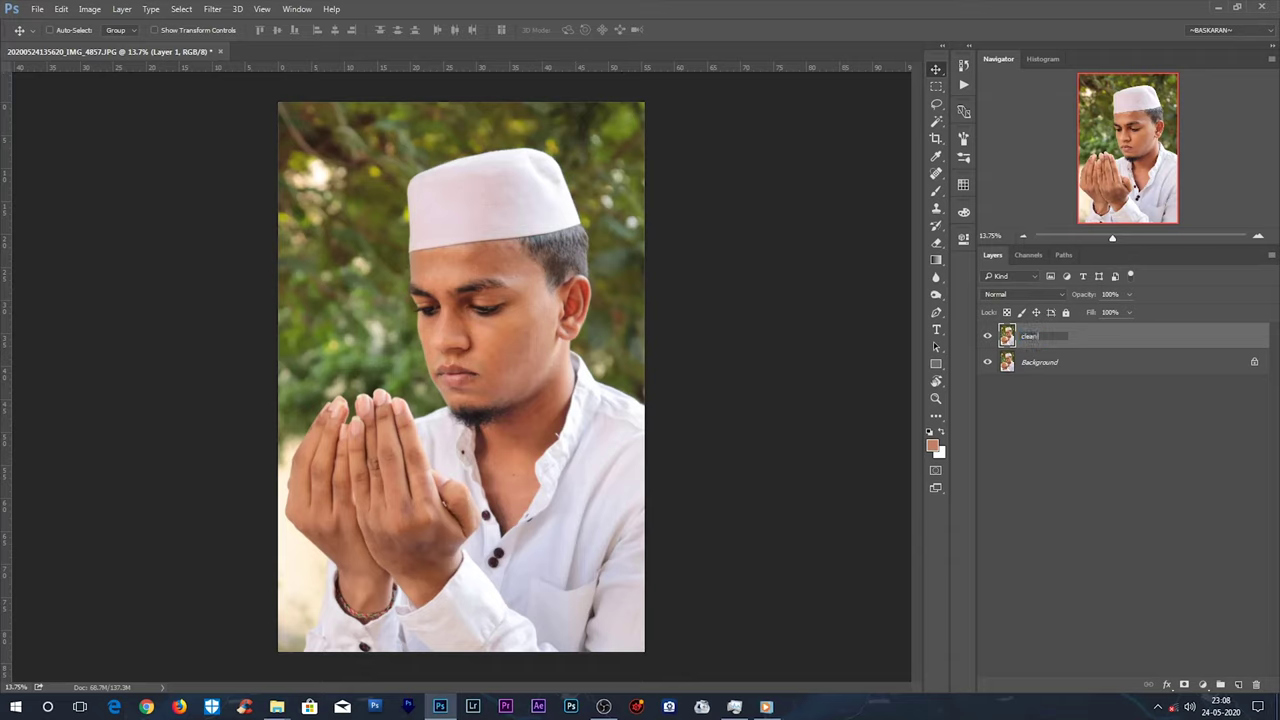
pyautogui.press('Return')
pyautogui.press('Return')
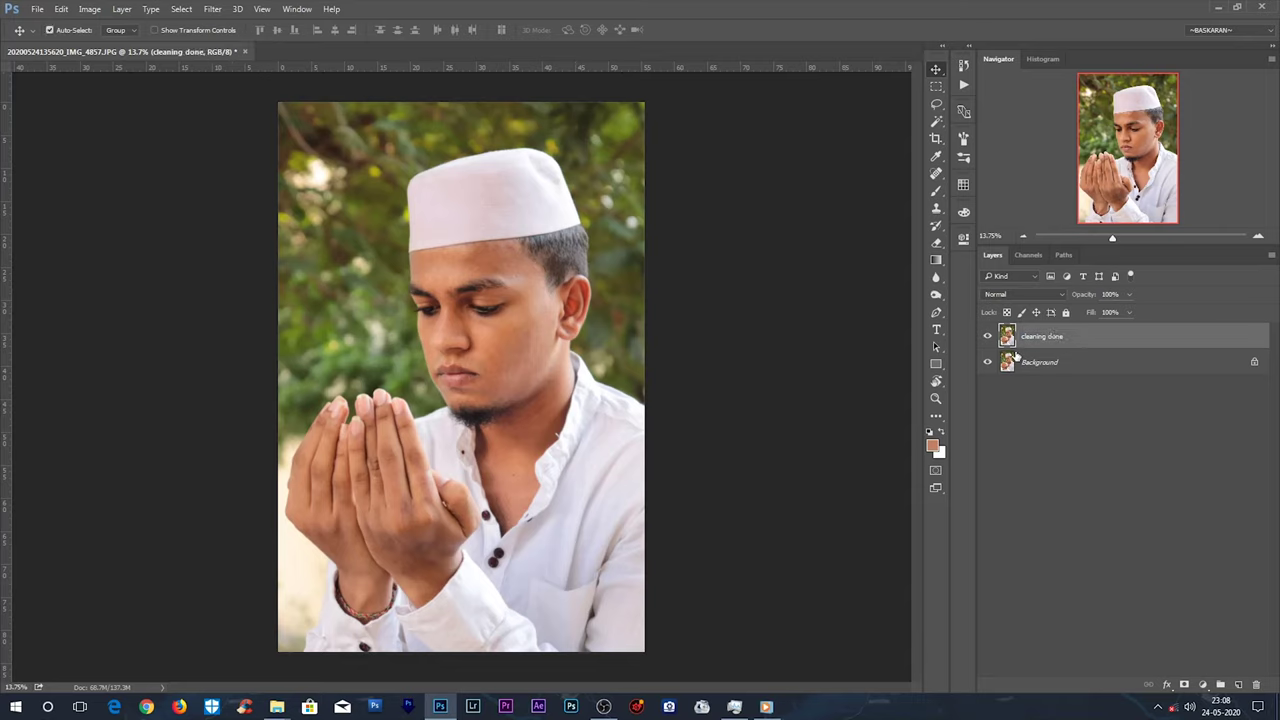
# Duplicate 'cleaning done' with Ctrl+J and name the copy 'cut'.
pyautogui.hotkey('ctrl', 'j')
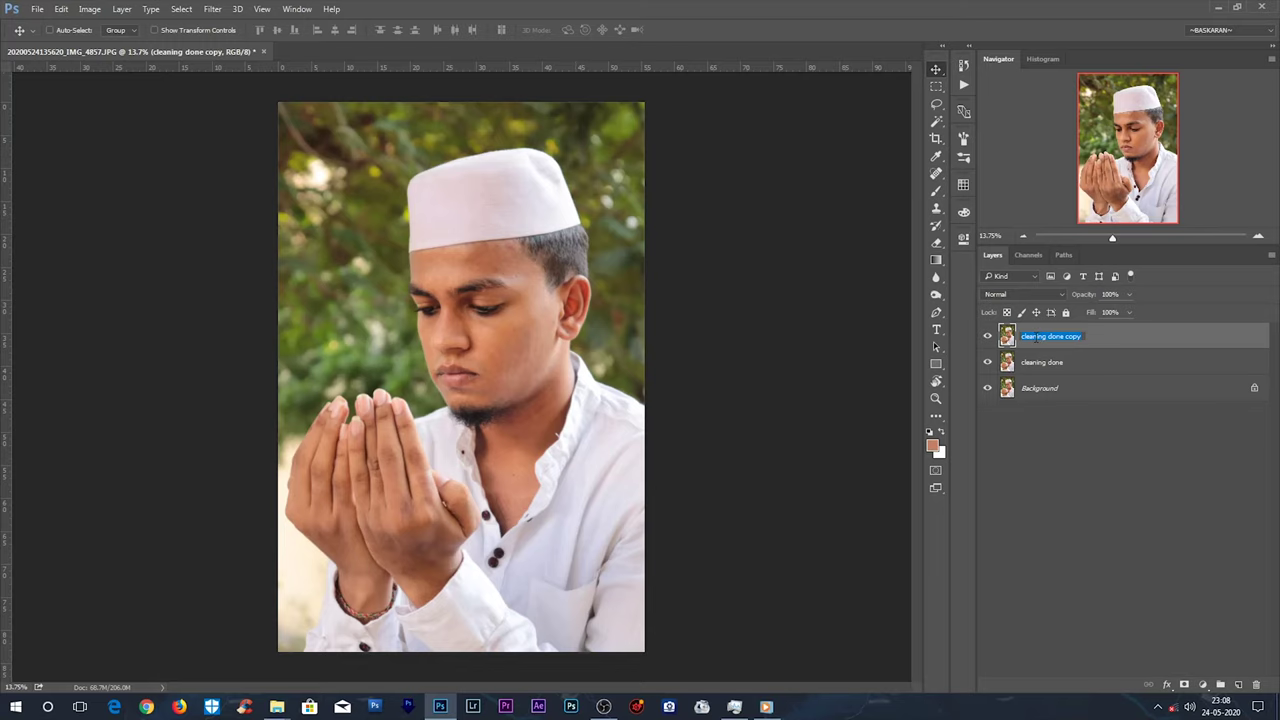
pyautogui.write('cut')
pyautogui.press('Return')
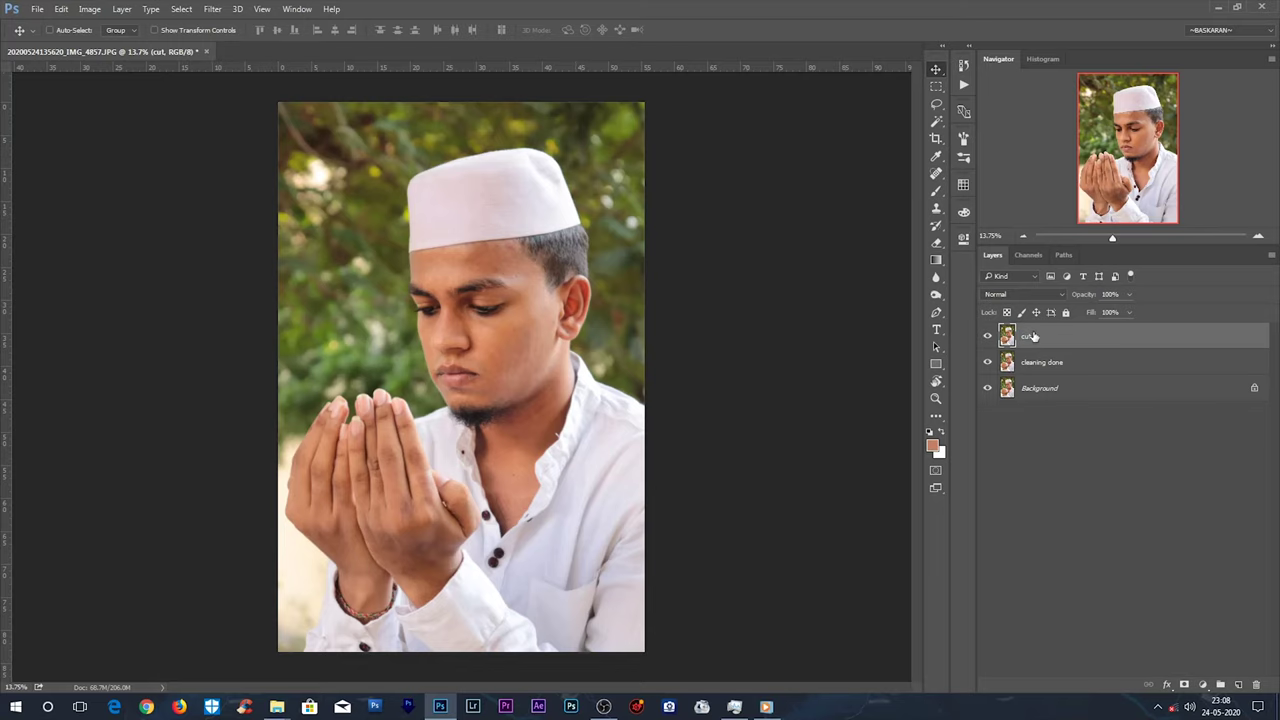
pyautogui.scroll(2, 521, 224)
# Start a pen path along the cap's edge down to its corner.
pyautogui.scroll(2, 563, 194)
pyautogui.scroll(1, 594, 166)
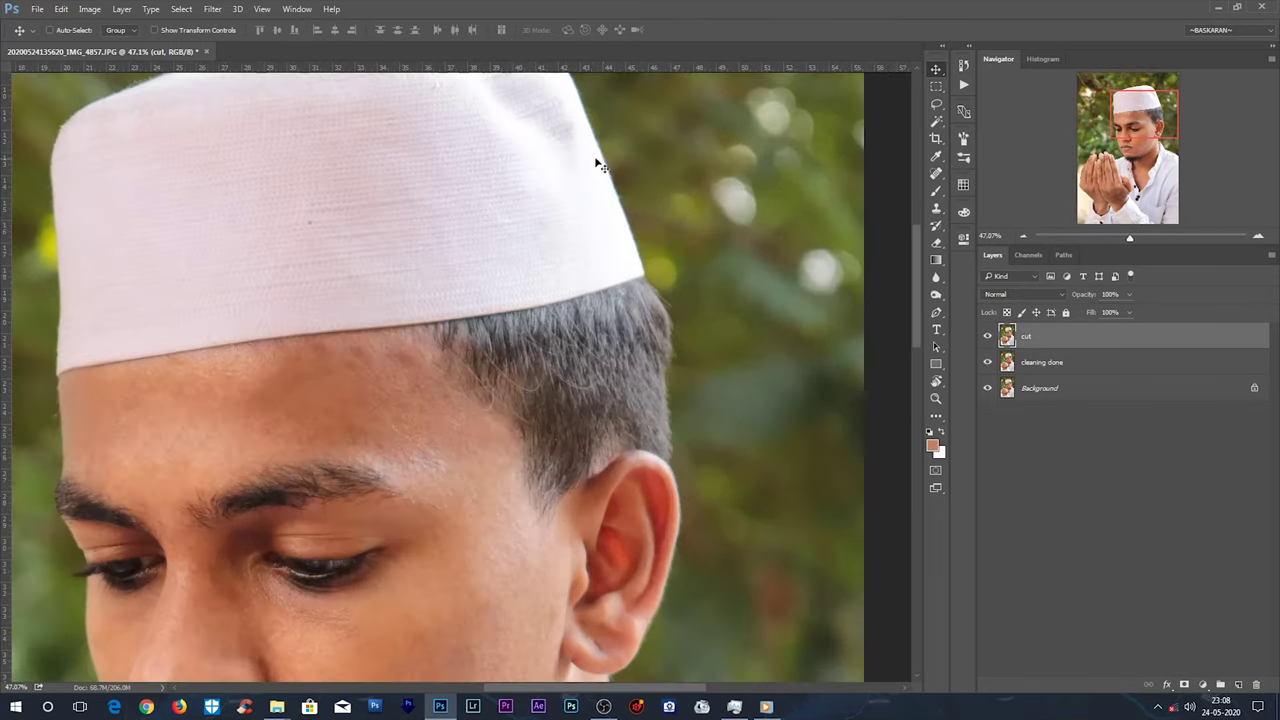
pyautogui.scroll(1, 594, 163)
pyautogui.scroll(1, 605, 303)
pyautogui.scroll(5, 595, 288)
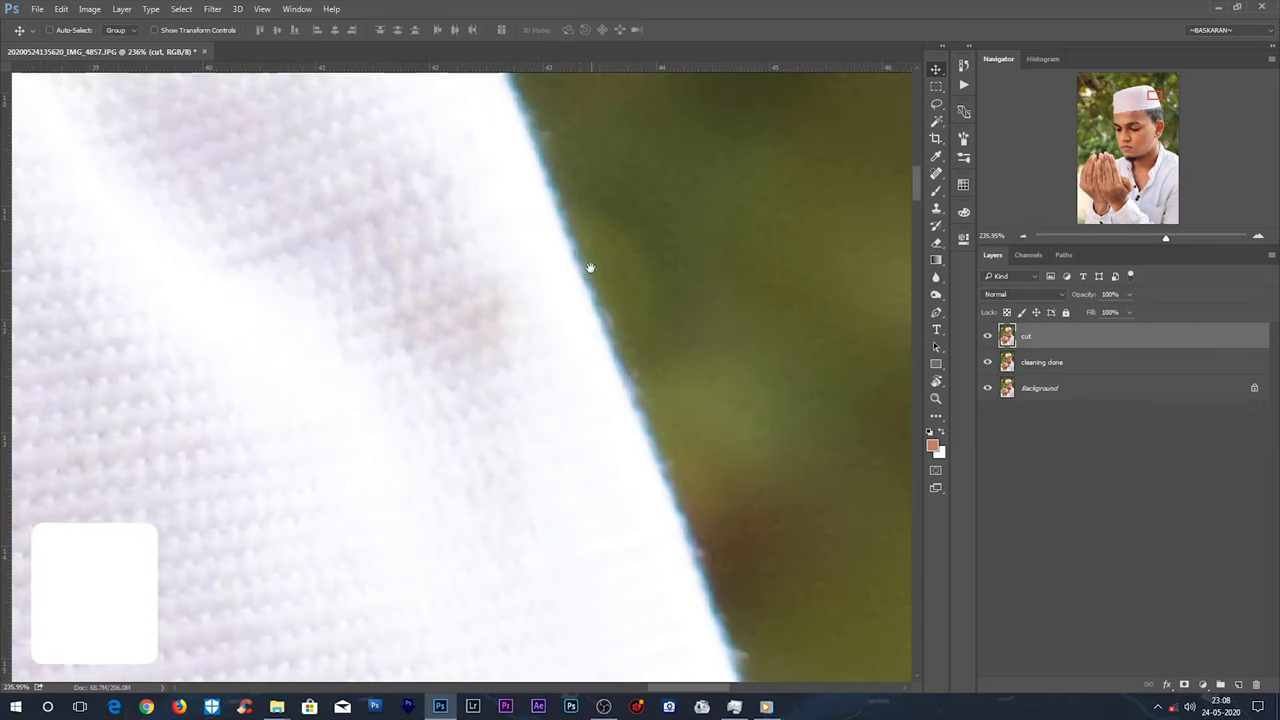
pyautogui.scroll(2, 591, 274)
pyautogui.press('p')
pyautogui.scroll(3, 540, 340)
pyautogui.click(498, 116)
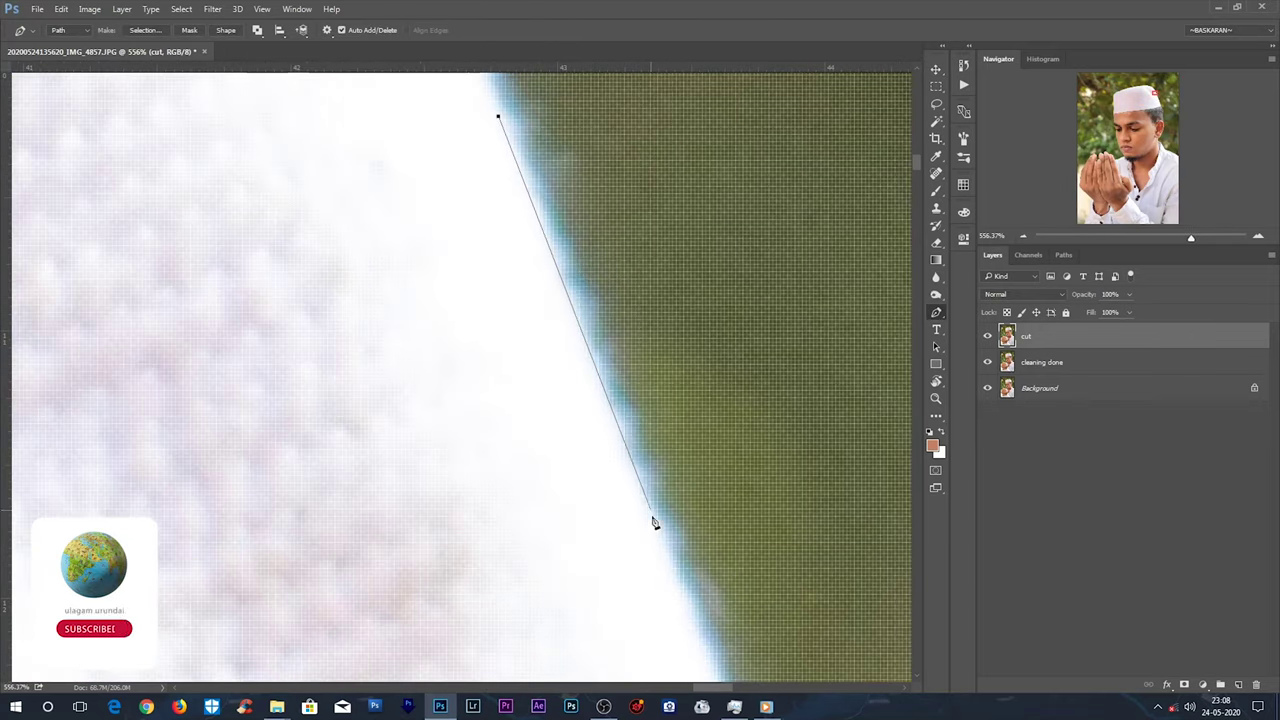
pyautogui.click(654, 520)
pyautogui.moveTo(654, 520); pyautogui.dragTo(471, 166)
pyautogui.click(651, 594)
pyautogui.moveTo(651, 594); pyautogui.dragTo(501, 190)
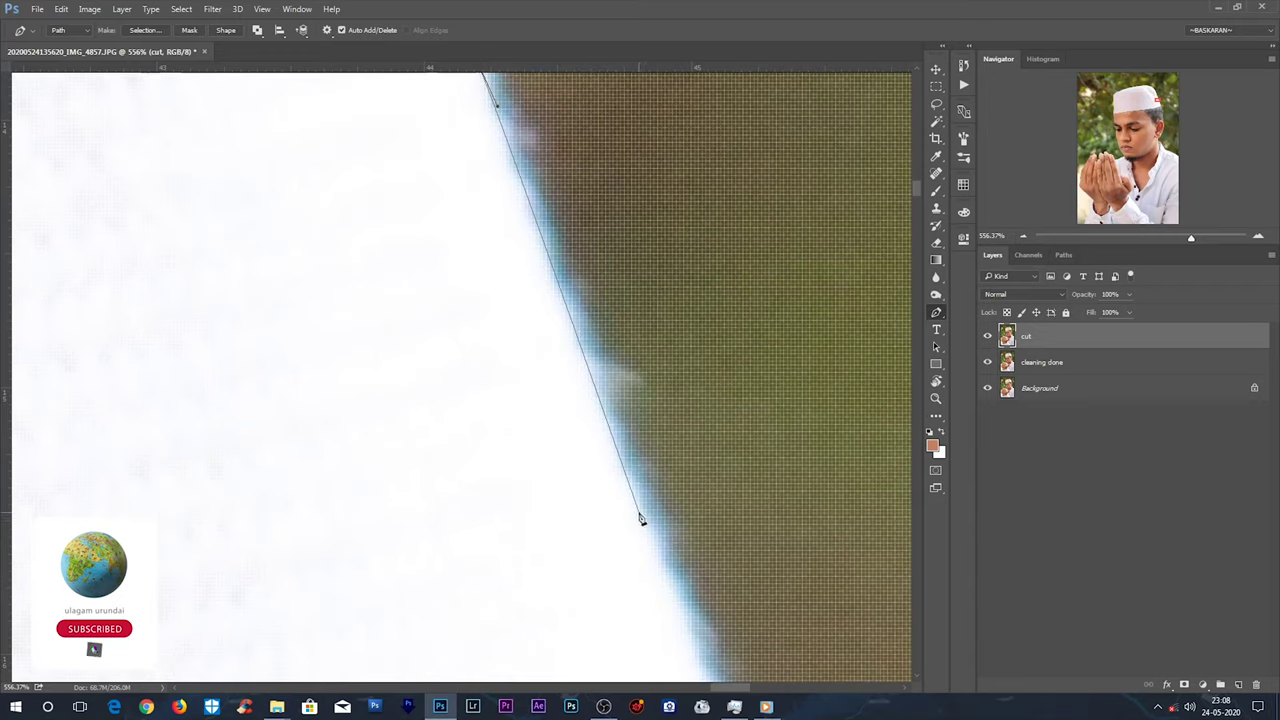
pyautogui.click(640, 517)
pyautogui.moveTo(640, 517); pyautogui.dragTo(508, 123)
pyautogui.click(646, 554)
pyautogui.moveTo(646, 554); pyautogui.dragTo(538, 143)
pyautogui.click(612, 322)
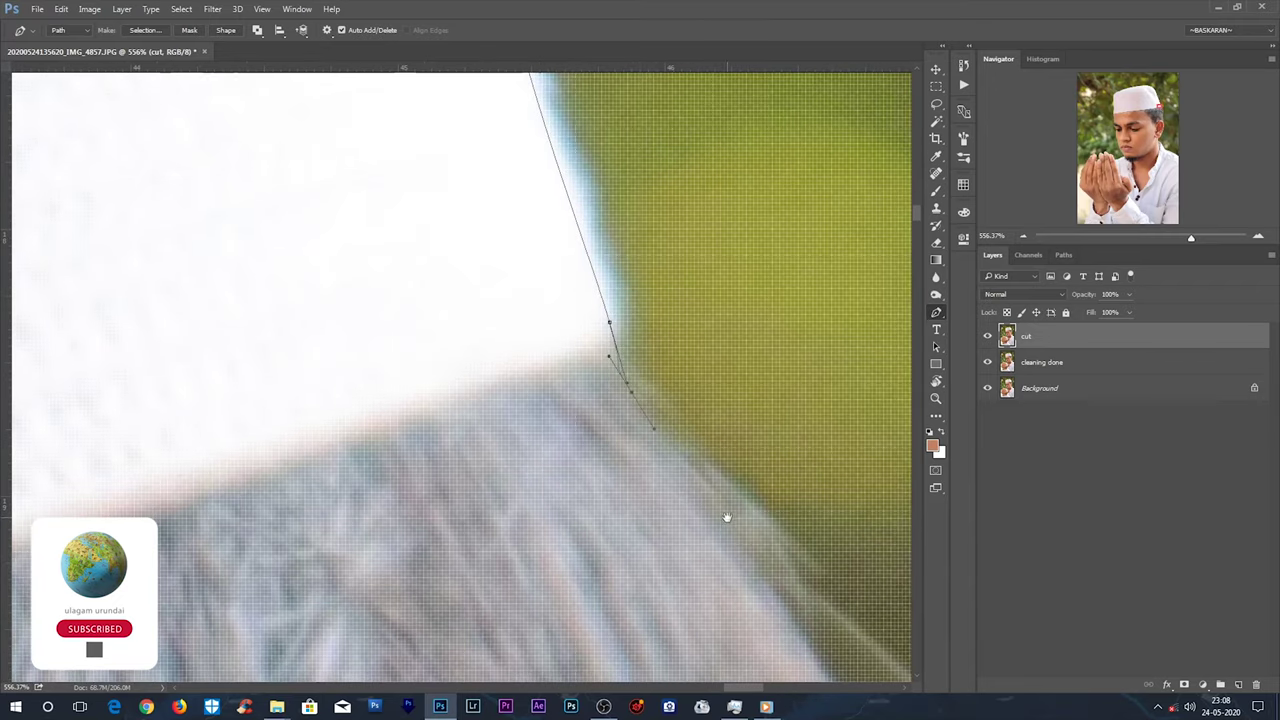
# Continue the pen path past the hair's outer edge and down the ear and earlobe.
pyautogui.scroll(-3, 600, 343)
pyautogui.scroll(-3, 658, 302)
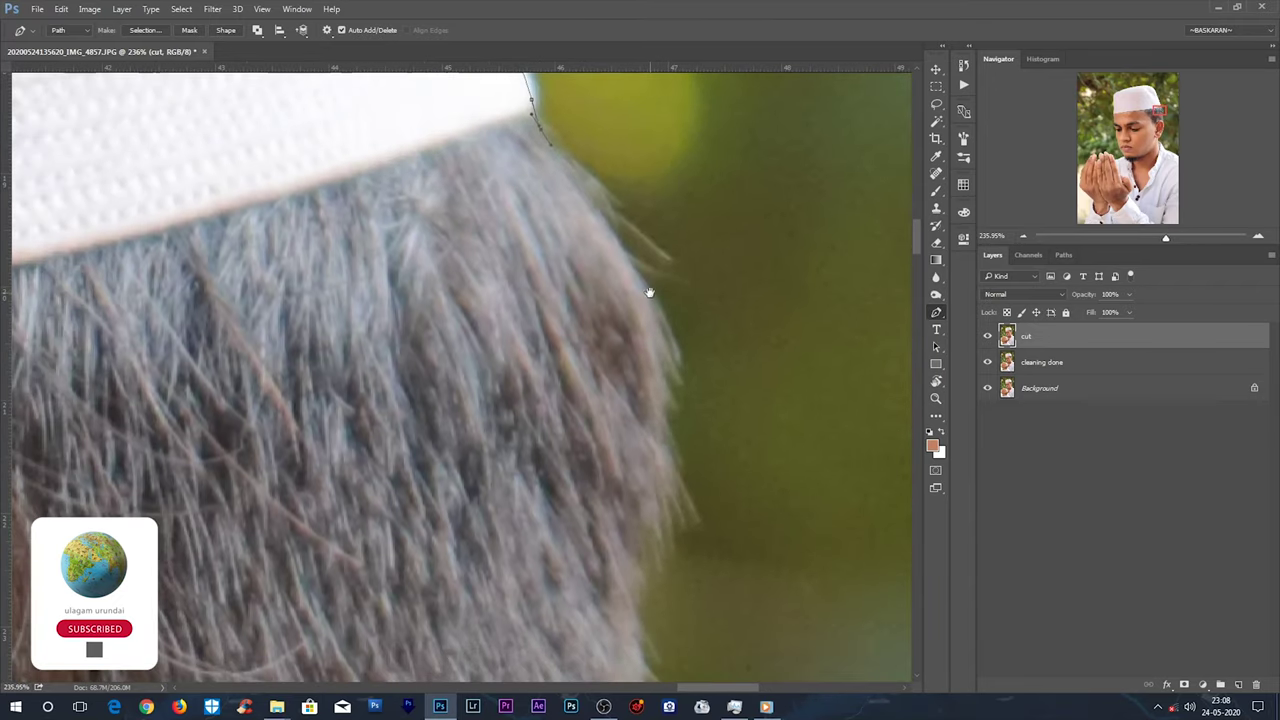
pyautogui.click(648, 534)
pyautogui.moveTo(648, 534); pyautogui.dragTo(626, 157)
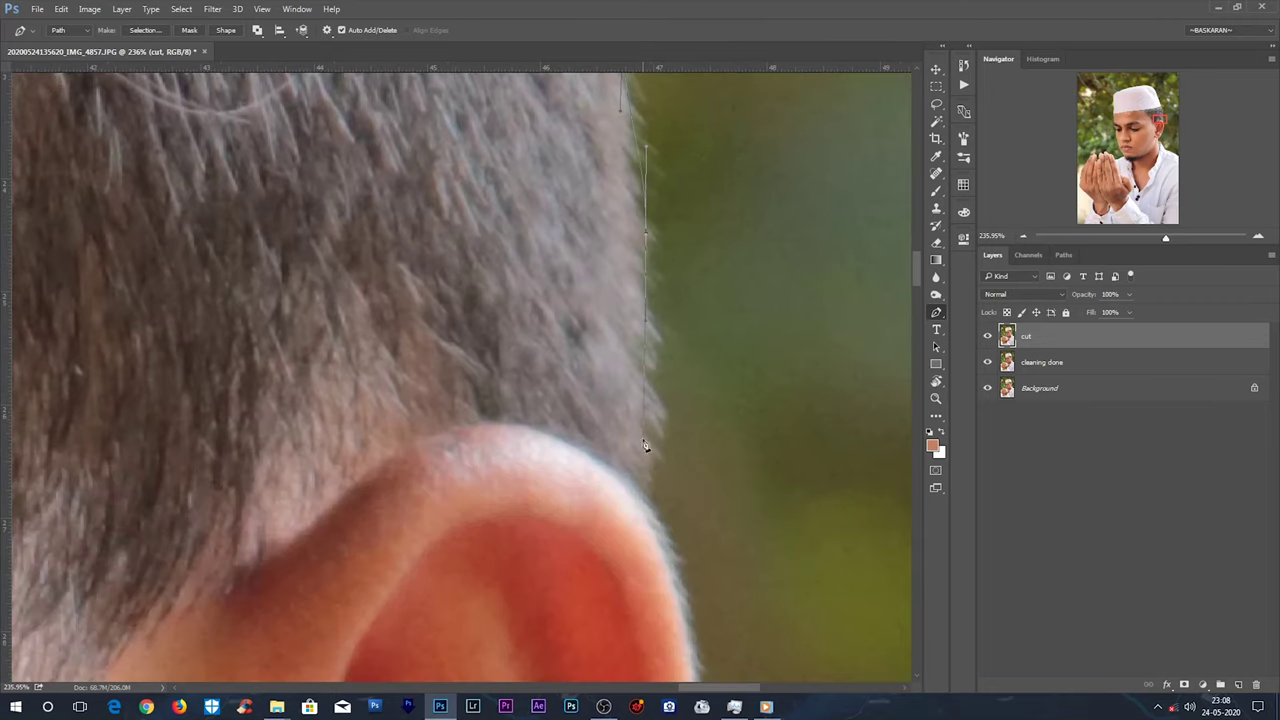
pyautogui.moveTo(646, 423); pyautogui.dragTo(566, 134)
pyautogui.click(531, 593)
pyautogui.click(516, 662)
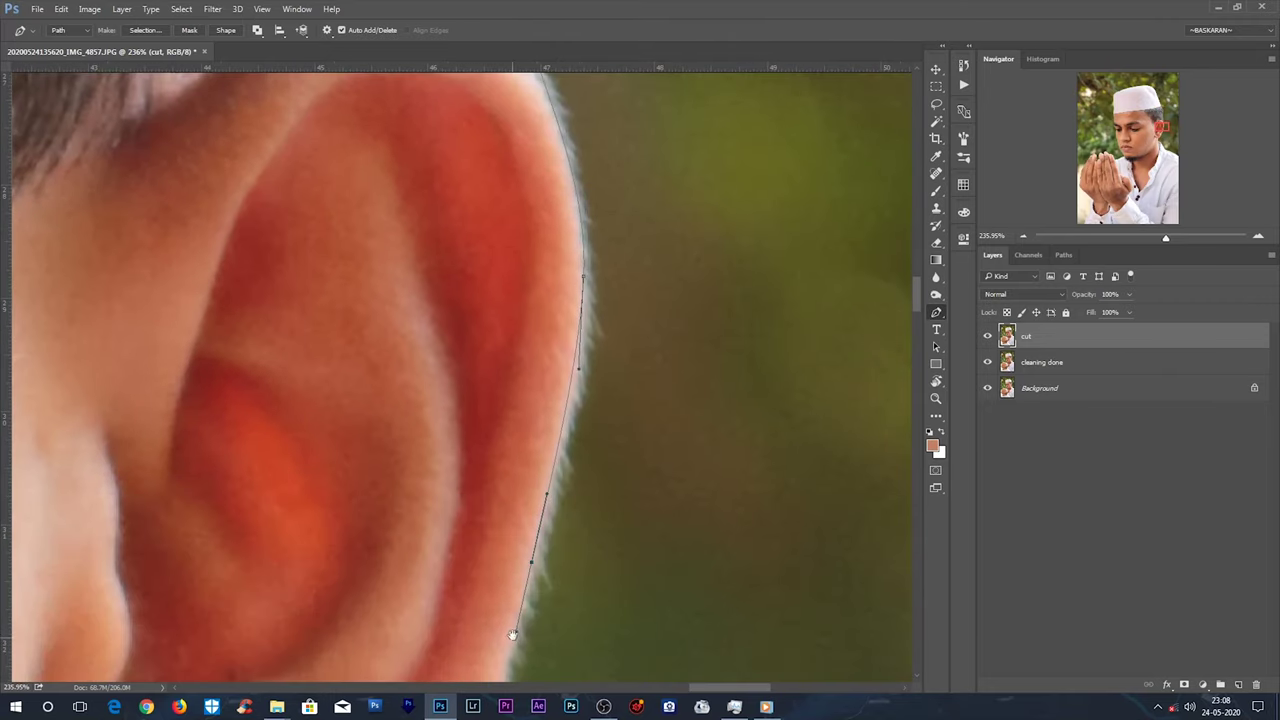
pyautogui.moveTo(516, 662); pyautogui.dragTo(701, 162)
pyautogui.click(683, 241)
pyautogui.click(653, 297)
pyautogui.click(624, 355)
pyautogui.click(586, 424)
pyautogui.click(577, 456)
pyautogui.click(567, 491)
pyautogui.click(506, 584)
pyautogui.click(462, 619)
# Extend the path along the neck, collar and shirt edge to below the image's bottom.
pyautogui.moveTo(416, 638); pyautogui.dragTo(483, 272)
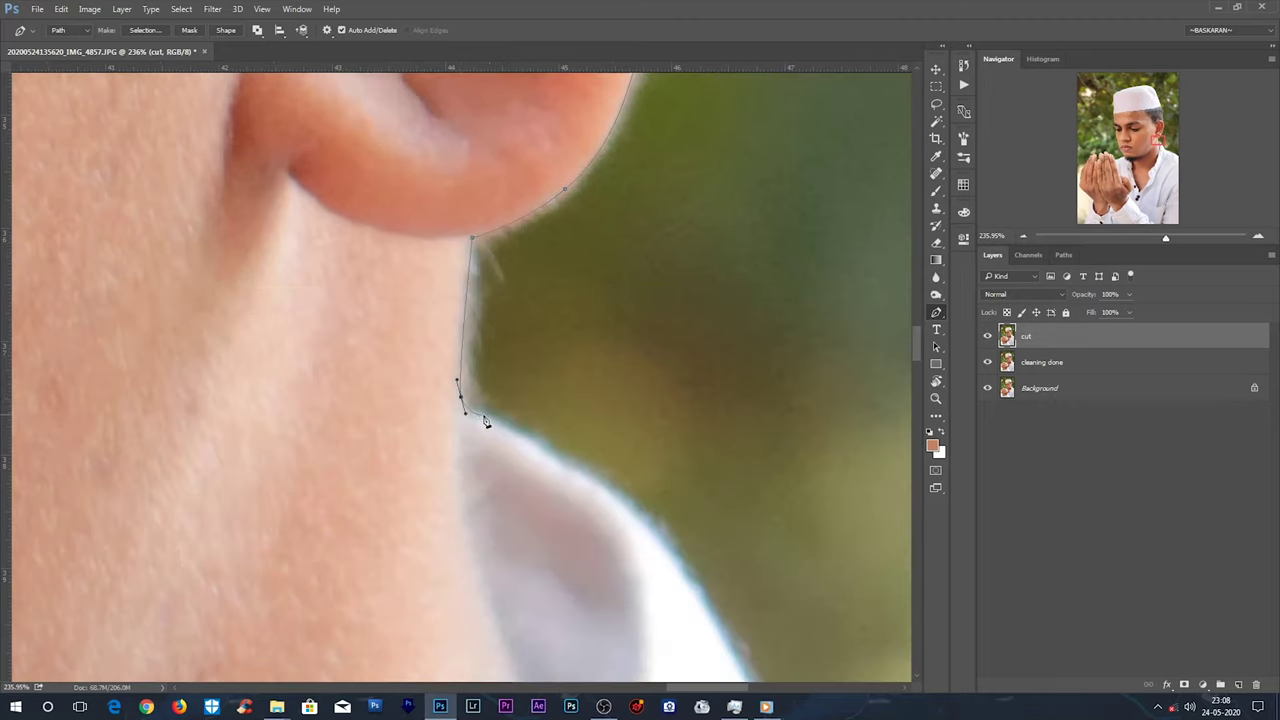
pyautogui.click(700, 614)
pyautogui.moveTo(700, 614); pyautogui.dragTo(690, 270)
pyautogui.click(723, 357)
pyautogui.click(771, 443)
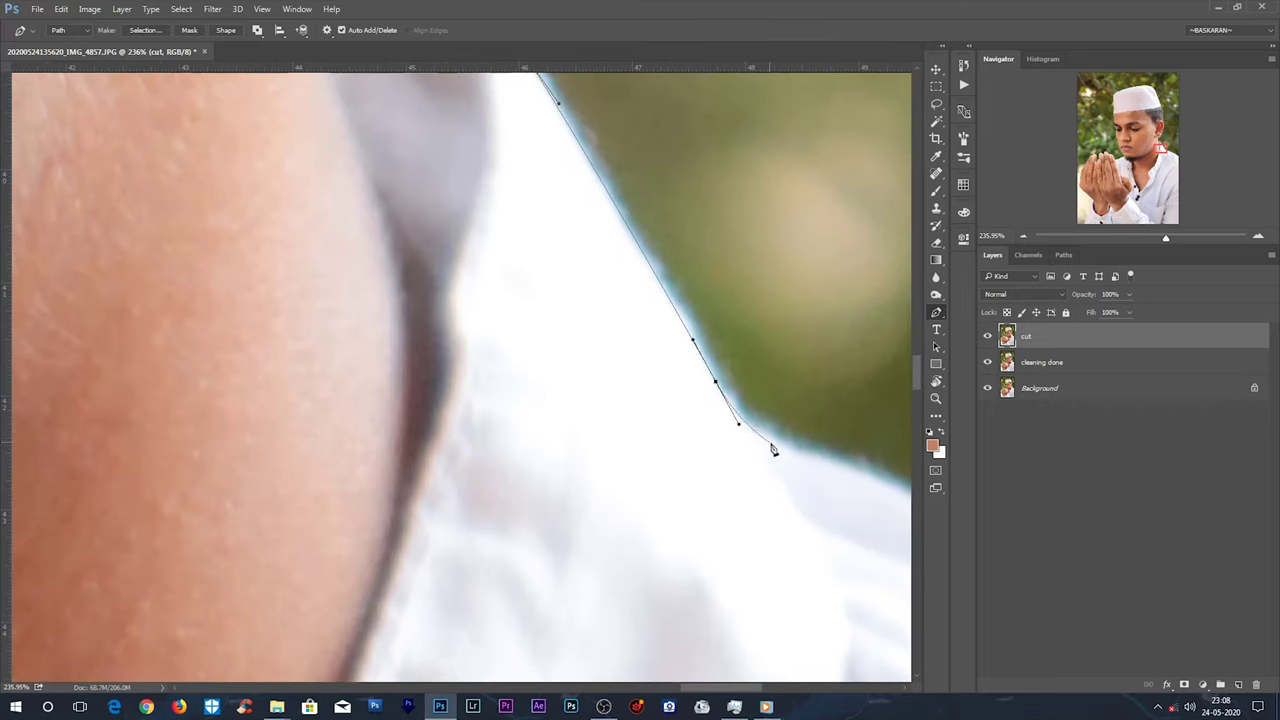
pyautogui.moveTo(771, 443); pyautogui.dragTo(340, 207)
pyautogui.click(620, 312)
pyautogui.click(810, 403)
pyautogui.moveTo(810, 403); pyautogui.dragTo(400, 206)
pyautogui.click(462, 222)
pyautogui.moveTo(706, 374); pyautogui.dragTo(660, 160)
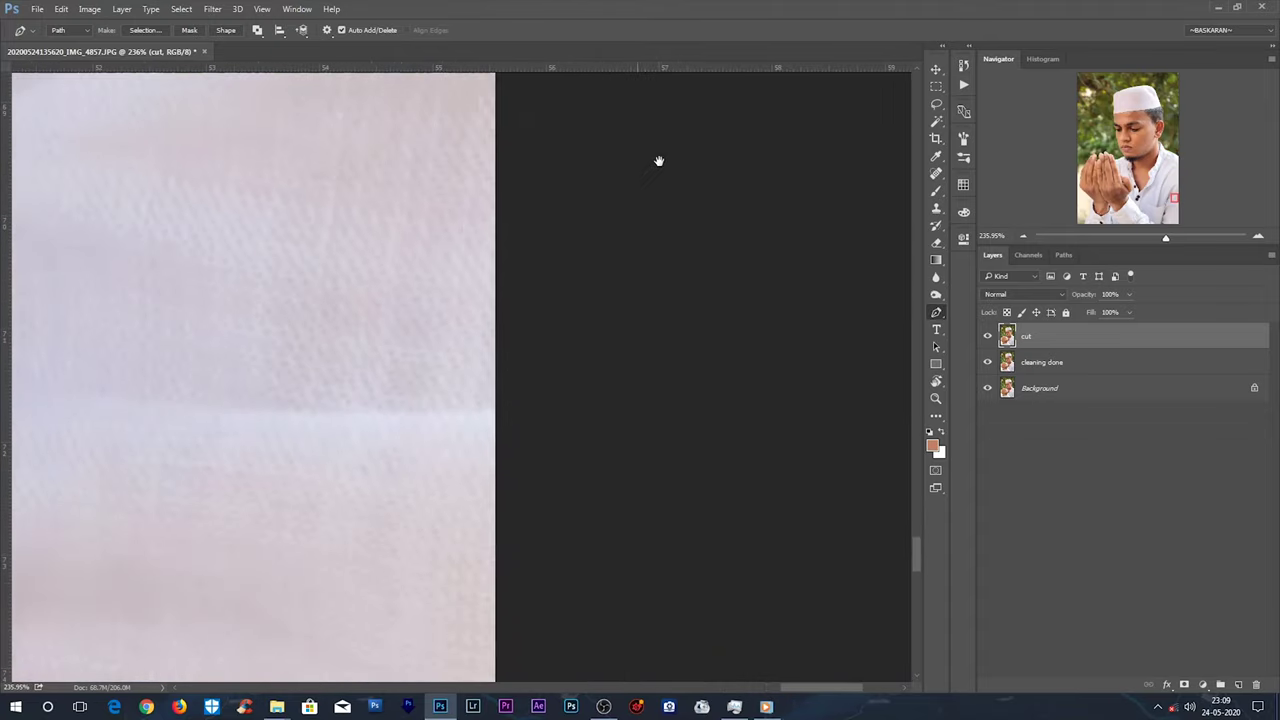
pyautogui.scroll(-5, 641, 334)
pyautogui.moveTo(694, 277); pyautogui.dragTo(629, 380)
pyautogui.hscroll(-10, 806, 400)
pyautogui.scroll(3, 806, 400)
pyautogui.hscroll(-10, 317, 460)
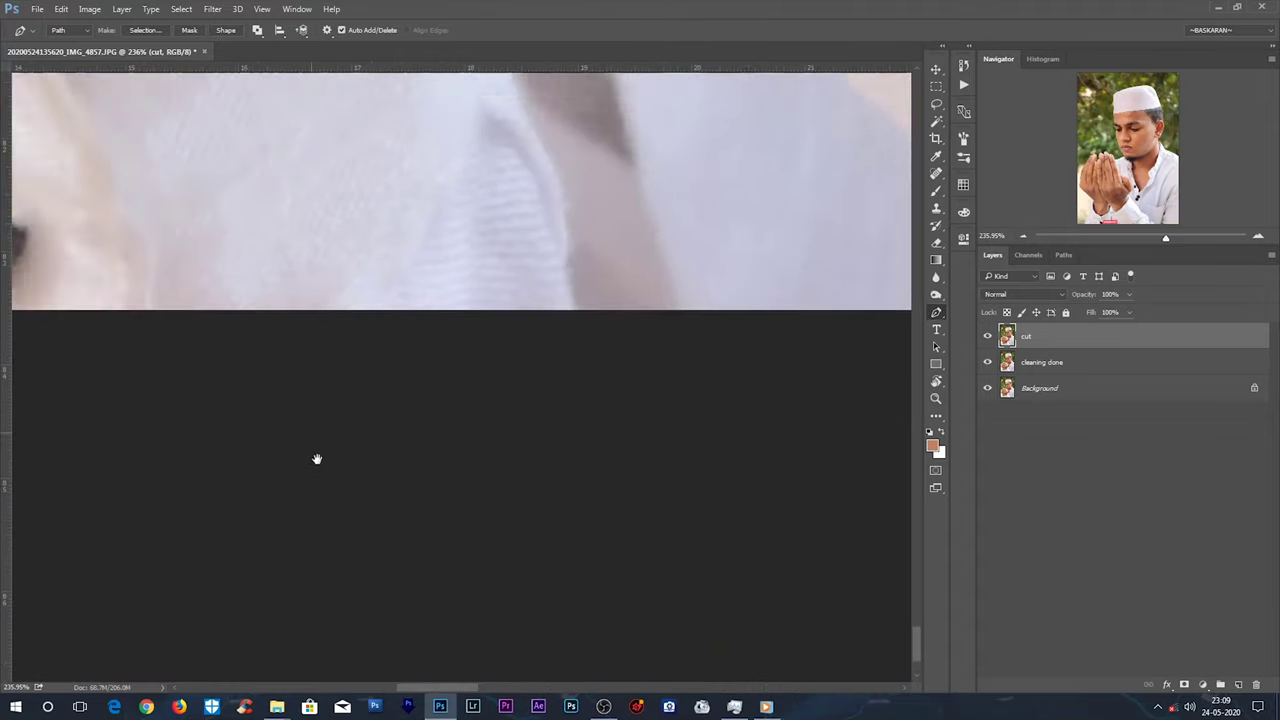
pyautogui.scroll(3, 418, 516)
pyautogui.scroll(-3, 420, 508)
# Place pen anchors up the left shirt edge, curving the last one to fit the edge.
pyautogui.scroll(-3, 400, 530)
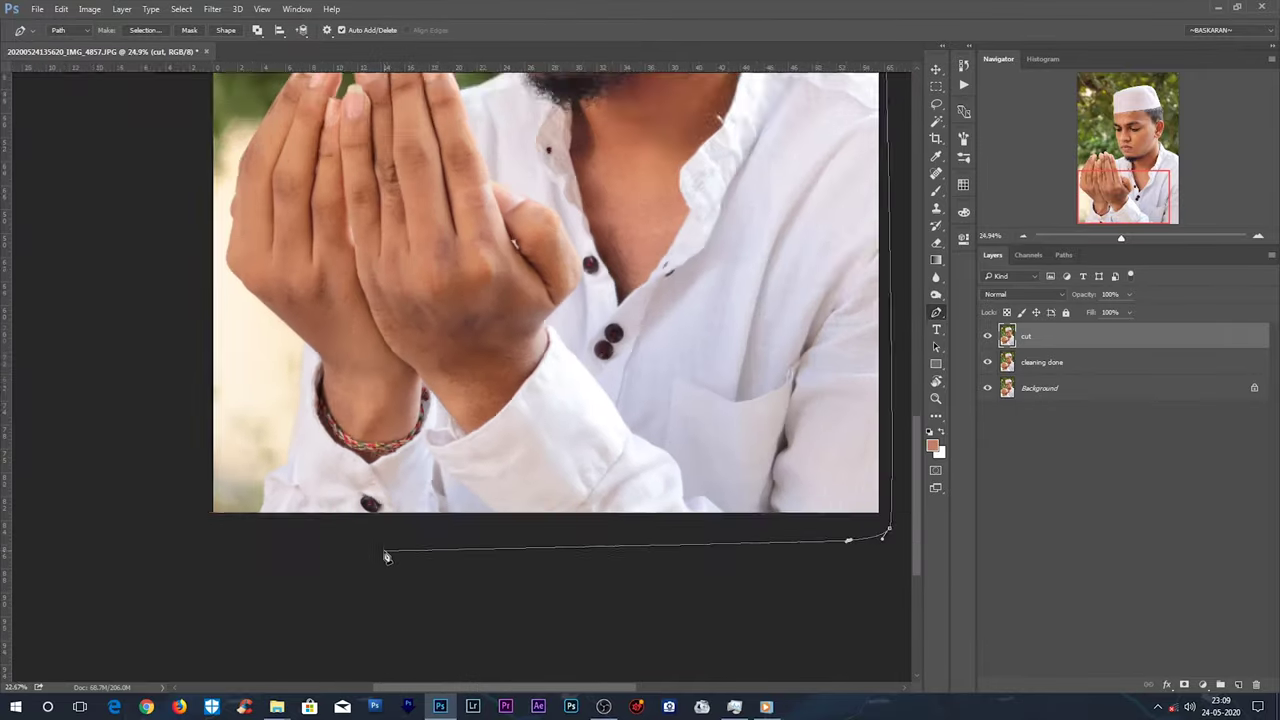
pyautogui.scroll(-3, 350, 560)
pyautogui.scroll(3, 309, 491)
pyautogui.scroll(3, 297, 460)
pyautogui.click(297, 443)
pyautogui.click(305, 395)
pyautogui.click(321, 318)
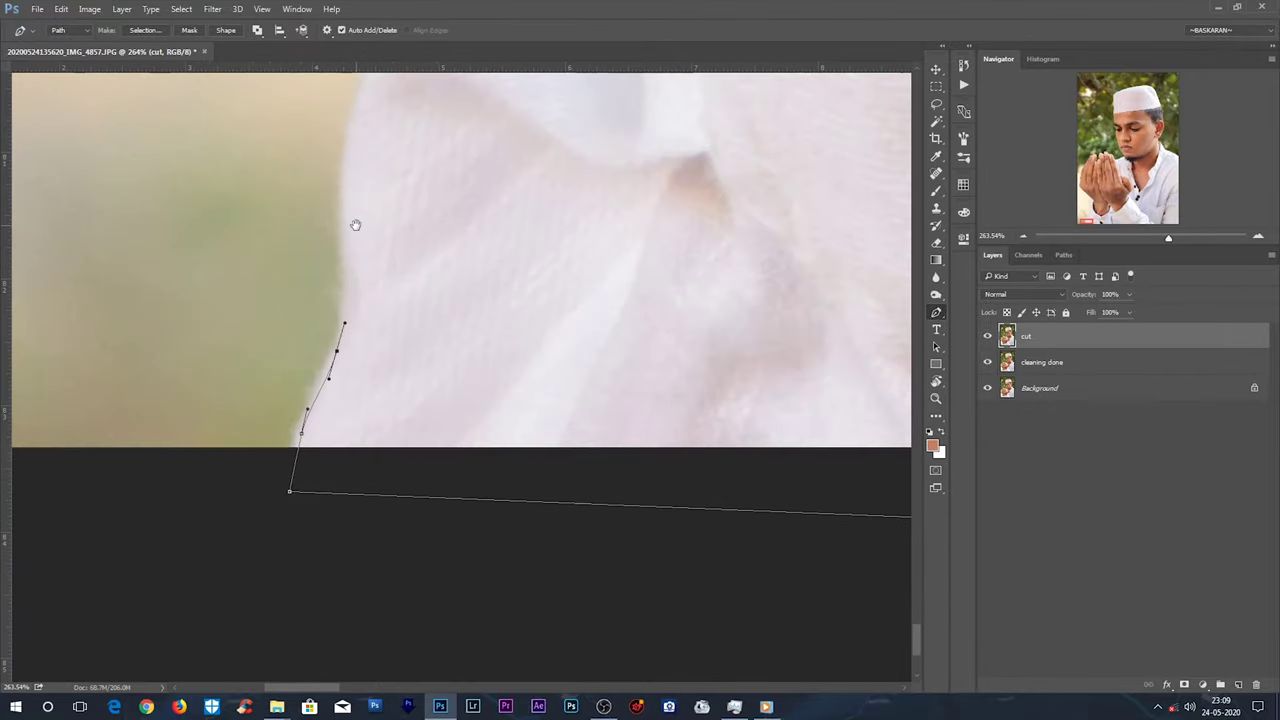
pyautogui.scroll(3, 351, 229)
pyautogui.click(401, 435)
pyautogui.click(457, 349)
pyautogui.scroll(5, 511, 591)
pyautogui.click(514, 582)
pyautogui.moveTo(586, 262)
pyautogui.mouseDown()
pyautogui.moveTo(604, 163)
pyautogui.moveTo(554, 600)
pyautogui.mouseUp()
# Add anchors up the hand edge to the arm.
pyautogui.click(611, 357)
pyautogui.click(608, 271)
pyautogui.moveTo(600, 177); pyautogui.dragTo(600, 414)
pyautogui.click(607, 396)
pyautogui.click(617, 301)
pyautogui.click(648, 199)
pyautogui.scroll(5, 648, 199)
# Continue anchors up the arm edge, with a smooth anchor along the hand.
pyautogui.click(283, 169)
pyautogui.scroll(5, 283, 169)
pyautogui.click(500, 482)
pyautogui.click(432, 432)
pyautogui.click(365, 383)
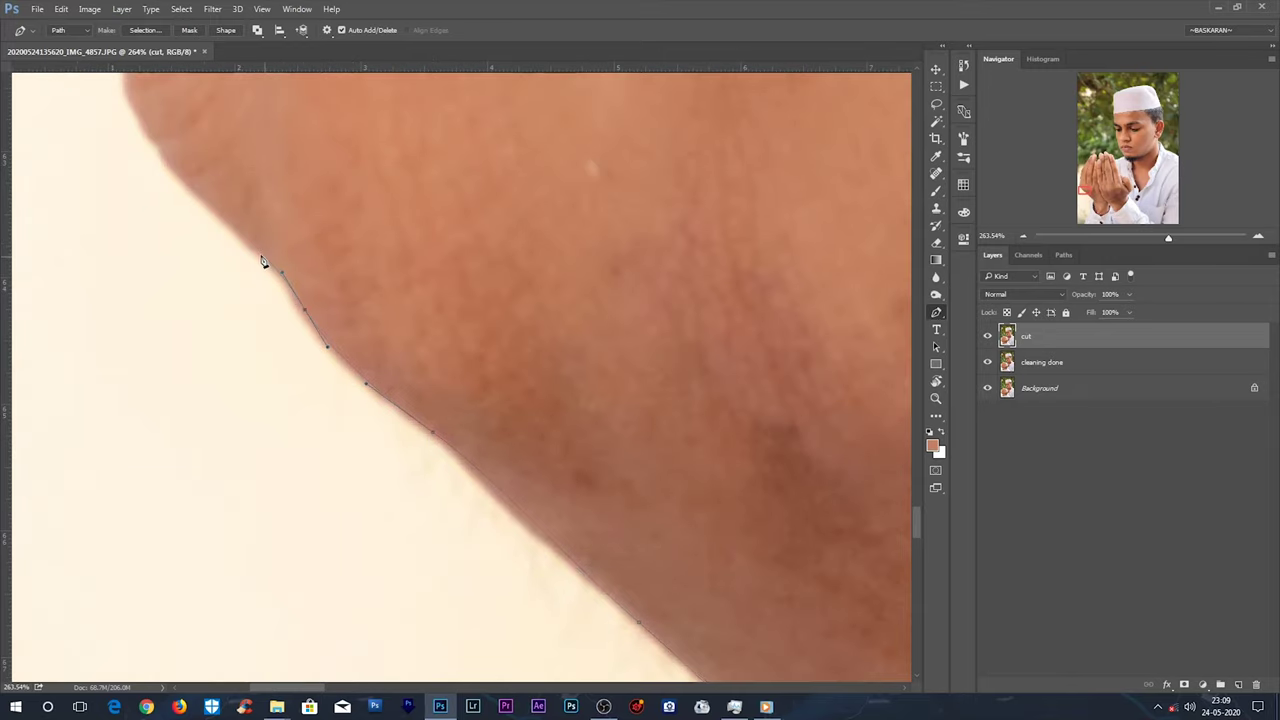
pyautogui.scroll(3, 263, 262)
pyautogui.hscroll(-3, 320, 337)
pyautogui.moveTo(451, 433); pyautogui.dragTo(467, 382)
pyautogui.click(466, 334)
# Curve smooth anchors along the skin edge toward the fingers.
pyautogui.hscroll(2, 471, 451)
pyautogui.moveTo(506, 286); pyautogui.dragTo(568, 552)
pyautogui.click(549, 414)
pyautogui.moveTo(621, 226); pyautogui.dragTo(583, 636)
pyautogui.moveTo(648, 280); pyautogui.dragTo(660, 222)
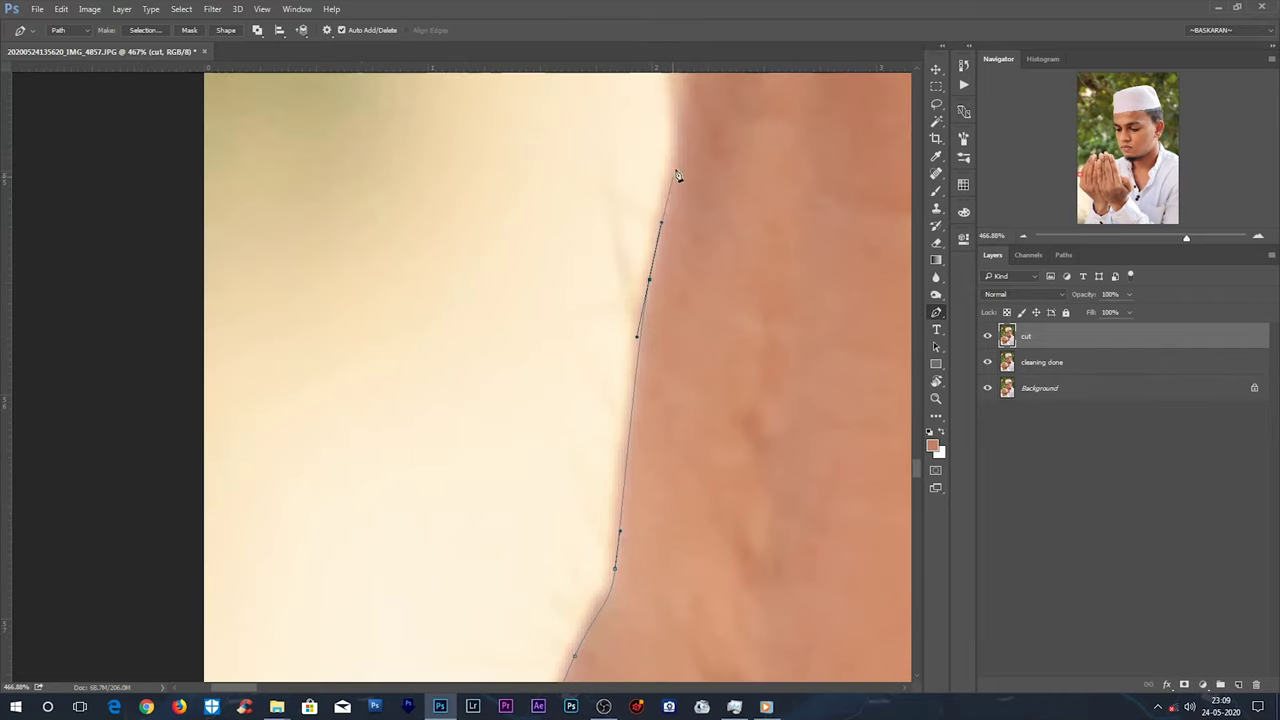
pyautogui.moveTo(677, 176); pyautogui.dragTo(654, 471)
pyautogui.click(717, 234)
pyautogui.moveTo(717, 240); pyautogui.dragTo(440, 580)
pyautogui.moveTo(625, 258); pyautogui.dragTo(658, 198)
pyautogui.moveTo(684, 160); pyautogui.dragTo(367, 543)
# Trace anchors around the first fingertip.
pyautogui.moveTo(571, 179)
pyautogui.mouseDown()
pyautogui.moveTo(574, 346)
pyautogui.moveTo(411, 585)
pyautogui.mouseUp()
pyautogui.moveTo(702, 186); pyautogui.dragTo(353, 518)
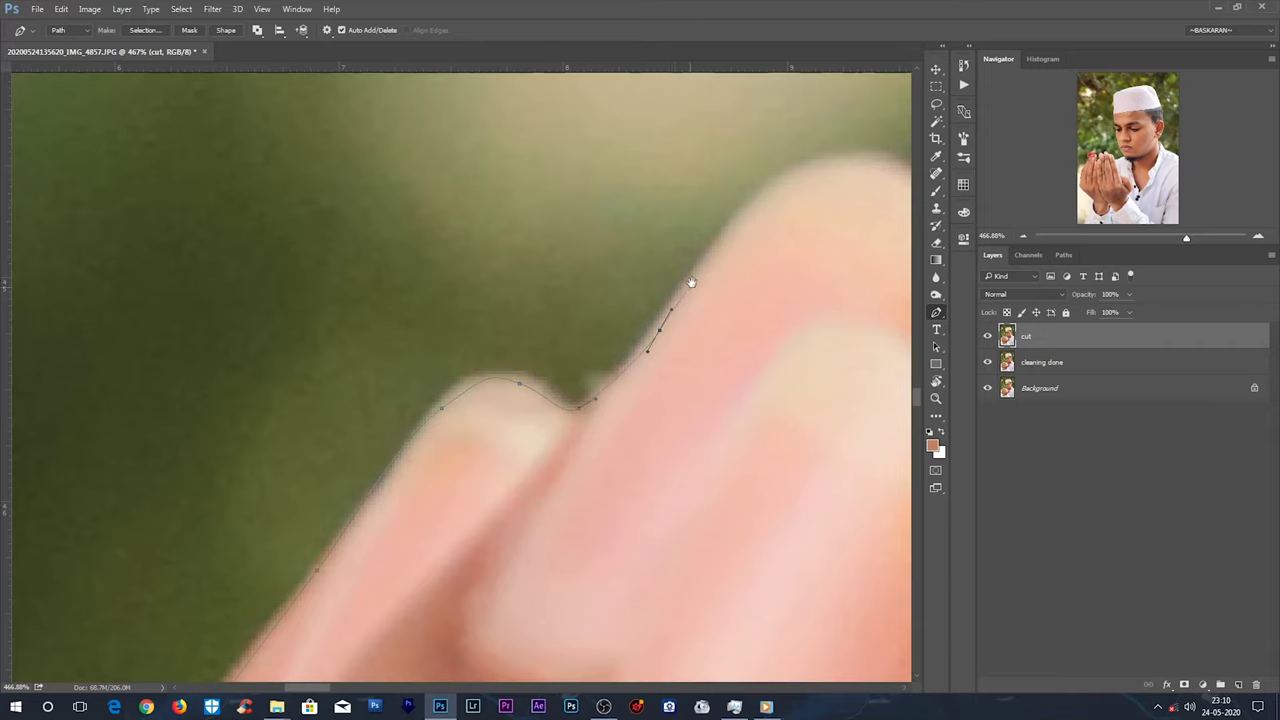
pyautogui.moveTo(690, 300); pyautogui.dragTo(319, 442)
pyautogui.click(425, 318)
pyautogui.click(570, 335)
pyautogui.click(700, 443)
pyautogui.click(727, 494)
pyautogui.click(752, 547)
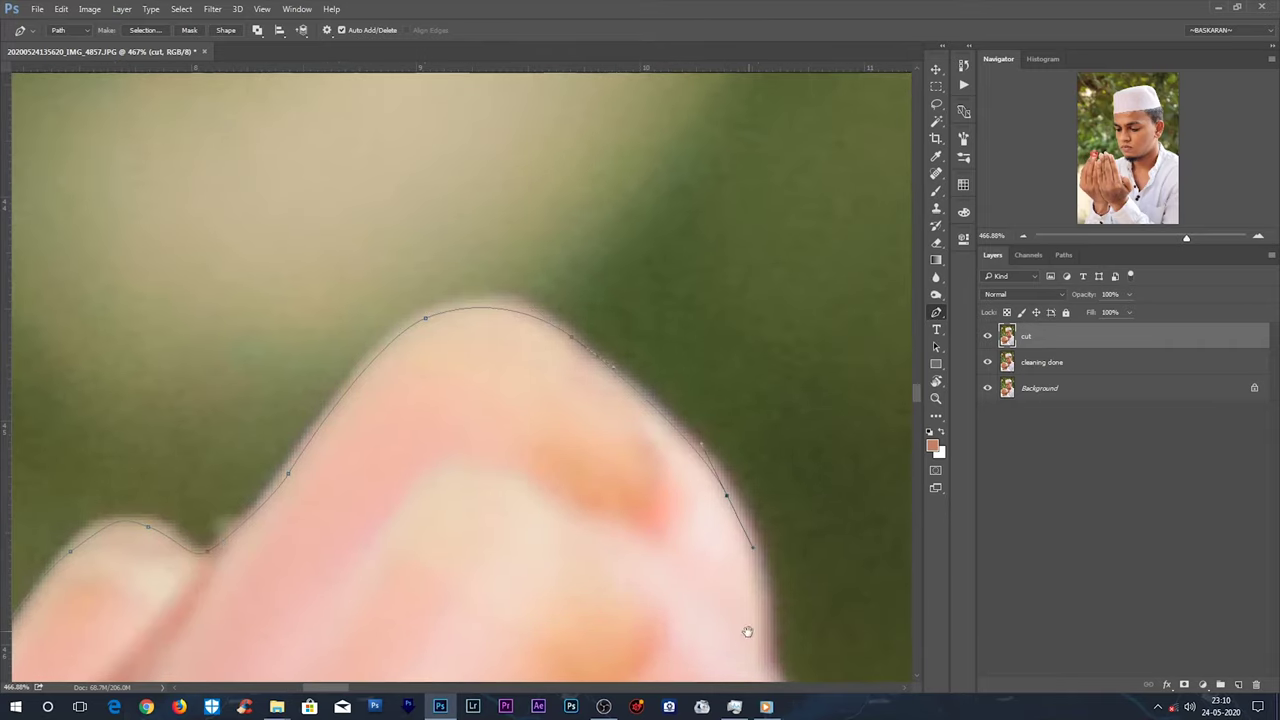
# Follow the finger edge downward to where the fingers meet.
pyautogui.moveTo(747, 631); pyautogui.dragTo(572, 347)
pyautogui.click(600, 358)
pyautogui.moveTo(589, 491); pyautogui.dragTo(615, 262)
pyautogui.click(612, 245)
pyautogui.click(576, 330)
pyautogui.click(546, 400)
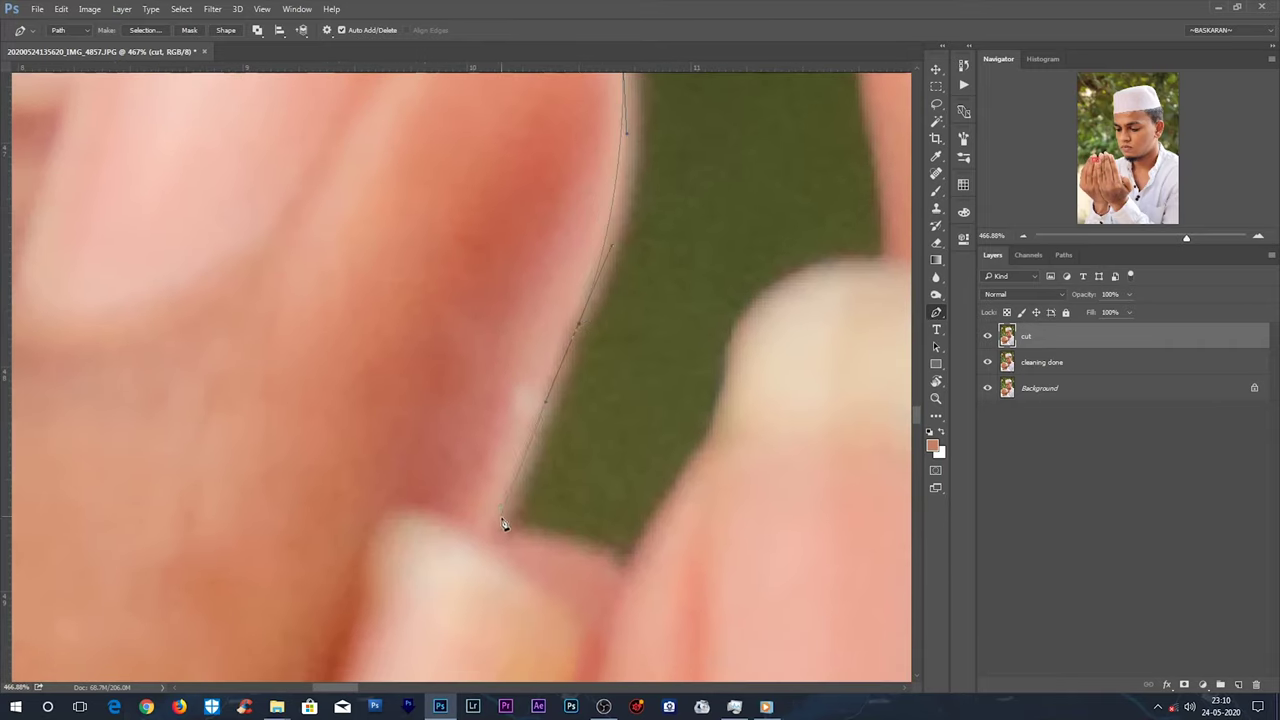
pyautogui.click(851, 269)
pyautogui.moveTo(851, 269); pyautogui.dragTo(367, 596)
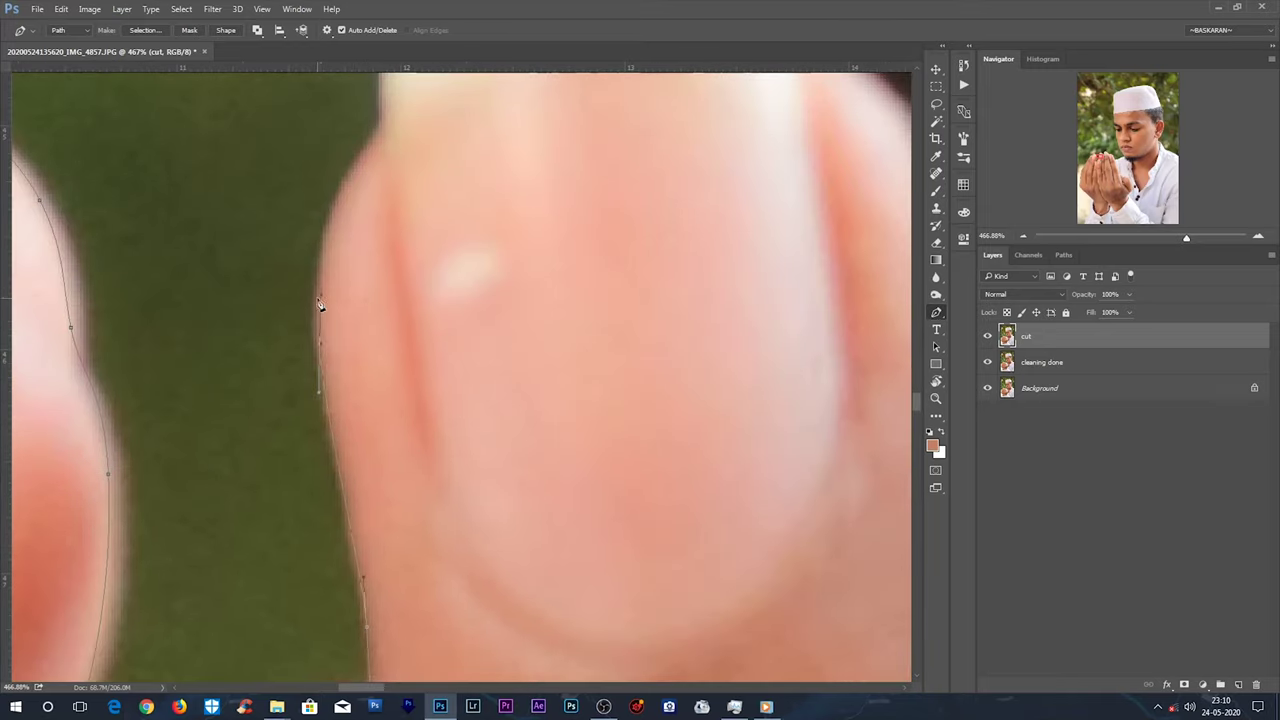
# Trace along the fingernail, the gap between fingers and the fingertip tops.
pyautogui.moveTo(385, 107); pyautogui.dragTo(433, 377)
pyautogui.click(694, 274)
pyautogui.click(837, 354)
pyautogui.moveTo(837, 354); pyautogui.dragTo(434, 200)
pyautogui.click(533, 300)
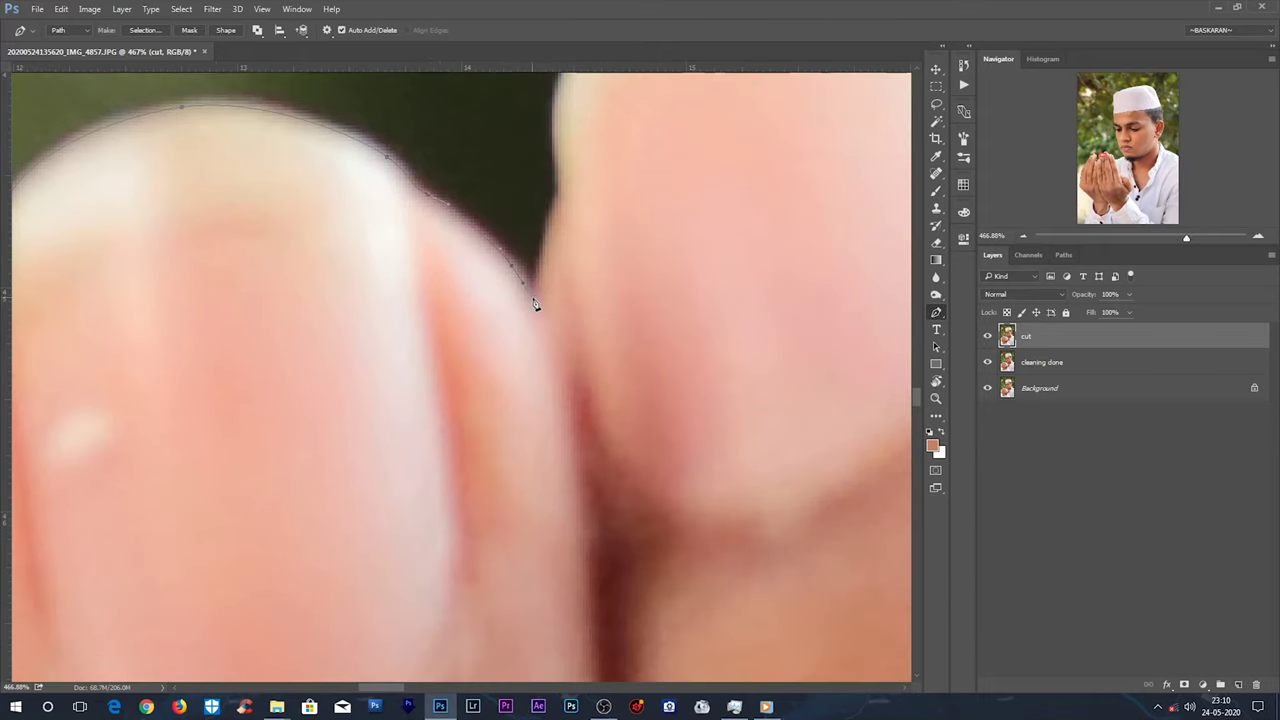
pyautogui.moveTo(561, 197); pyautogui.dragTo(580, 440)
pyautogui.click(577, 410)
pyautogui.click(741, 262)
# Add anchors along the remaining fingertip edge.
pyautogui.moveTo(857, 266); pyautogui.dragTo(500, 180)
pyautogui.click(518, 224)
pyautogui.click(613, 293)
pyautogui.click(686, 344)
pyautogui.click(720, 418)
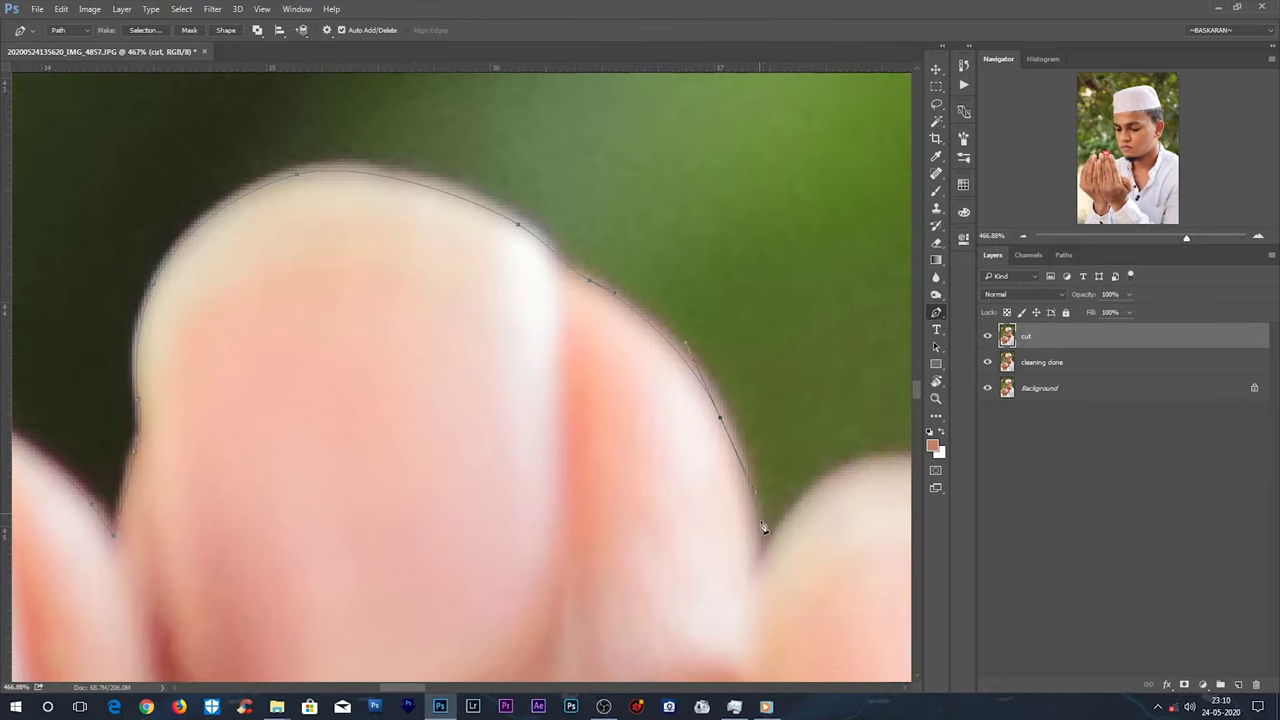
pyautogui.click(760, 512)
# Anchor around the next fingertip to the corner where the finger meets the shirt.
pyautogui.moveTo(760, 512); pyautogui.dragTo(309, 291)
pyautogui.click(408, 183)
pyautogui.click(861, 438)
pyautogui.moveTo(861, 438); pyautogui.dragTo(556, 147)
pyautogui.click(745, 593)
pyautogui.scroll(-3, 745, 593)
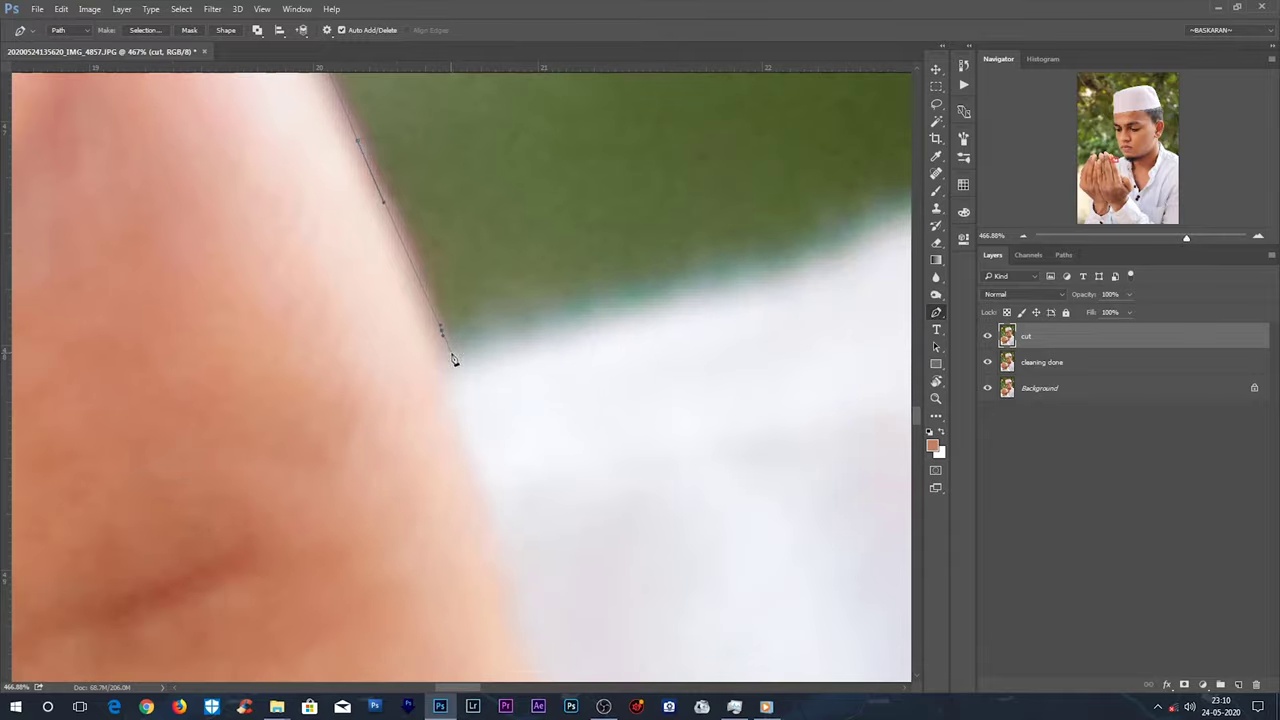
# Extend the path along the shoulder to the shirt and beard corner.
pyautogui.scroll(-3, 451, 357)
pyautogui.scroll(-2, 191, 409)
pyautogui.moveTo(271, 380); pyautogui.dragTo(292, 375)
pyautogui.click(543, 263)
# Follow the face edge up past the cheek and eye, adding a curved anchor by the hair.
pyautogui.scroll(3, 545, 270)
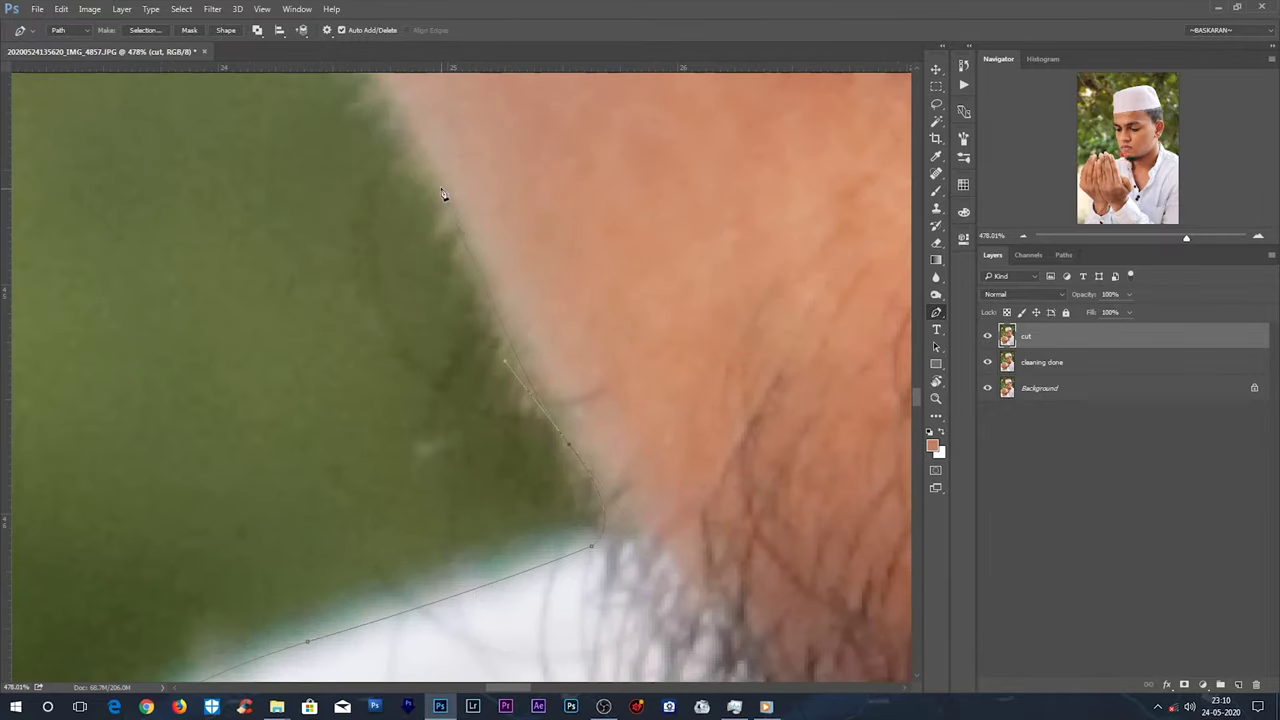
pyautogui.moveTo(443, 193)
pyautogui.mouseDown()
pyautogui.moveTo(443, 306)
pyautogui.moveTo(563, 537)
pyautogui.mouseUp()
pyautogui.moveTo(386, 277); pyautogui.dragTo(415, 441)
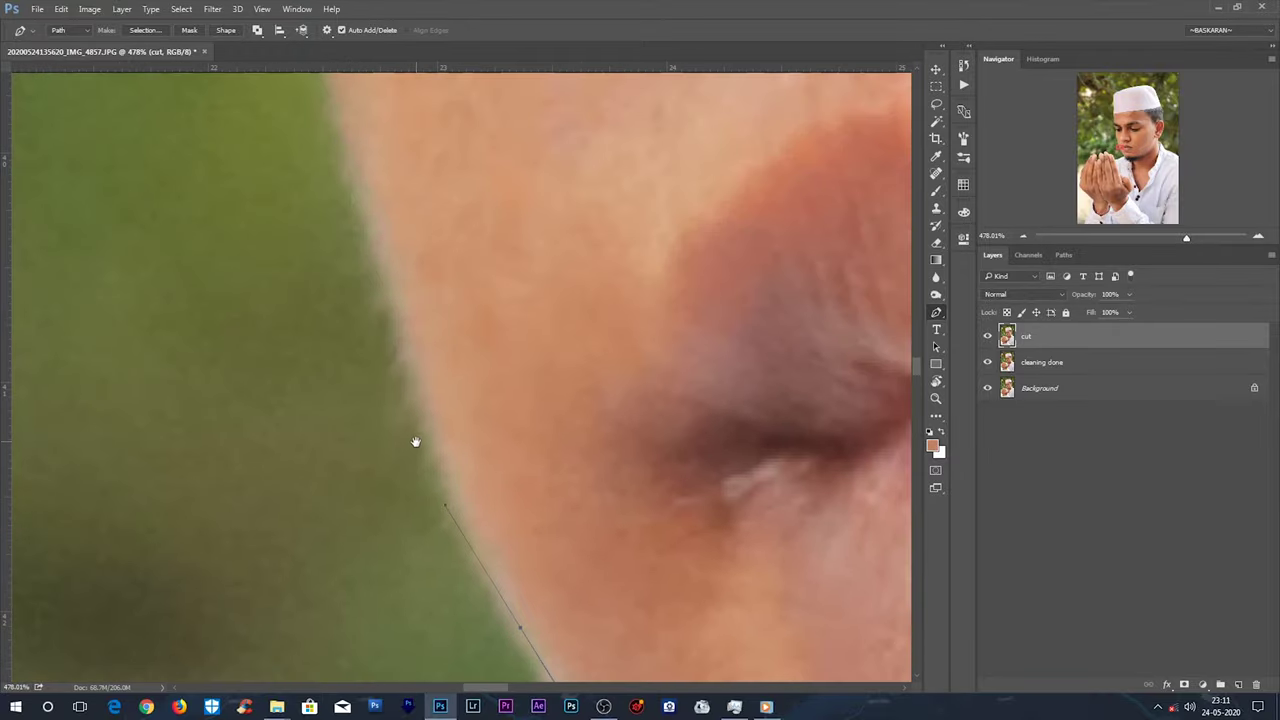
pyautogui.moveTo(334, 127); pyautogui.dragTo(457, 543)
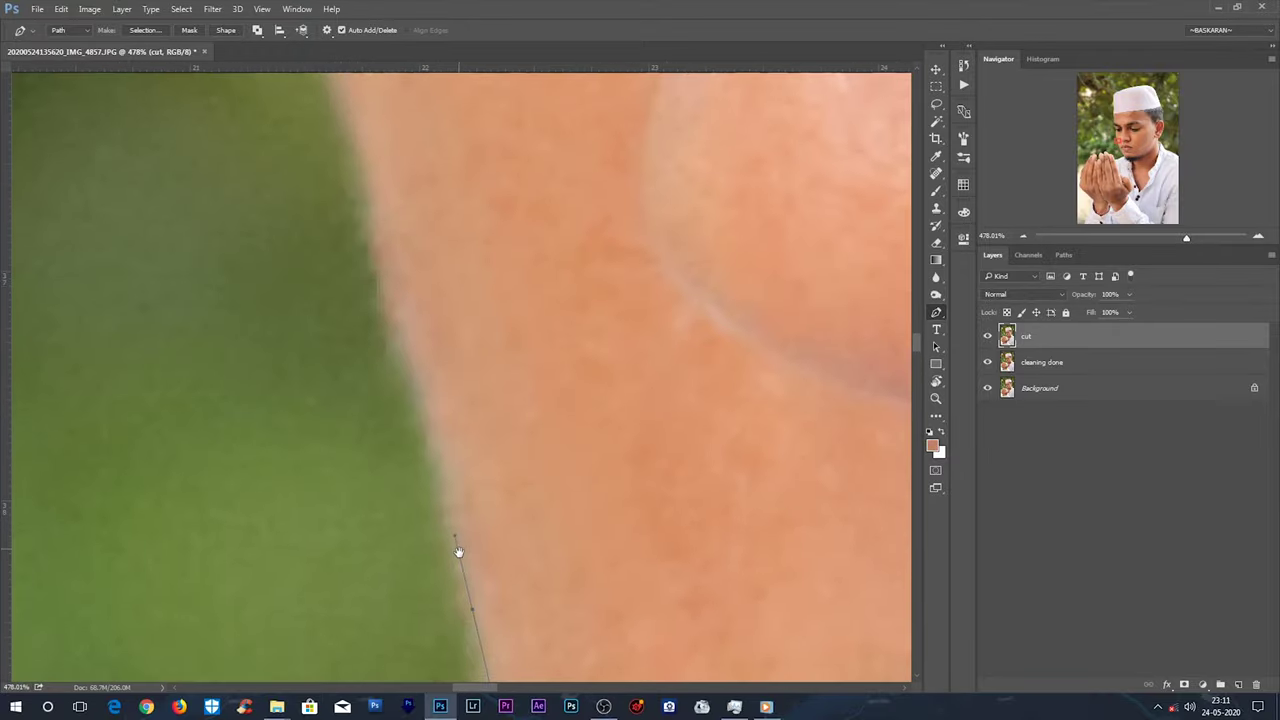
pyautogui.moveTo(354, 143)
pyautogui.mouseDown()
pyautogui.moveTo(400, 261)
pyautogui.moveTo(428, 509)
pyautogui.mouseUp()
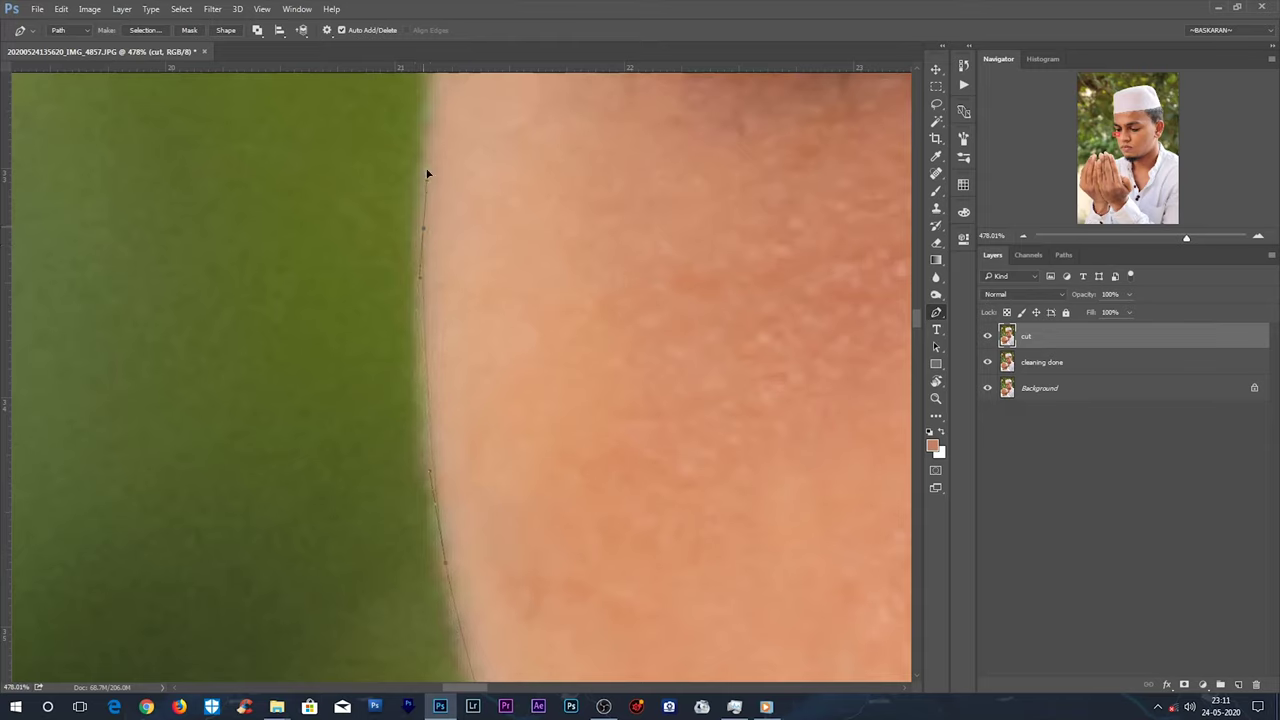
pyautogui.moveTo(428, 183); pyautogui.dragTo(456, 622)
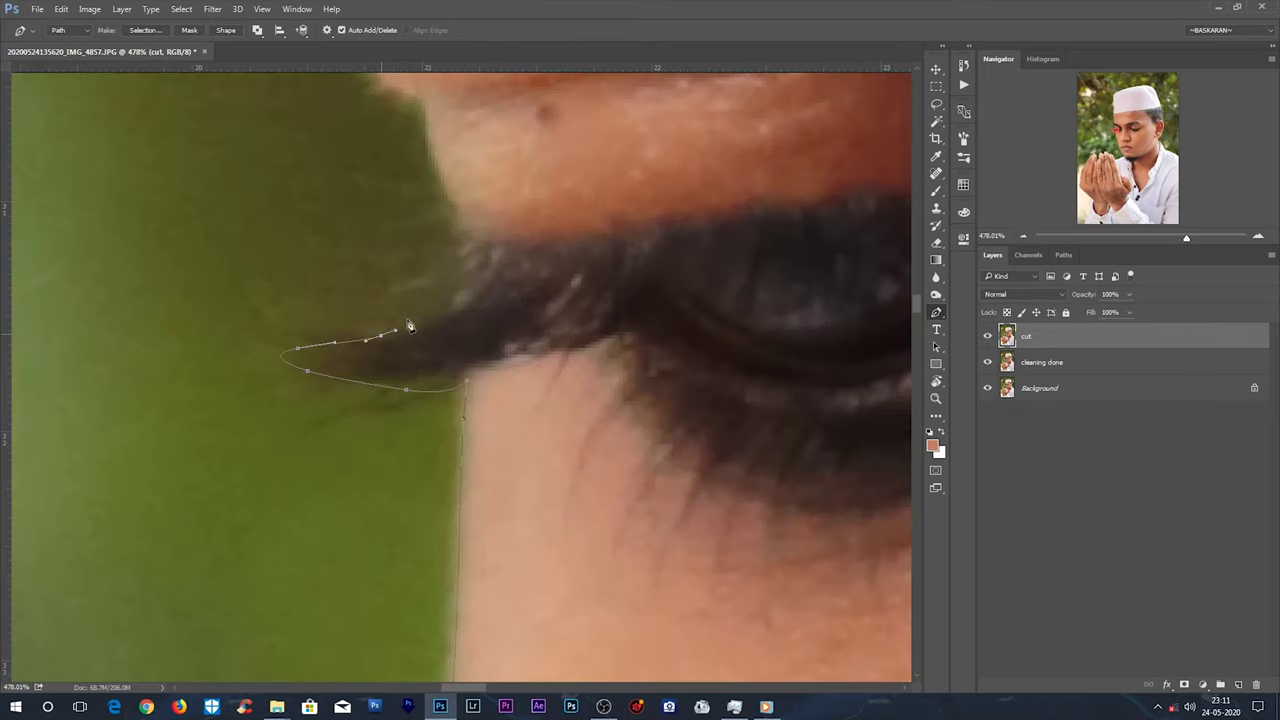
pyautogui.moveTo(457, 232); pyautogui.dragTo(476, 292)
pyautogui.moveTo(432, 150); pyautogui.dragTo(540, 520)
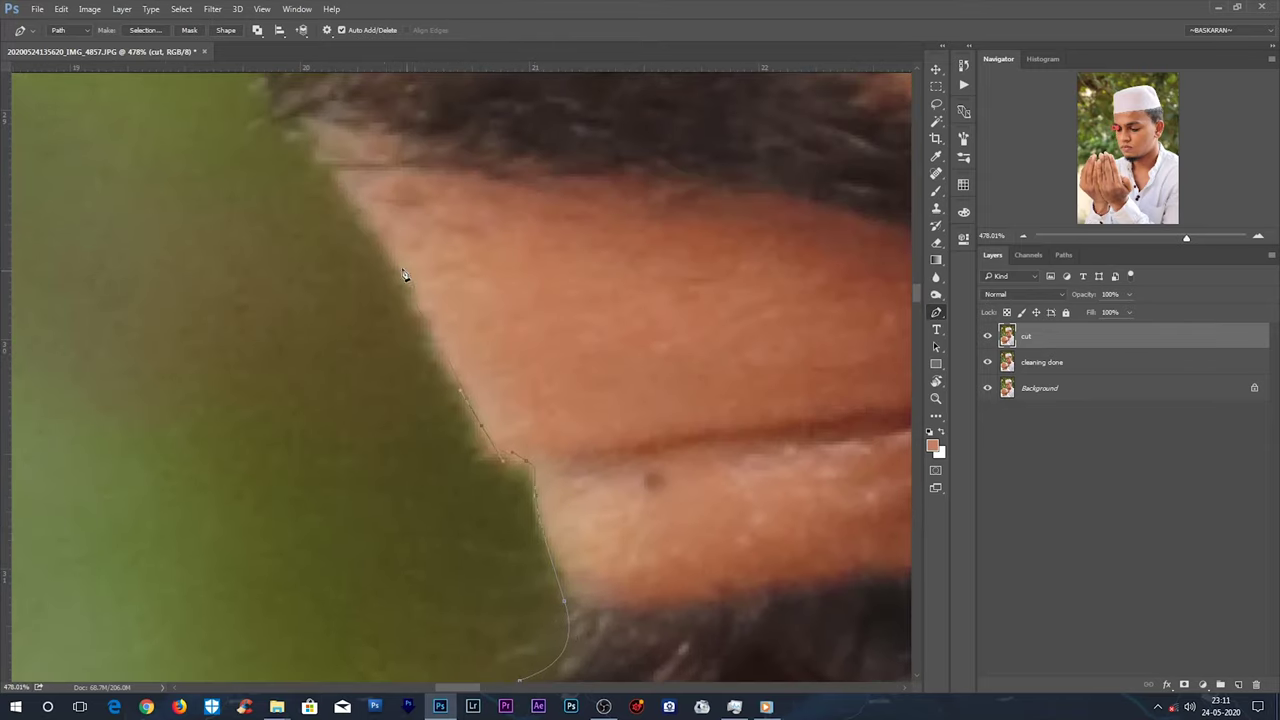
pyautogui.moveTo(405, 275); pyautogui.dragTo(537, 514)
pyautogui.moveTo(462, 248)
pyautogui.mouseDown()
pyautogui.moveTo(449, 506)
pyautogui.moveTo(494, 563)
pyautogui.mouseUp()
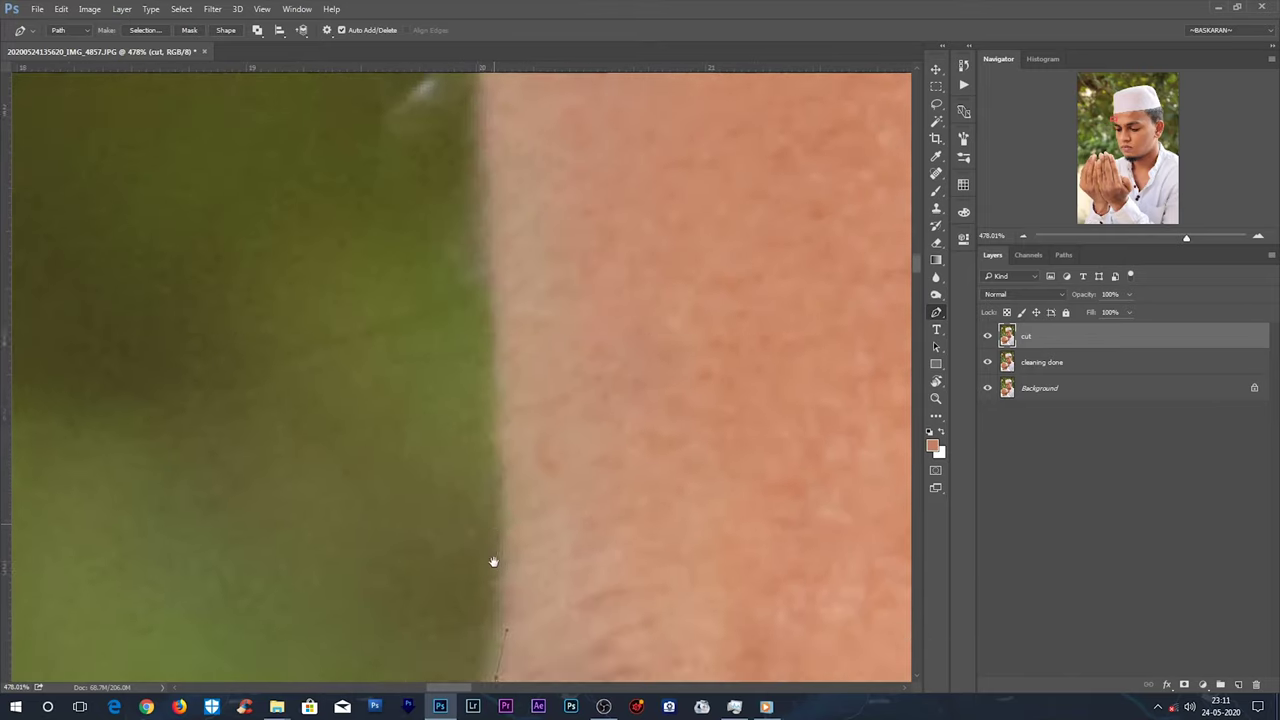
pyautogui.moveTo(500, 443)
pyautogui.mouseDown()
pyautogui.moveTo(510, 431)
pyautogui.moveTo(466, 563)
pyautogui.mouseUp()
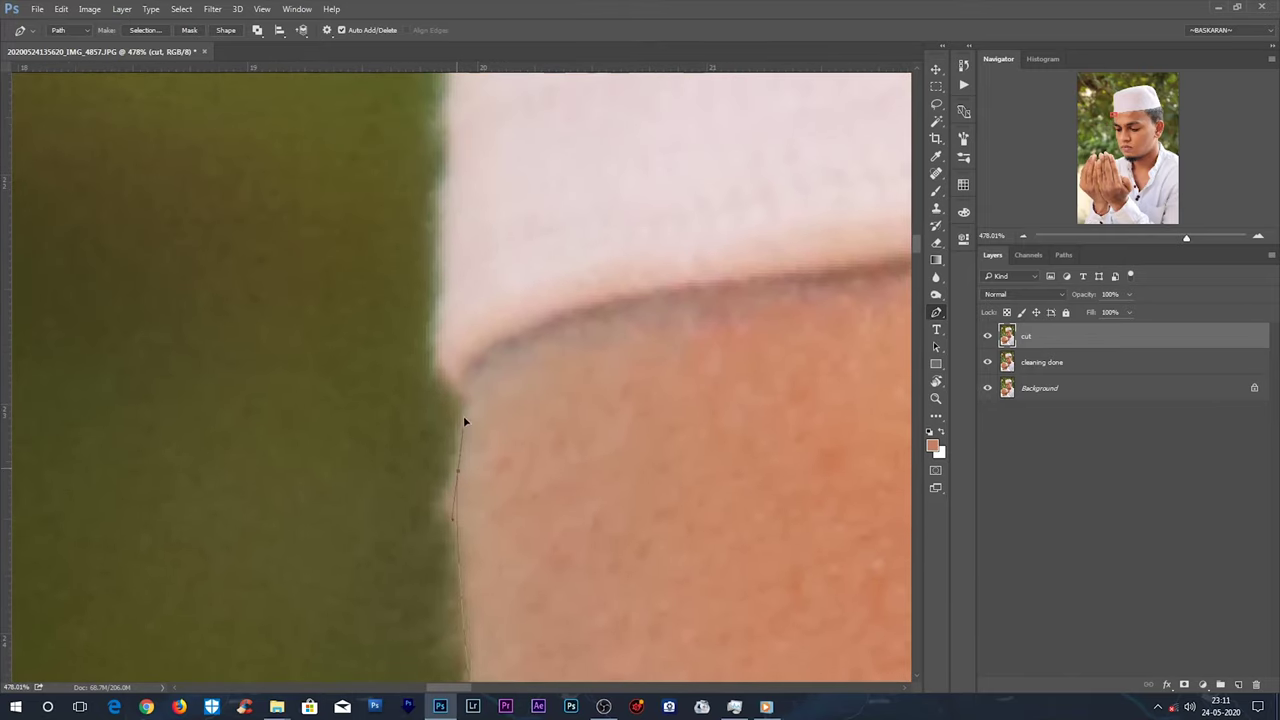
# Add anchors up the cap's vertical edge.
pyautogui.scroll(2, 430, 345)
pyautogui.scroll(5, 450, 300)
pyautogui.click(461, 530)
pyautogui.click(461, 414)
pyautogui.click(461, 299)
pyautogui.moveTo(452, 256)
pyautogui.mouseDown()
pyautogui.moveTo(449, 351)
pyautogui.moveTo(394, 569)
pyautogui.mouseUp()
pyautogui.click(429, 357)
pyautogui.click(414, 200)
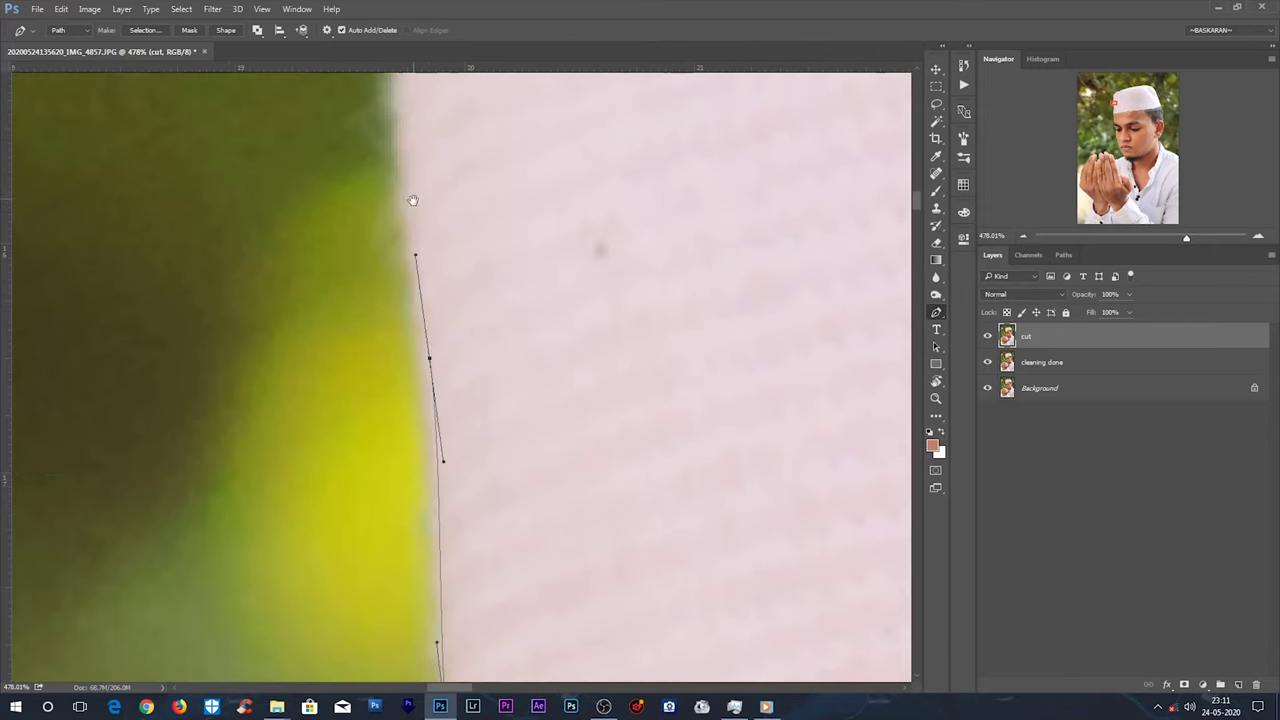
# Continue path points along the lower cap edge.
pyautogui.moveTo(414, 200); pyautogui.dragTo(424, 386)
pyautogui.click(417, 229)
pyautogui.moveTo(417, 229); pyautogui.dragTo(403, 443)
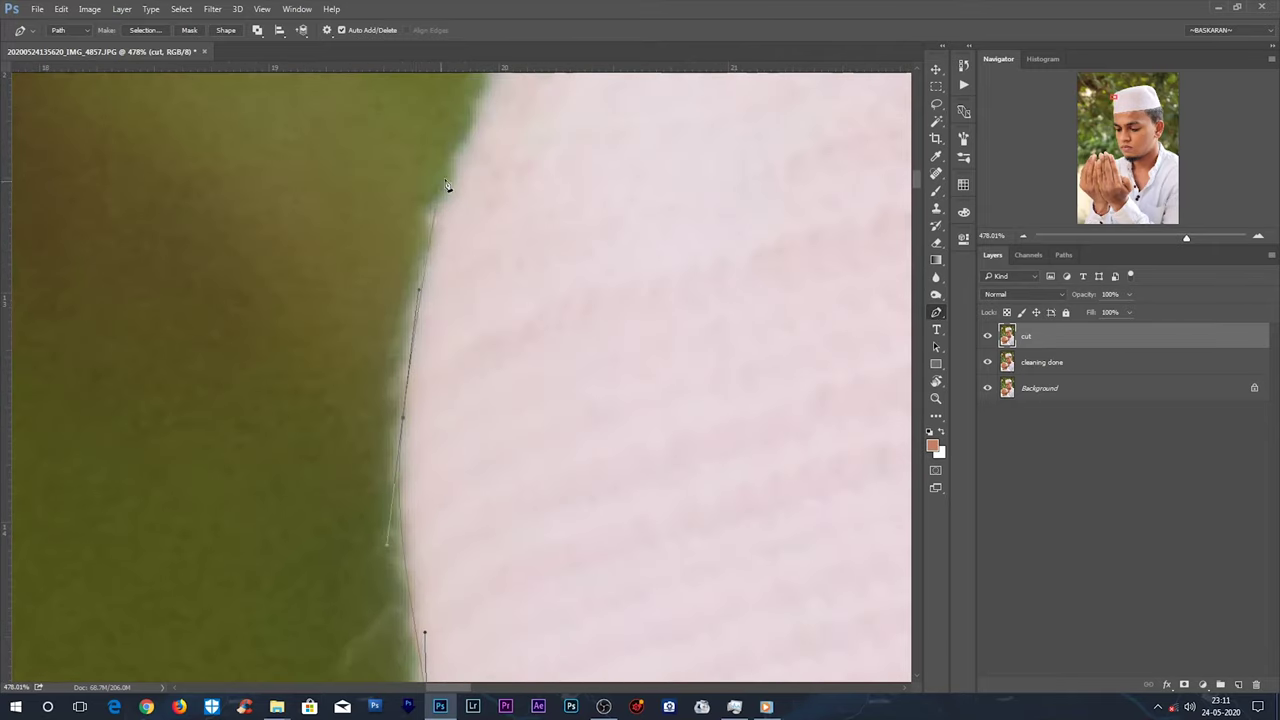
pyautogui.click(443, 189)
pyautogui.moveTo(443, 189); pyautogui.dragTo(235, 567)
pyautogui.click(366, 386)
pyautogui.click(446, 334)
pyautogui.click(674, 209)
# Carry the path further around the cap edge toward its top.
pyautogui.moveTo(674, 209); pyautogui.dragTo(543, 280)
pyautogui.click(674, 234)
pyautogui.moveTo(674, 234); pyautogui.dragTo(183, 484)
pyautogui.click(891, 207)
pyautogui.moveTo(891, 207); pyautogui.dragTo(617, 242)
pyautogui.click(729, 183)
pyautogui.moveTo(729, 183); pyautogui.dragTo(452, 313)
# Trace path points across the top of the cap.
pyautogui.click(891, 214)
pyautogui.moveTo(891, 214); pyautogui.dragTo(286, 354)
pyautogui.click(409, 331)
pyautogui.moveTo(409, 331); pyautogui.dragTo(266, 360)
pyautogui.click(757, 280)
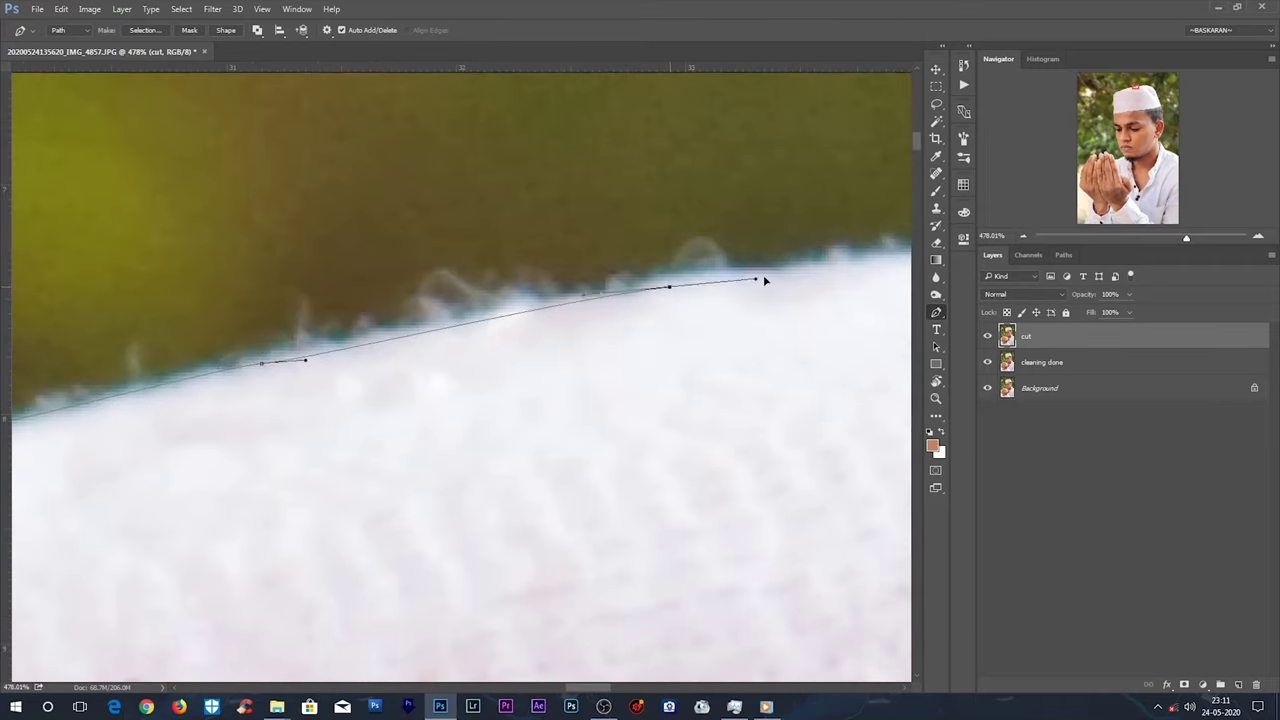
pyautogui.moveTo(757, 280); pyautogui.dragTo(143, 332)
pyautogui.click(600, 302)
pyautogui.moveTo(497, 323); pyautogui.dragTo(234, 337)
pyautogui.click(571, 343)
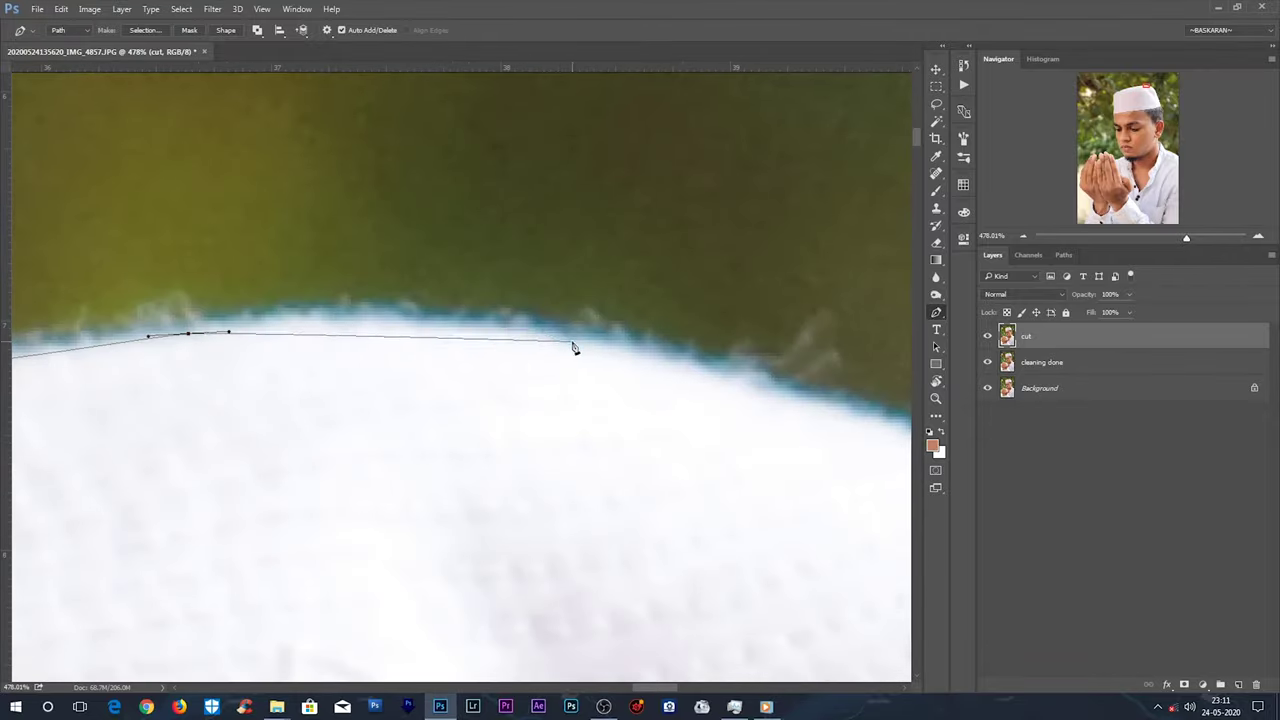
pyautogui.moveTo(648, 373); pyautogui.dragTo(282, 198)
# Finish the far cap edge and close the path at its starting point.
pyautogui.click(591, 323)
pyautogui.click(720, 408)
pyautogui.moveTo(757, 429); pyautogui.dragTo(534, 337)
pyautogui.click(535, 338)
pyautogui.click(596, 443)
pyautogui.click(638, 540)
# Convert the closed path into a selection with Ctrl+Enter.
pyautogui.scroll(-10, 594, 491)
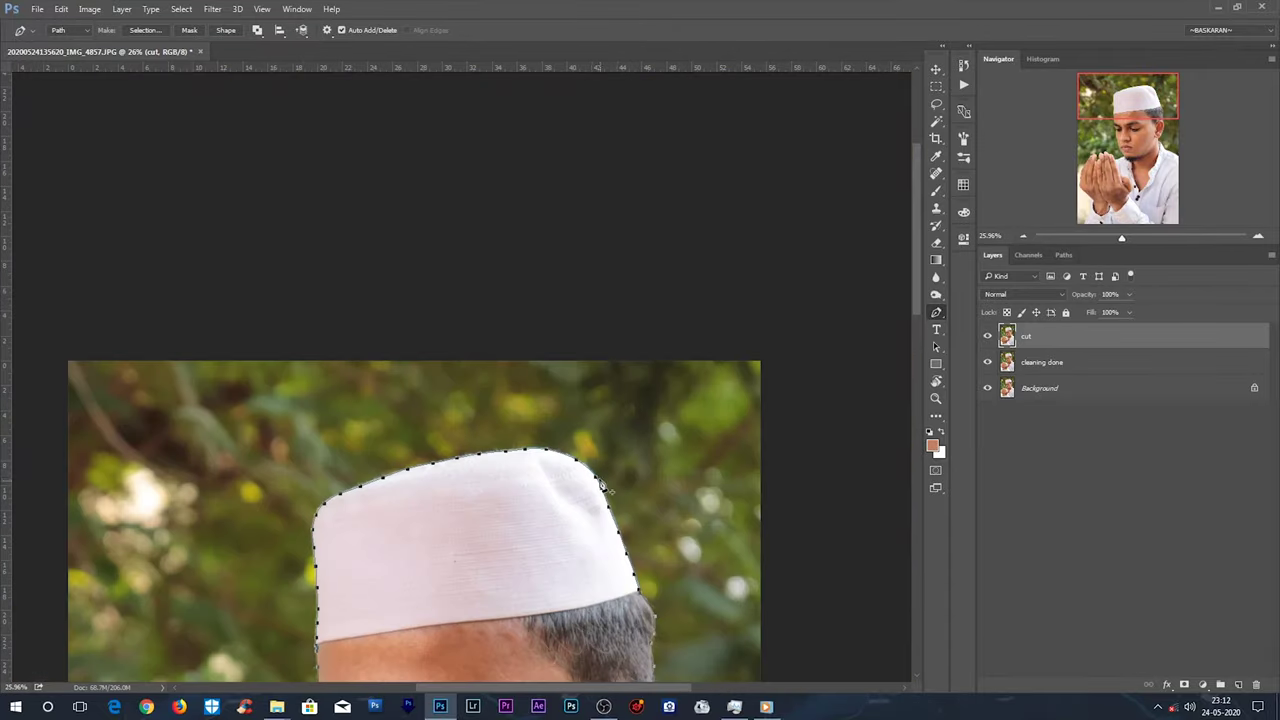
pyautogui.hotkey('ctrl', 'Return')
pyautogui.scroll(1, 590, 503)
pyautogui.scroll(2, 575, 490)
pyautogui.scroll(1, 545, 473)
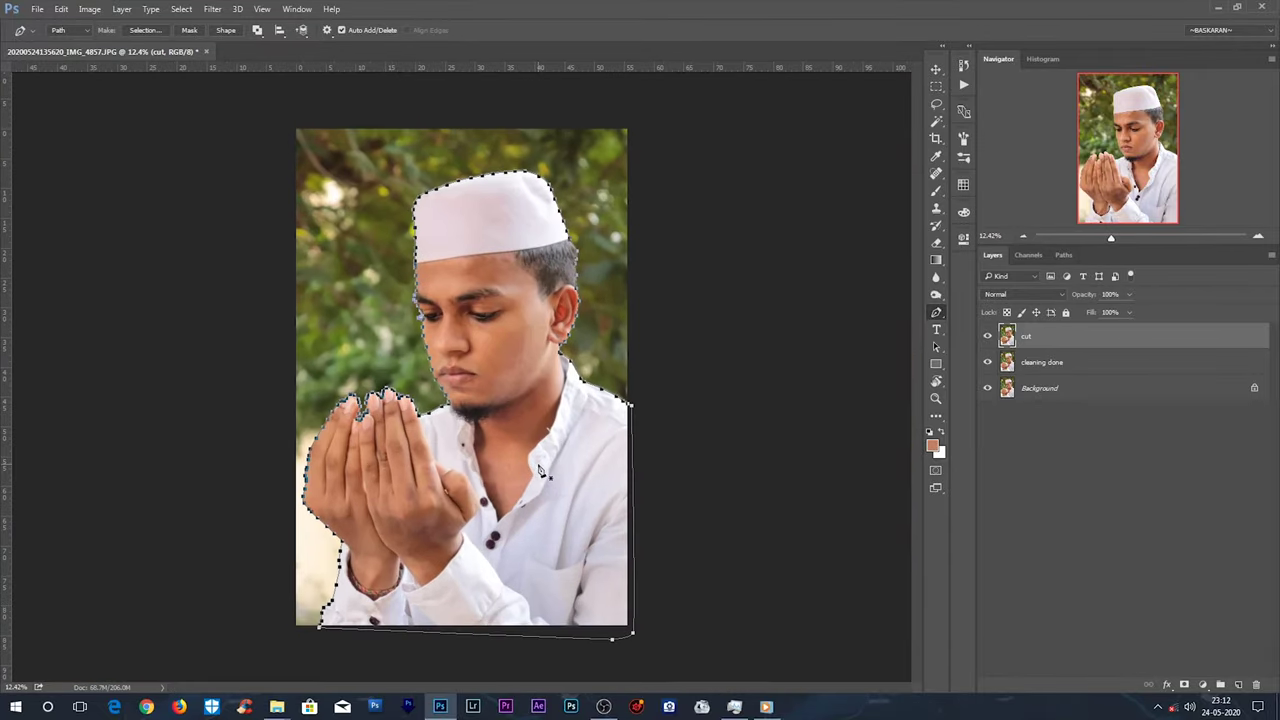
# Hide the path, feather the selection 1 px, and add a layer mask to 'cut'.
pyautogui.press('Escape')
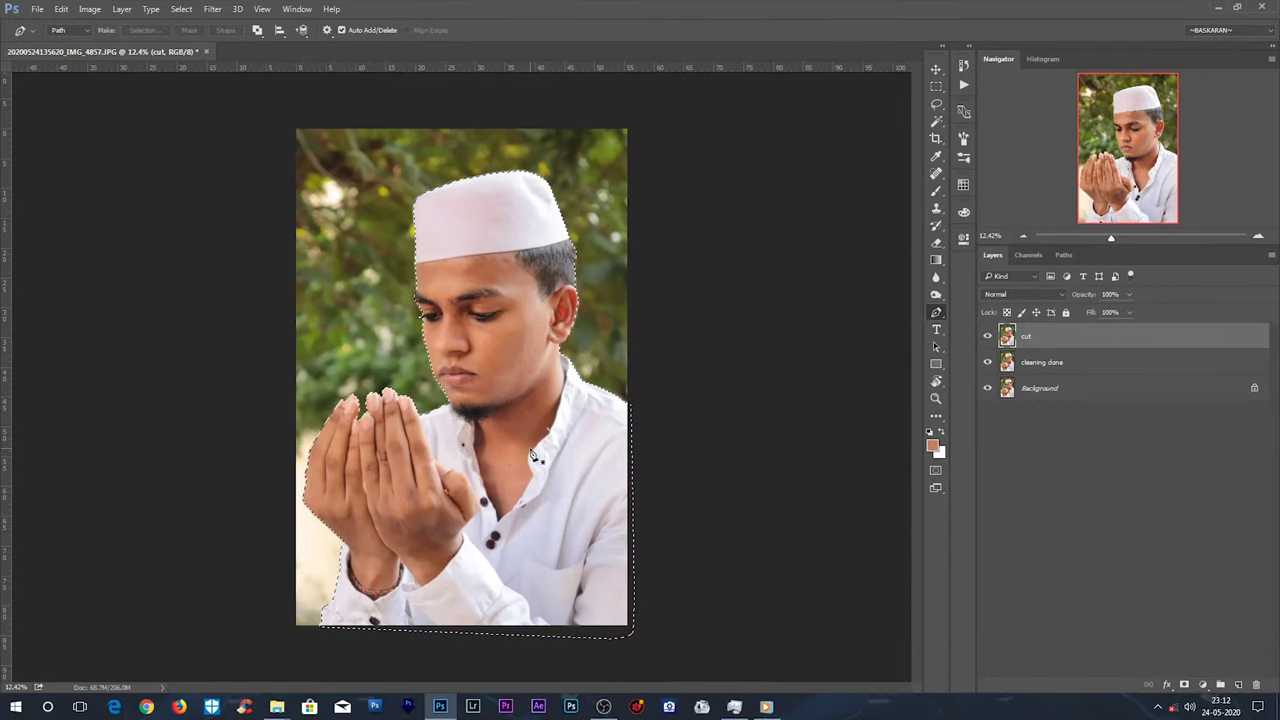
pyautogui.hotkey('shift', 'F6')
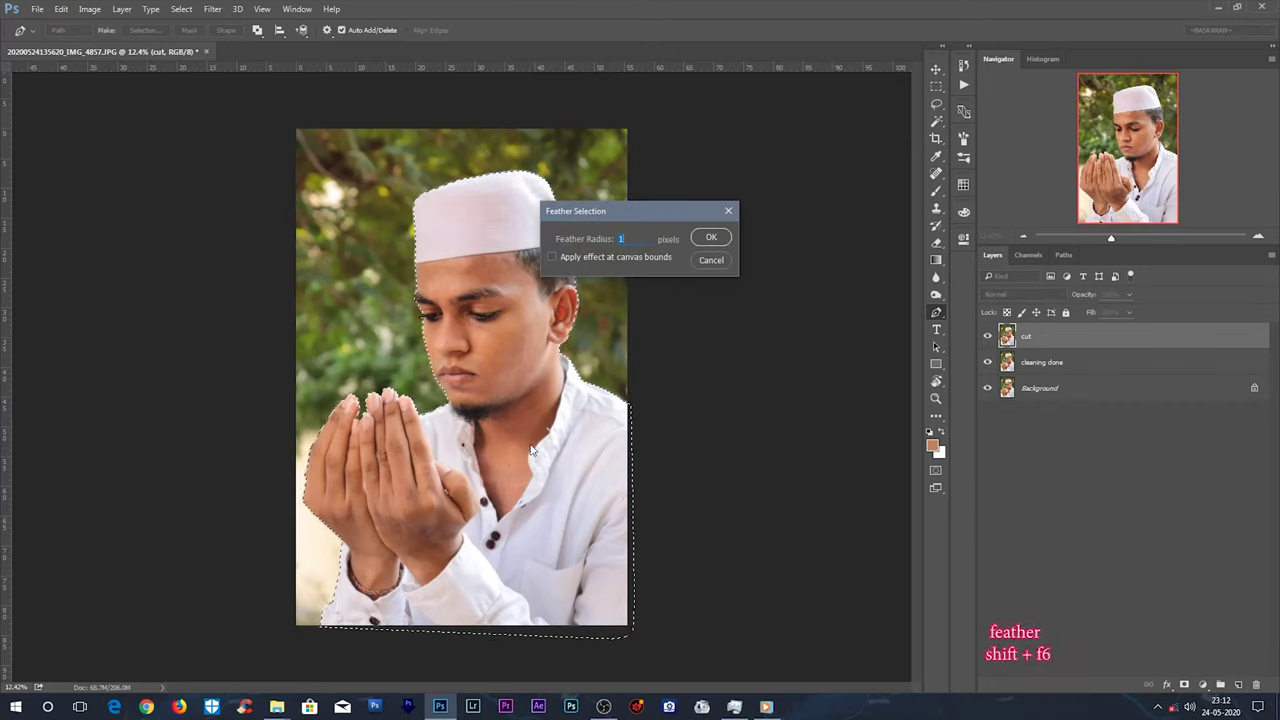
pyautogui.press('Return')
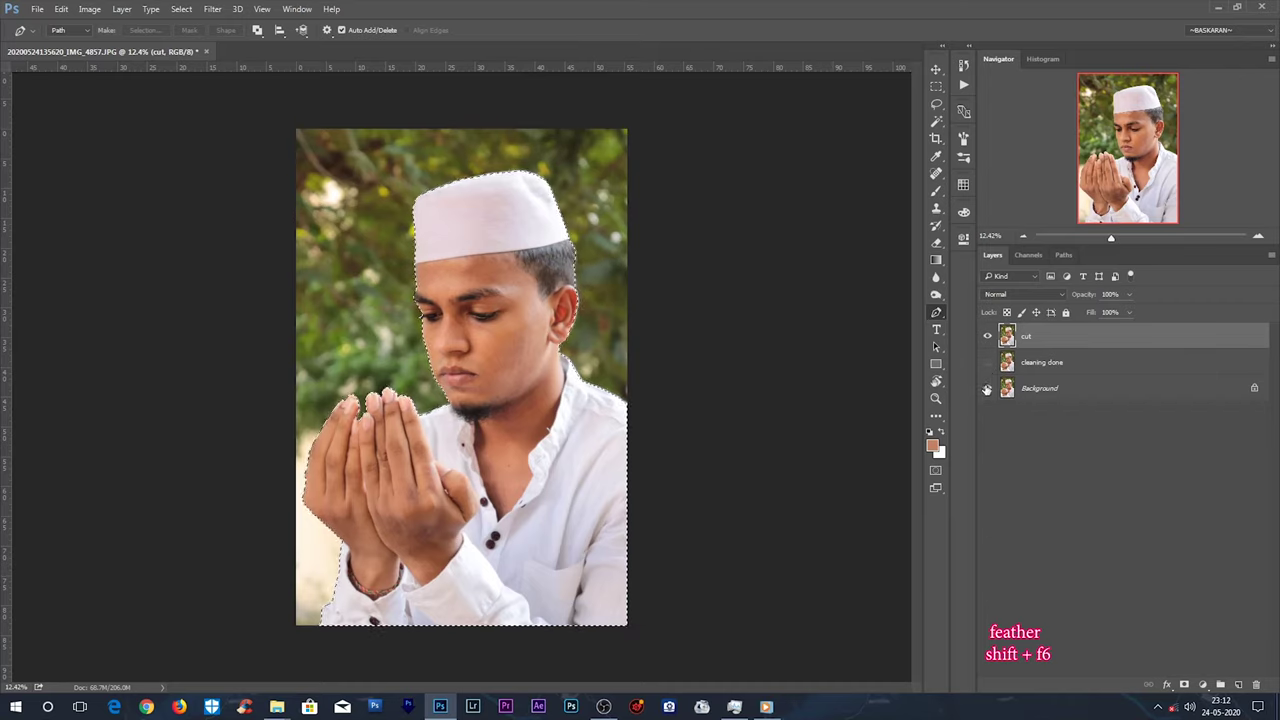
pyautogui.click(1185, 685)
pyautogui.press('v')
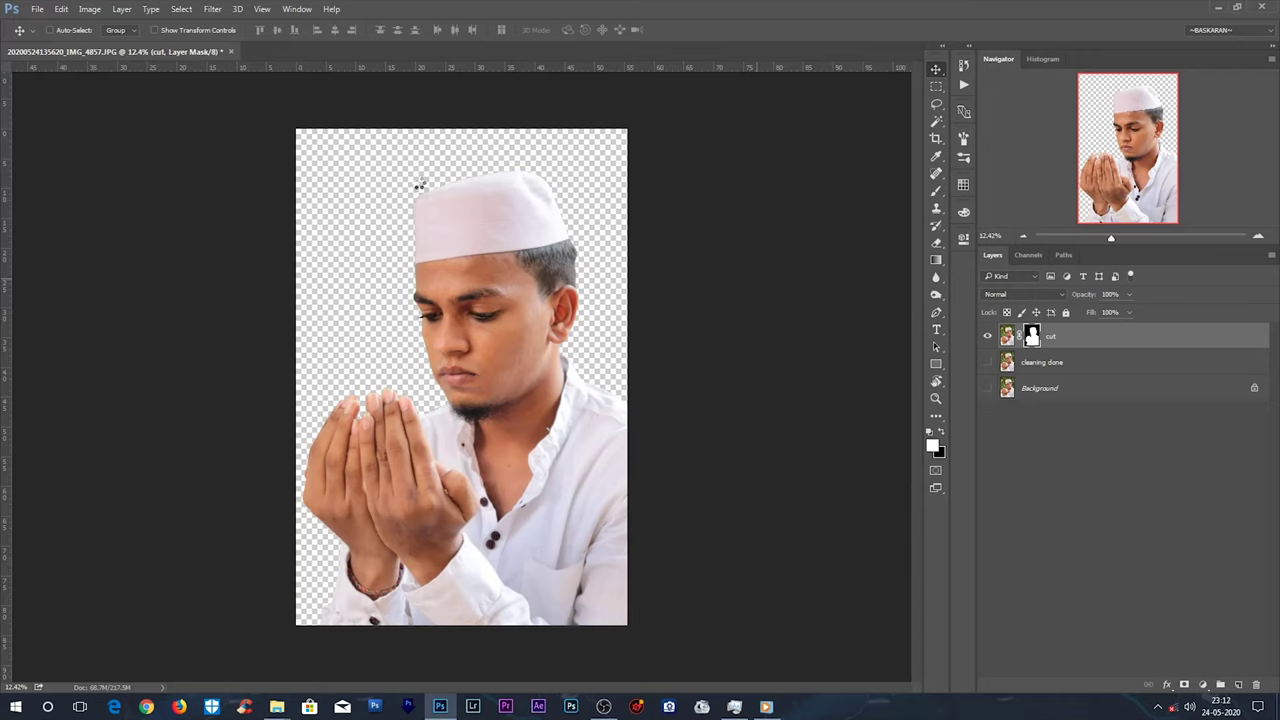
# Crop the canvas with the 4 : 5 (8 : 10) preset, fitting the frame around the cut-out man.
pyautogui.press('c')
pyautogui.click(100, 30)
pyautogui.click(76, 82)
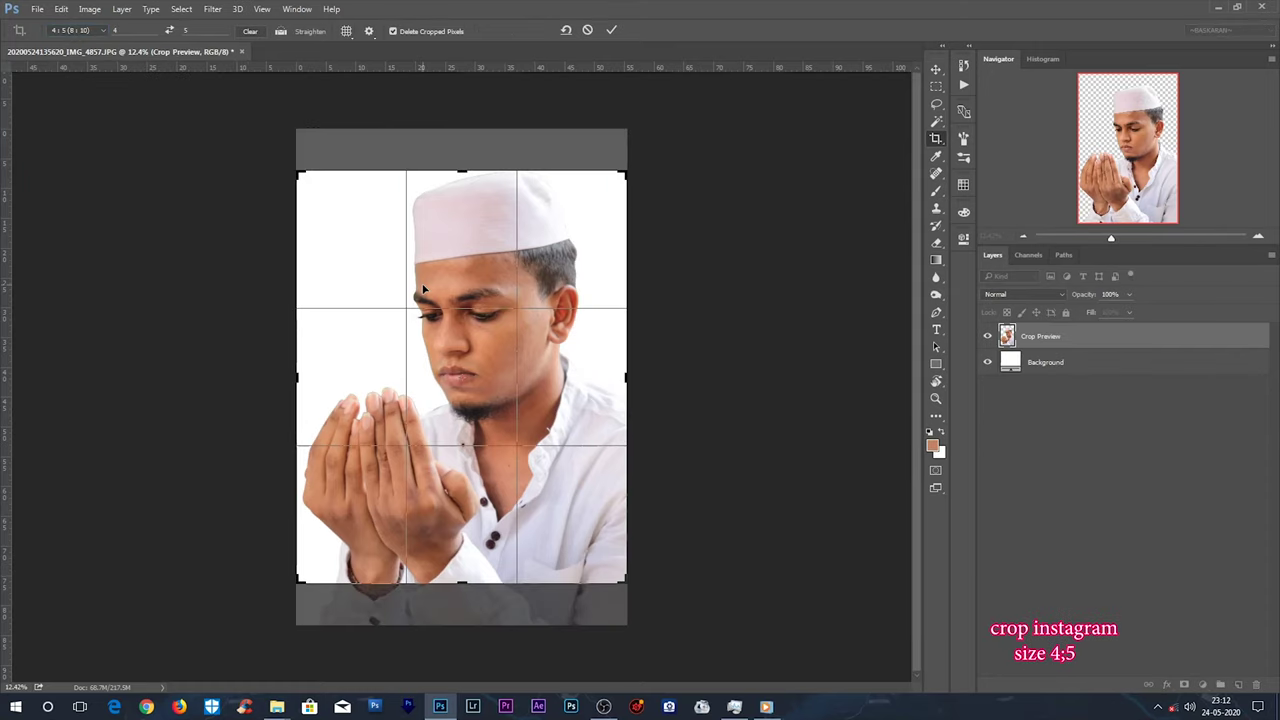
pyautogui.moveTo(571, 418); pyautogui.dragTo(569, 371)
pyautogui.moveTo(302, 181); pyautogui.dragTo(268, 127)
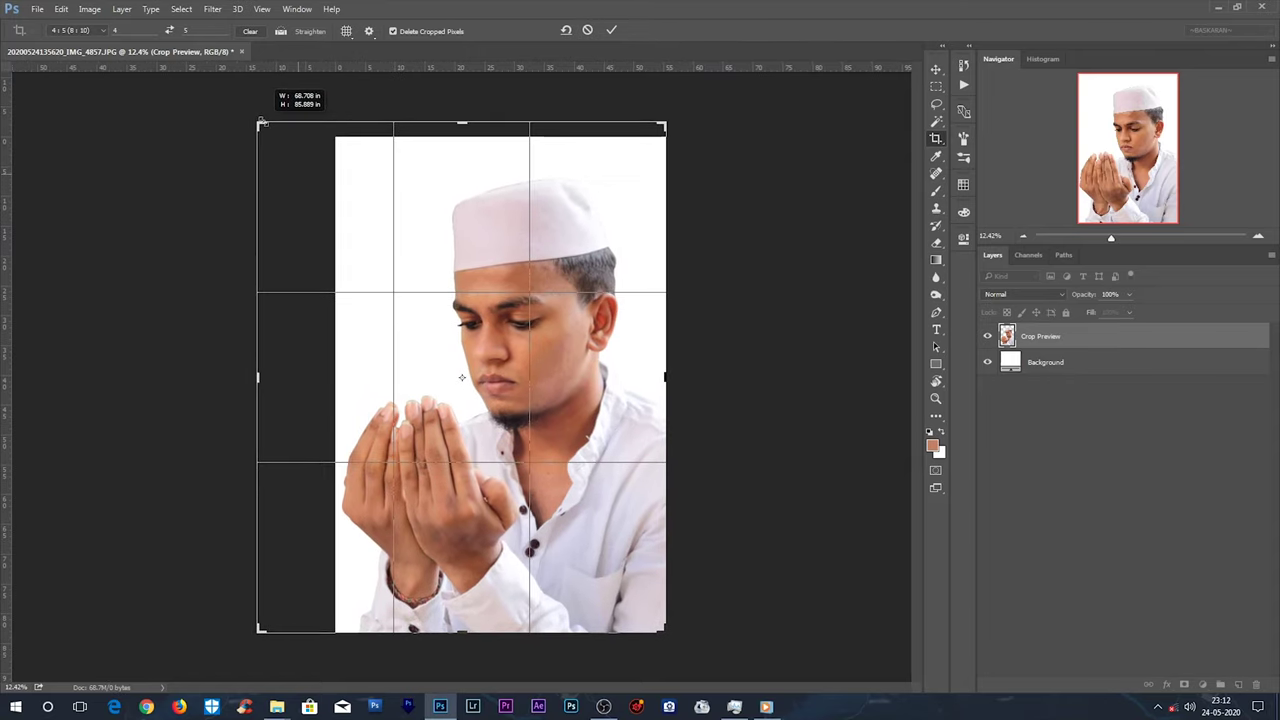
pyautogui.moveTo(267, 127); pyautogui.dragTo(259, 122)
pyautogui.moveTo(549, 382); pyautogui.dragTo(547, 385)
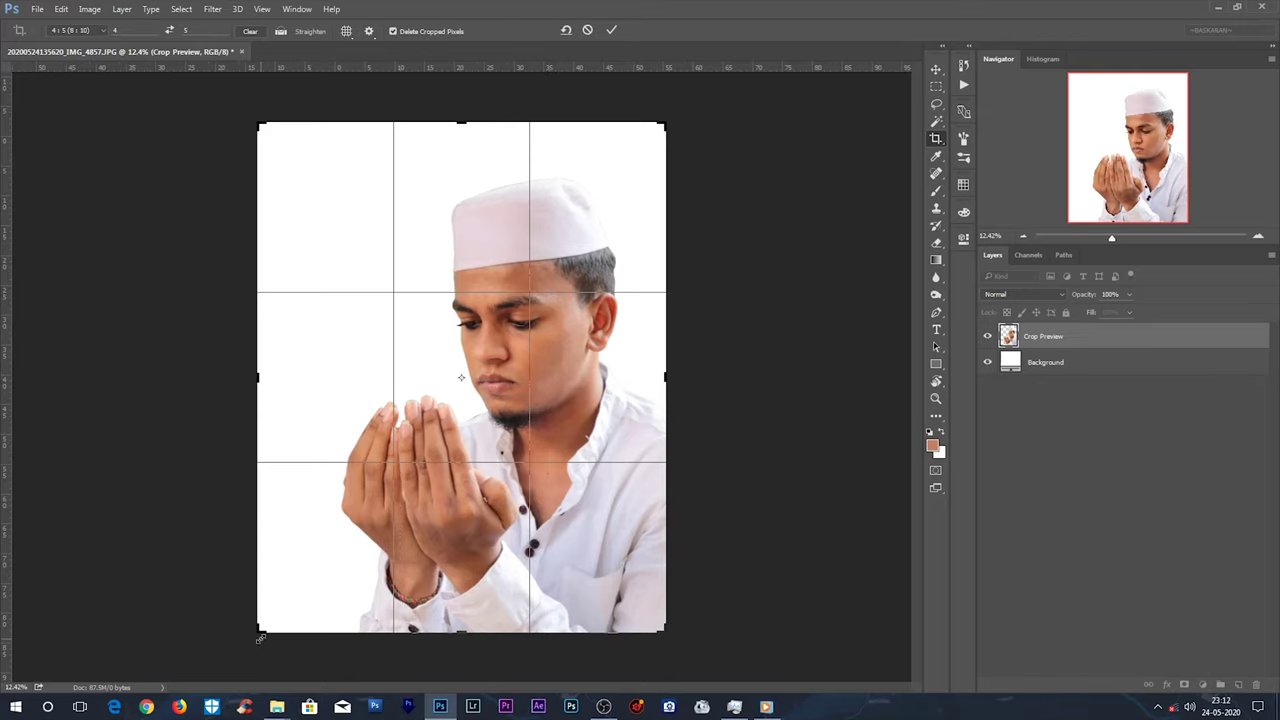
pyautogui.moveTo(259, 633); pyautogui.dragTo(262, 629)
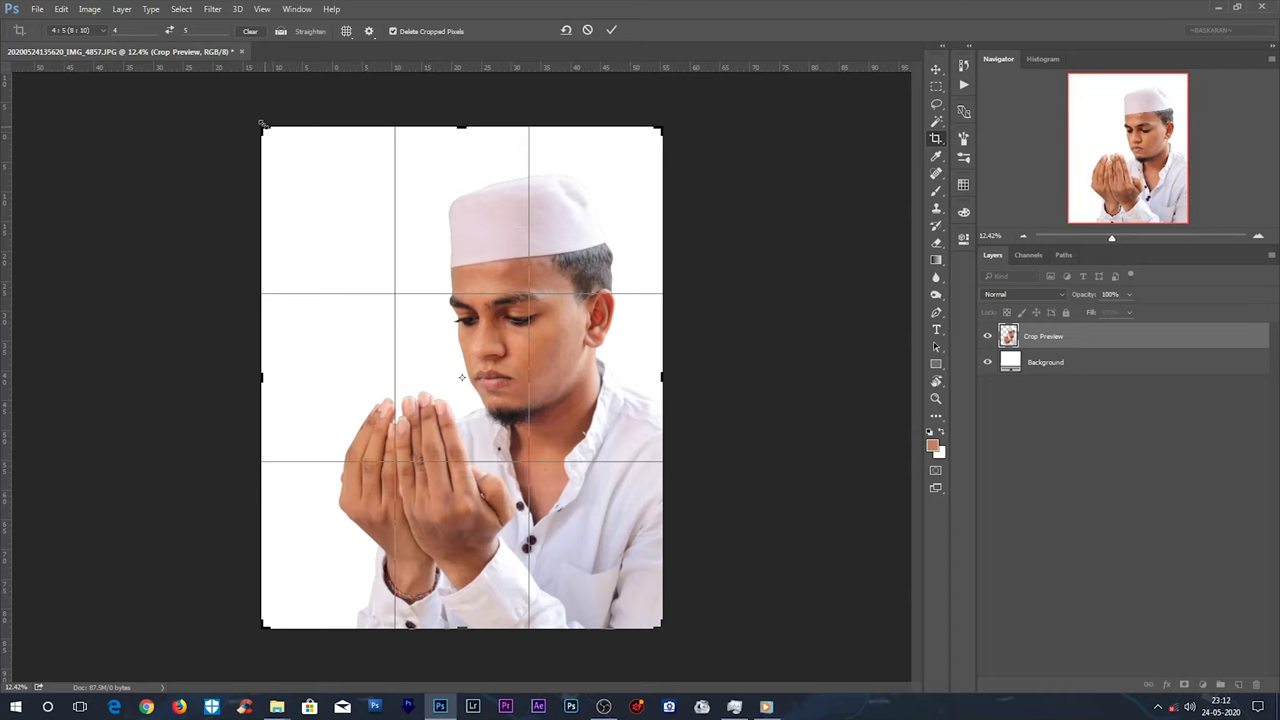
pyautogui.moveTo(262, 123); pyautogui.dragTo(260, 121)
pyautogui.press('Return')
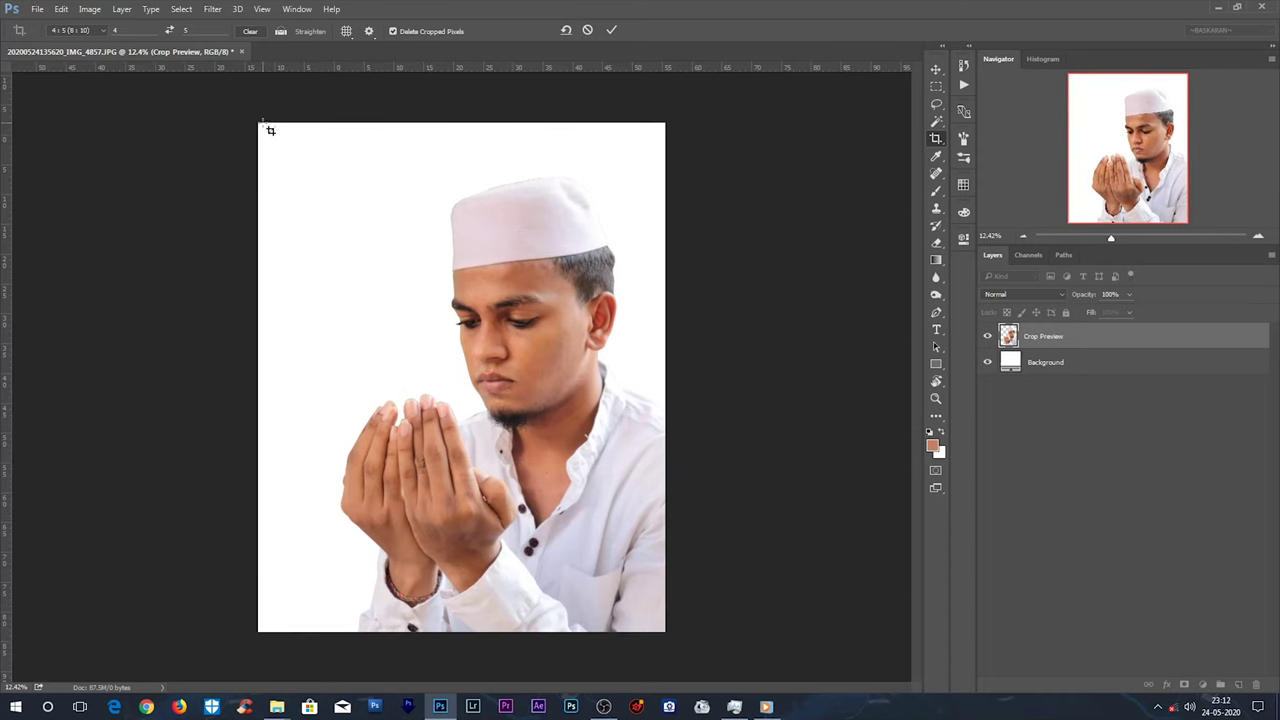
pyautogui.press('v')
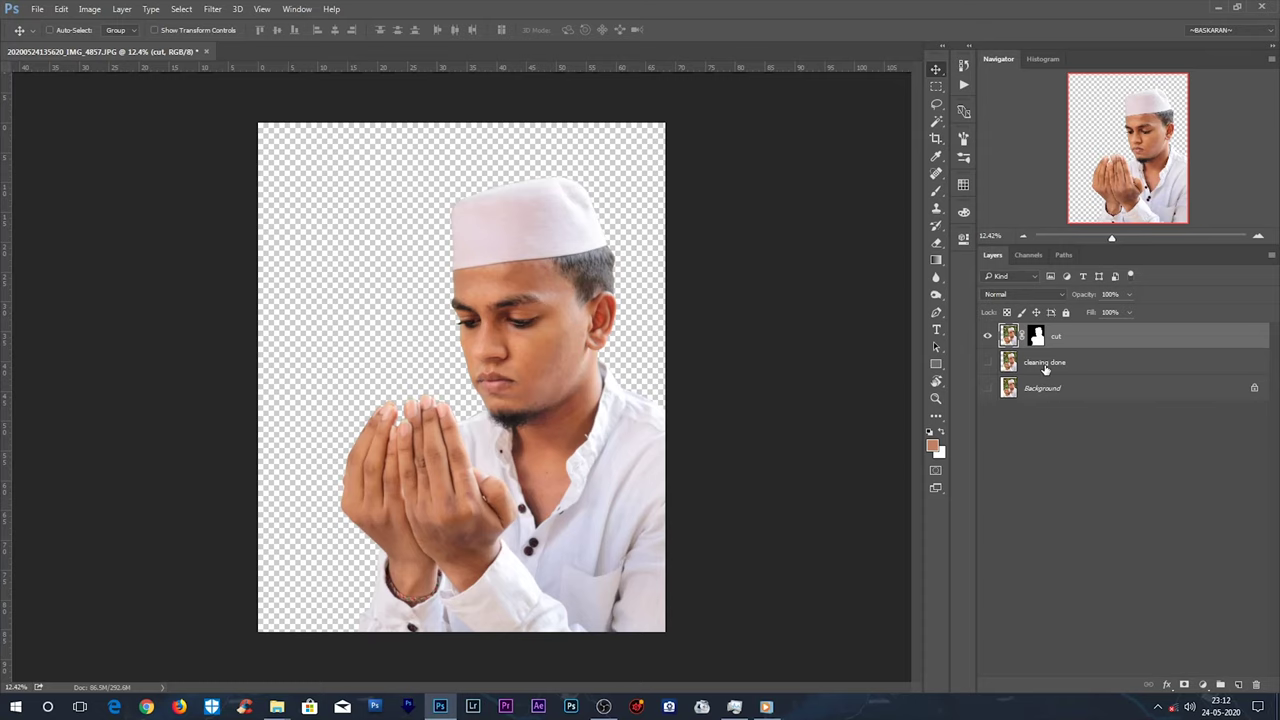
# With the cleaning done layer active, open the concept > 2020 eid stock folder in File Explorer.
pyautogui.scroll(1, 545, 345)
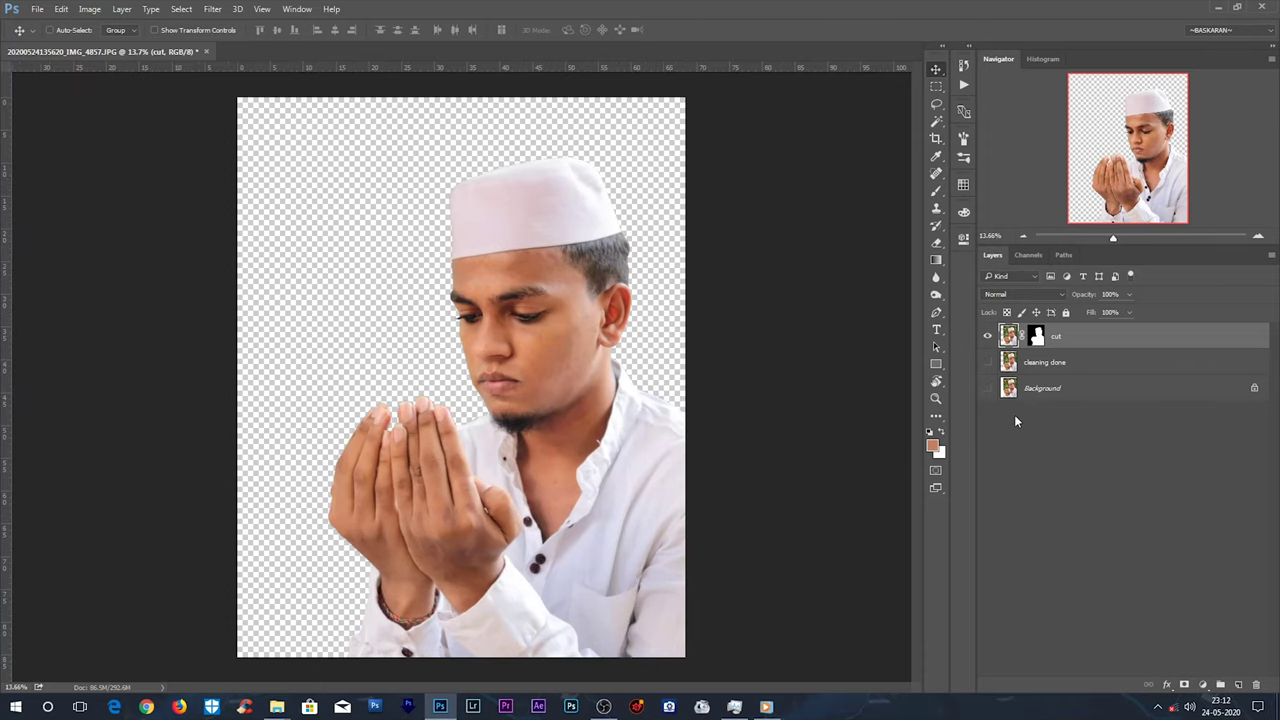
pyautogui.click(1051, 366)
pyautogui.click(276, 706)
pyautogui.moveTo(277, 645)
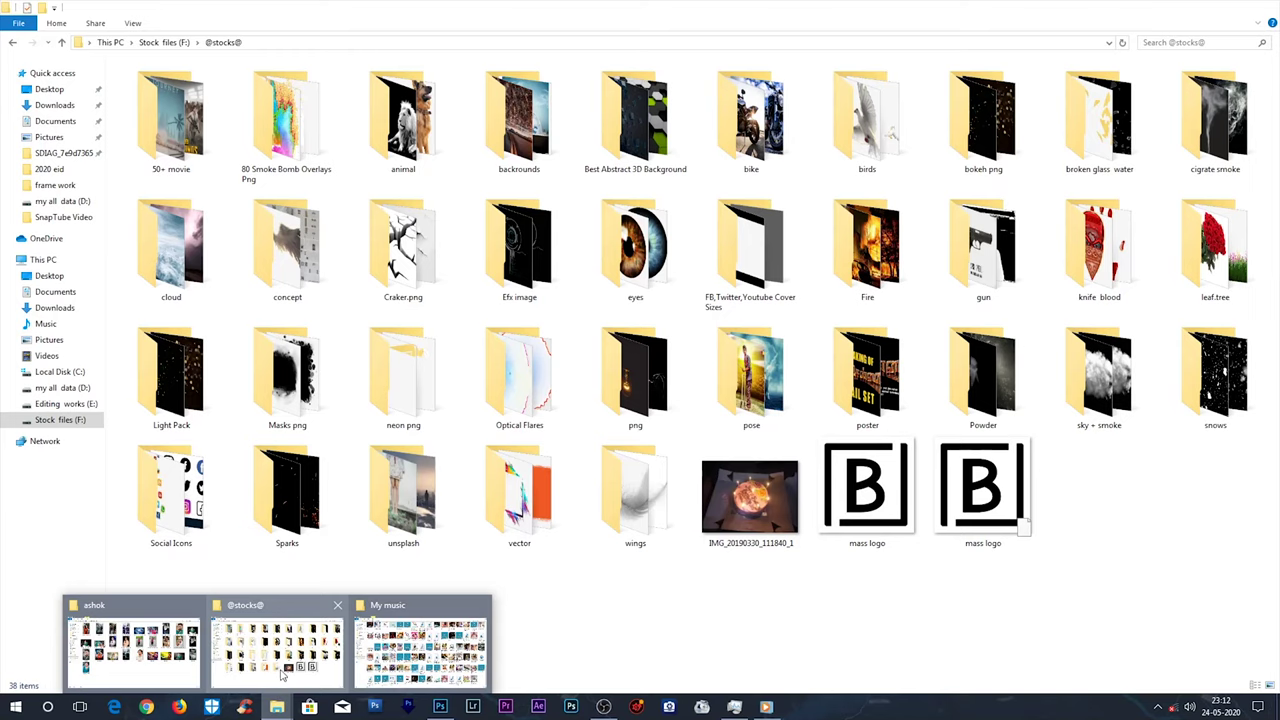
pyautogui.click(281, 676)
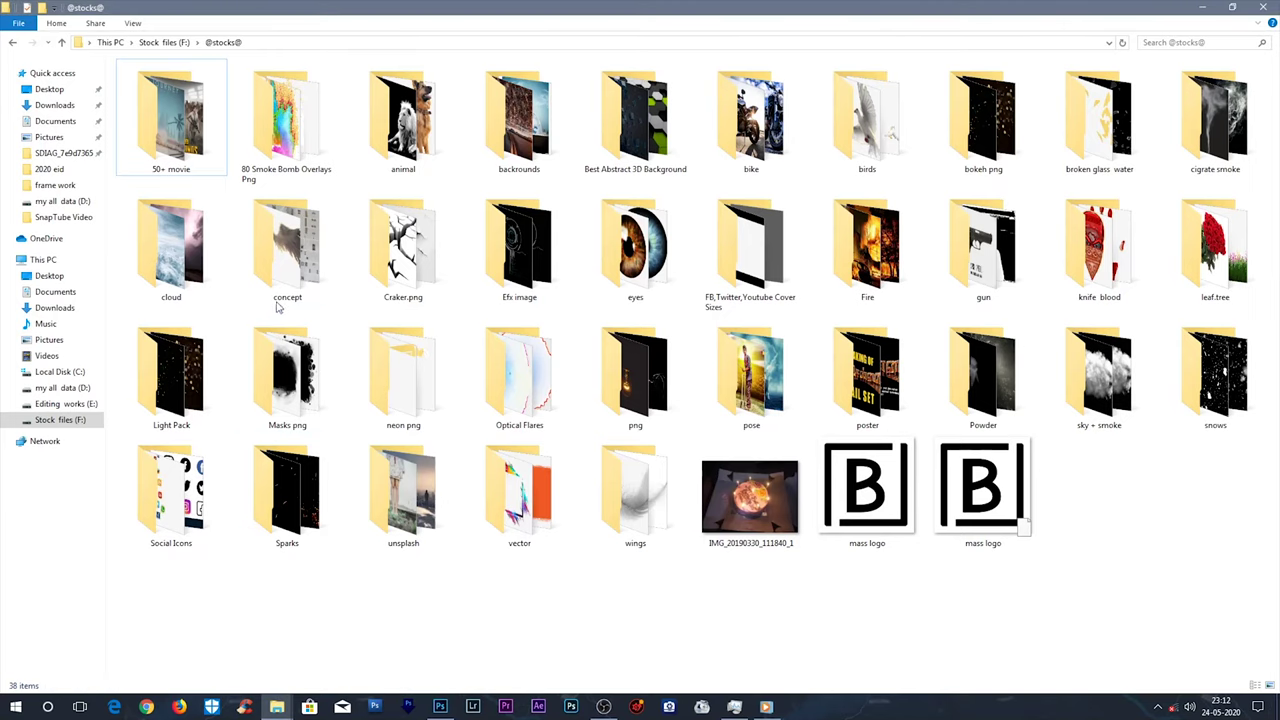
pyautogui.doubleClick(280, 240)
pyautogui.doubleClick(344, 120)
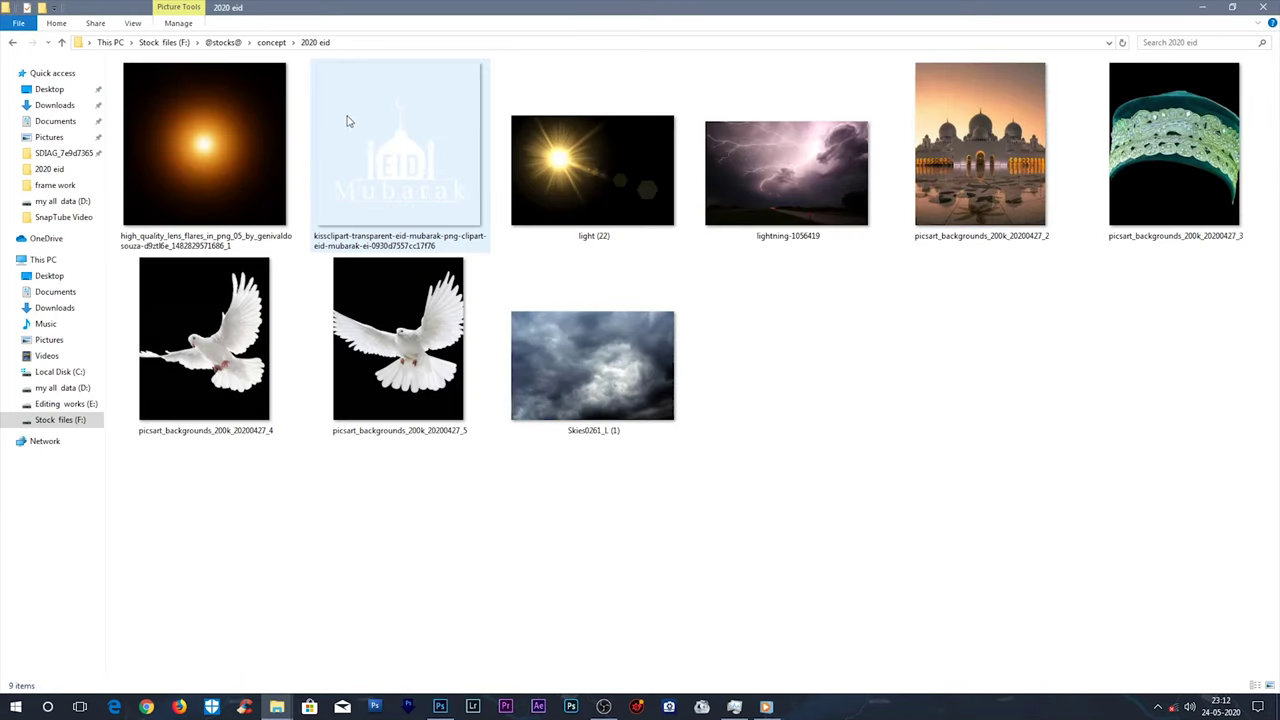
# Place the mosque sunset picture and scale it to fill the canvas.
pyautogui.moveTo(900, 208)
pyautogui.mouseDown()
pyautogui.moveTo(393, 306)
pyautogui.moveTo(290, 150)
pyautogui.mouseUp()
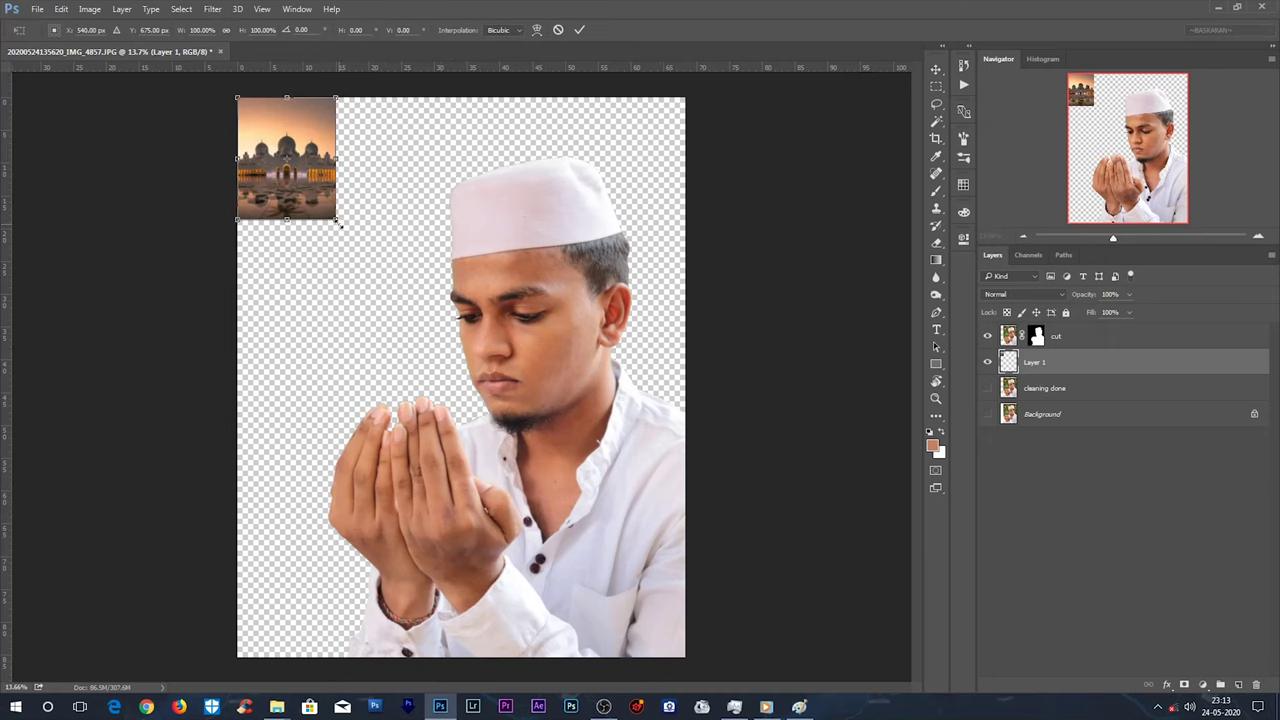
pyautogui.moveTo(339, 224); pyautogui.dragTo(943, 708)
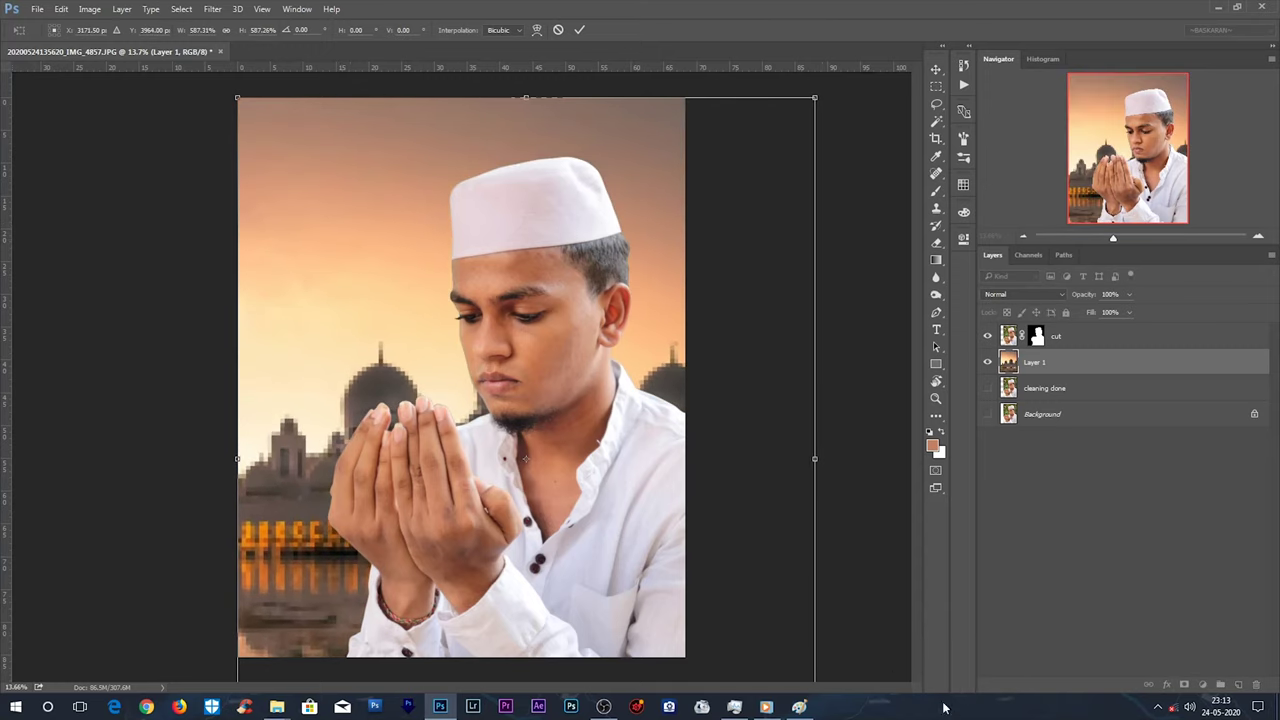
pyautogui.moveTo(655, 505); pyautogui.dragTo(605, 458)
pyautogui.press('Return')
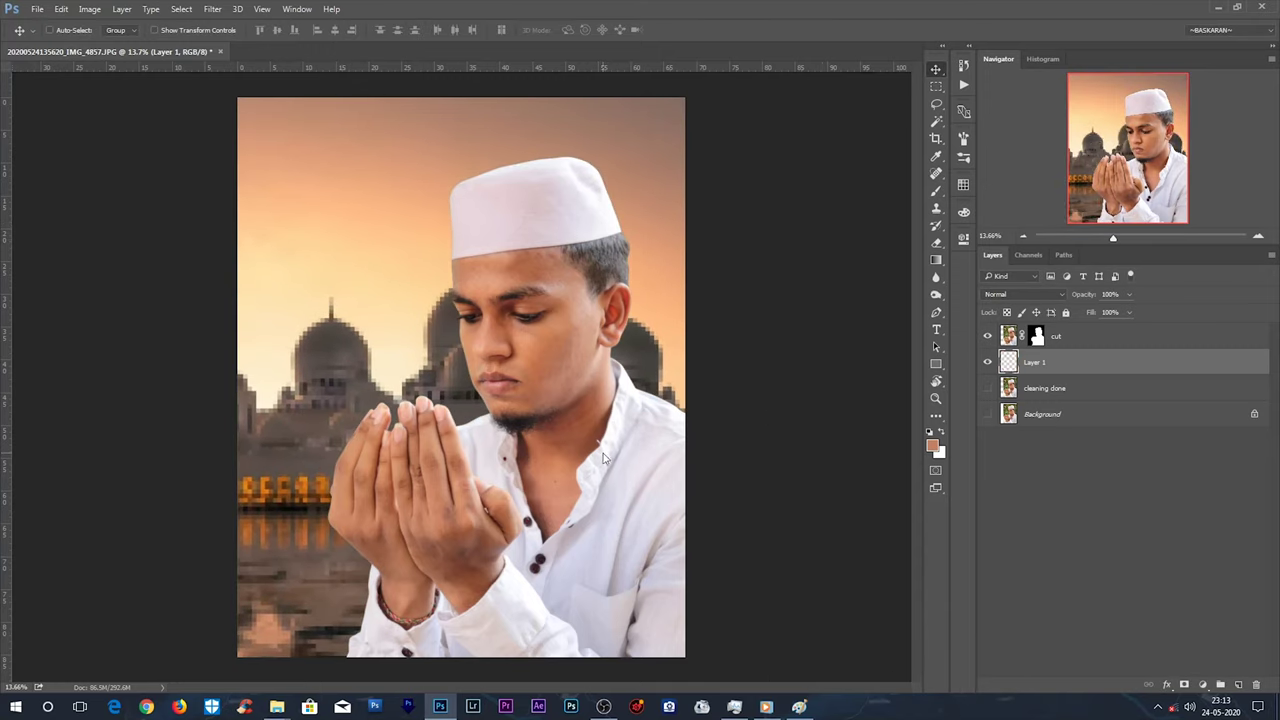
pyautogui.moveTo(286, 334); pyautogui.dragTo(318, 363)
# Apply a Gaussian Blur of radius 24.9 to the mosque background.
pyautogui.click(215, 10)
pyautogui.moveTo(219, 156)
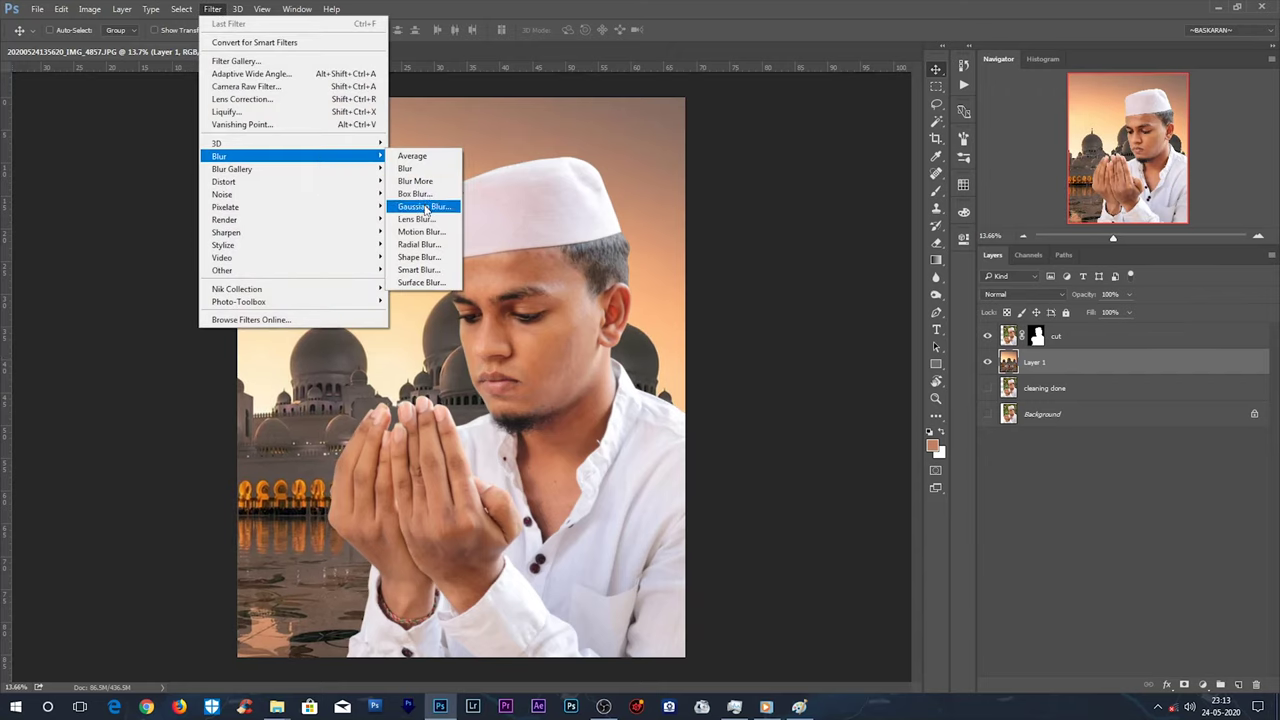
pyautogui.click(425, 207)
pyautogui.moveTo(859, 438); pyautogui.dragTo(851, 438)
pyautogui.press('Return')
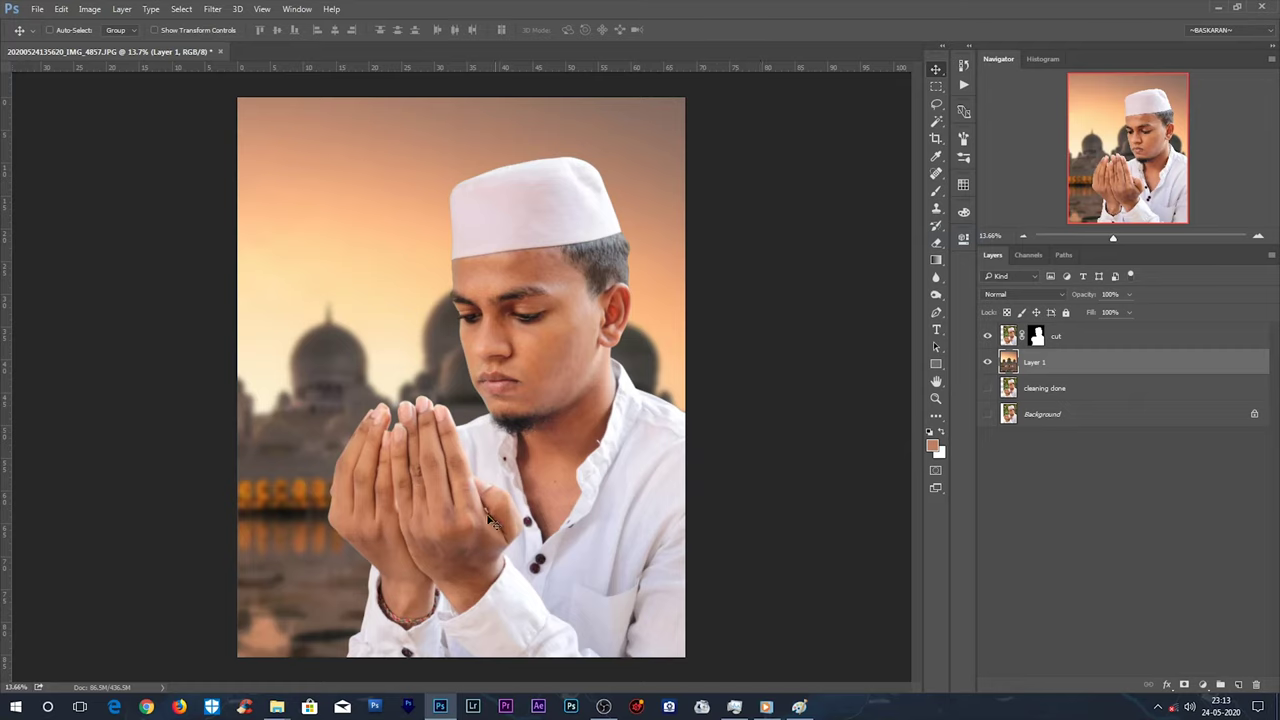
pyautogui.moveTo(586, 366); pyautogui.dragTo(440, 710)
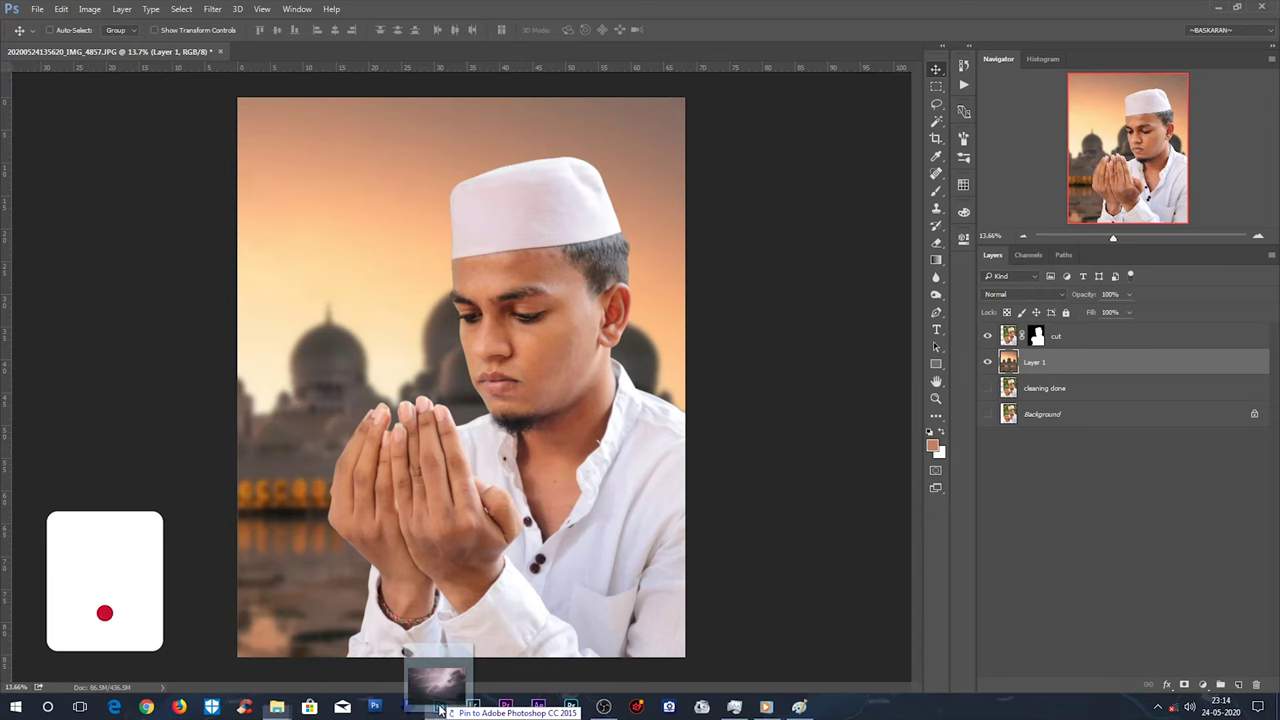
# Place the lightning image and enlarge it over the sky.
pyautogui.moveTo(440, 710); pyautogui.dragTo(467, 378)
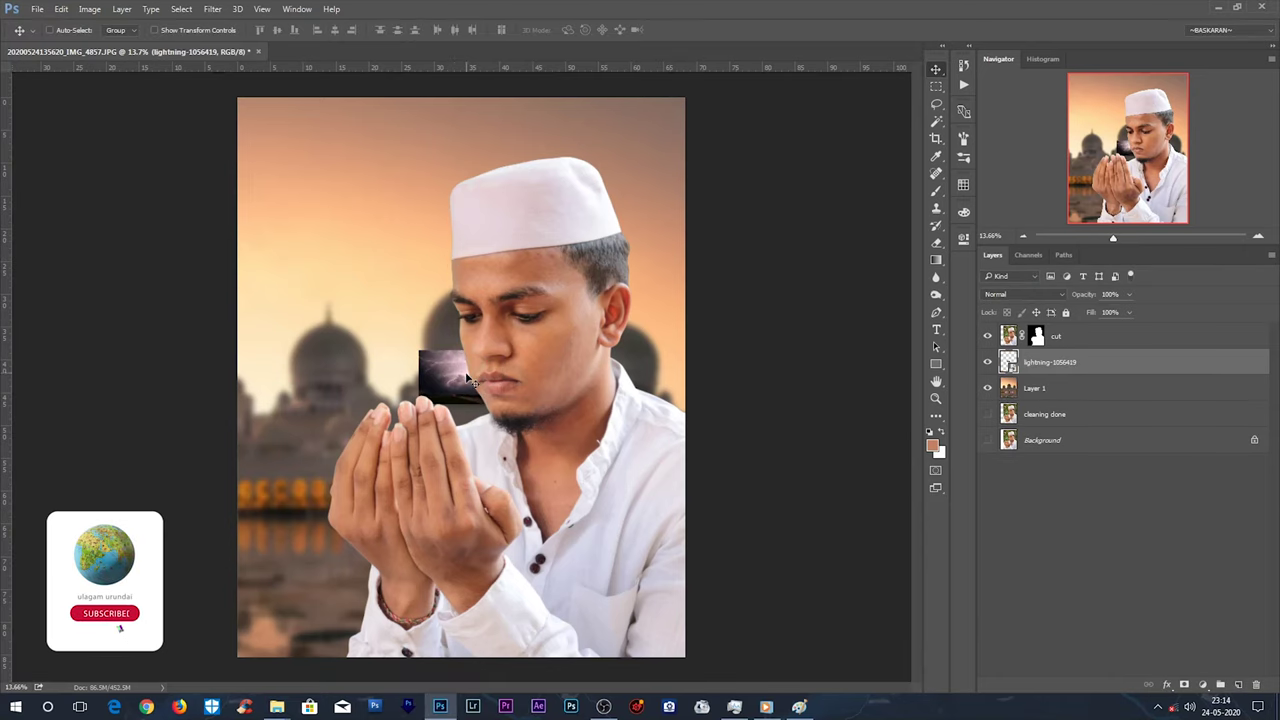
pyautogui.moveTo(467, 378)
pyautogui.mouseDown()
pyautogui.moveTo(352, 200)
pyautogui.moveTo(822, 488)
pyautogui.mouseUp()
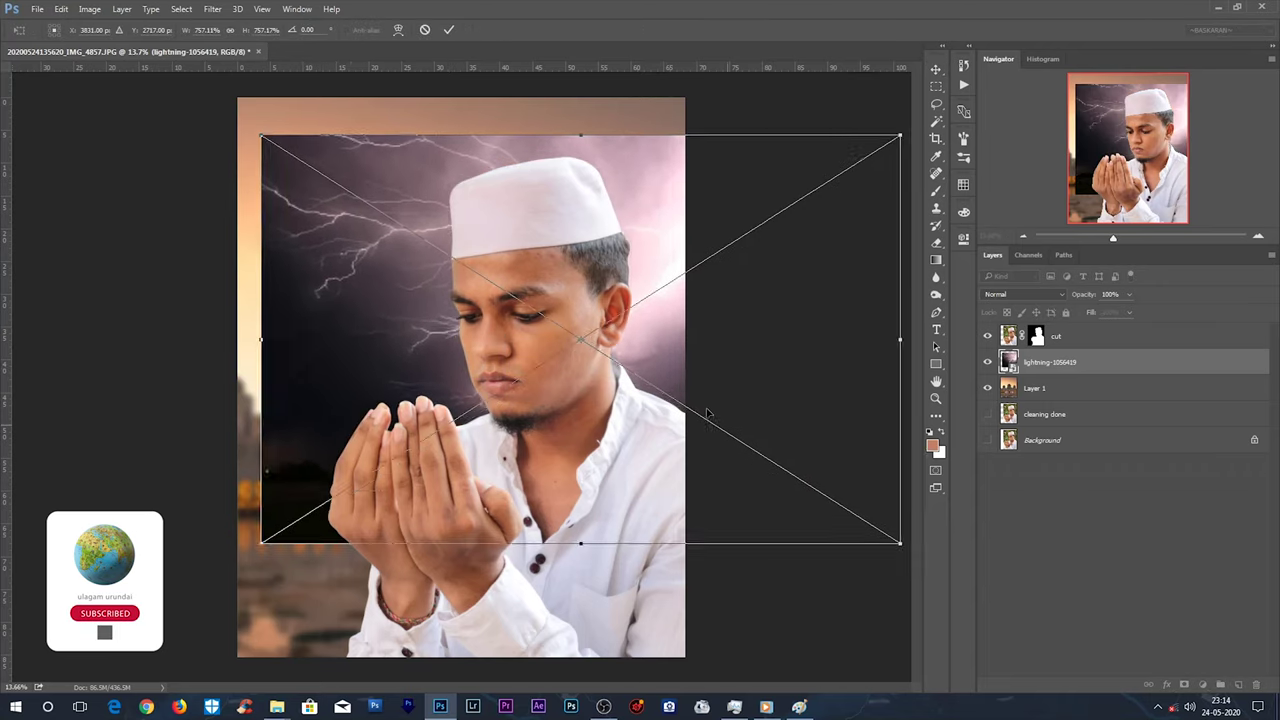
pyautogui.moveTo(831, 497); pyautogui.dragTo(920, 543)
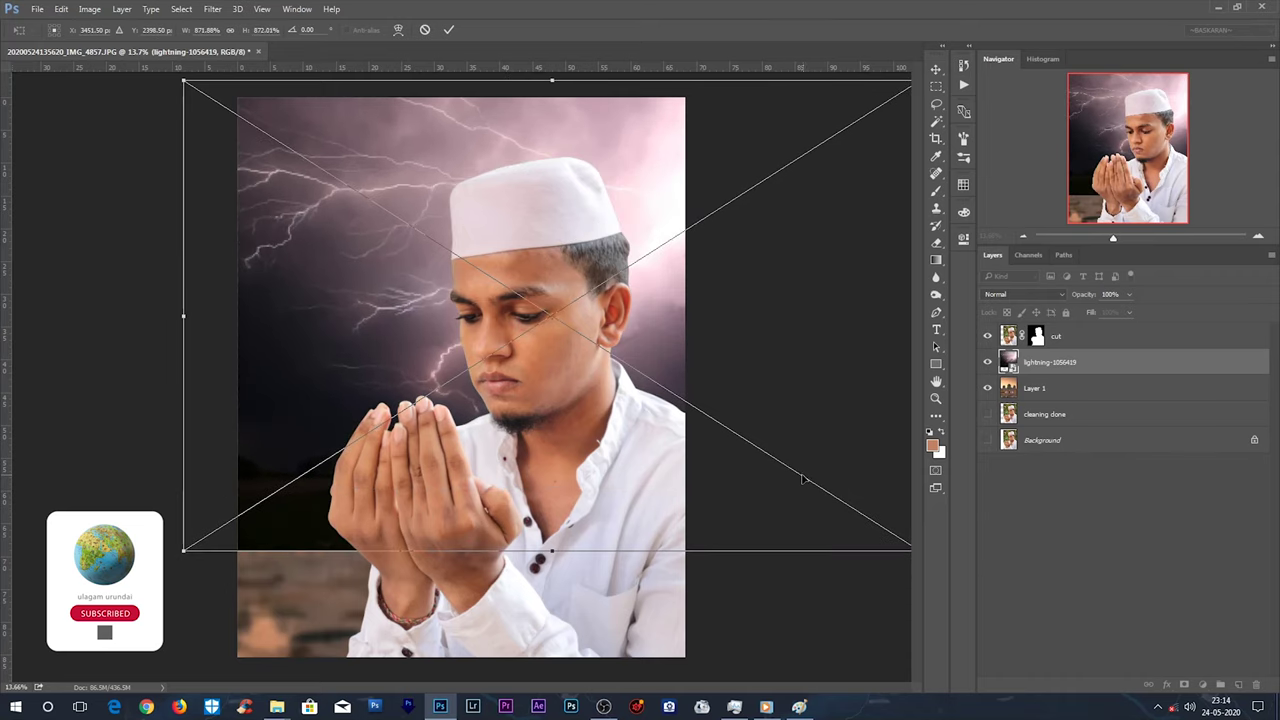
pyautogui.press('Return')
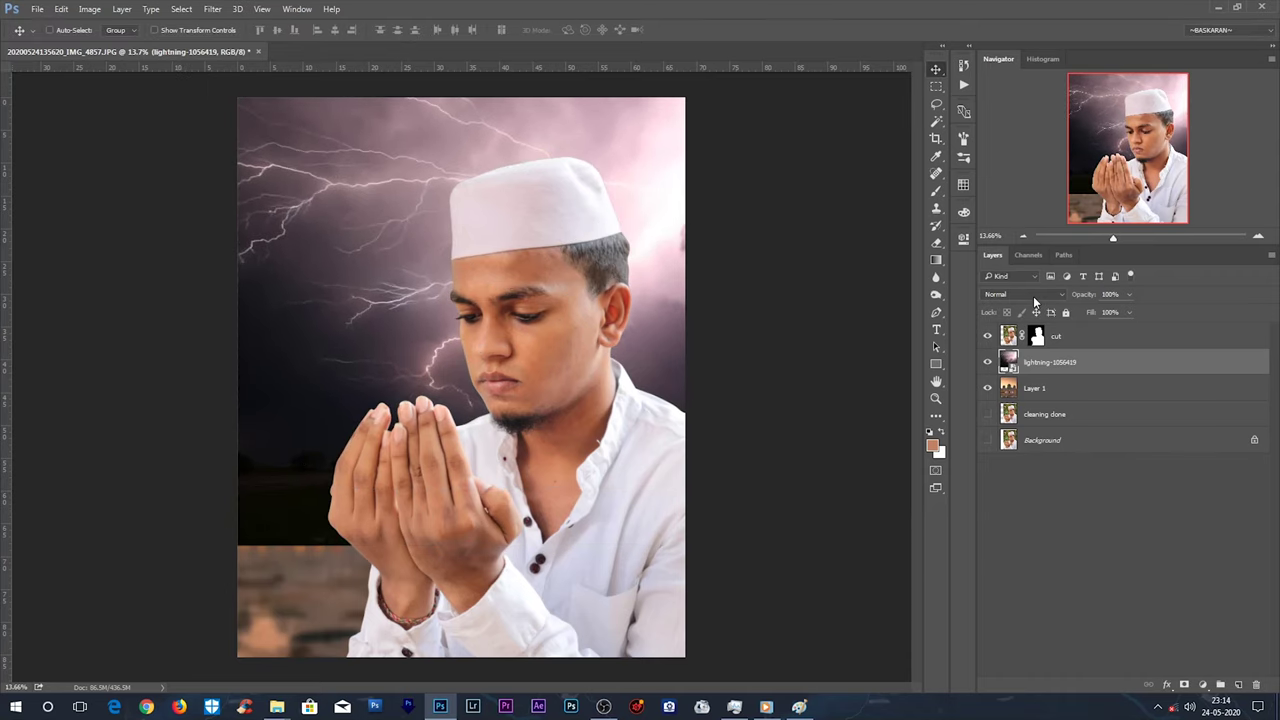
# Set the lightning layer to Hard Light and lower its fill to 33%.
pyautogui.click(1035, 295)
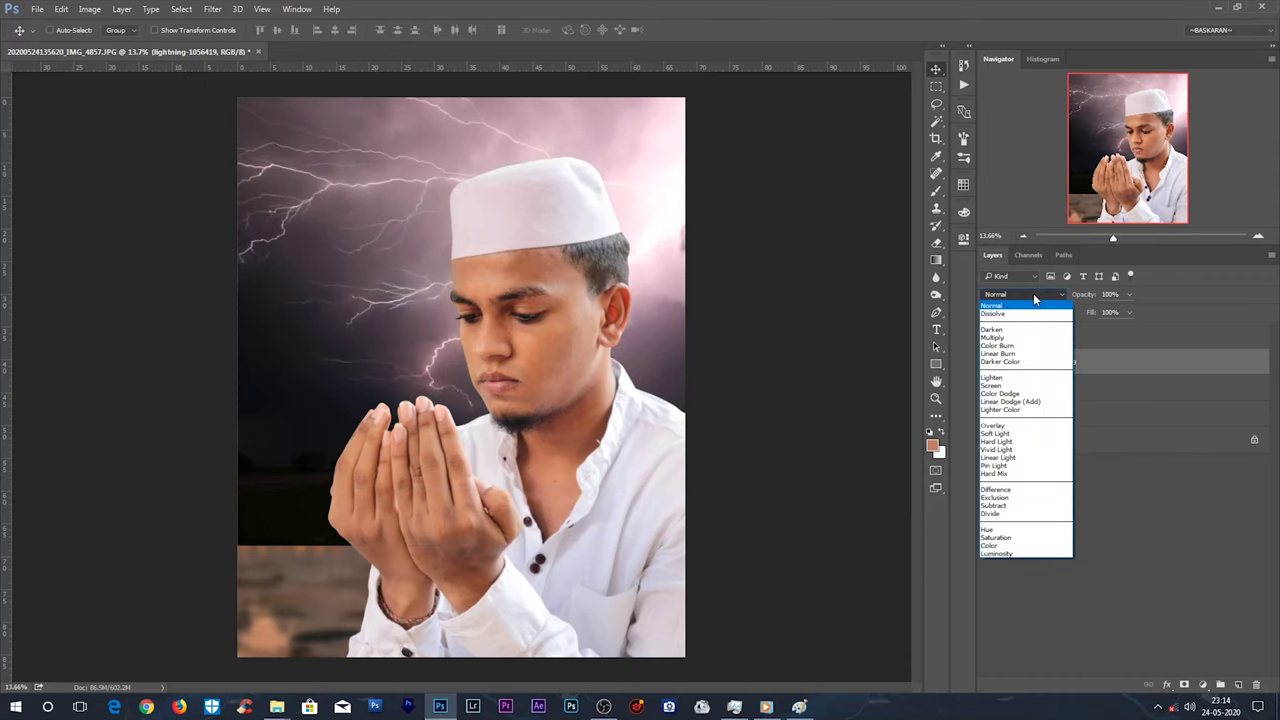
pyautogui.click(1012, 443)
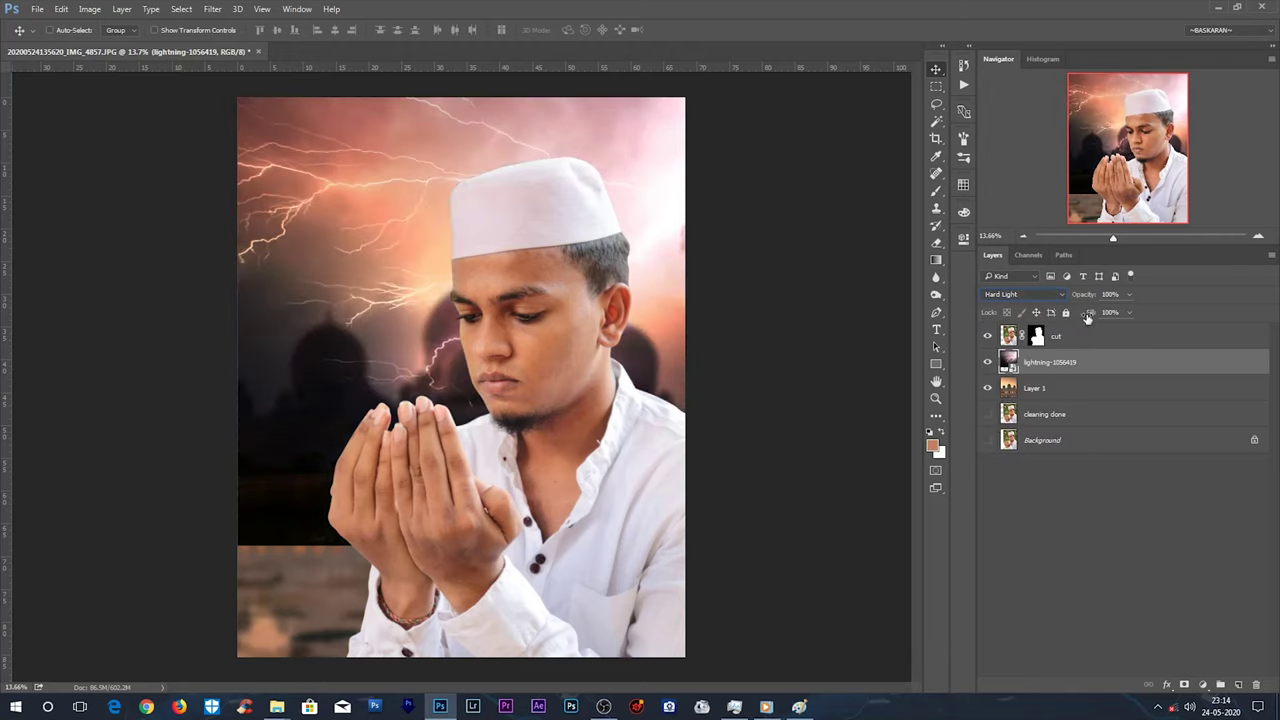
pyautogui.moveTo(1080, 316); pyautogui.dragTo(1046, 316)
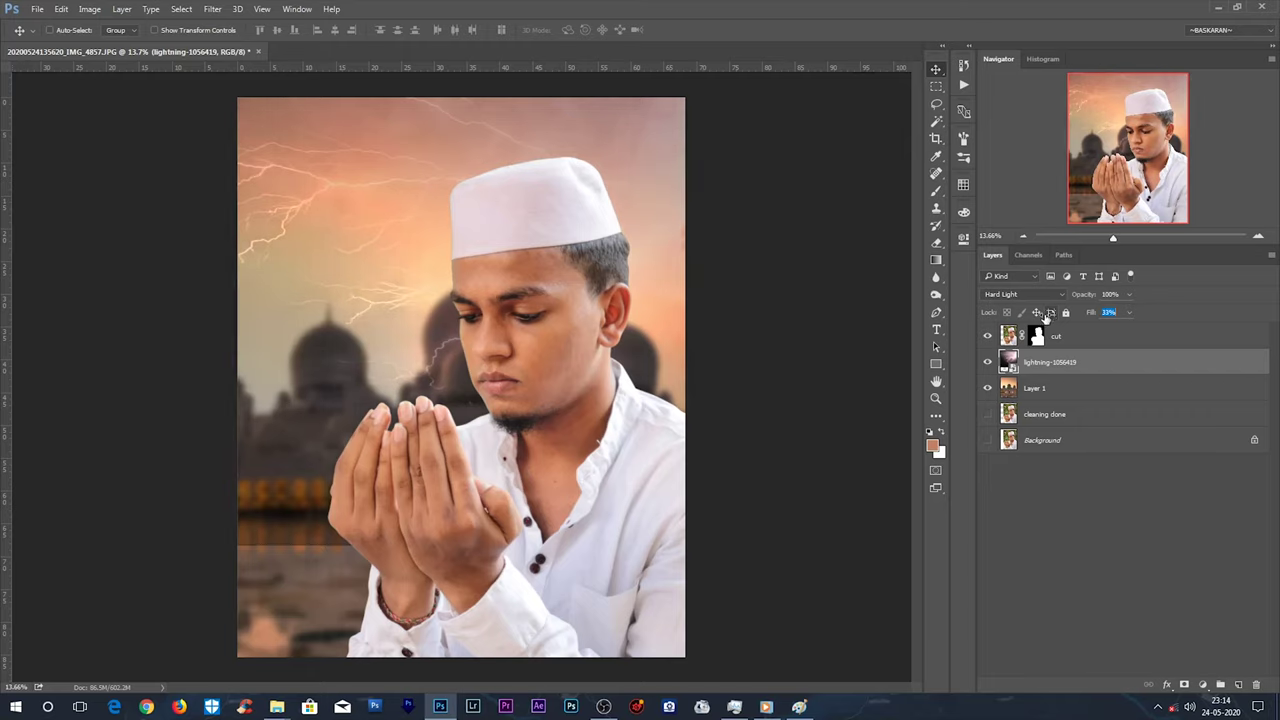
# Rasterize the lightning, erase it over the mosque and hands, and reposition it.
pyautogui.press('e')
pyautogui.click(570, 306)
pyautogui.click(608, 274)
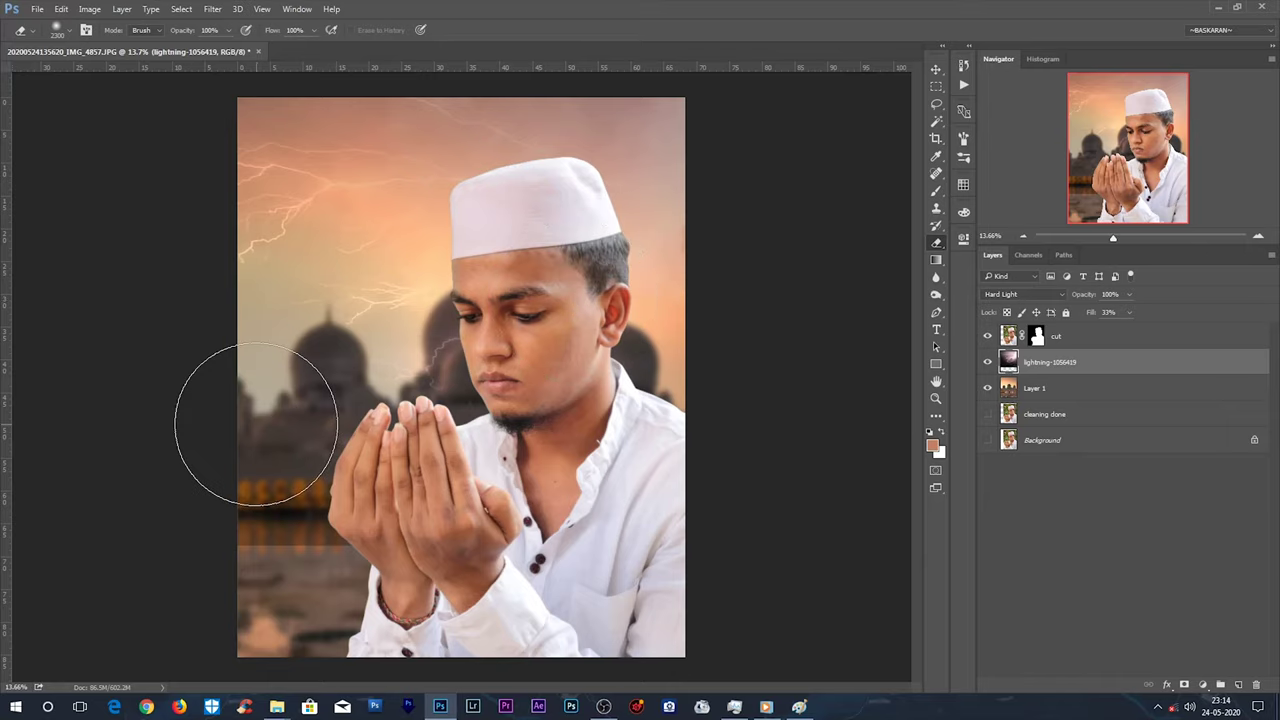
pyautogui.moveTo(286, 429); pyautogui.dragTo(370, 490)
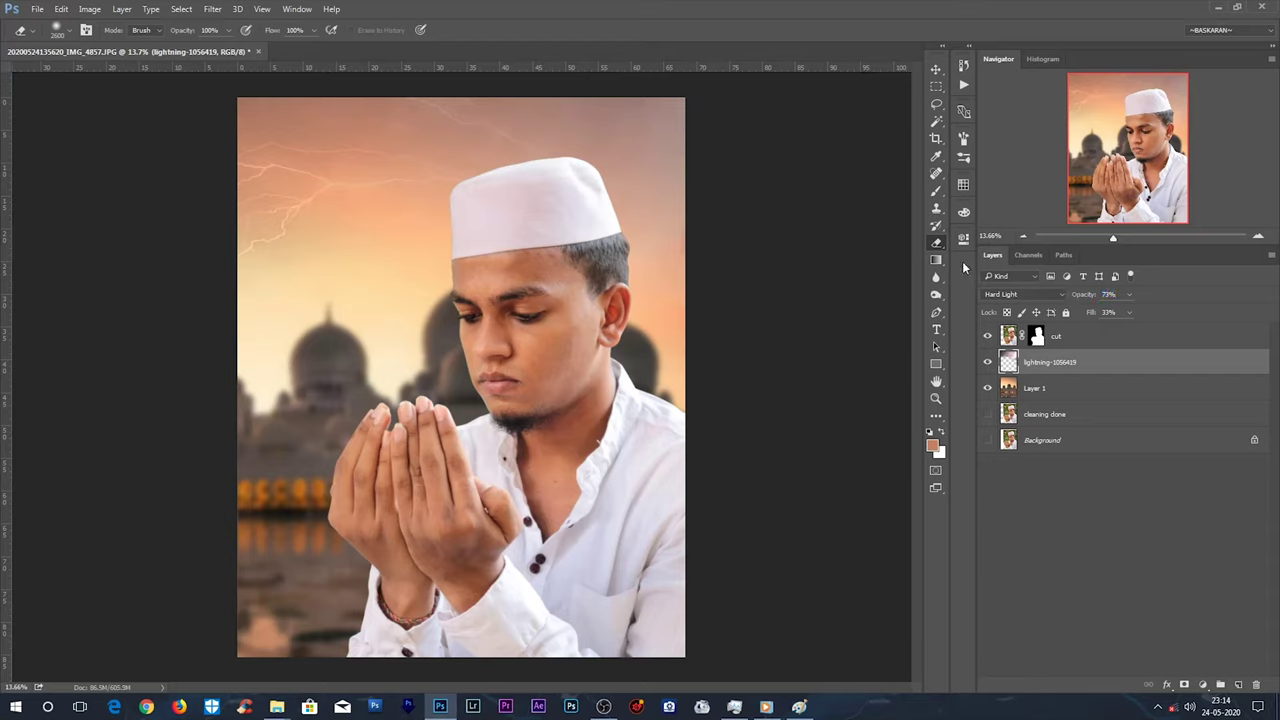
pyautogui.press('v')
pyautogui.moveTo(451, 136)
pyautogui.mouseDown()
pyautogui.moveTo(474, 145)
pyautogui.moveTo(465, 158)
pyautogui.moveTo(451, 140)
pyautogui.mouseUp()
# Apply a 5.2 px Gaussian Blur to the lightning layer.
pyautogui.click(228, 8)
pyautogui.moveTo(219, 156)
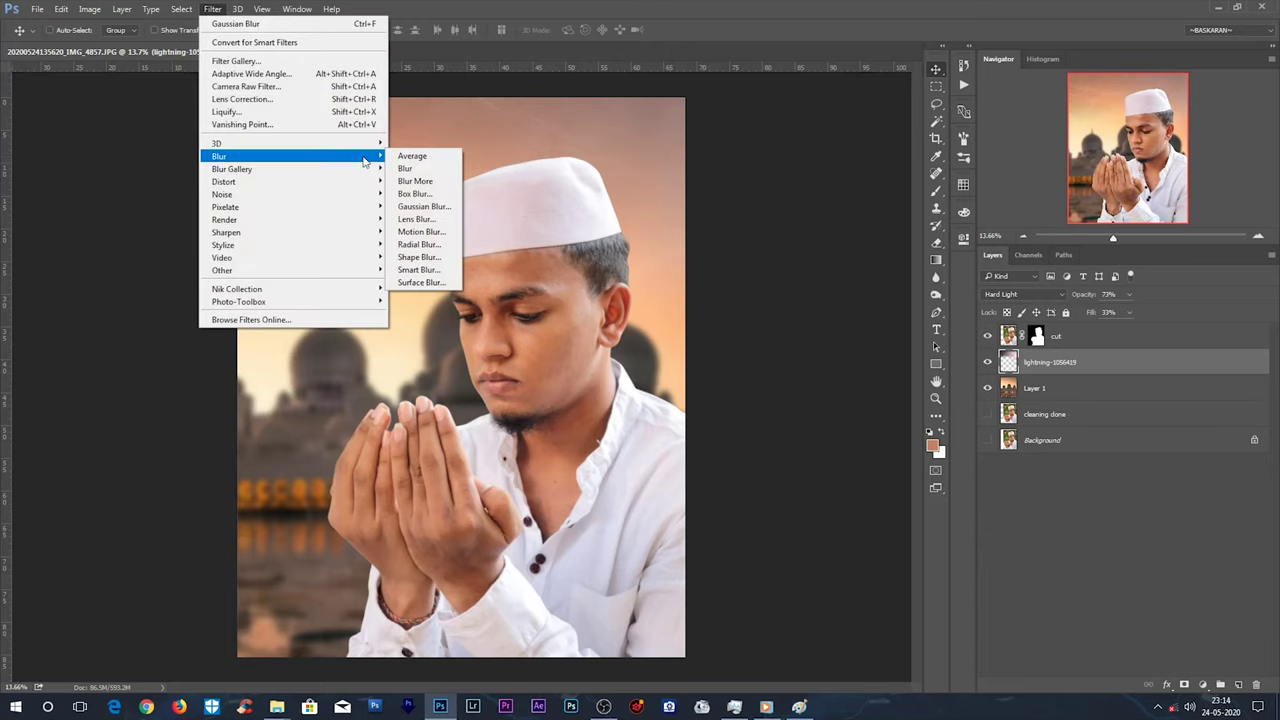
pyautogui.click(423, 206)
pyautogui.moveTo(849, 434); pyautogui.dragTo(825, 434)
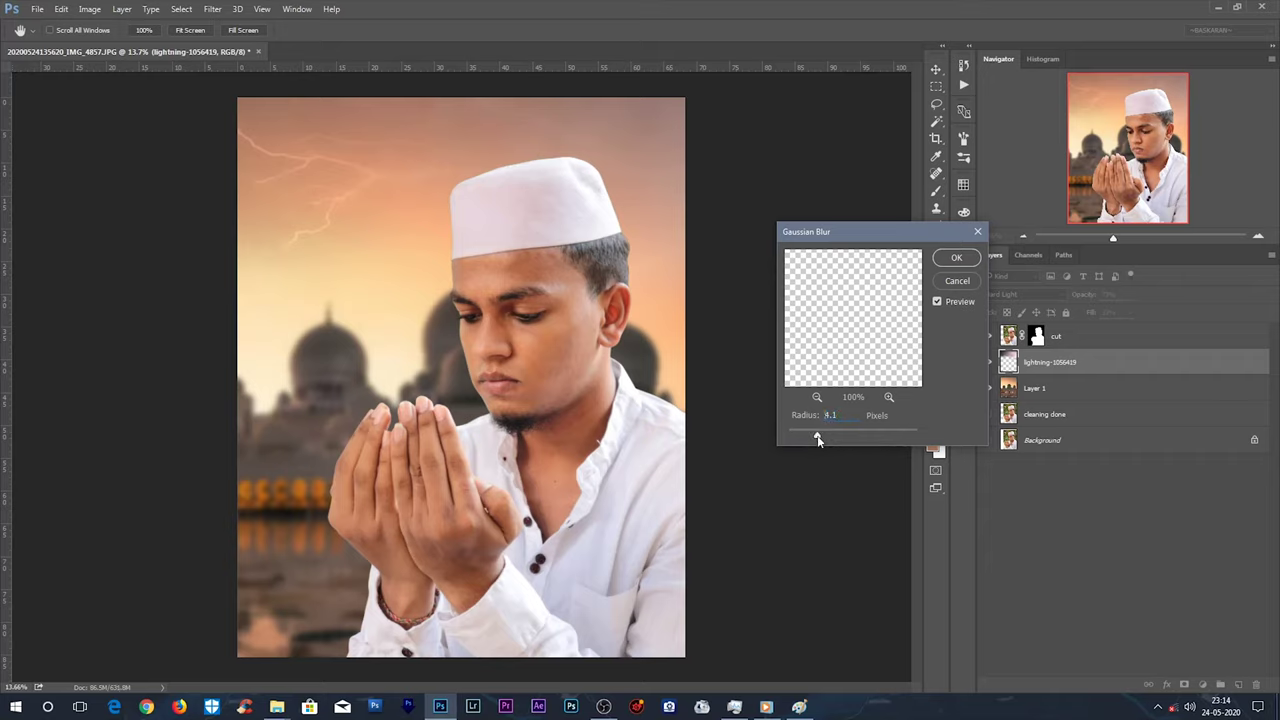
pyautogui.press('Return')
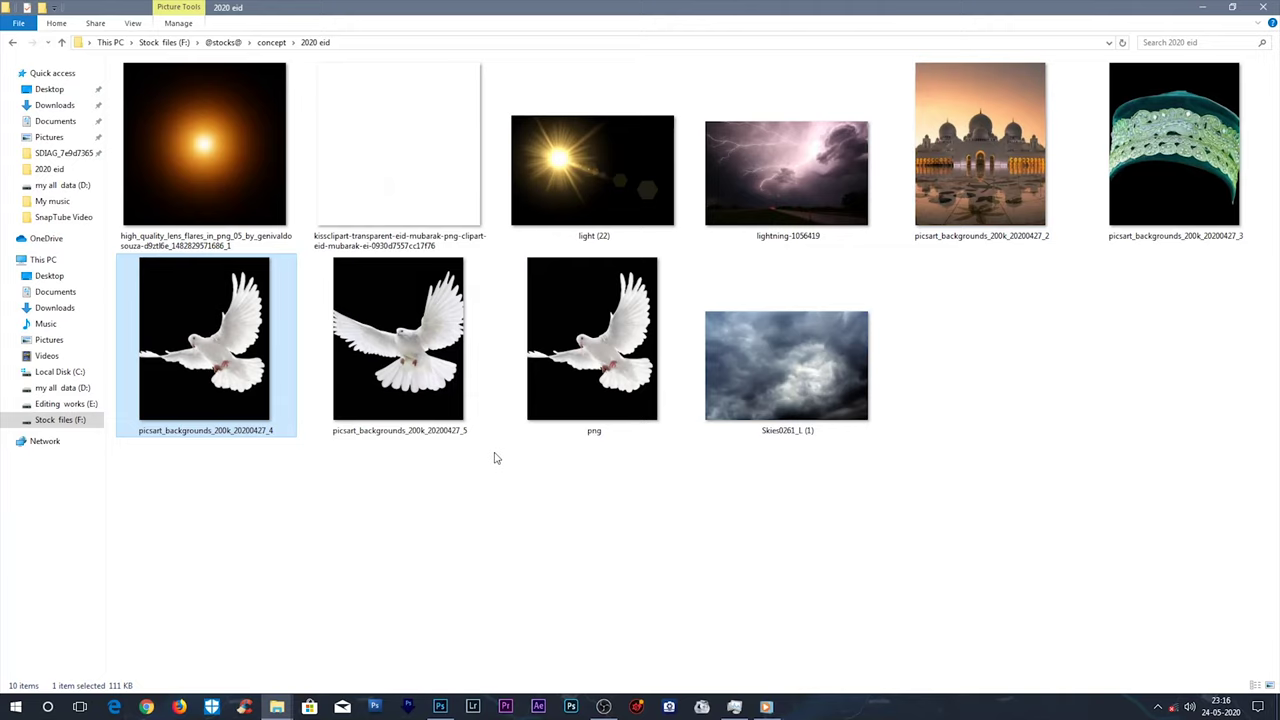
# Place the dove image into the composite as a new layer.
pyautogui.rightClick(649, 489)
pyautogui.click(686, 543)
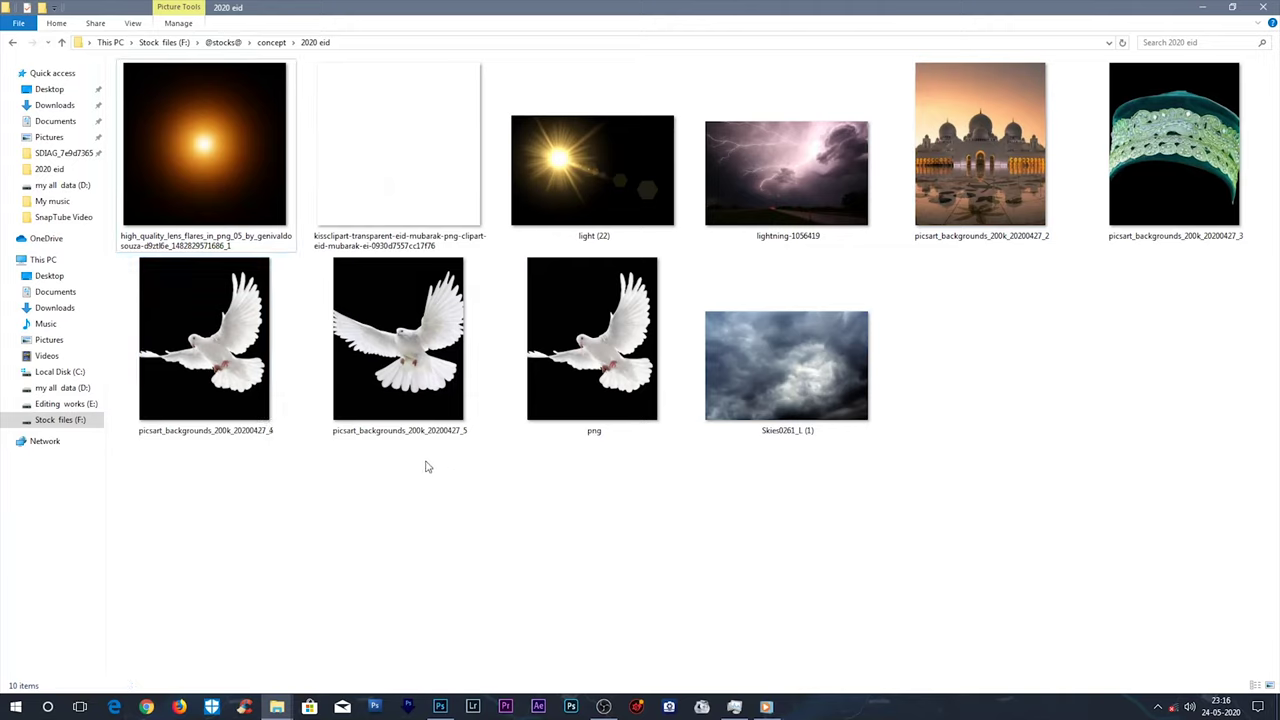
pyautogui.moveTo(600, 340); pyautogui.dragTo(445, 711)
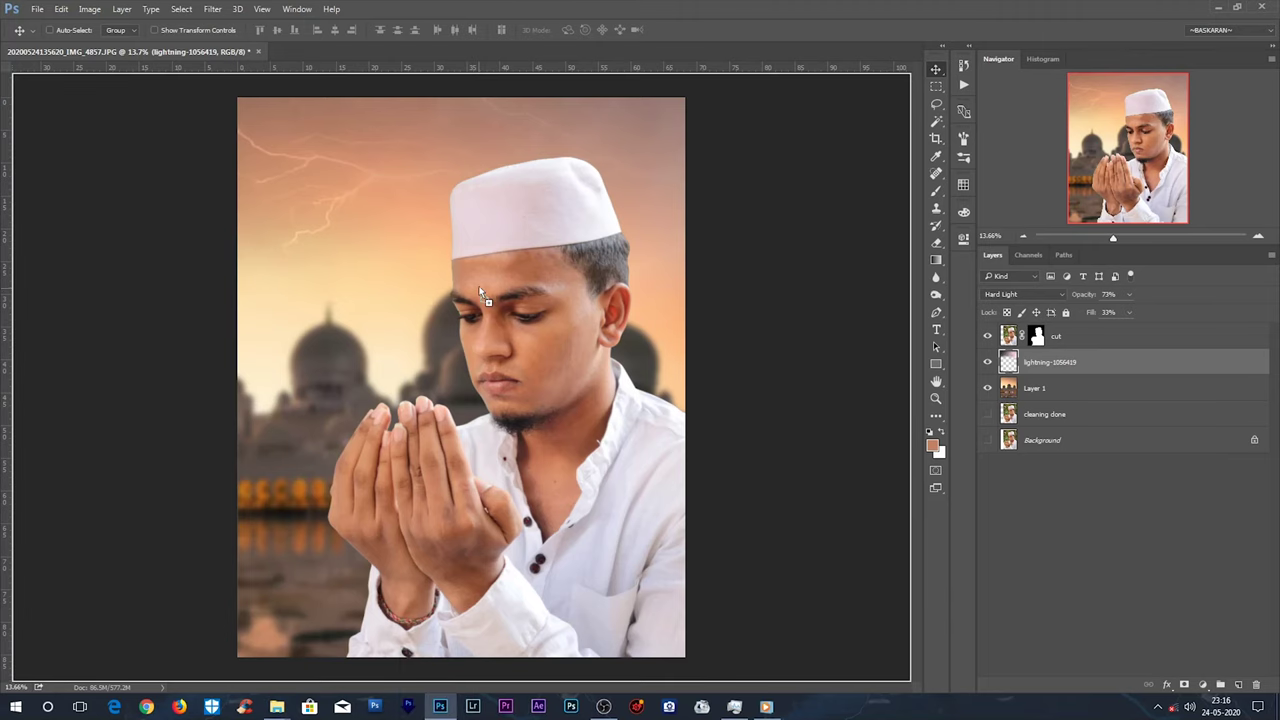
pyautogui.moveTo(445, 711)
pyautogui.mouseDown()
pyautogui.moveTo(445, 375)
pyautogui.moveTo(334, 349)
pyautogui.mouseUp()
pyautogui.press('Return')
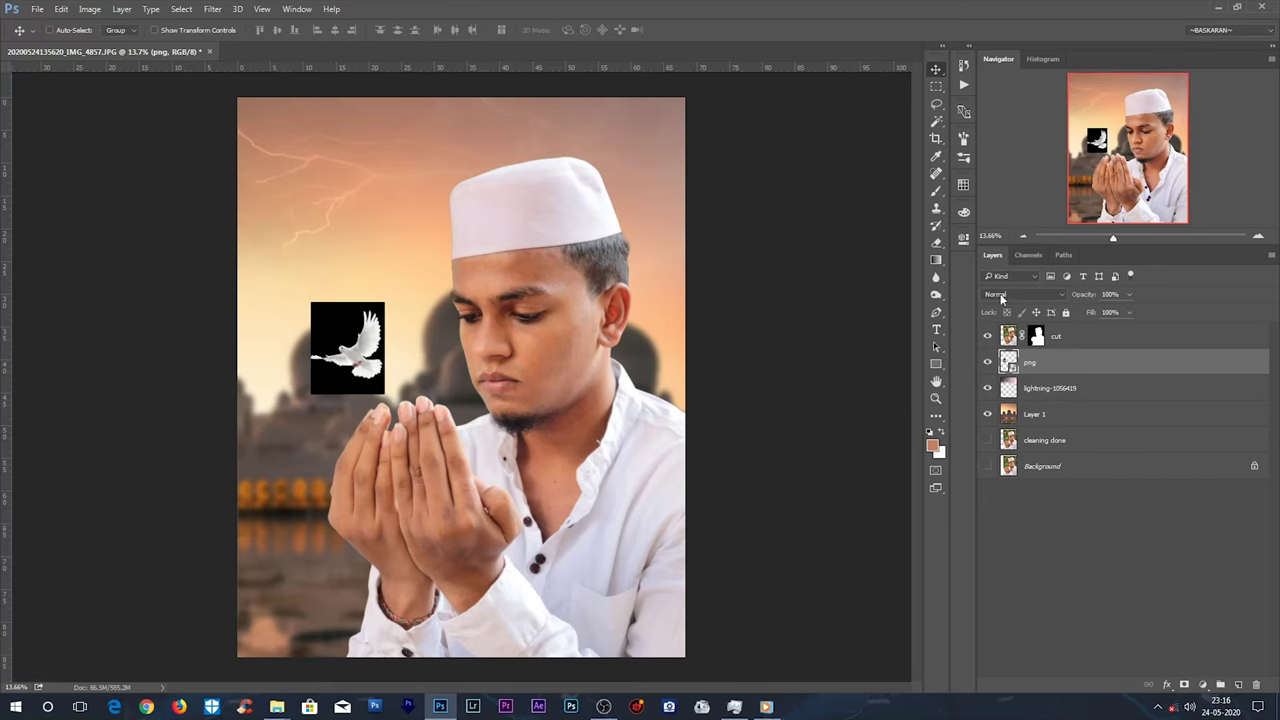
pyautogui.scroll(5, 345, 335)
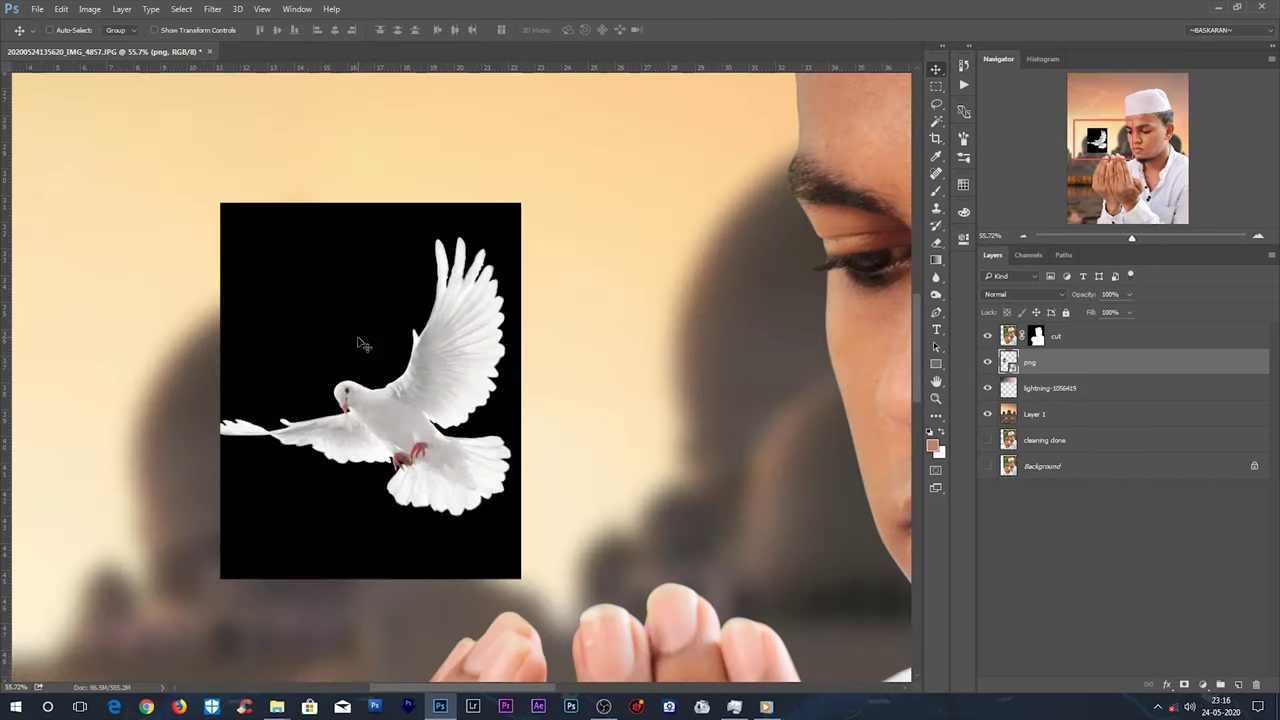
# Mask out the dove's black background and move the dove to the lower left.
pyautogui.press('w')
pyautogui.hotkey('shift', 'w')
pyautogui.click(362, 338)
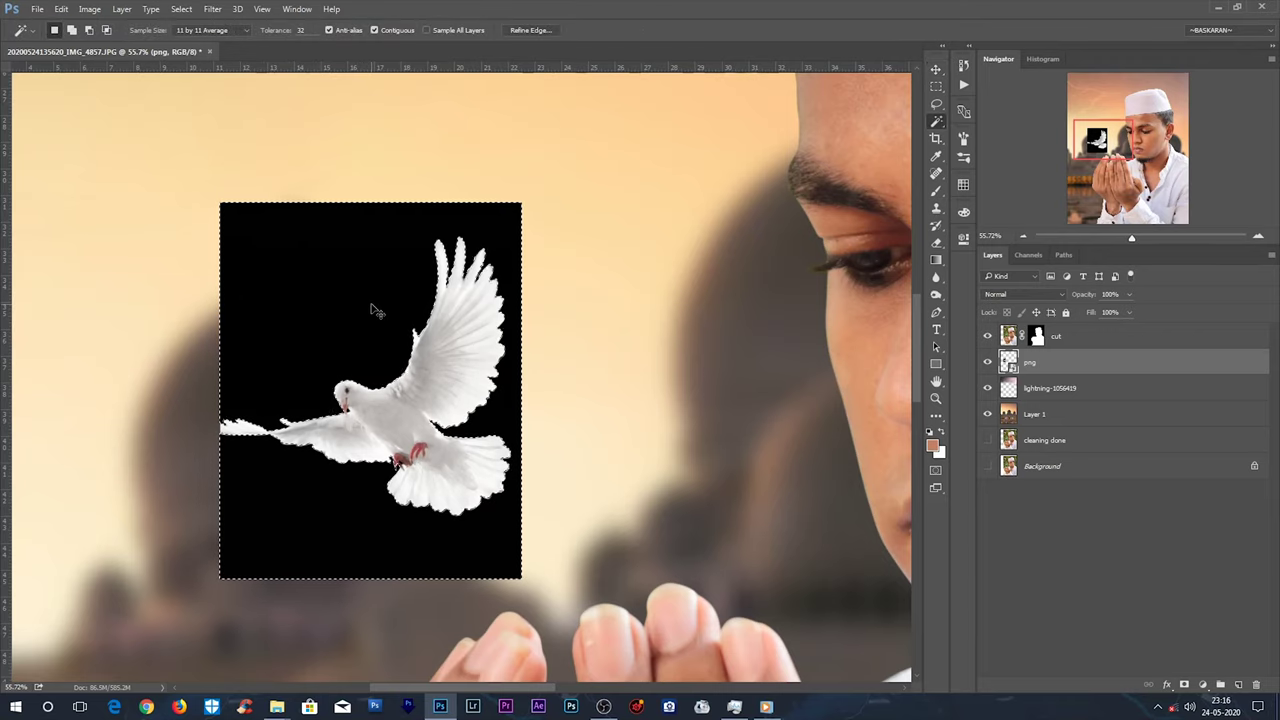
pyautogui.keyDown('alt'); pyautogui.click(1202, 685); pyautogui.keyUp('alt')
pyautogui.scroll(-4, 591, 451)
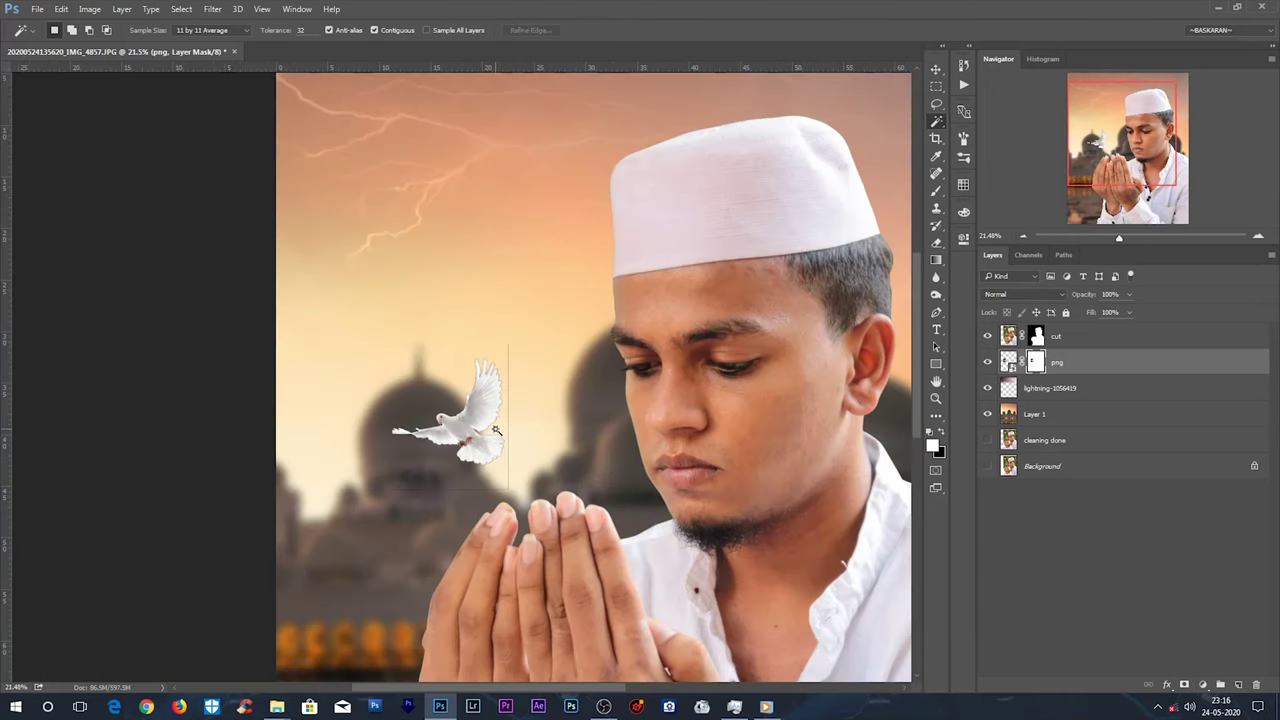
pyautogui.press('v')
pyautogui.scroll(-2, 566, 410)
pyautogui.moveTo(391, 388); pyautogui.dragTo(343, 591)
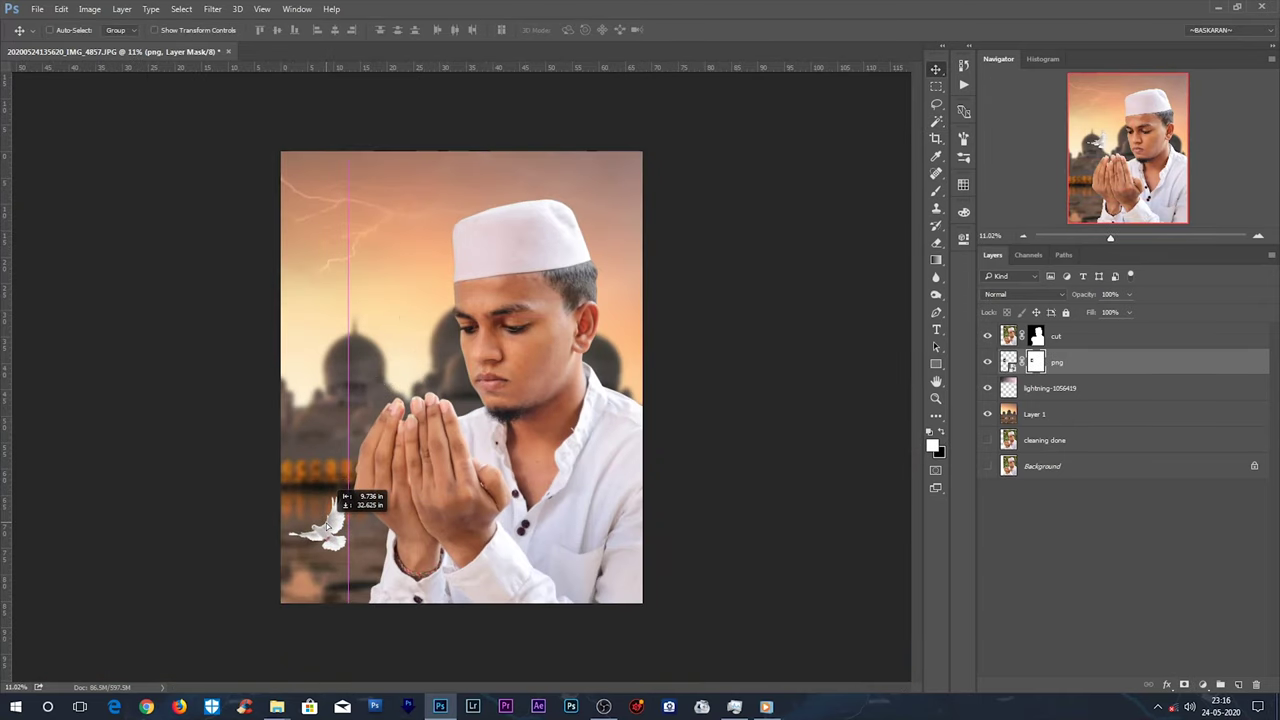
pyautogui.scroll(2, 343, 591)
pyautogui.scroll(2, 340, 585)
pyautogui.scroll(2, 300, 490)
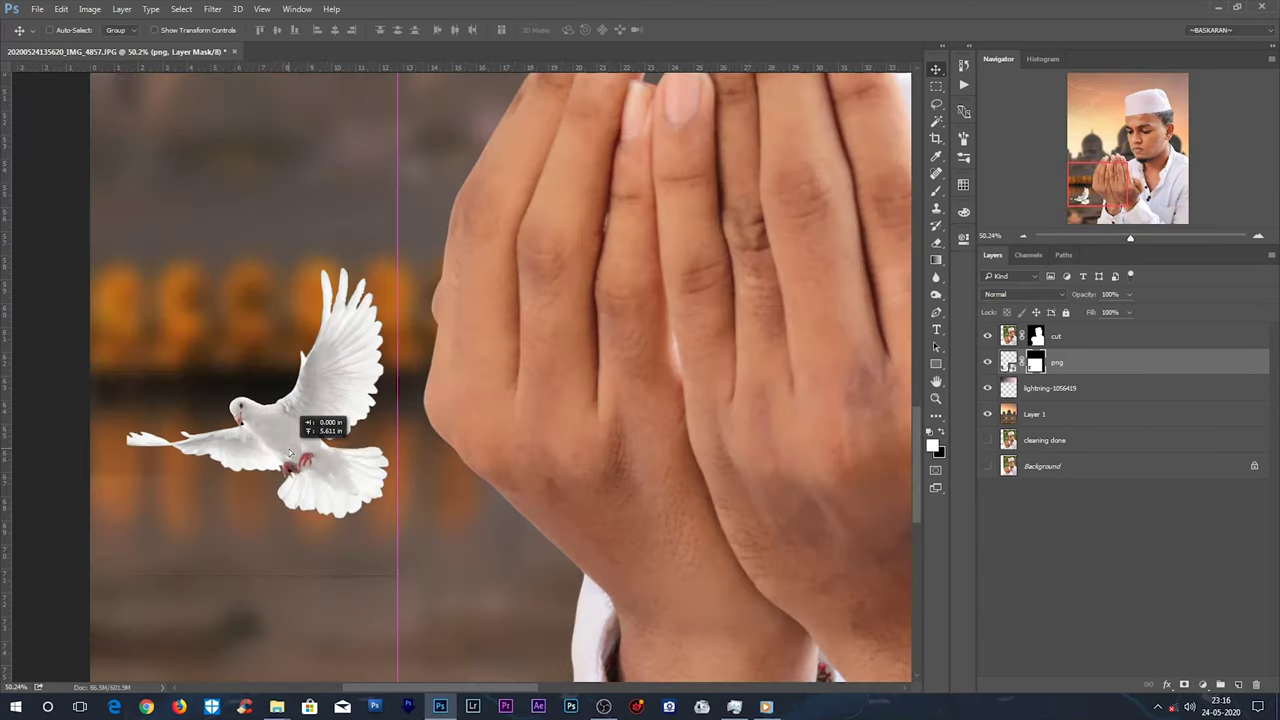
# Enlarge the dove to about 272% and position it at the lower left.
pyautogui.press('b')
pyautogui.press('x')
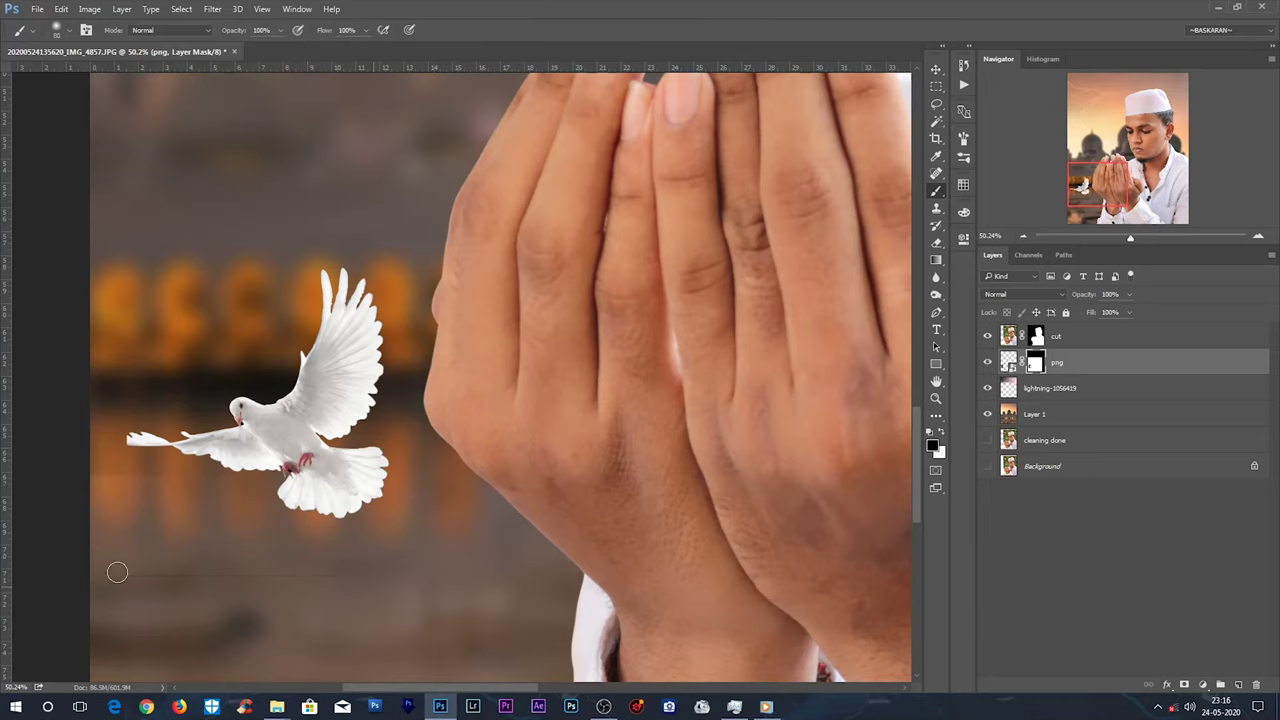
pyautogui.scroll(-3, 457, 652)
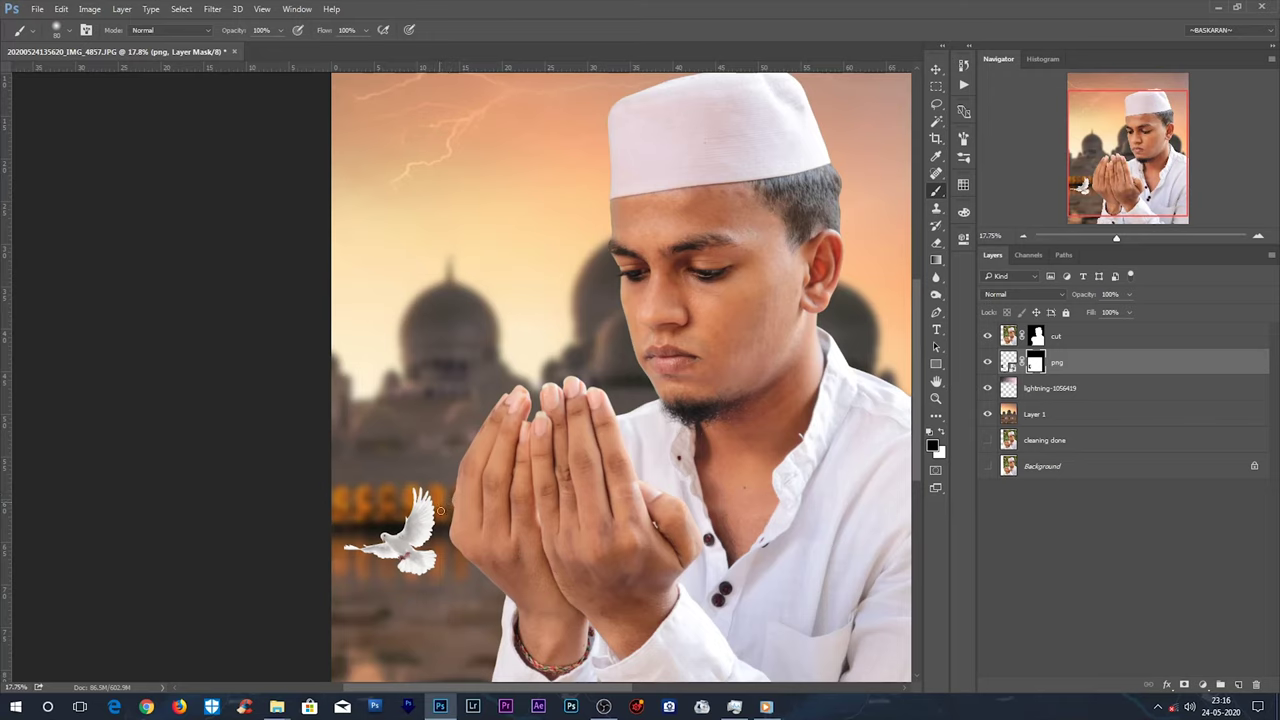
pyautogui.scroll(-1, 439, 547)
pyautogui.press('v')
pyautogui.hotkey('ctrl', 't')
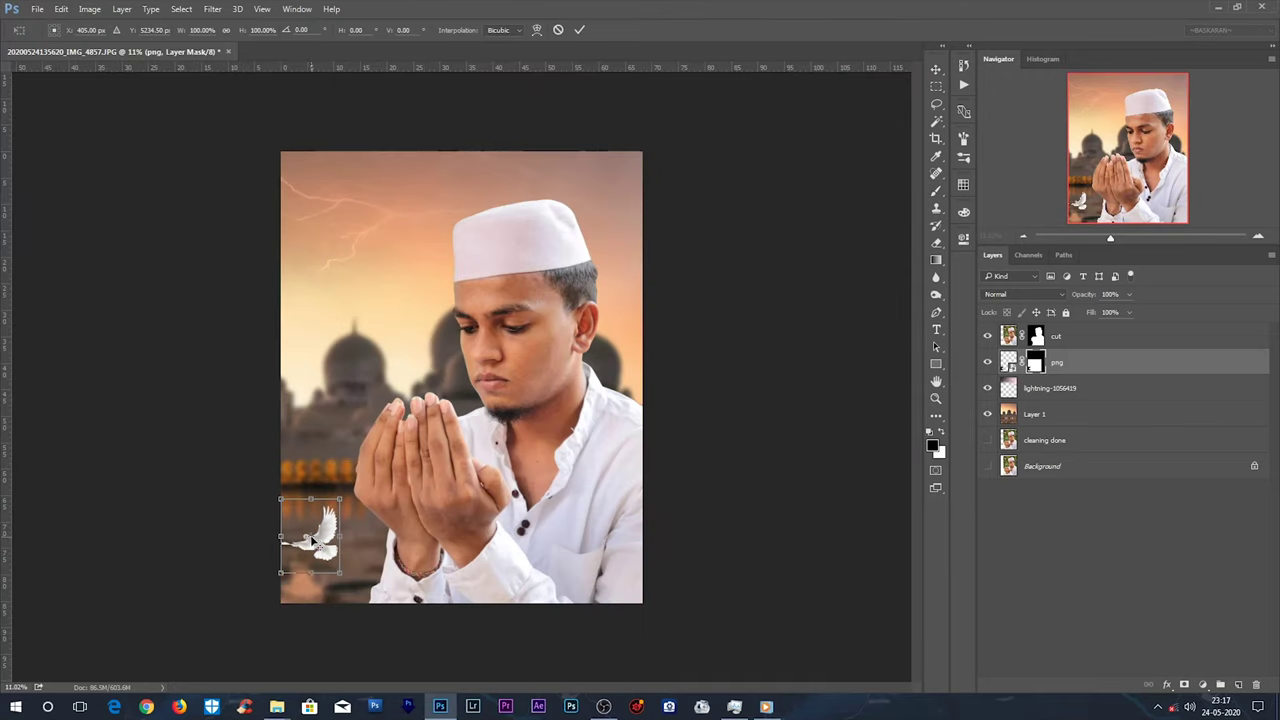
pyautogui.moveTo(281, 497); pyautogui.dragTo(177, 371)
pyautogui.moveTo(301, 461); pyautogui.dragTo(362, 527)
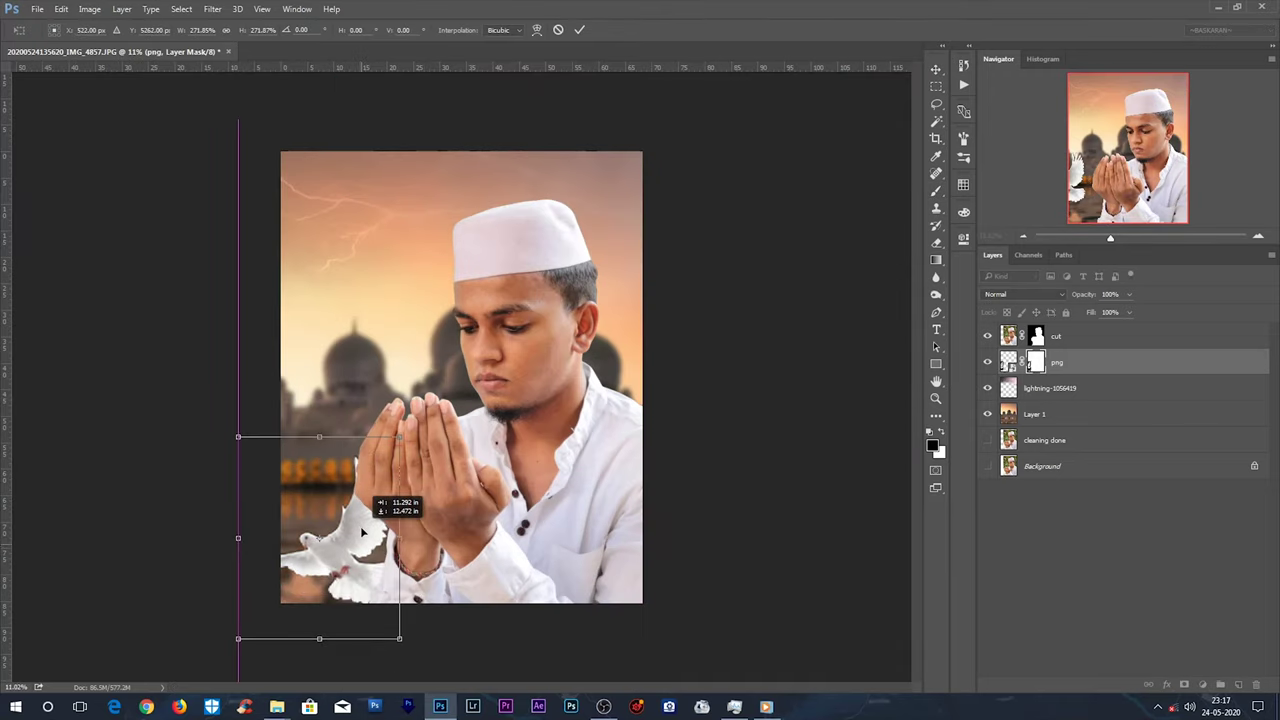
pyautogui.press('Return')
# Convert the dove layer to a smart object and apply a 5.2 px Gaussian Blur.
pyautogui.click(212, 9)
pyautogui.click(420, 203)
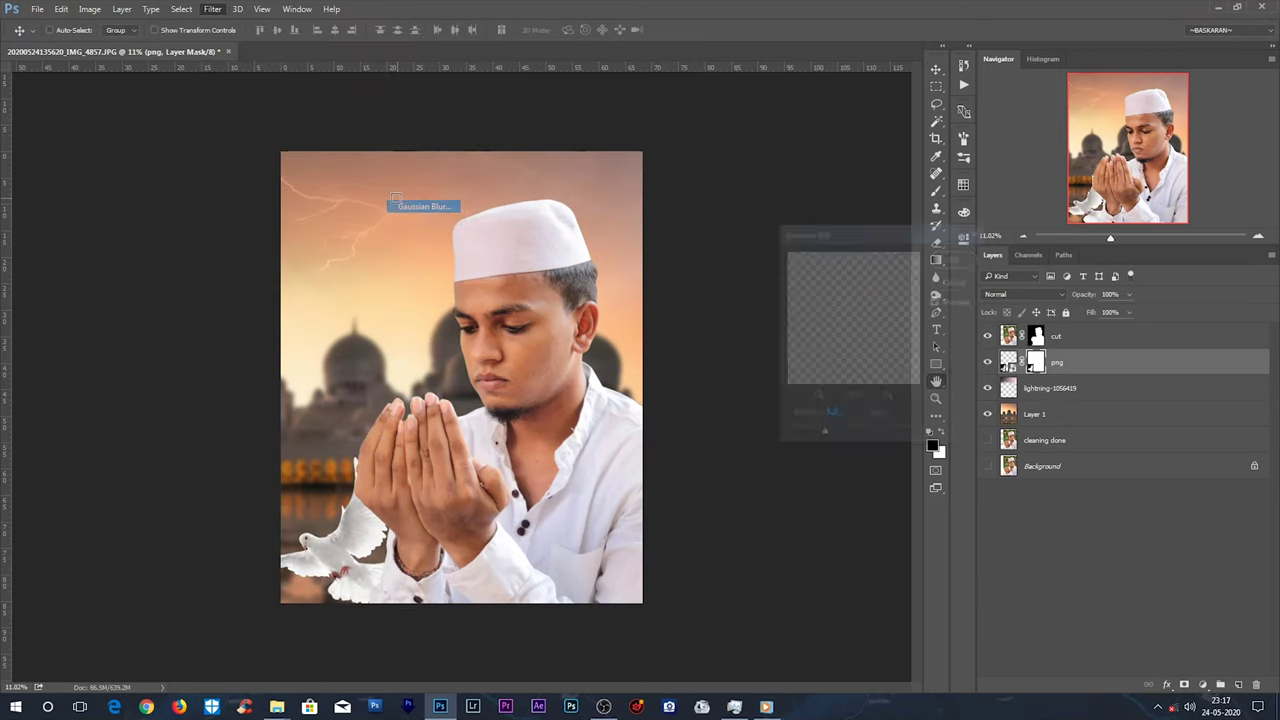
pyautogui.moveTo(829, 437); pyautogui.dragTo(843, 440)
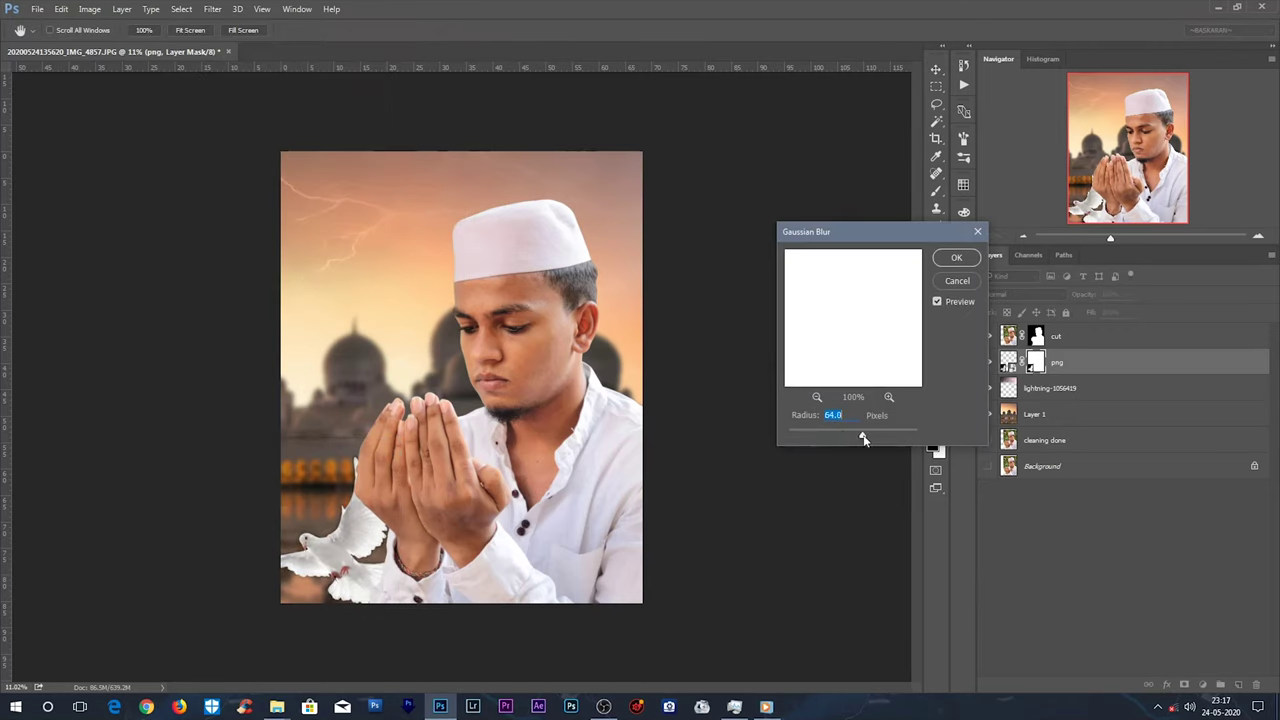
pyautogui.moveTo(857, 435); pyautogui.dragTo(878, 438)
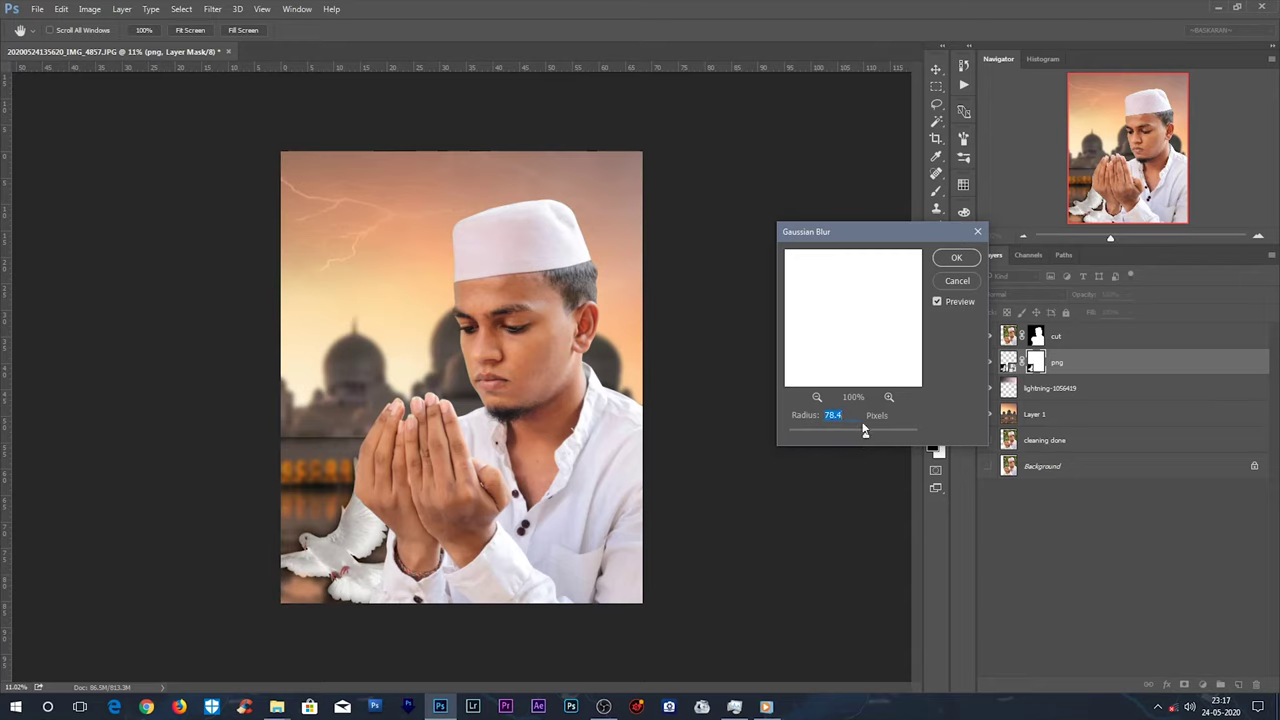
pyautogui.click(977, 231)
pyautogui.rightClick(1040, 364)
pyautogui.click(1007, 361)
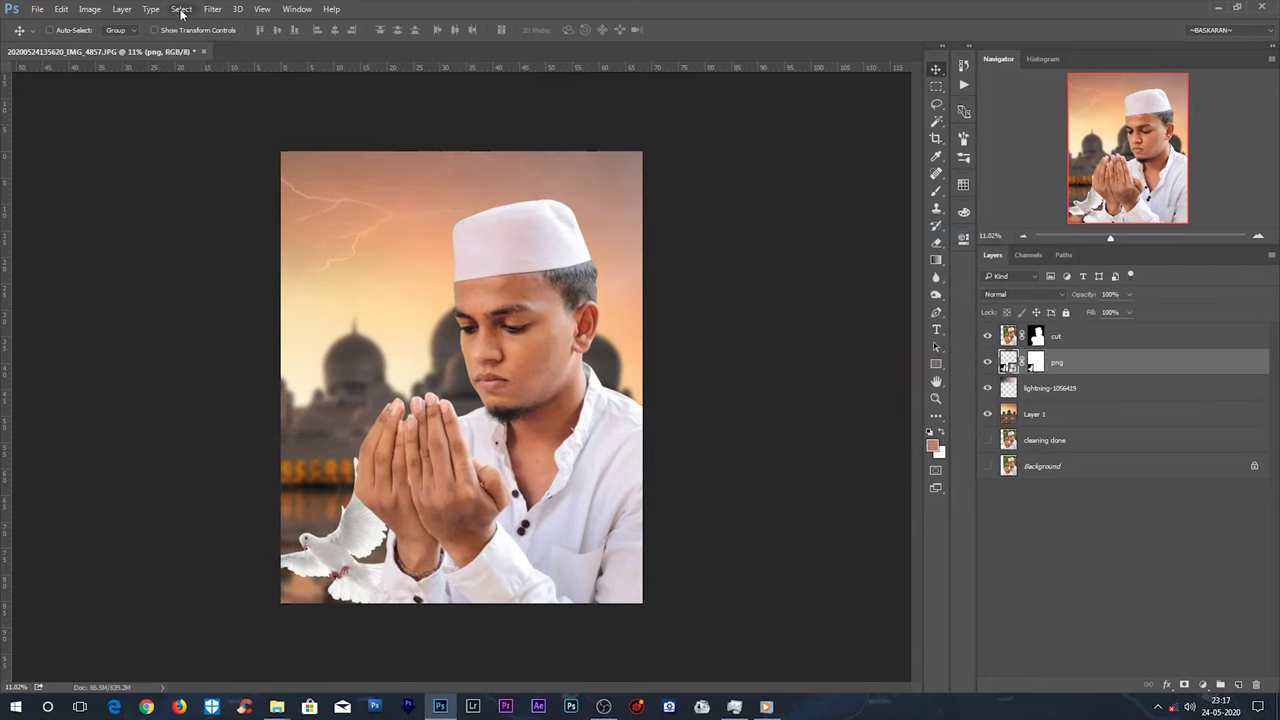
pyautogui.click(212, 9)
pyautogui.click(424, 214)
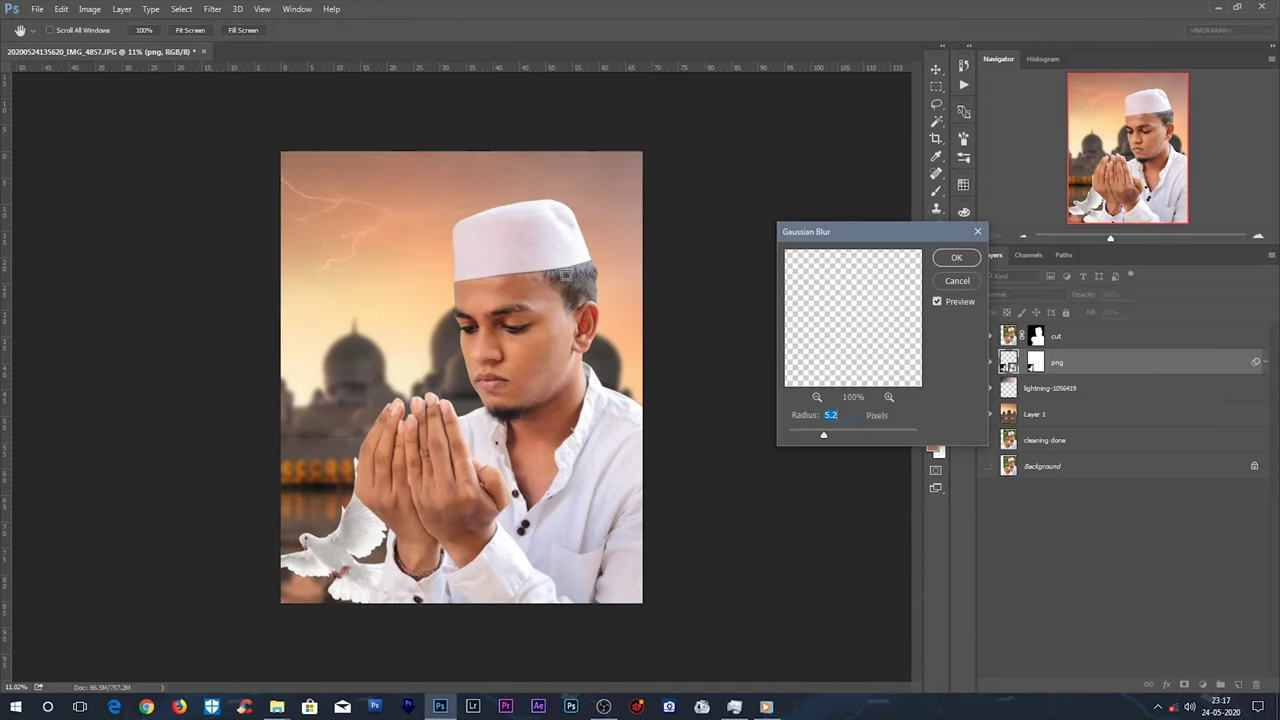
pyautogui.moveTo(825, 438); pyautogui.dragTo(843, 438)
pyautogui.press('Return')
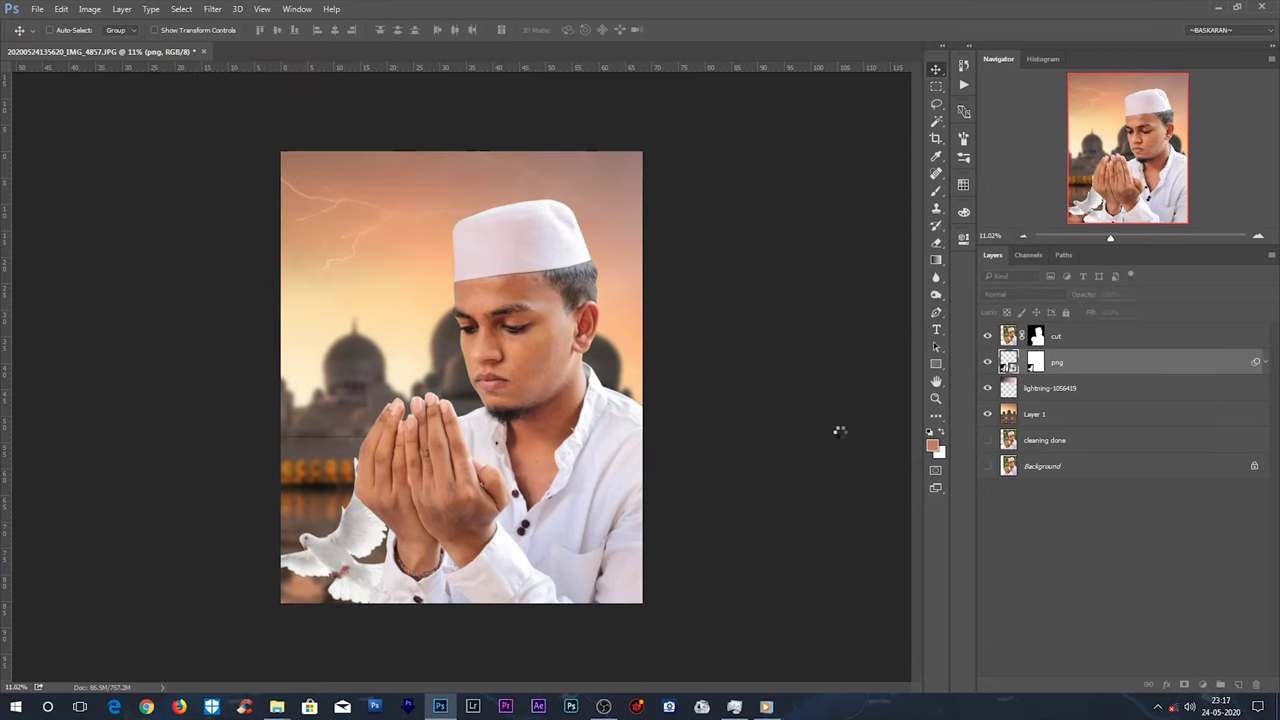
# Scale the blurred dove down and move it near the man's hands.
pyautogui.hotkey('ctrl', 't')
pyautogui.click(640, 276)
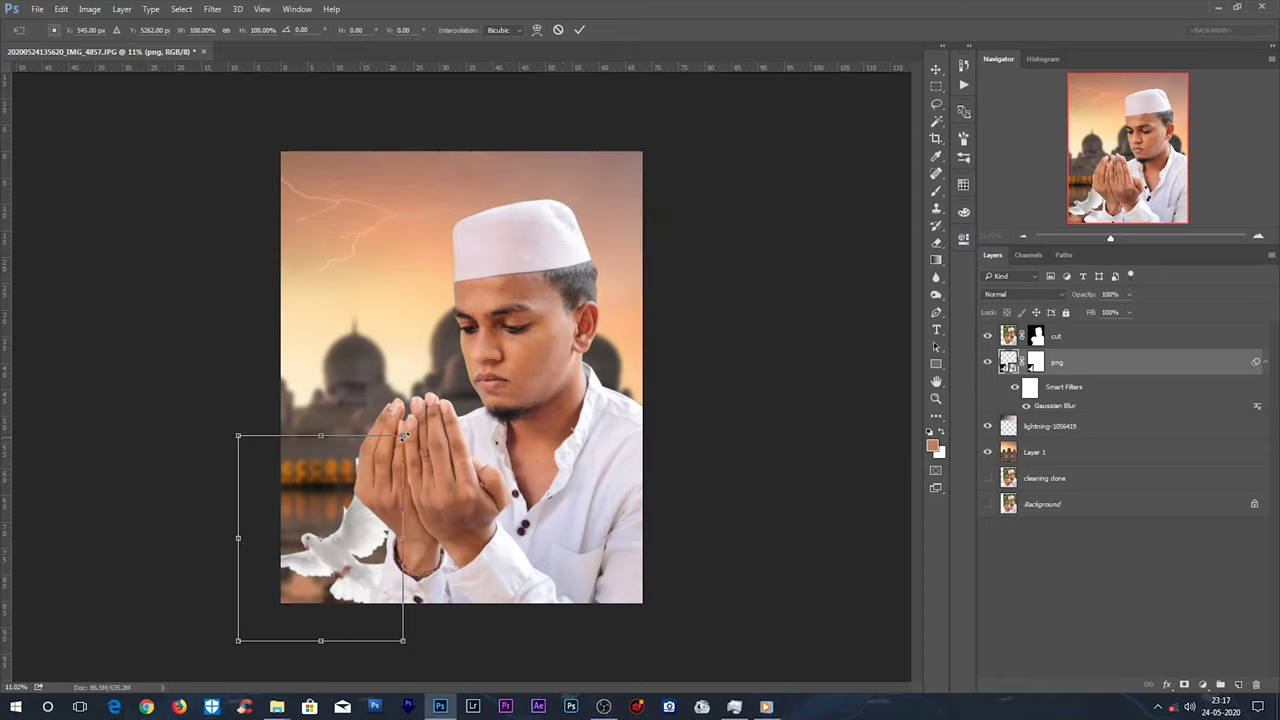
pyautogui.moveTo(400, 434); pyautogui.dragTo(371, 471)
pyautogui.moveTo(335, 545); pyautogui.dragTo(340, 540)
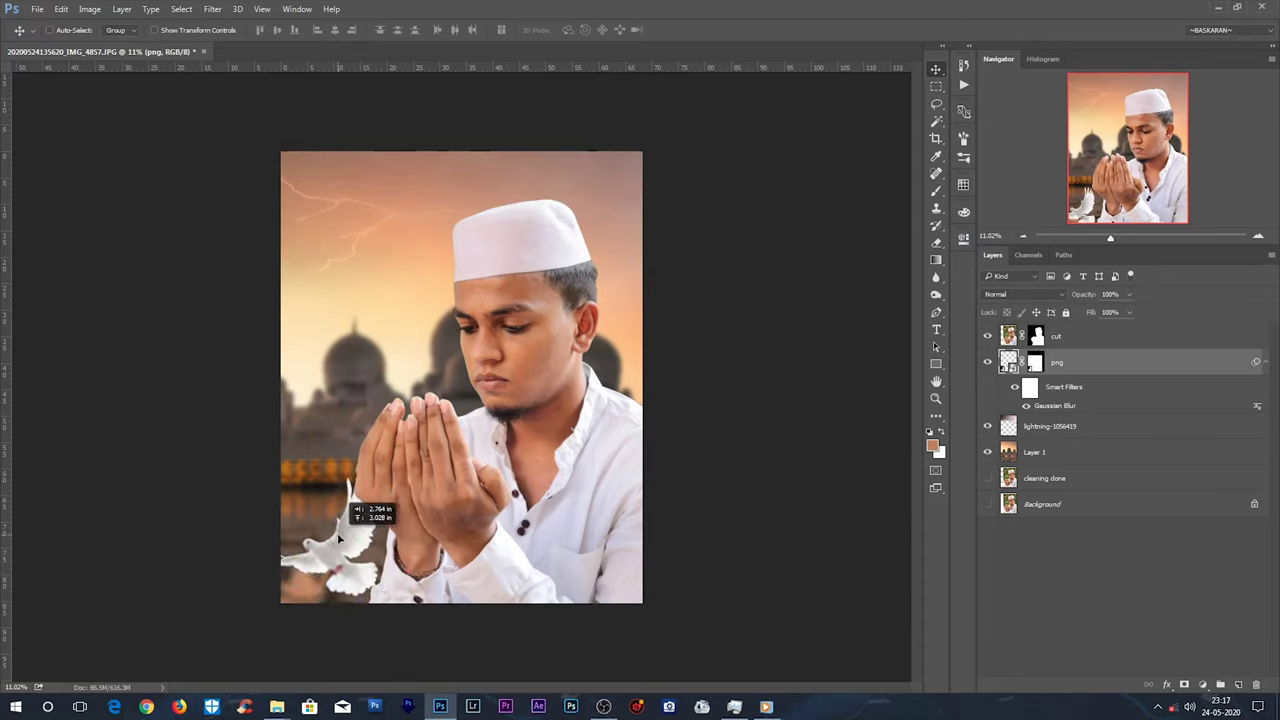
pyautogui.press('Return')
# Delete the layer mask from the png dove layer.
pyautogui.rightClick(1034, 364)
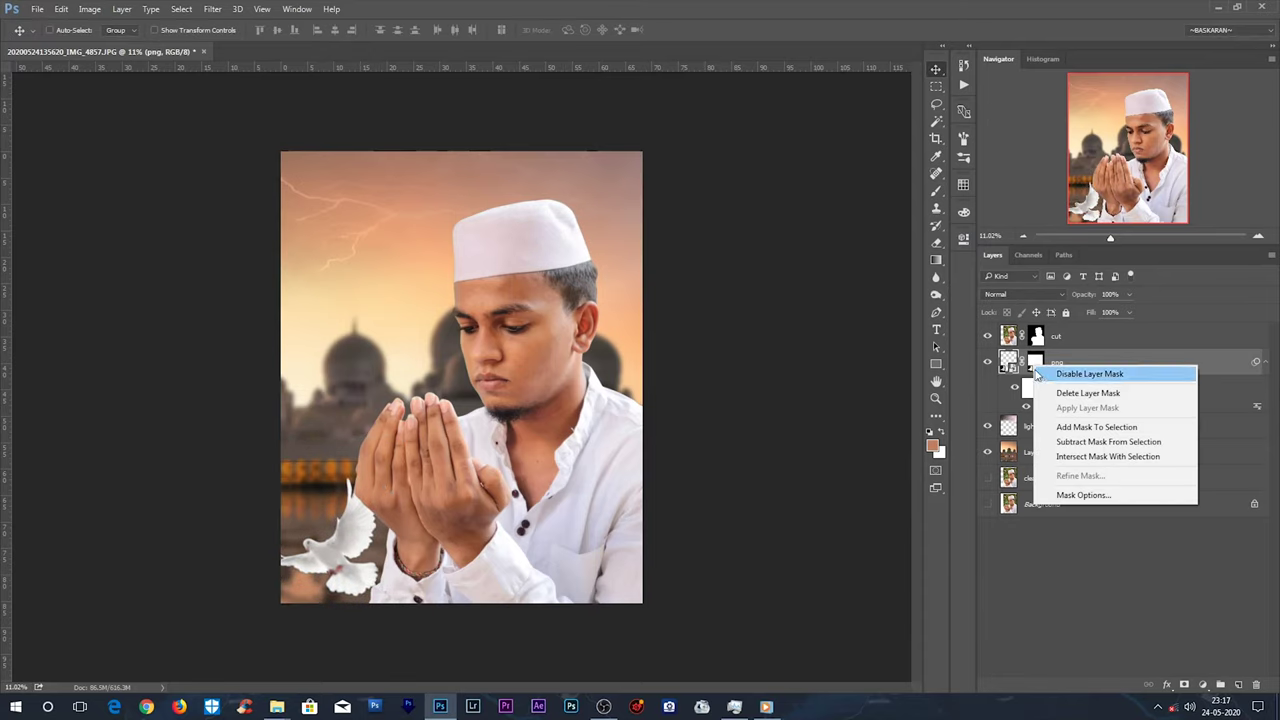
pyautogui.rightClick(1100, 355)
pyautogui.click(960, 299)
pyautogui.rightClick(1036, 362)
pyautogui.click(1100, 405)
pyautogui.press('e')
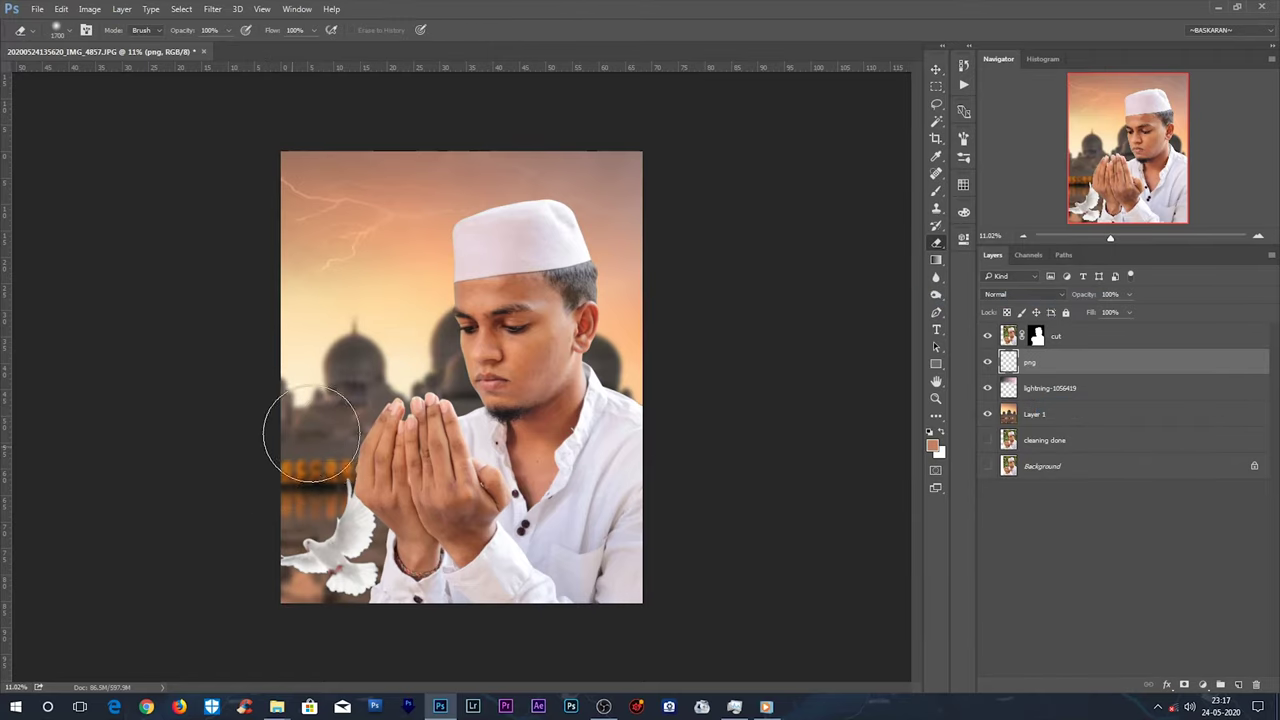
# Duplicate the dove beside the man's head, shrinking and tilting the copy.
pyautogui.press('v')
pyautogui.moveTo(364, 551)
pyautogui.mouseDown()
pyautogui.moveTo(600, 304)
pyautogui.moveTo(634, 336)
pyautogui.mouseUp()
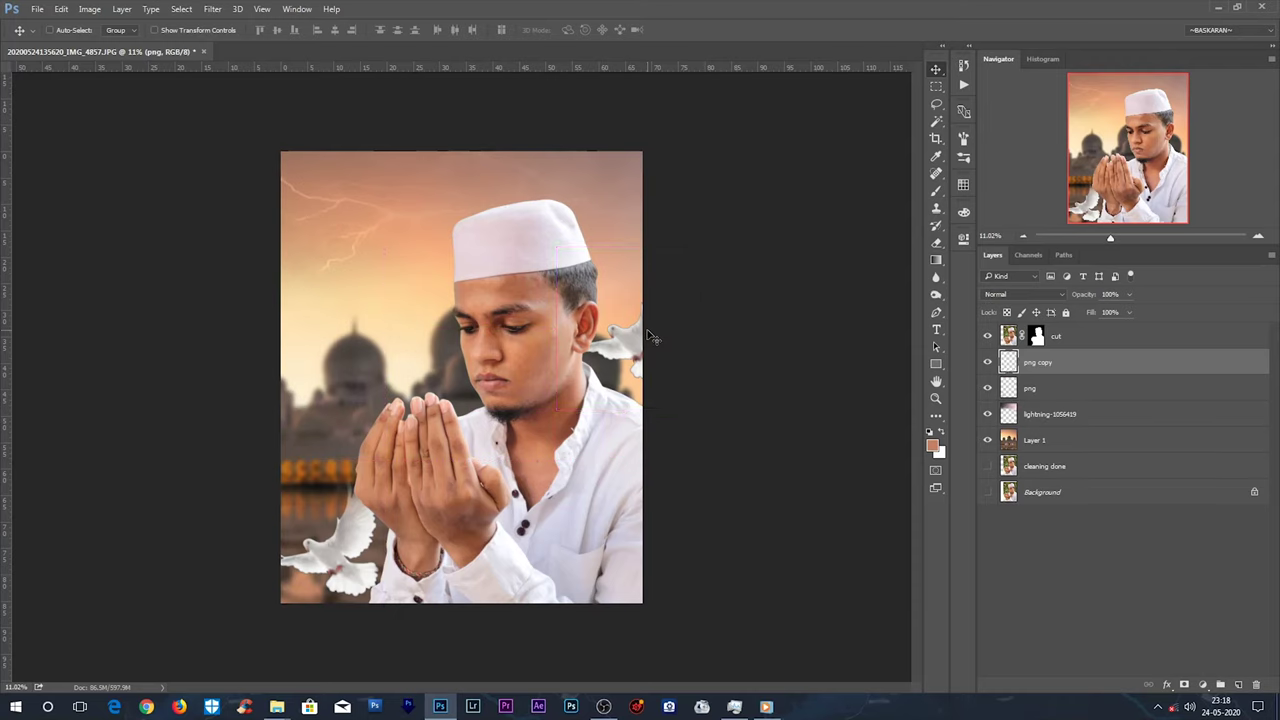
pyautogui.hotkey('ctrl', 't')
pyautogui.moveTo(728, 270)
pyautogui.mouseDown()
pyautogui.moveTo(600, 365)
pyautogui.moveTo(308, 318)
pyautogui.mouseUp()
pyautogui.press('Return')
# Flip the second dove copy horizontally and place it at the left edge.
pyautogui.hotkey('ctrl', 't')
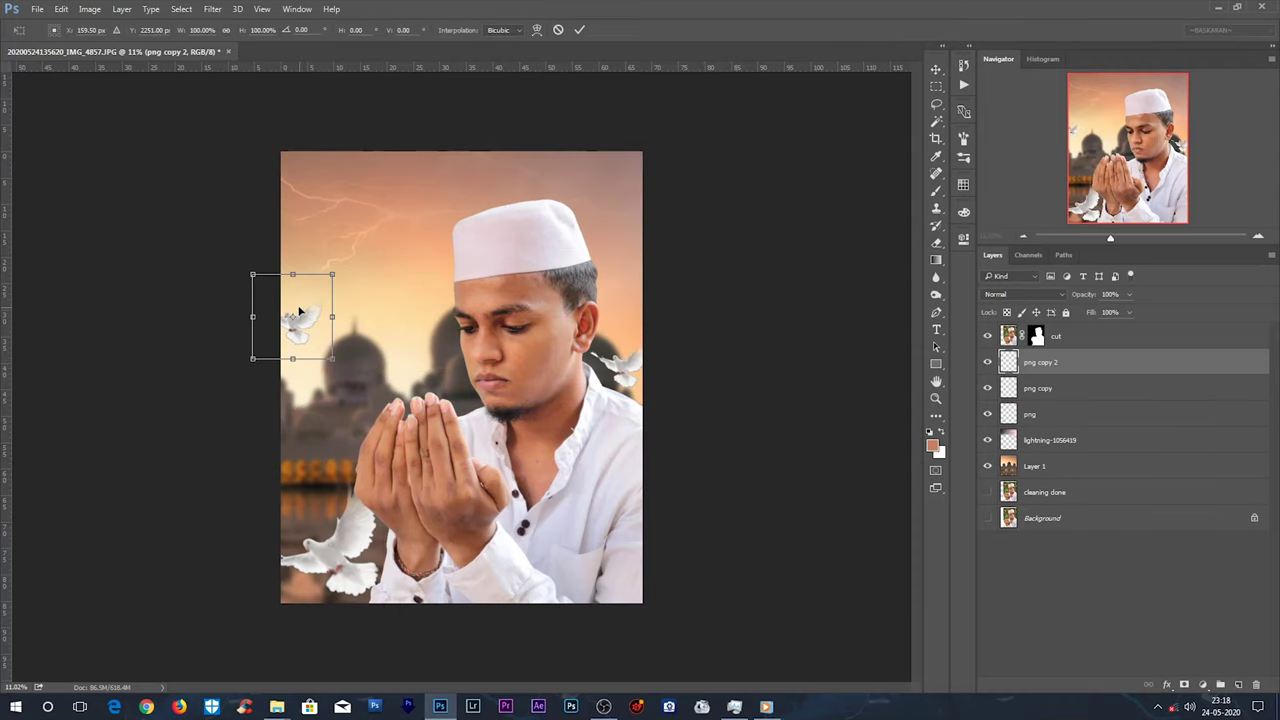
pyautogui.rightClick(303, 311)
pyautogui.click(340, 504)
pyautogui.moveTo(300, 350); pyautogui.dragTo(289, 323)
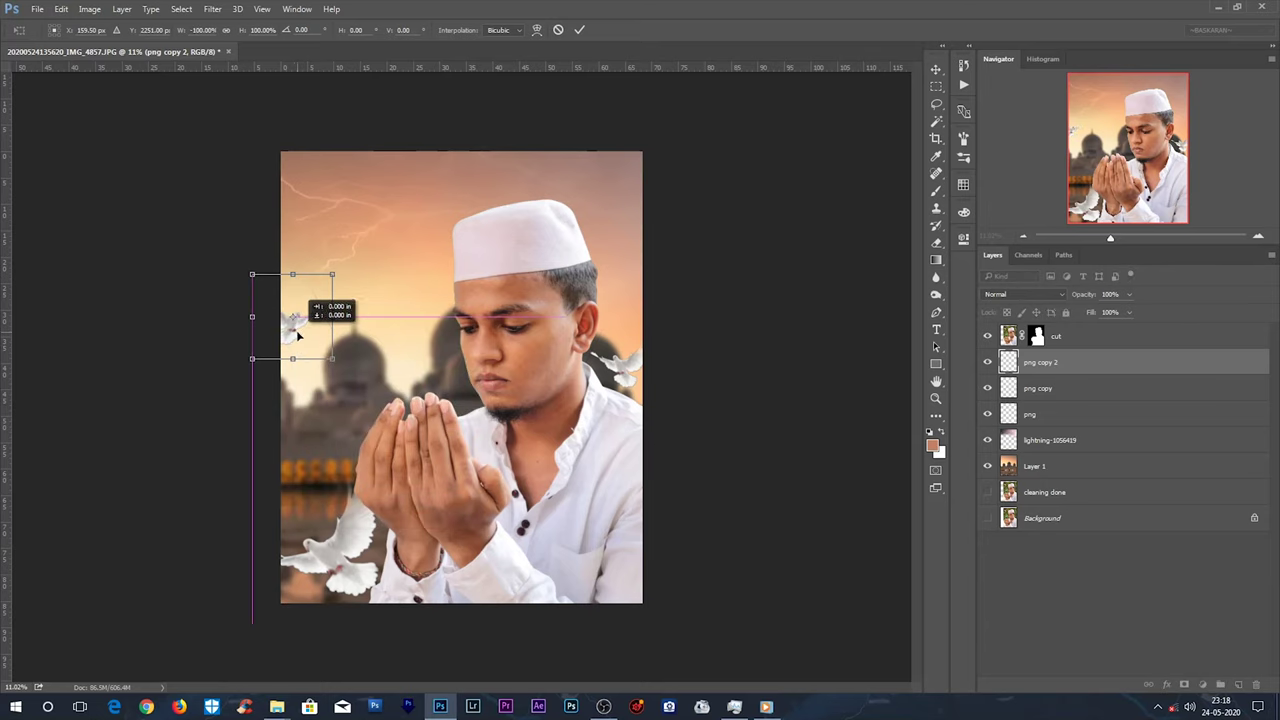
pyautogui.press('Return')
# Set a small eraser, fit the image on screen, and dismiss the Gaussian Blur dialog.
pyautogui.scroll(3, 286, 300)
pyautogui.press('e')
pyautogui.press('[')
pyautogui.press('[')
pyautogui.press('[')
pyautogui.hotkey('ctrl', '0')
pyautogui.click(212, 9)
pyautogui.click(420, 206)
pyautogui.press('Return')
# With Layer 1 selected, bring the lens-flare image from the 2020 eid folder into Photoshop.
pyautogui.click(1010, 390)
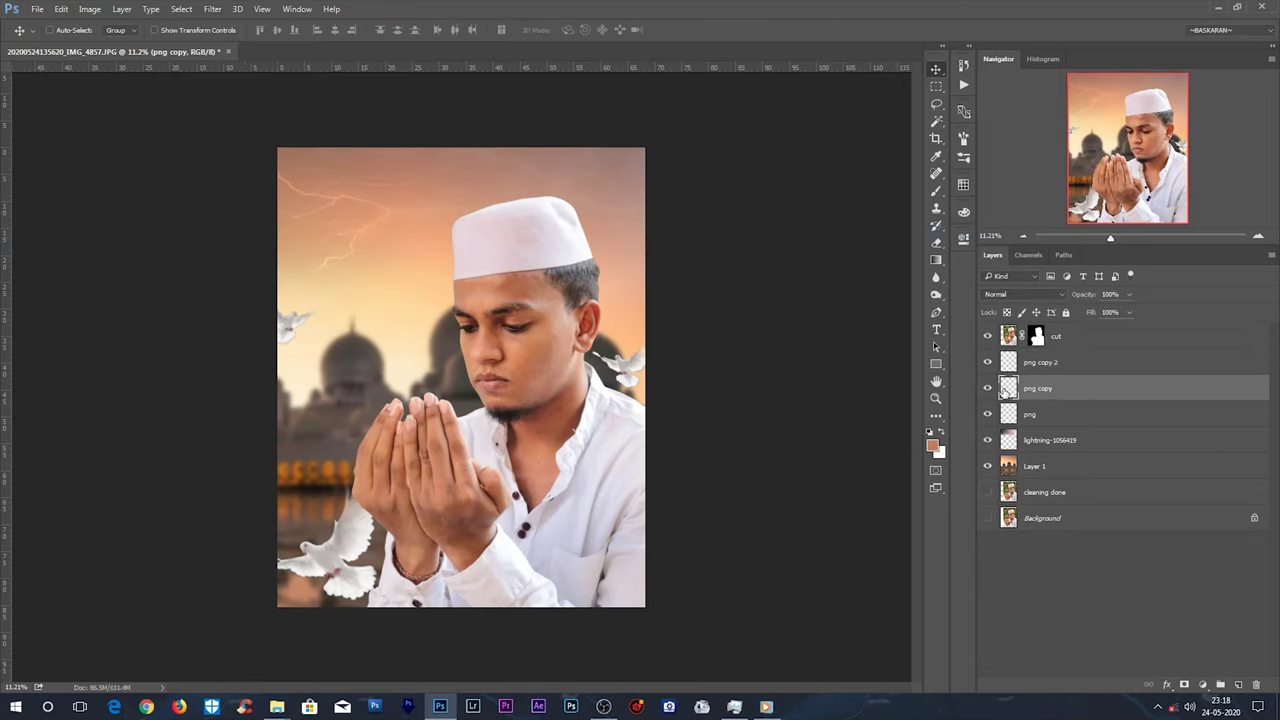
pyautogui.click(1064, 413)
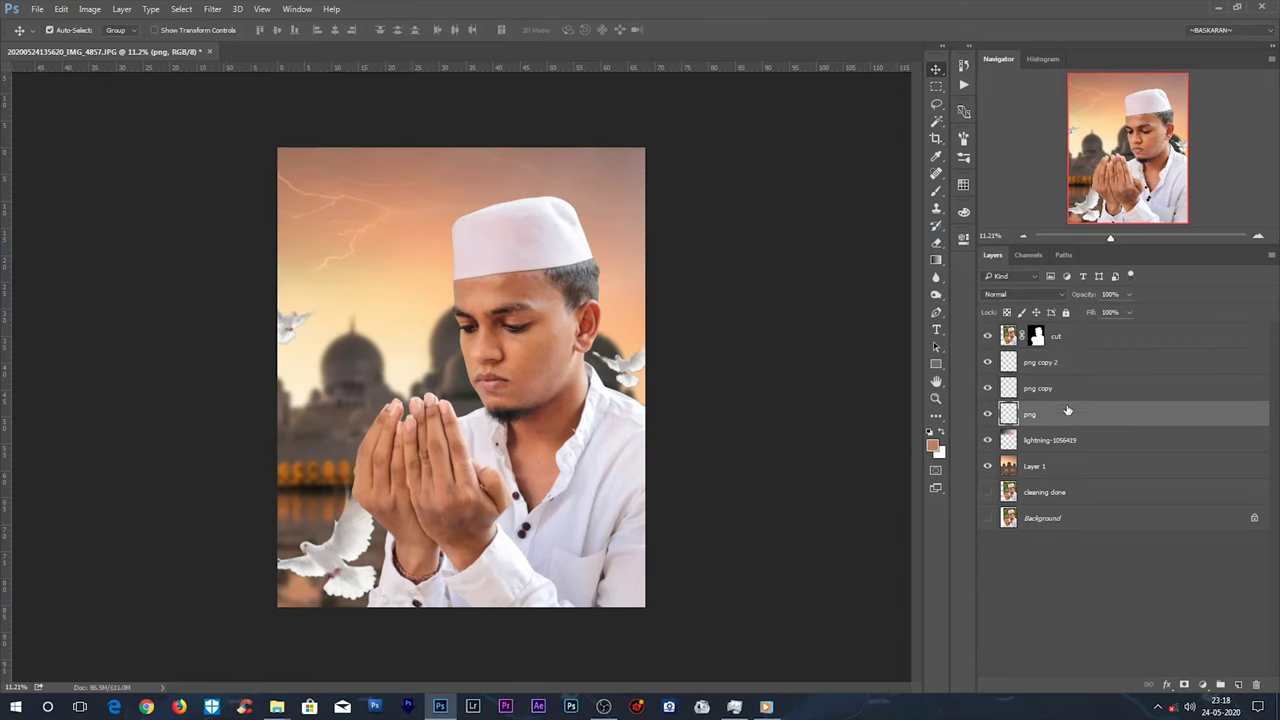
pyautogui.click(1045, 466)
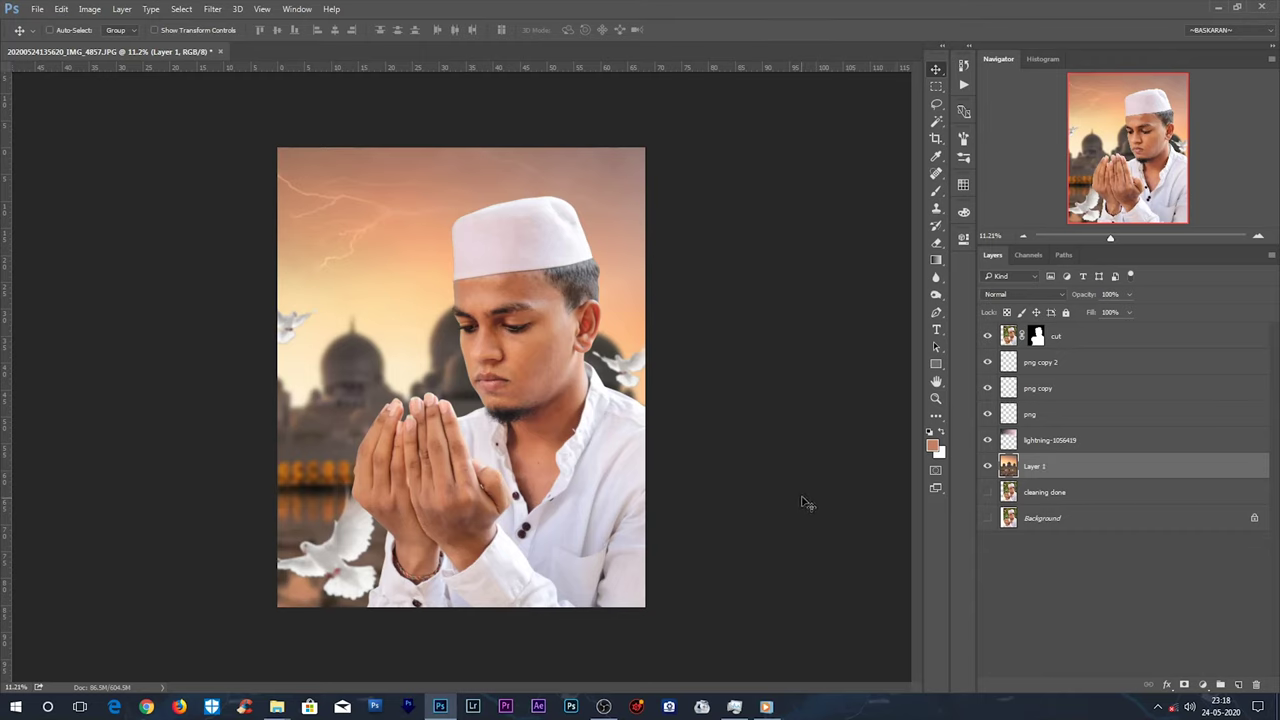
pyautogui.click(243, 641)
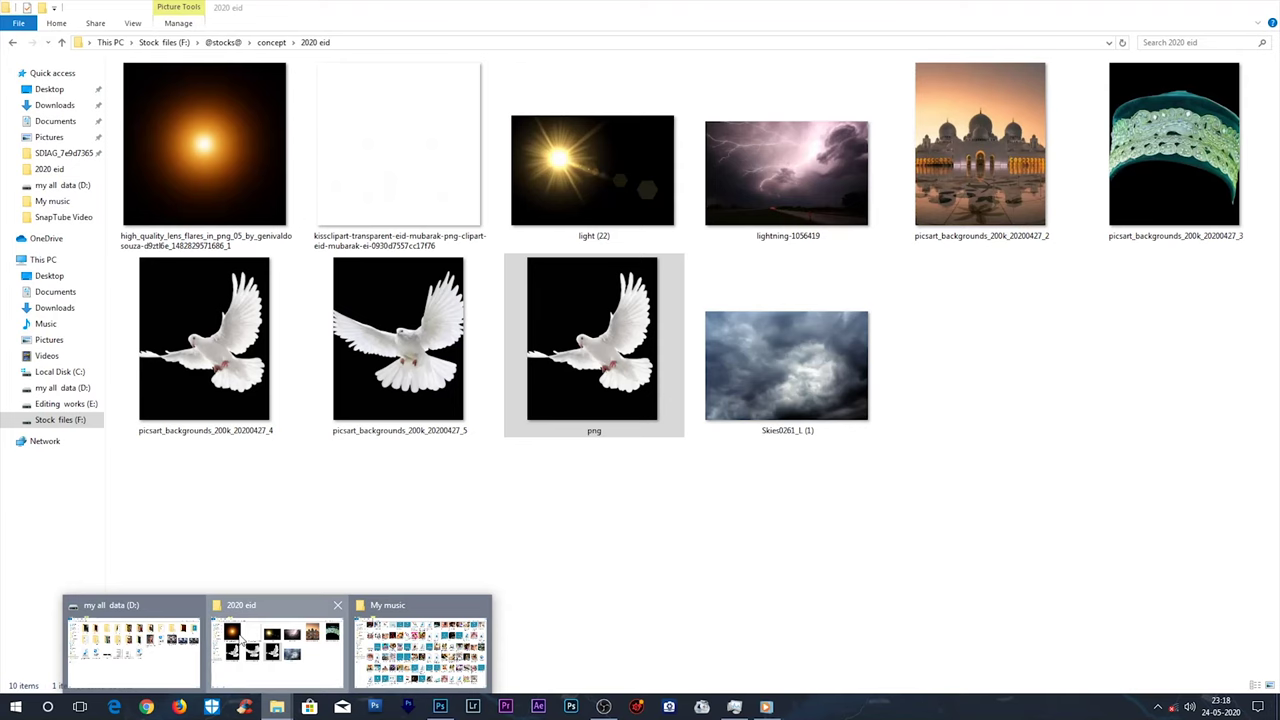
pyautogui.click(240, 265)
pyautogui.moveTo(200, 165); pyautogui.dragTo(448, 712)
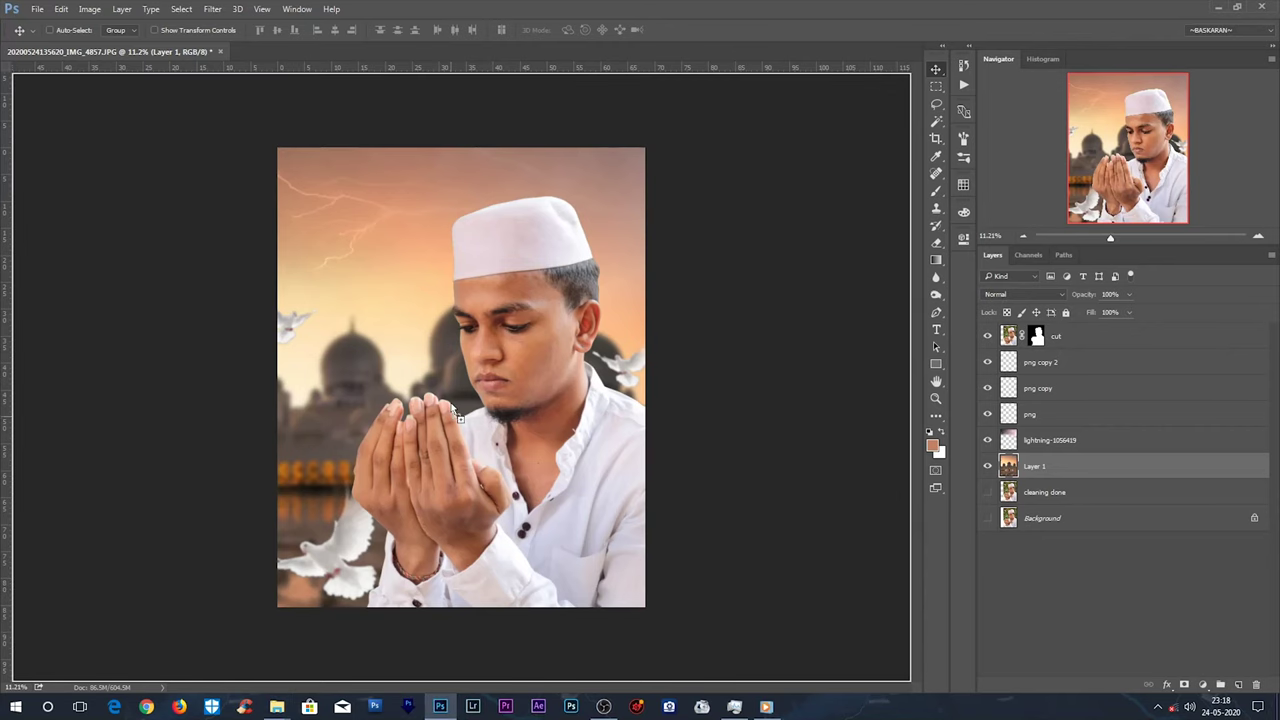
pyautogui.moveTo(448, 712); pyautogui.dragTo(460, 377)
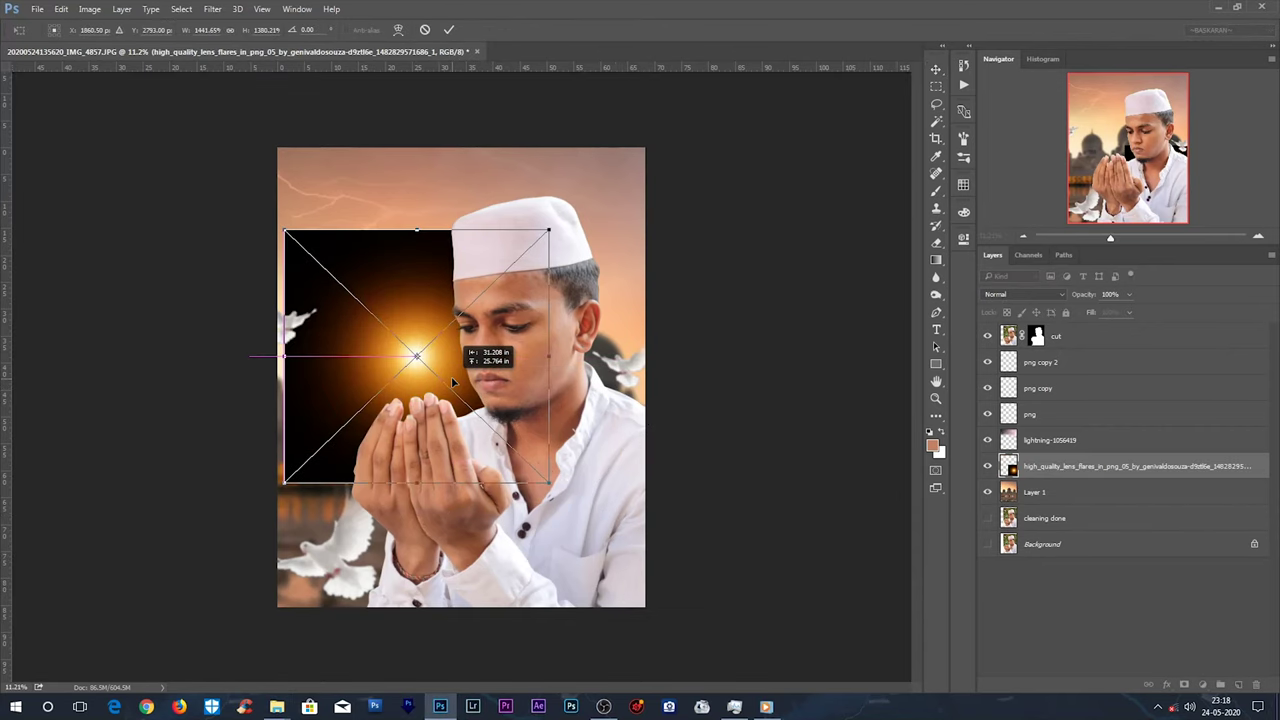
# Commit the lens flare, blend it in Screen mode, and nudge the glow between the domes.
pyautogui.press('Return')
pyautogui.scroll(2, 451, 374)
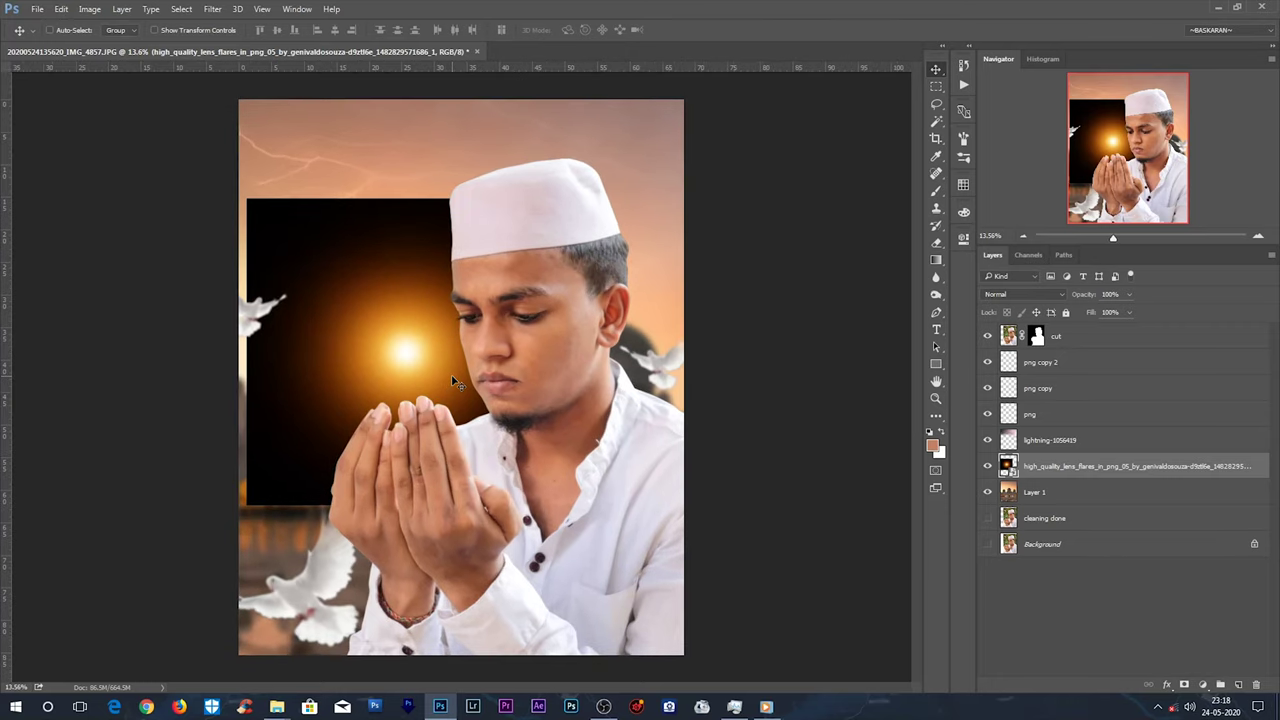
pyautogui.click(1030, 294)
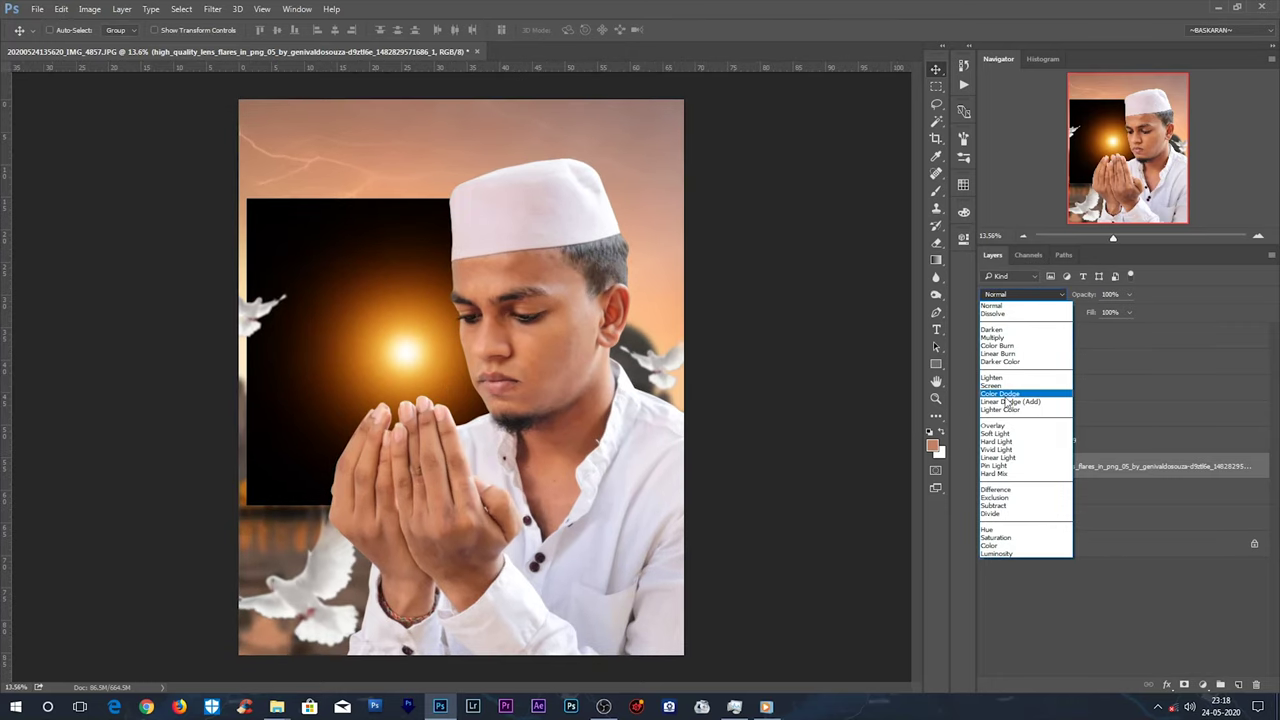
pyautogui.click(1000, 385)
pyautogui.moveTo(428, 352); pyautogui.dragTo(430, 340)
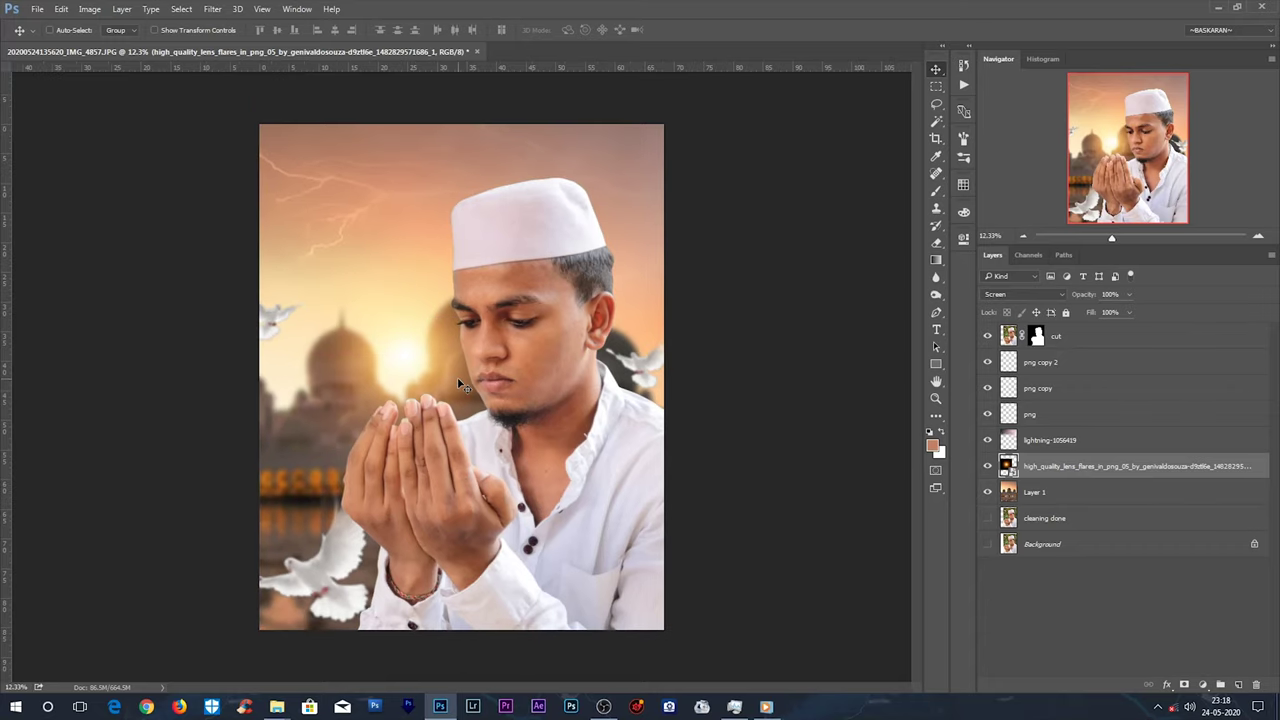
pyautogui.keyDown('ctrl'); pyautogui.click(1038, 337); pyautogui.keyUp('ctrl')
pyautogui.click(1070, 338)
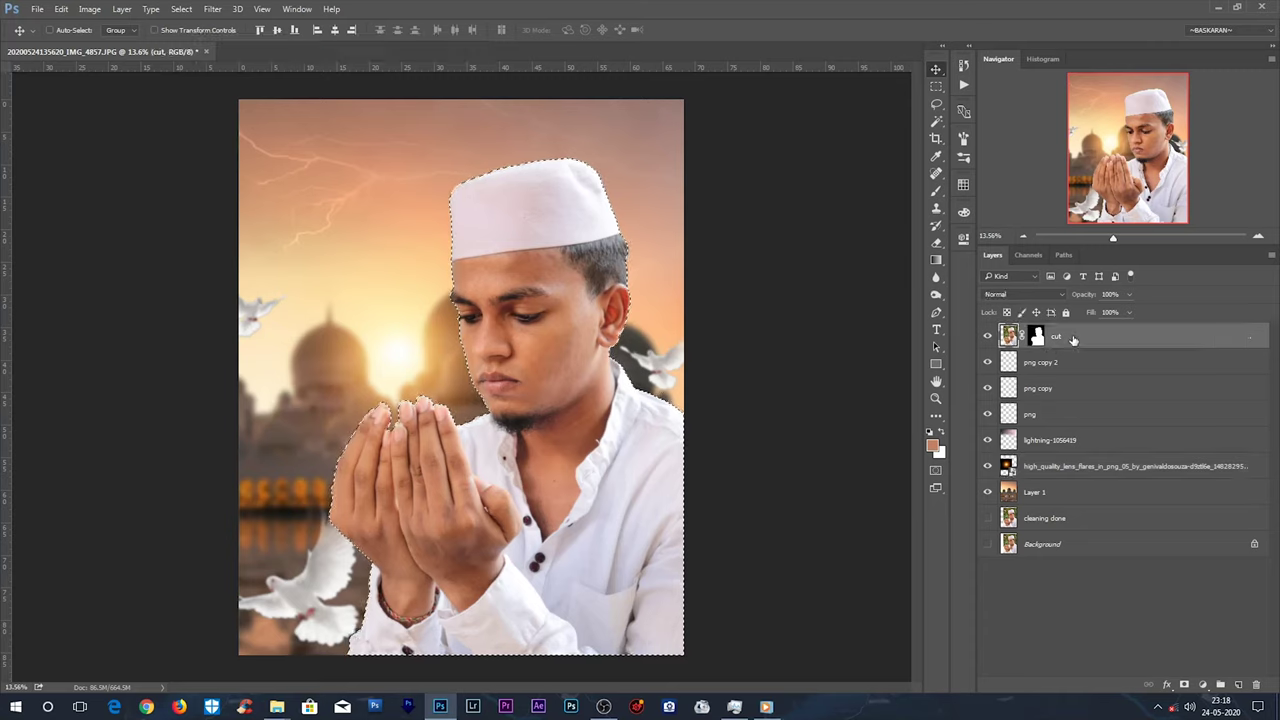
# Add a new layer and sample the warm sunset colour with a 5 by 5 Average eyedropper.
pyautogui.hotkey('ctrl', 'shift', 'alt', 'n')
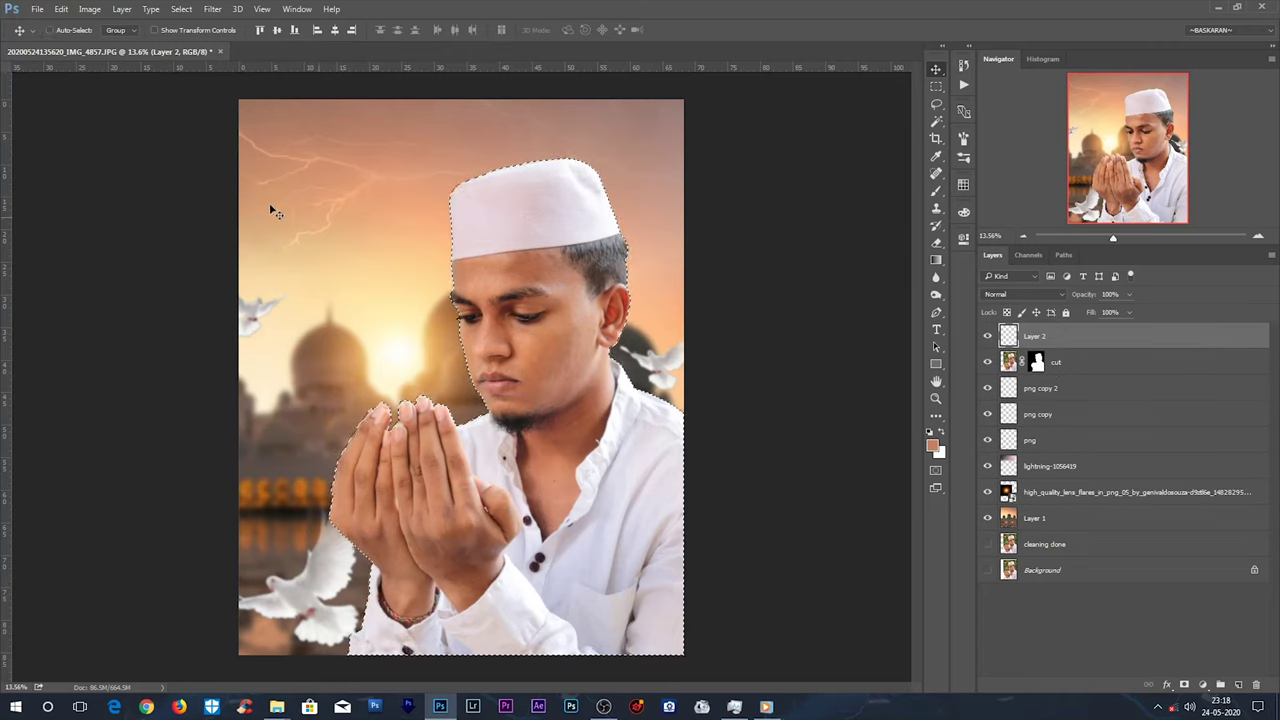
pyautogui.press('i')
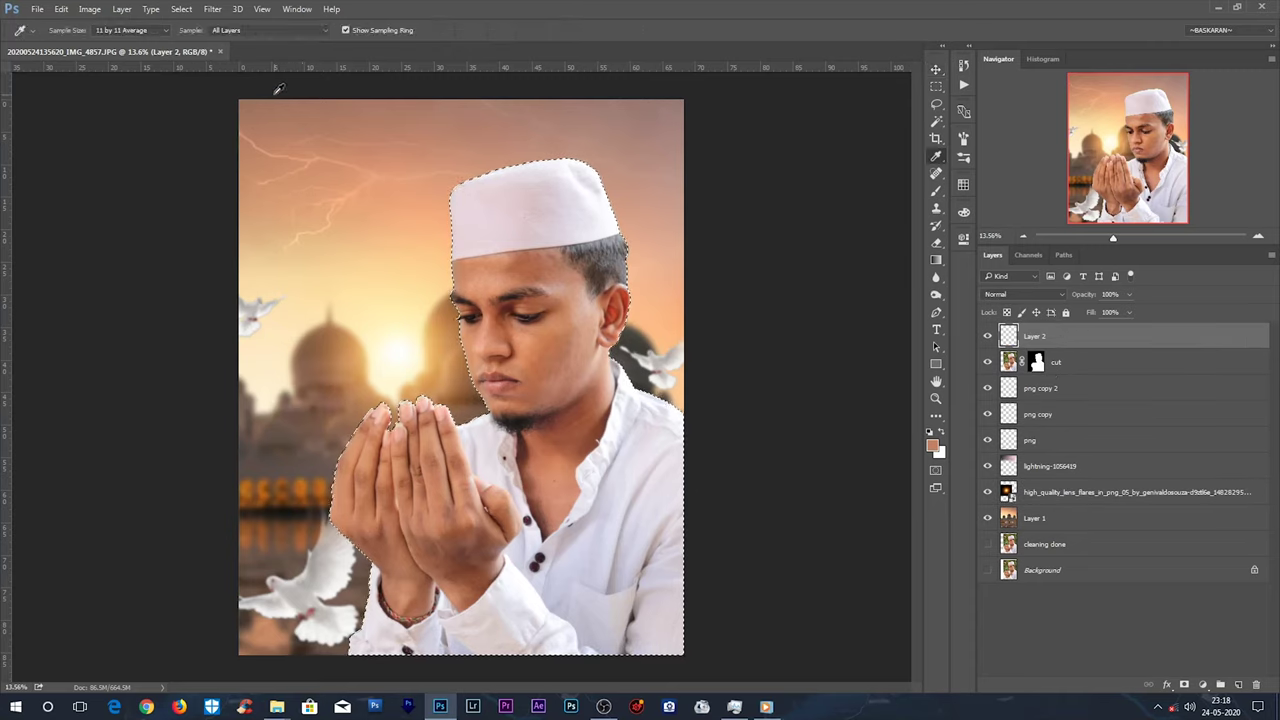
pyautogui.click(130, 30)
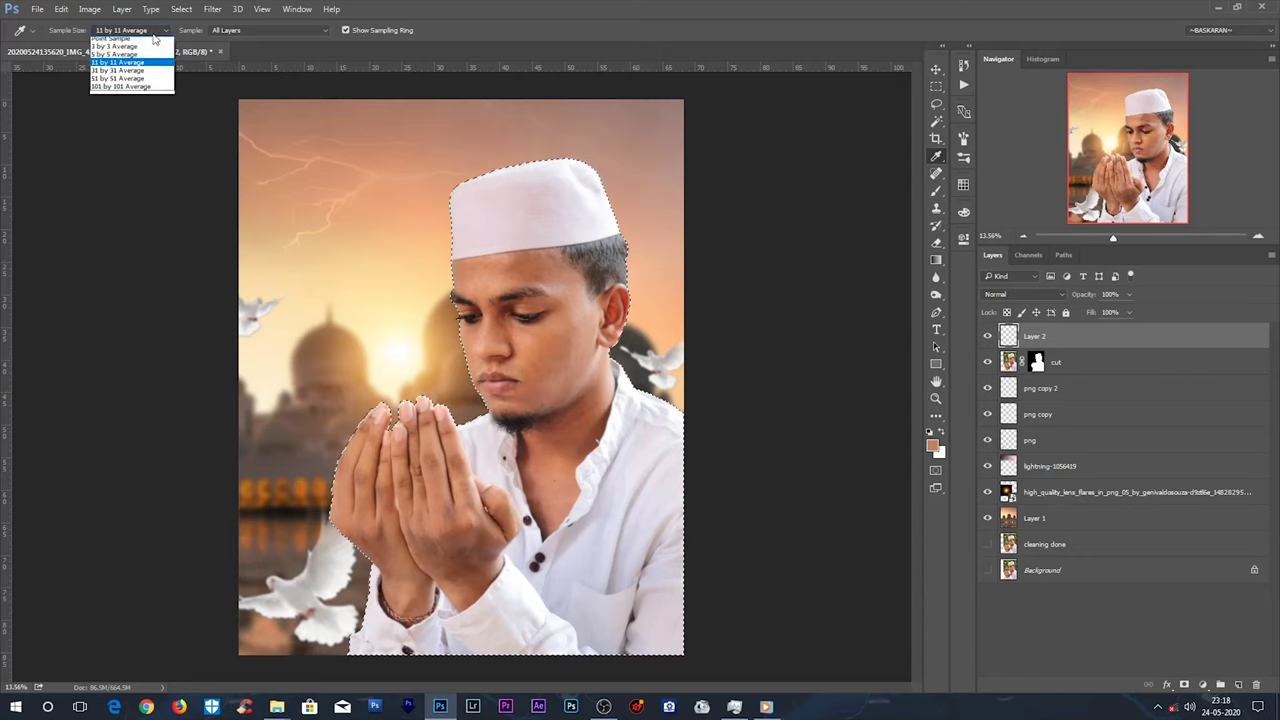
pyautogui.click(122, 58)
pyautogui.click(434, 342)
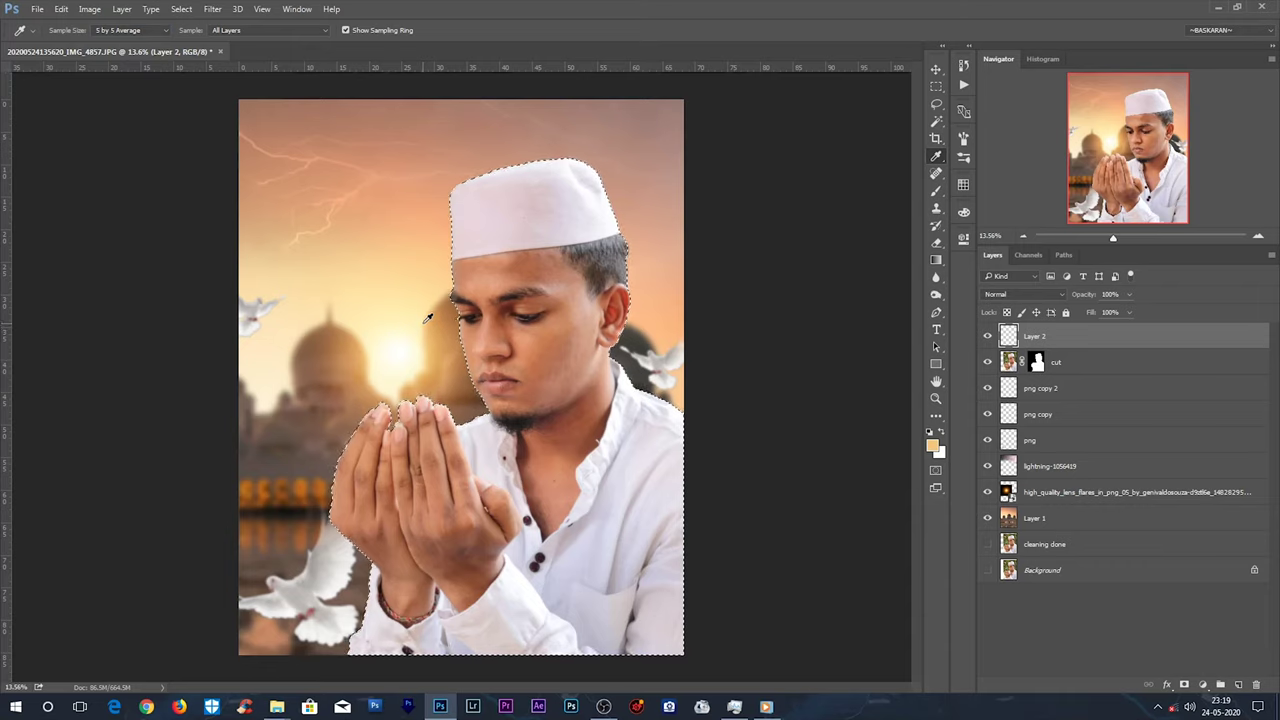
# Enlarge the brush to about 1300 px for painting the warm glow.
pyautogui.press('b')
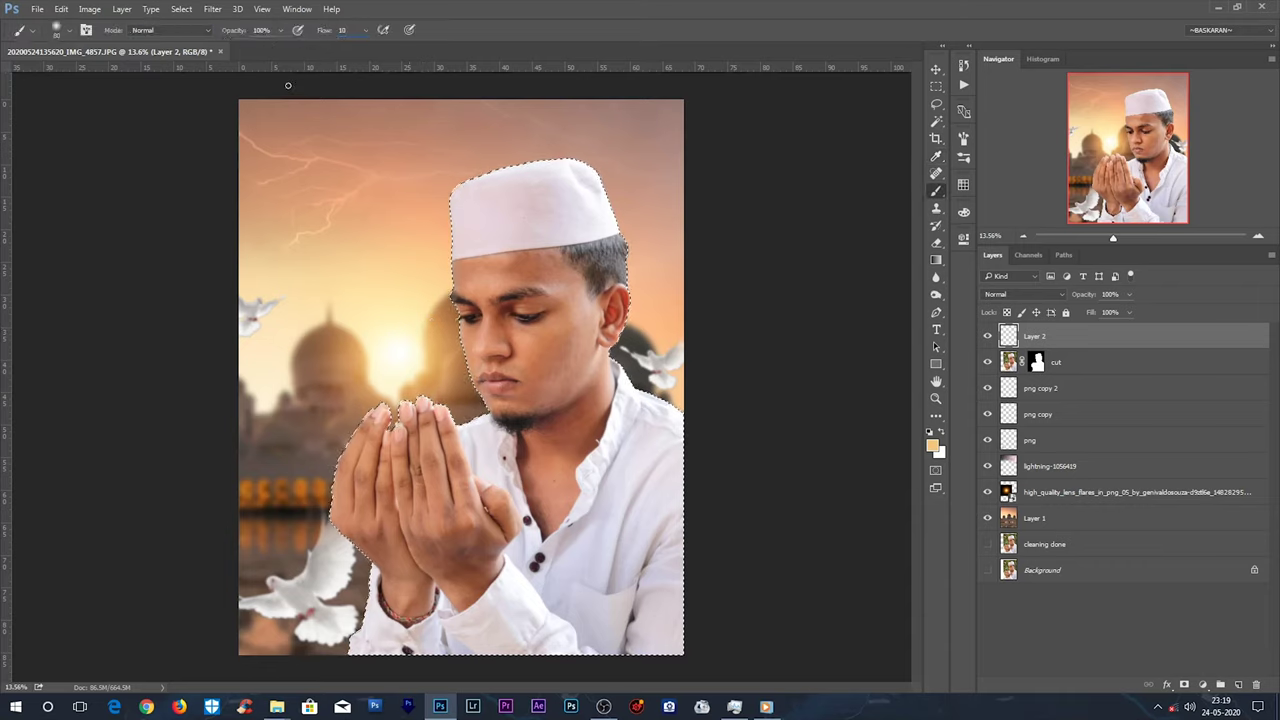
pyautogui.press(']')
pyautogui.press(']')
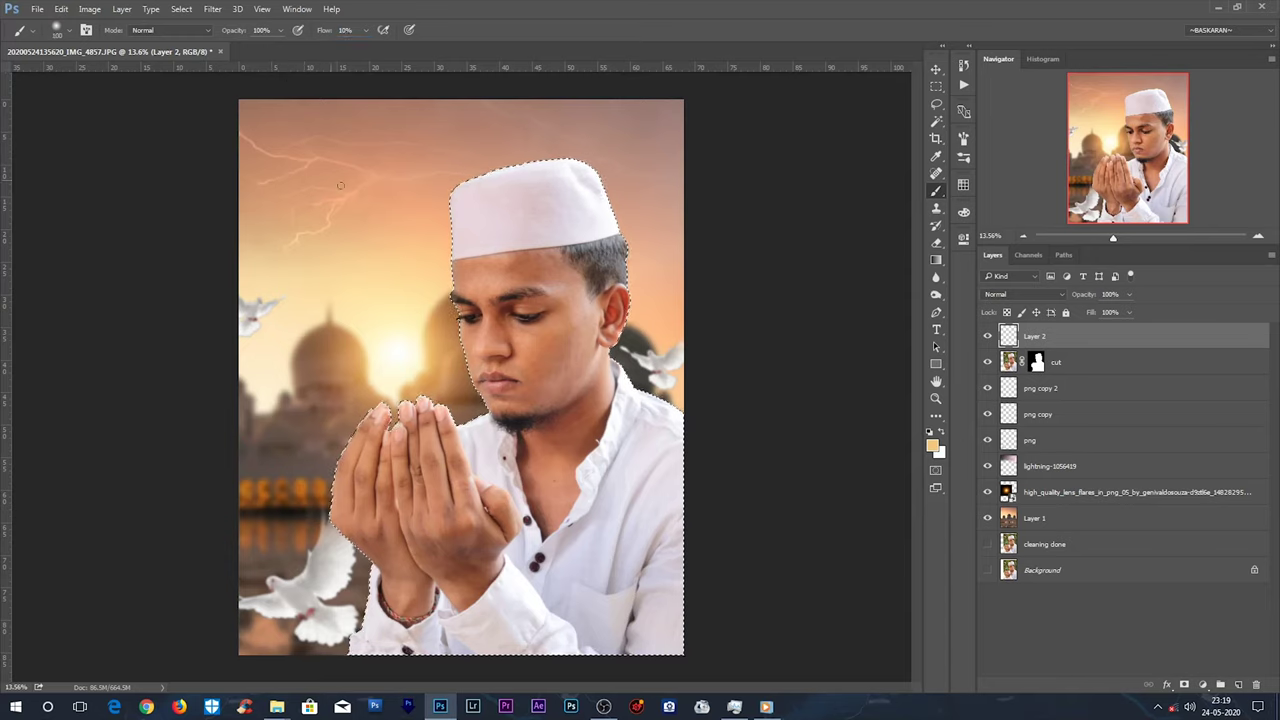
pyautogui.press(']')
pyautogui.press(']')
pyautogui.press(']')
pyautogui.press(']')
pyautogui.press(']')
pyautogui.press(']')
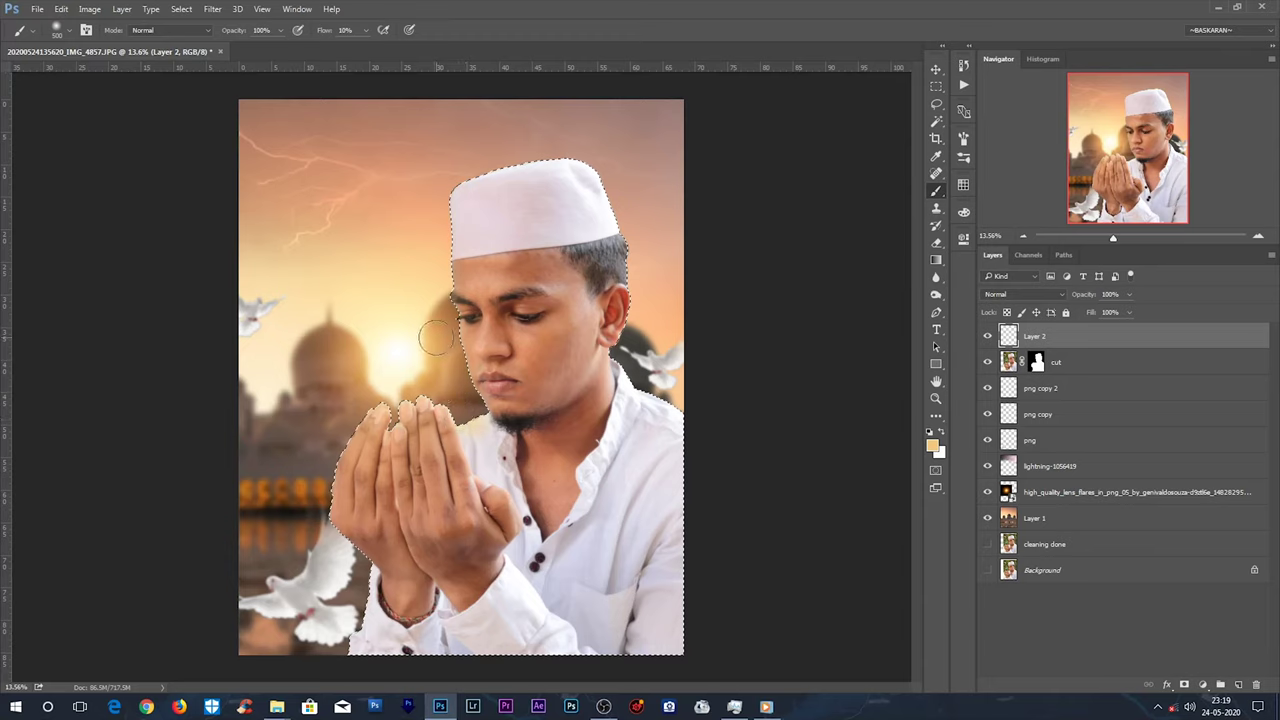
pyautogui.press(']')
pyautogui.press(']')
pyautogui.press(']')
pyautogui.press(']')
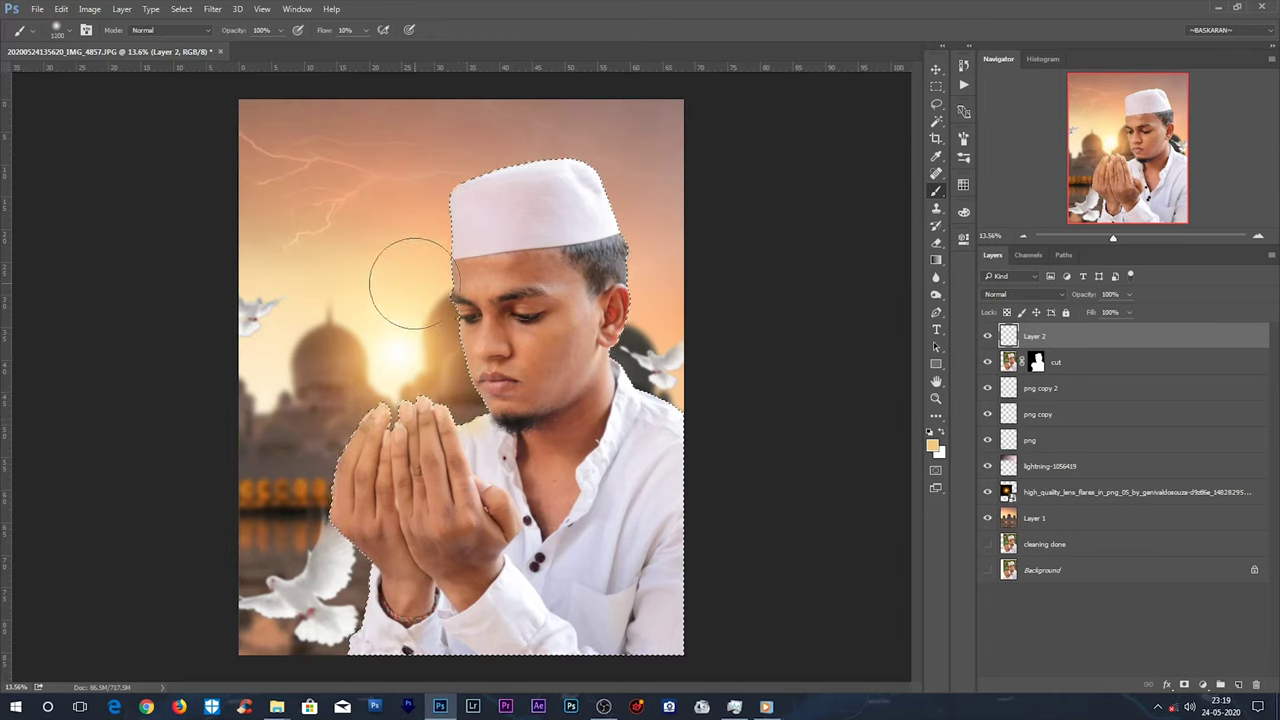
pyautogui.press(']')
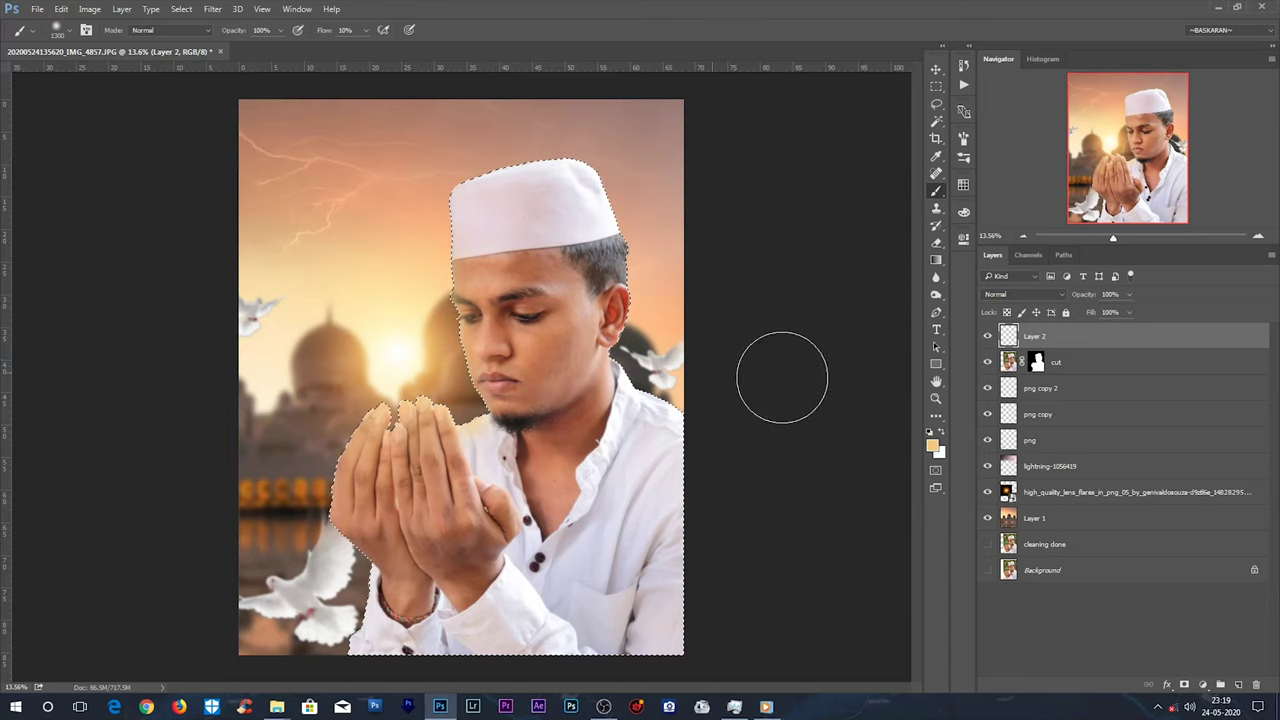
# Compare Layer 2's glow on and off, stamp visible layers into Layer 3, and duplicate it.
pyautogui.press('v')
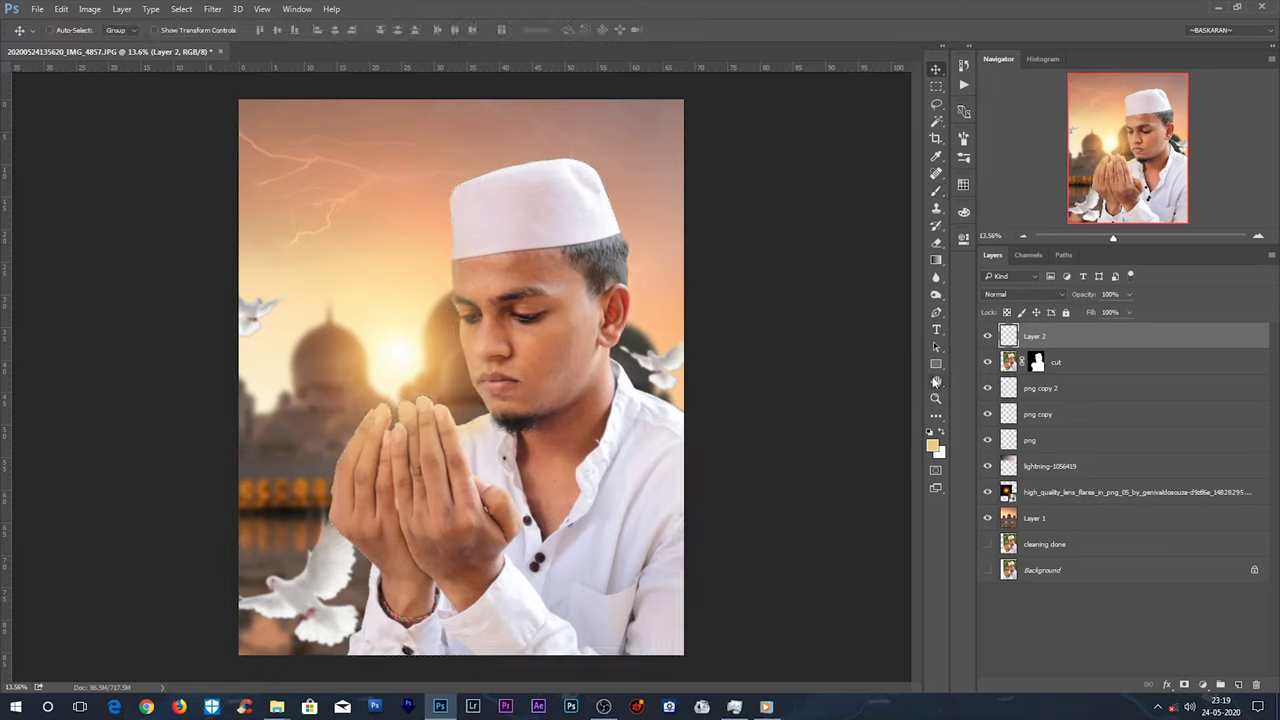
pyautogui.click(989, 337)
pyautogui.click(989, 337)
pyautogui.hotkey('ctrl', 'shift', 'alt', 'e')
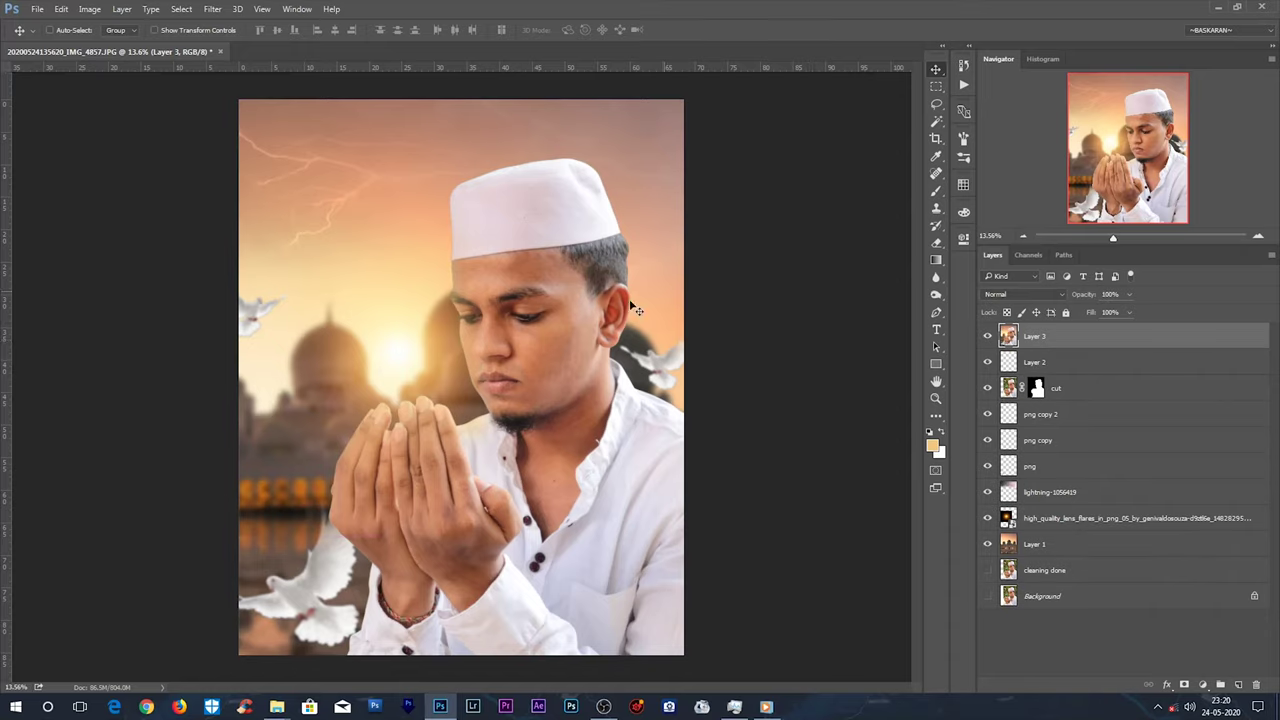
pyautogui.press('ctrl')
pyautogui.hotkey('ctrl', 'j')
pyautogui.click(212, 9)
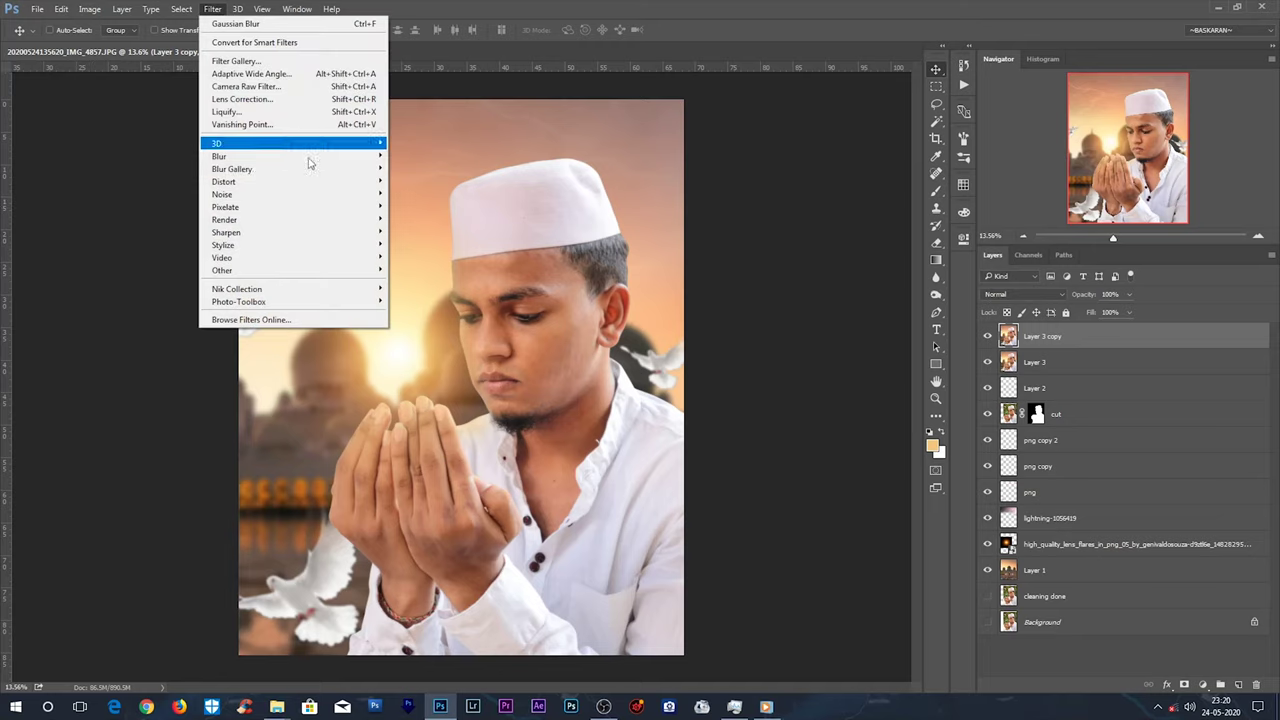
# Apply the Gaussian blur to Layer 3 copy and add a black mask hiding it.
pyautogui.moveTo(219, 156)
pyautogui.click(420, 206)
pyautogui.hotkey('ctrl', '+')
pyautogui.hotkey('ctrl', '+')
pyautogui.hotkey('ctrl', '+')
pyautogui.hotkey('ctrl', '+')
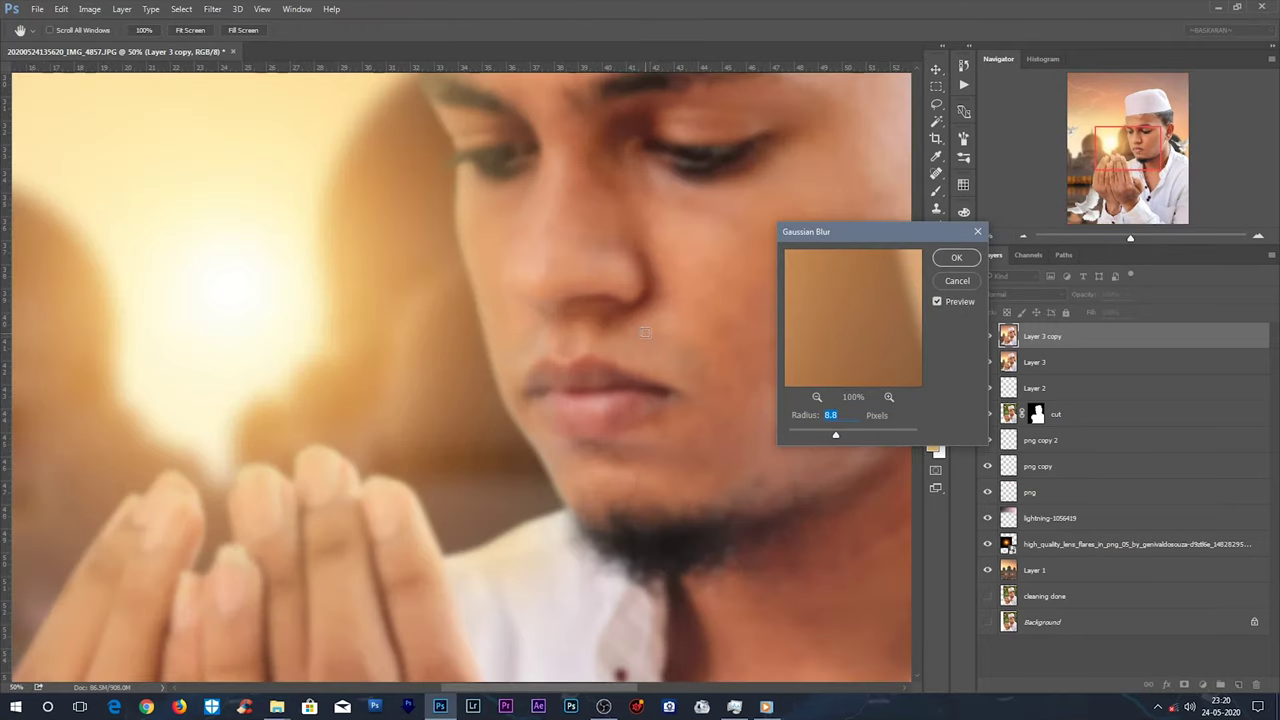
pyautogui.press('Return')
pyautogui.press('v')
pyautogui.keyDown('alt'); pyautogui.click(1184, 684); pyautogui.keyUp('alt')
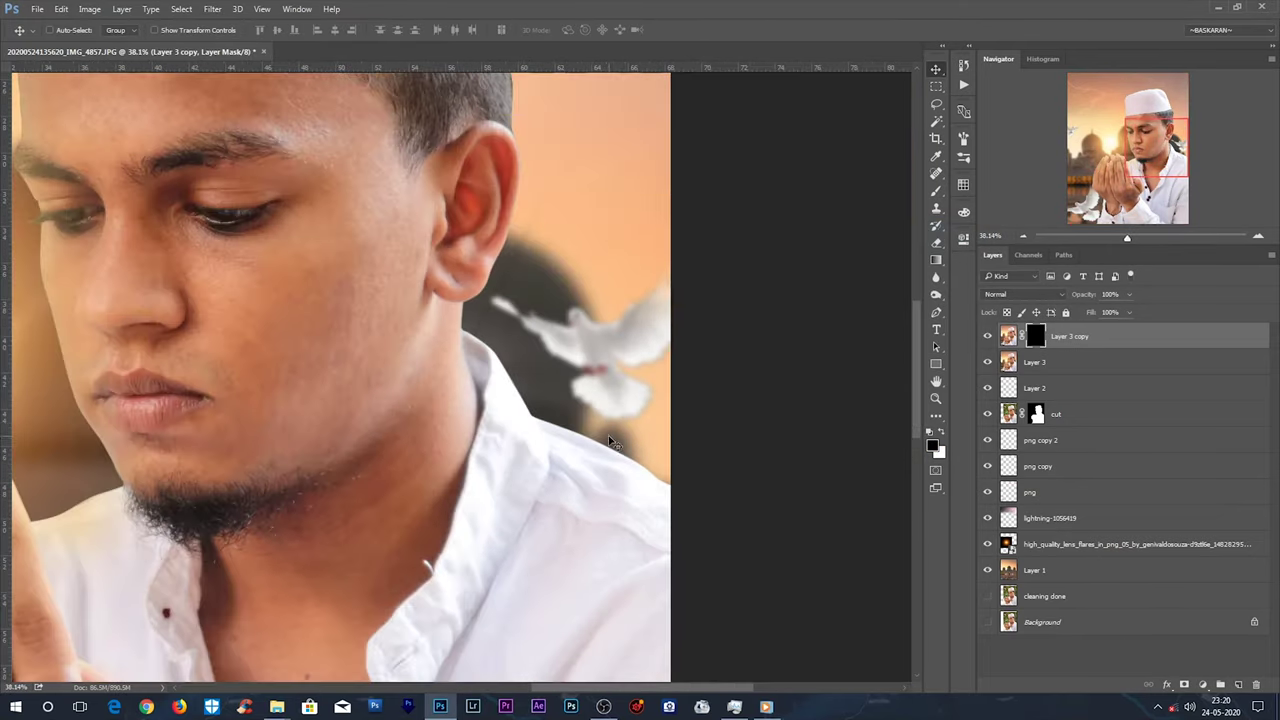
# Set the brush to paint white onto the mask at 16% flow.
pyautogui.scroll(5, 610, 440)
pyautogui.press('b')
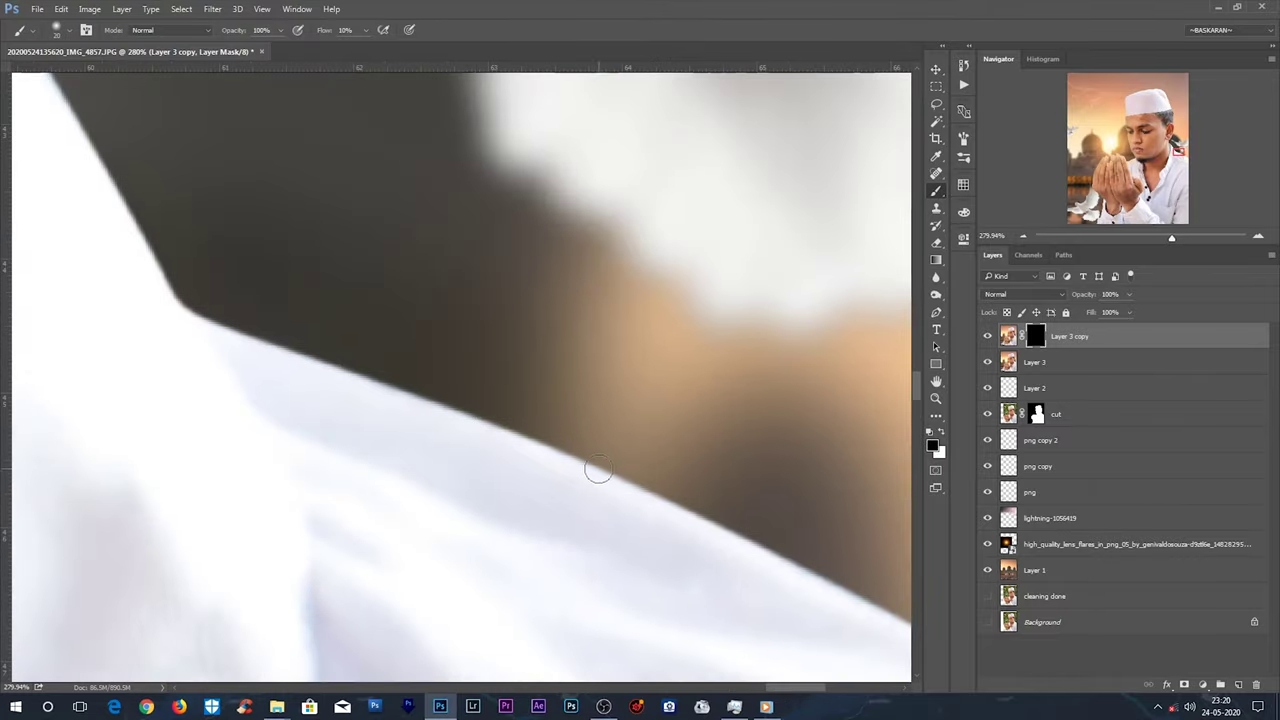
pyautogui.moveTo(320, 32); pyautogui.dragTo(330, 33)
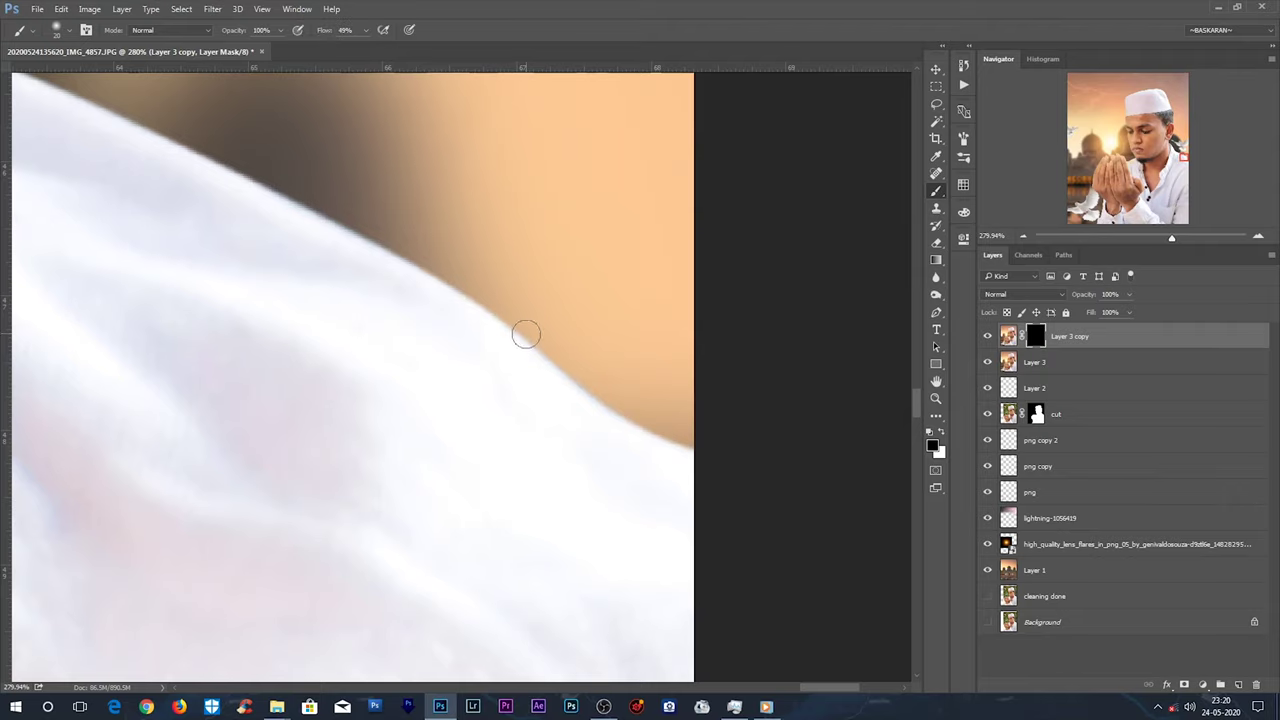
pyautogui.click(943, 436)
pyautogui.moveTo(316, 31); pyautogui.dragTo(296, 42)
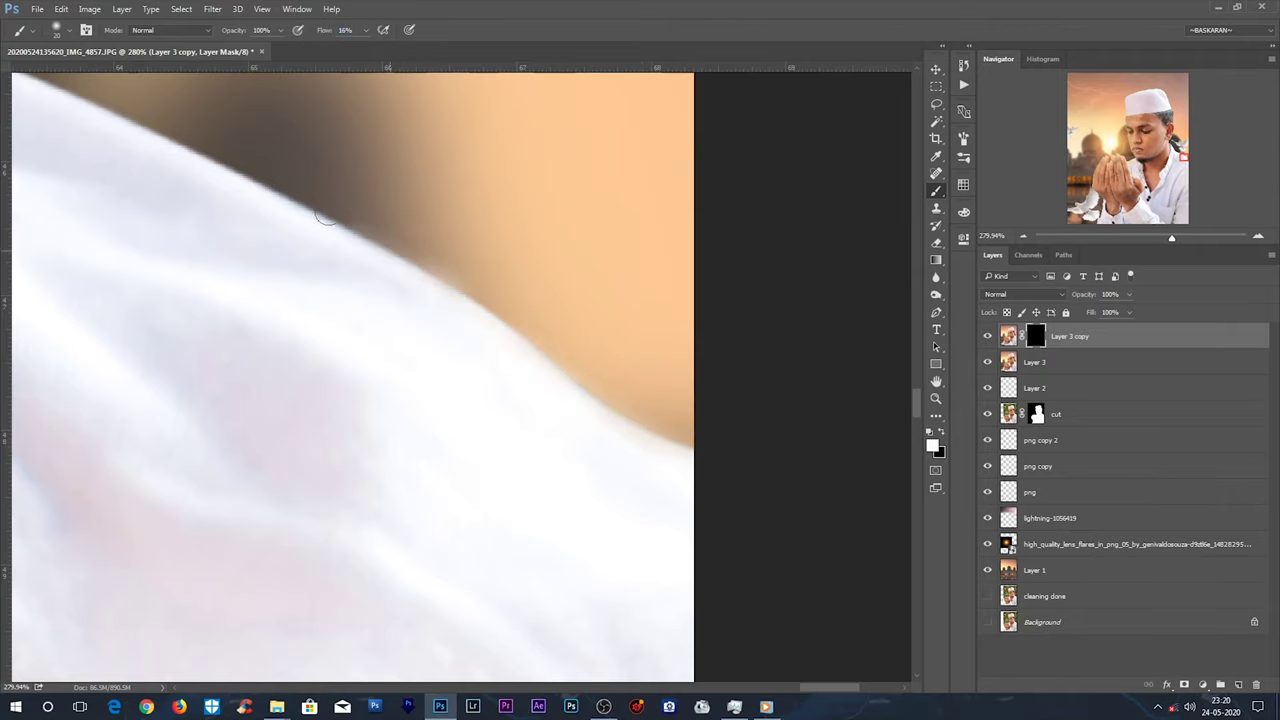
# Work along the white cloth edge to reveal it through the mask.
pyautogui.moveTo(418, 268); pyautogui.dragTo(634, 400)
pyautogui.moveTo(334, 286); pyautogui.dragTo(550, 525)
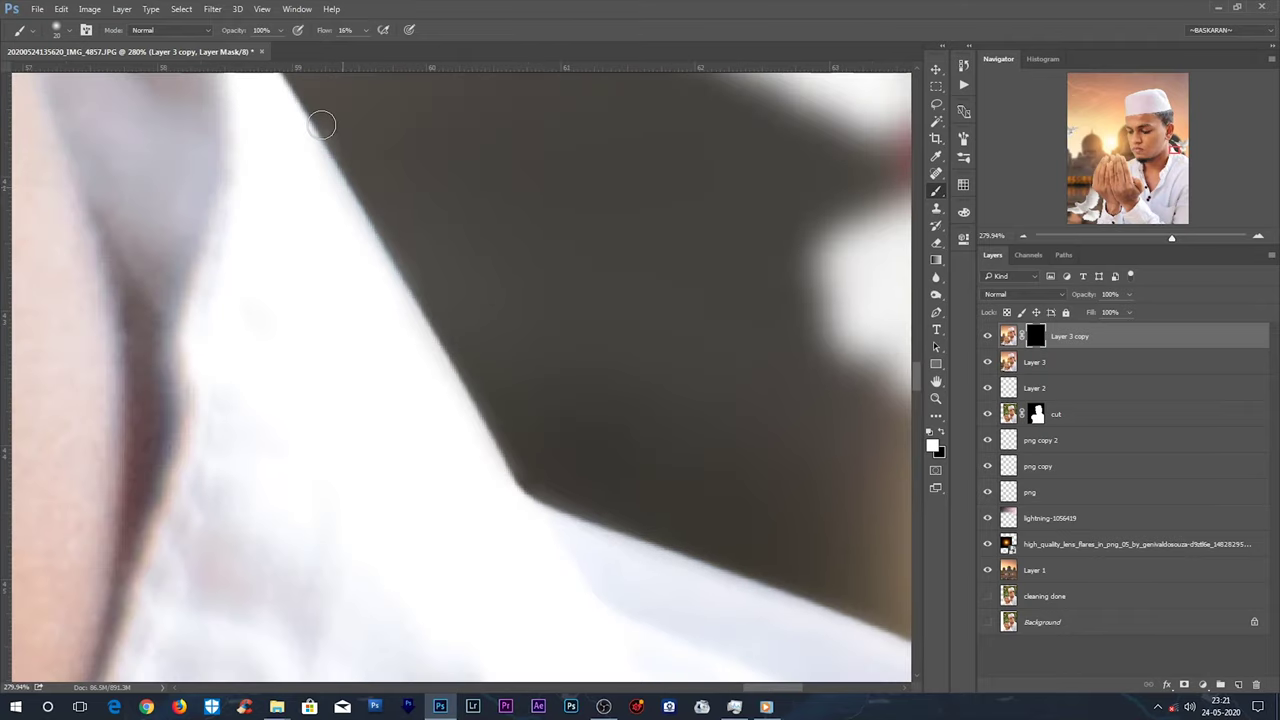
pyautogui.scroll(-3, 551, 506)
pyautogui.scroll(-5, 240, 490)
pyautogui.scroll(3, 600, 360)
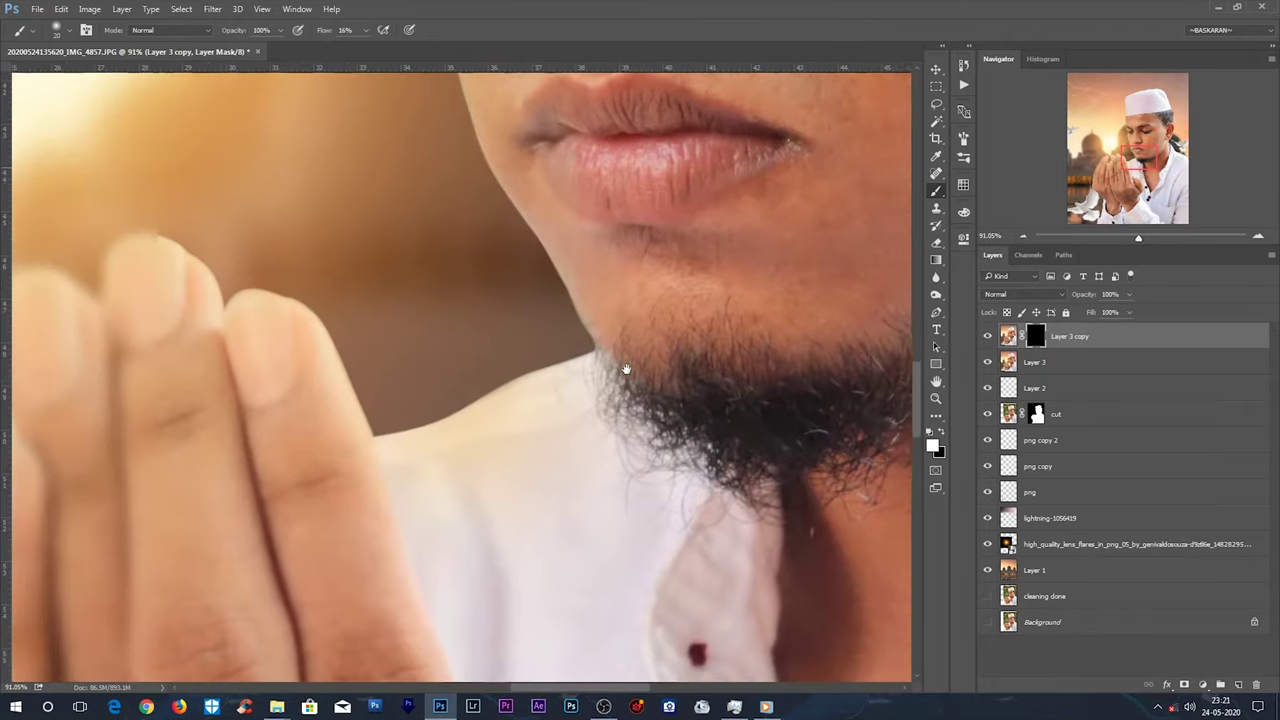
pyautogui.scroll(-5, 404, 430)
pyautogui.scroll(3, 410, 300)
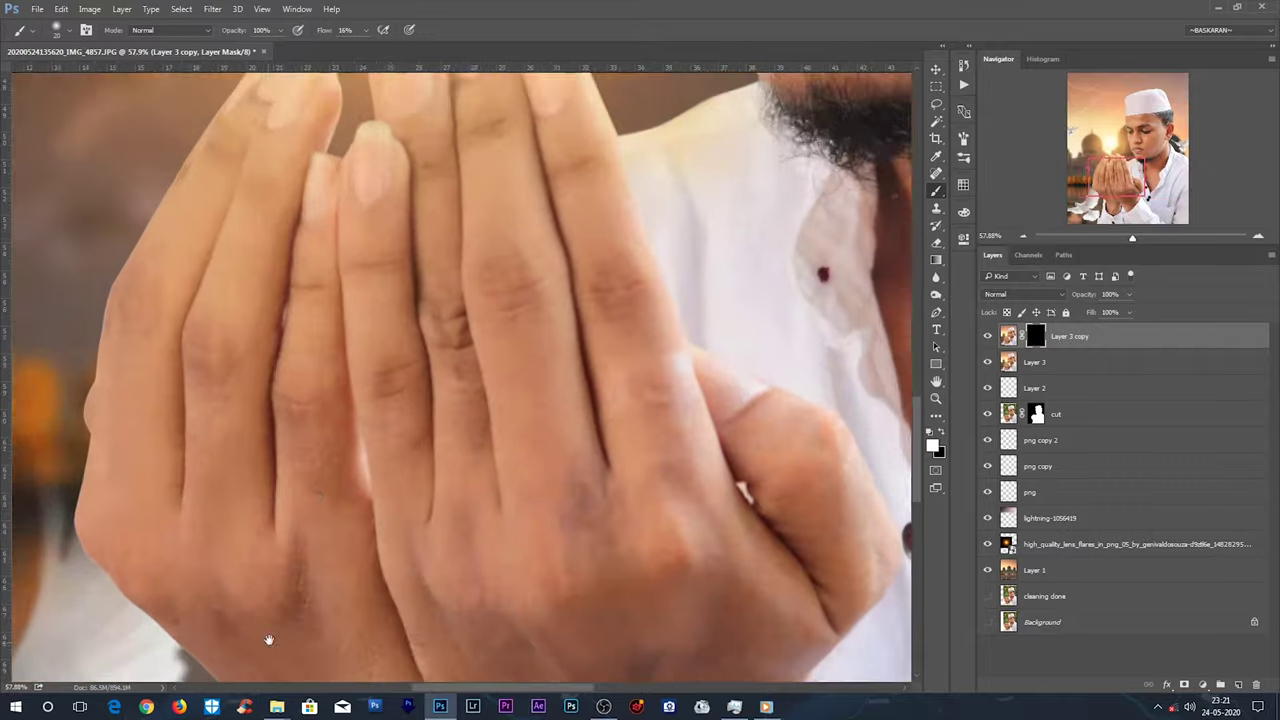
pyautogui.scroll(2, 410, 225)
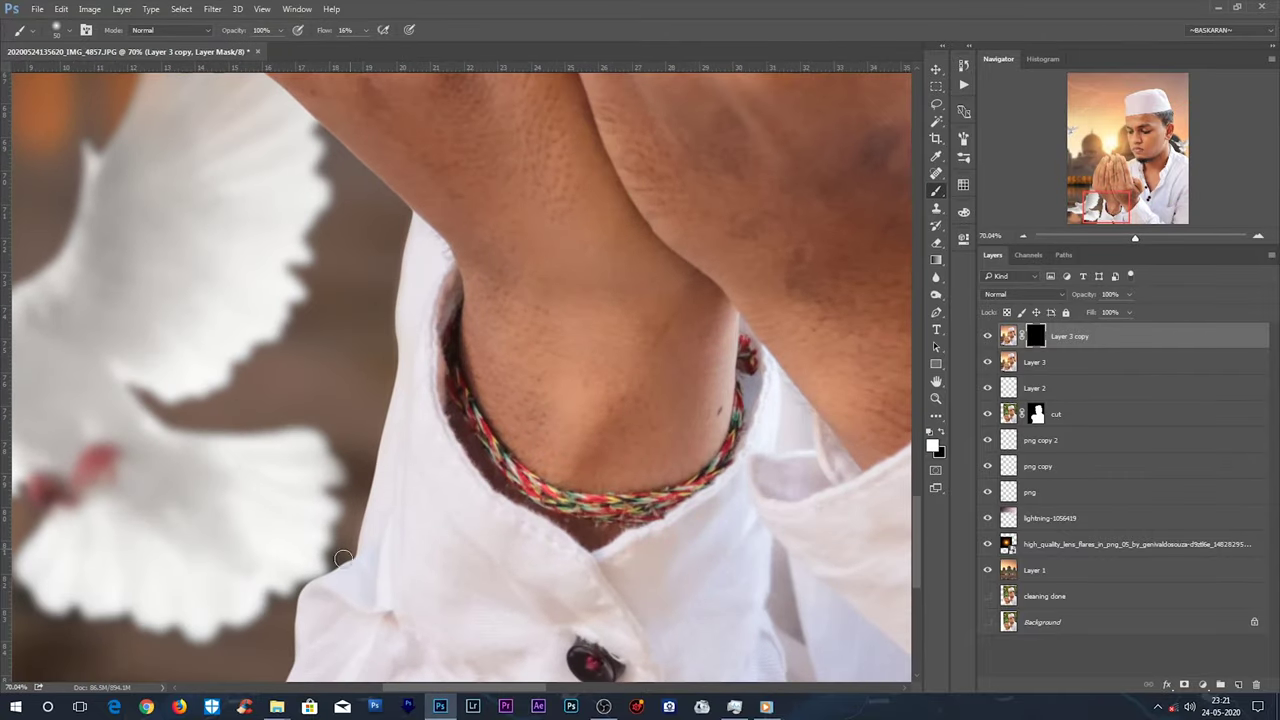
pyautogui.scroll(-5, 300, 620)
pyautogui.scroll(2, 586, 79)
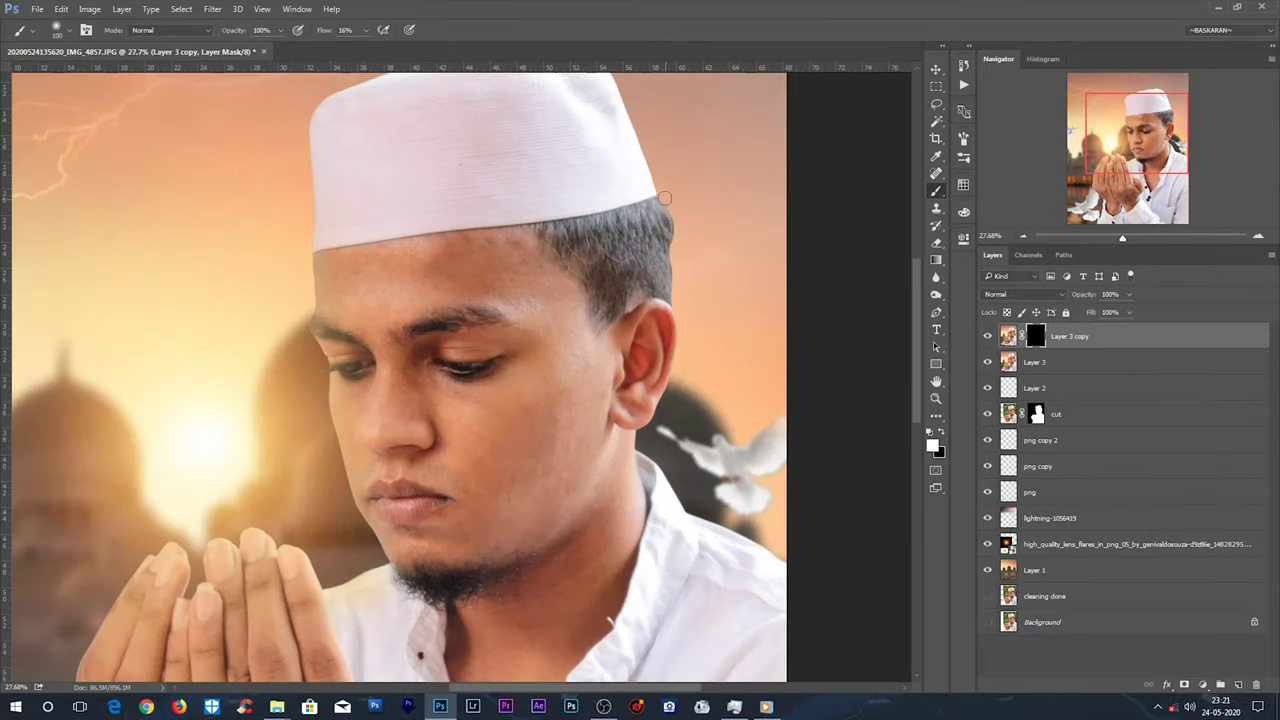
pyautogui.scroll(-2, 679, 284)
# Apply Layer 3 copy's mask permanently, duplicate the layer, and start renaming it 'low'.
pyautogui.rightClick(1035, 336)
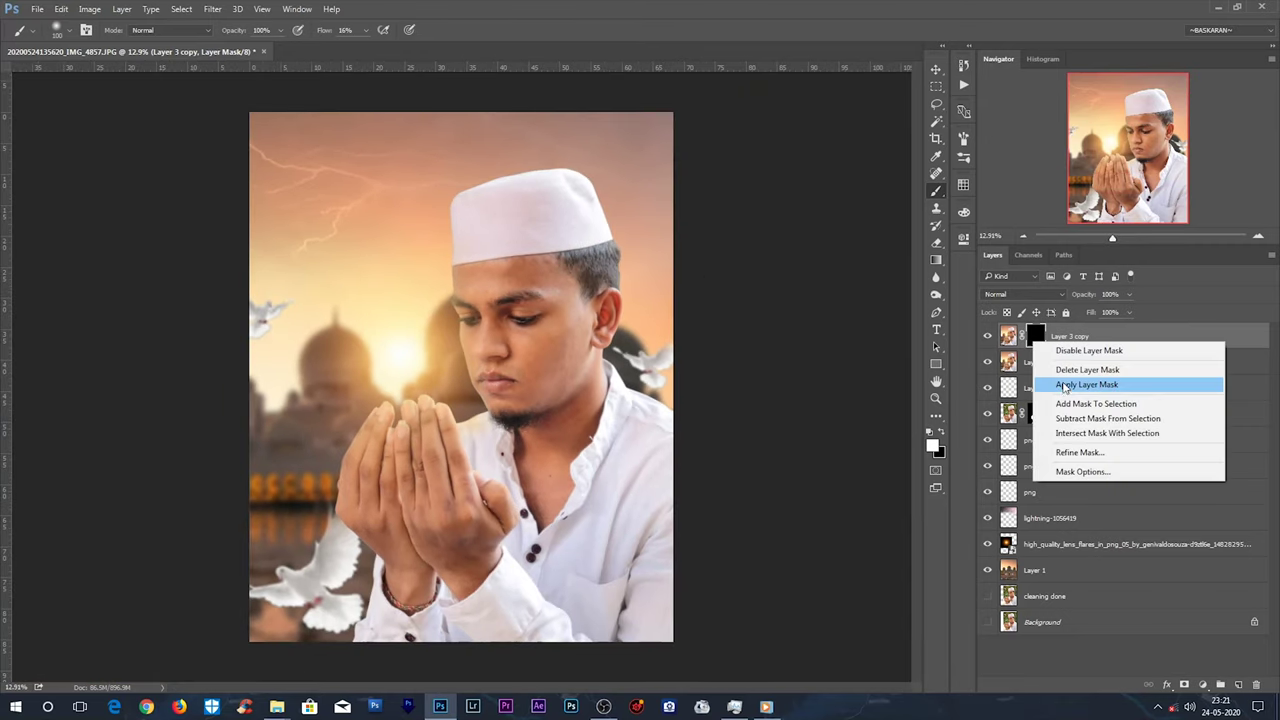
pyautogui.click(1100, 382)
pyautogui.click(988, 336)
pyautogui.hotkey('ctrl', 'j')
pyautogui.press('v')
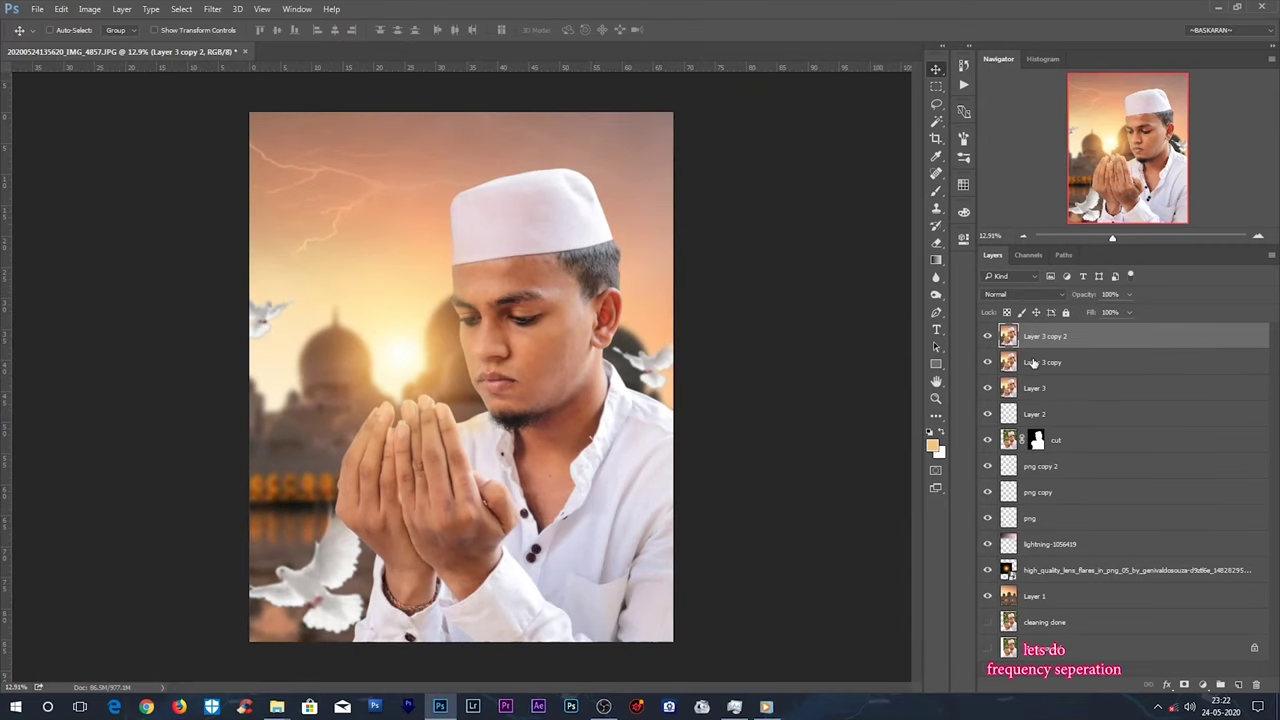
pyautogui.doubleClick(1043, 363)
pyautogui.write('low')
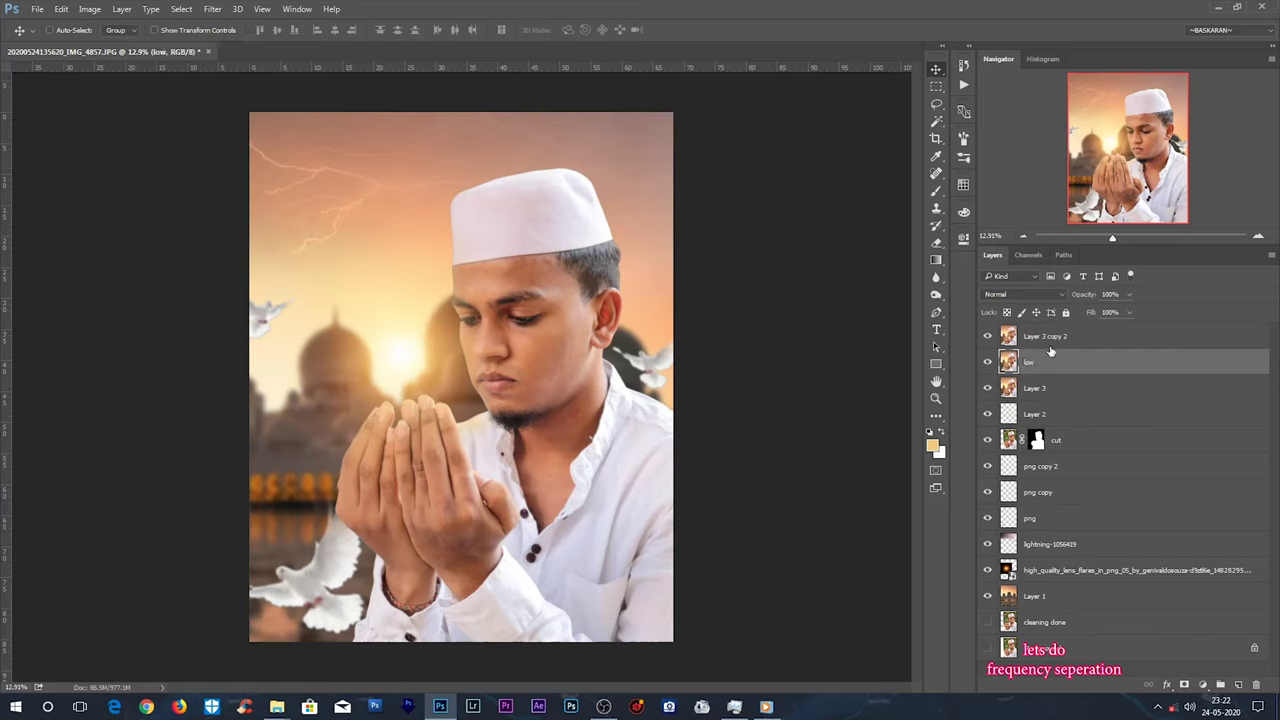
# Rename the top duplicate 'high', hide it, and select the 'low' layer.
pyautogui.doubleClick(1046, 337)
pyautogui.write('high')
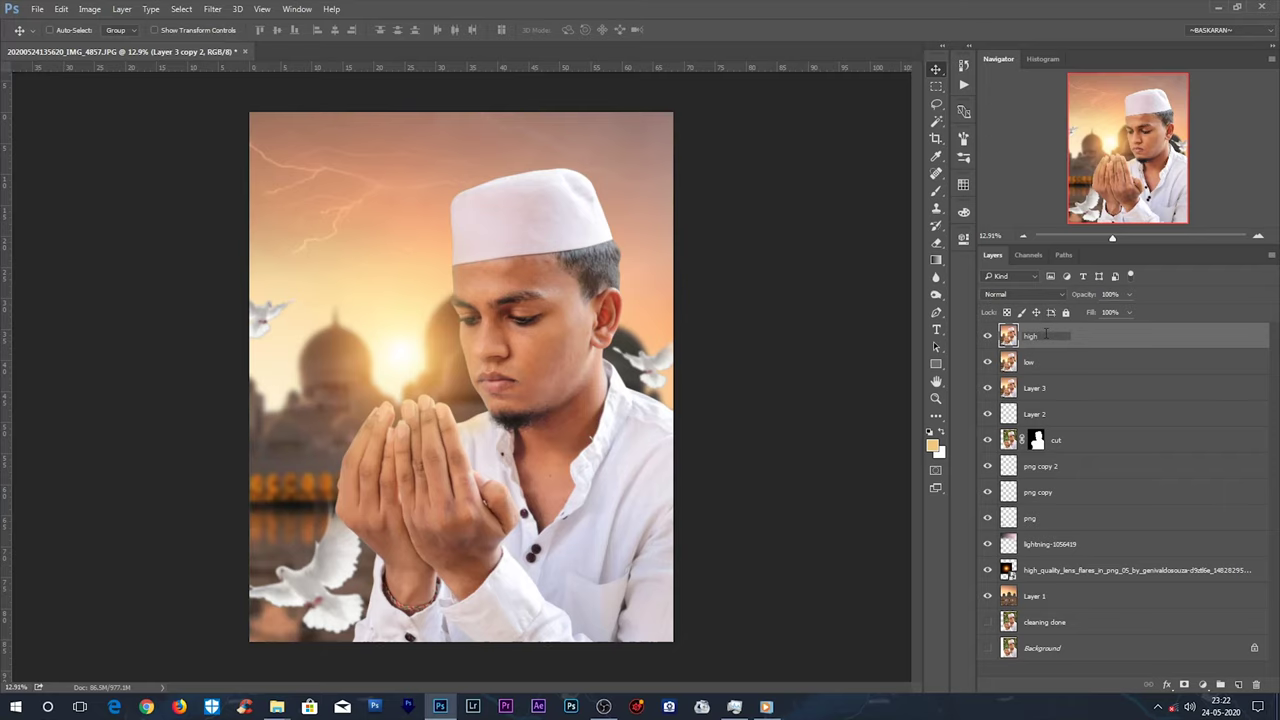
pyautogui.press('Return')
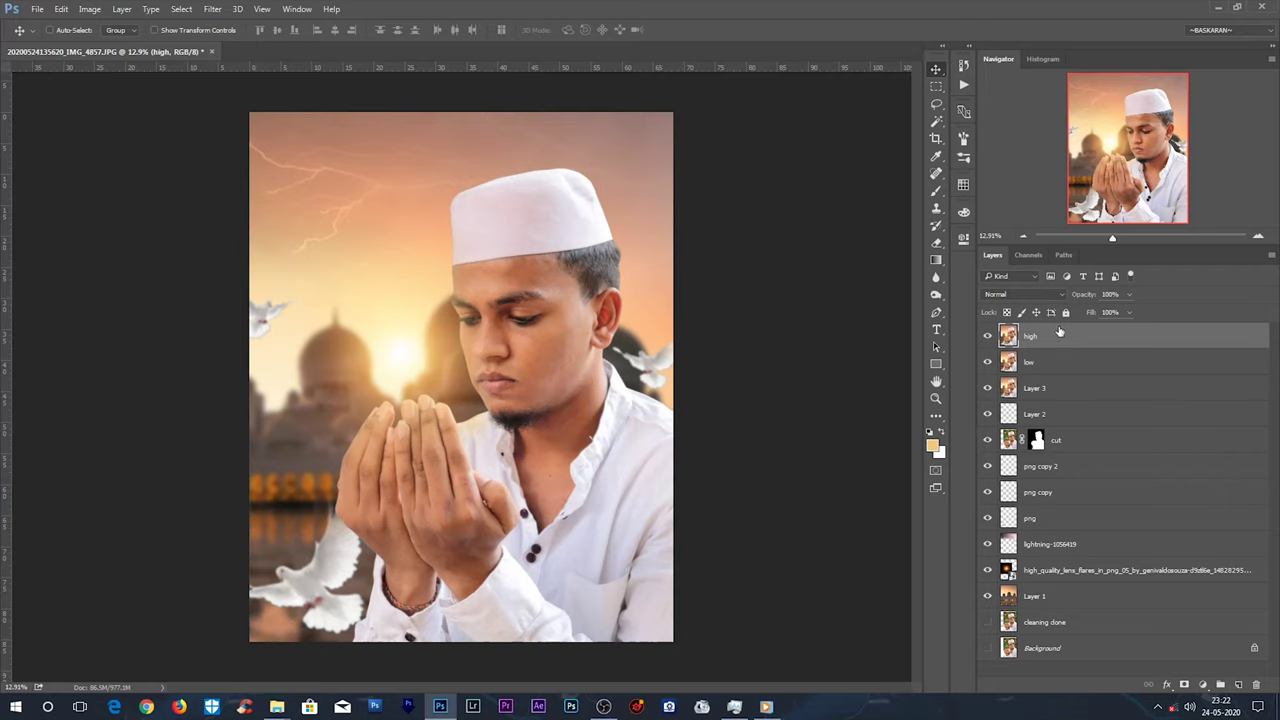
pyautogui.click(988, 336)
pyautogui.click(1022, 363)
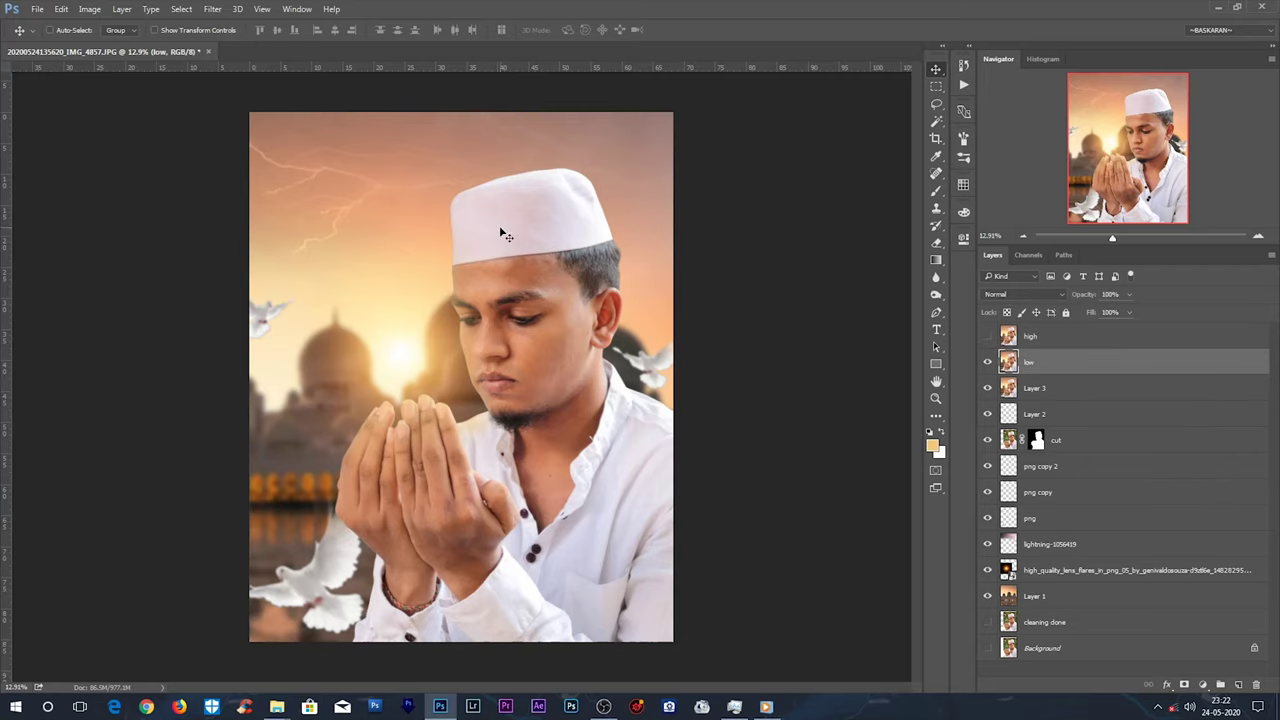
pyautogui.scroll(1, 505, 235)
pyautogui.click(212, 9)
pyautogui.moveTo(290, 156)
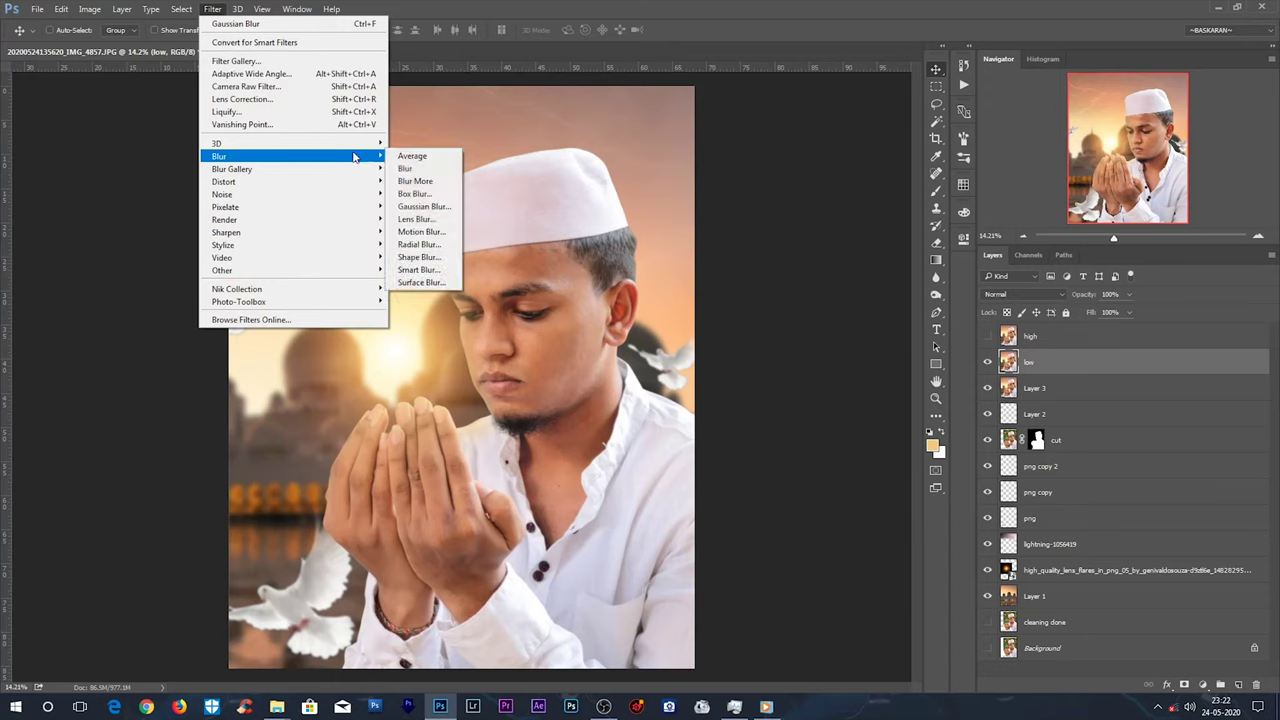
# Blur the 'low' layer with a 9.4-pixel Gaussian Blur, then select 'high'.
pyautogui.click(424, 206)
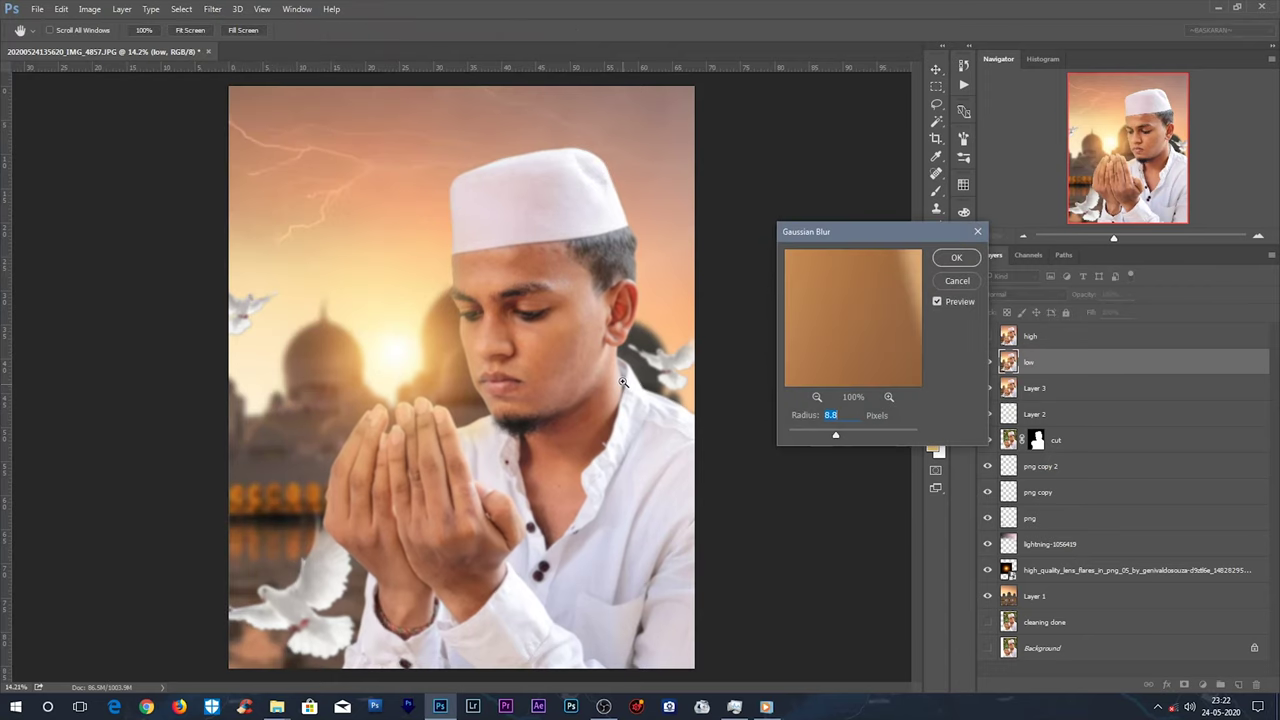
pyautogui.hotkey('ctrl', '+')
pyautogui.hotkey('ctrl', '+')
pyautogui.moveTo(848, 237); pyautogui.dragTo(907, 236)
pyautogui.moveTo(894, 437); pyautogui.dragTo(897, 441)
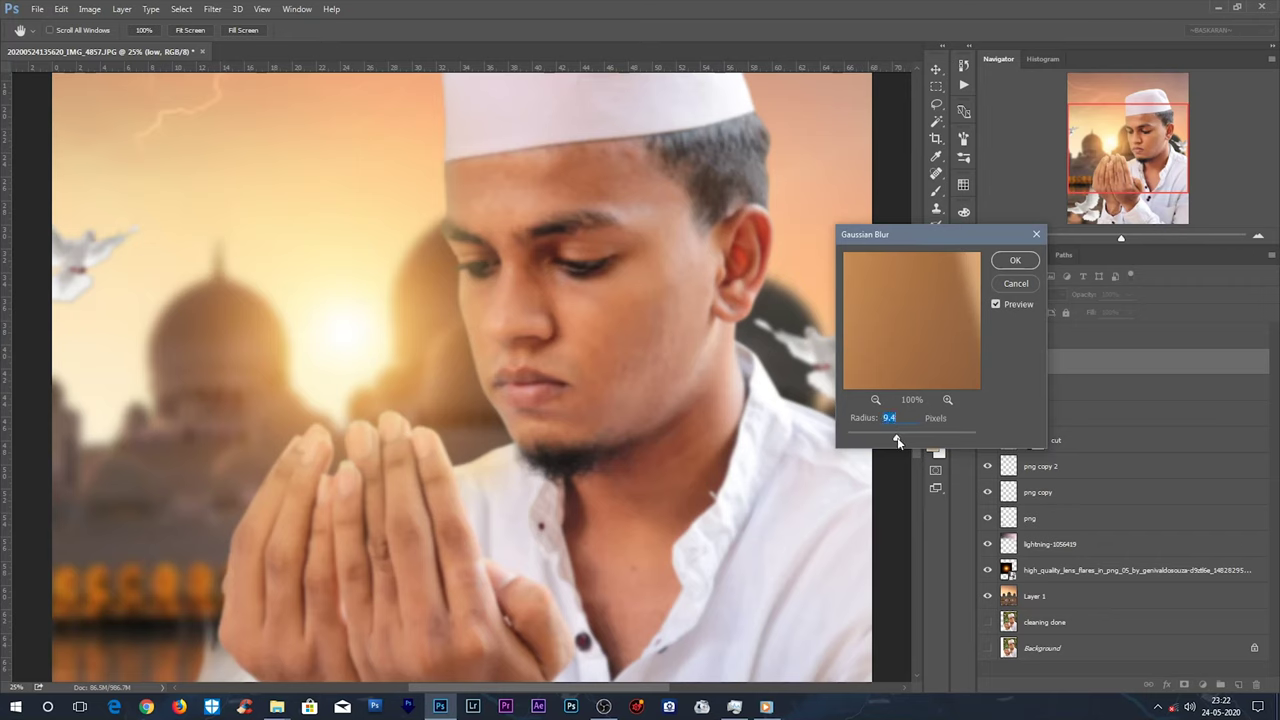
pyautogui.press('Return')
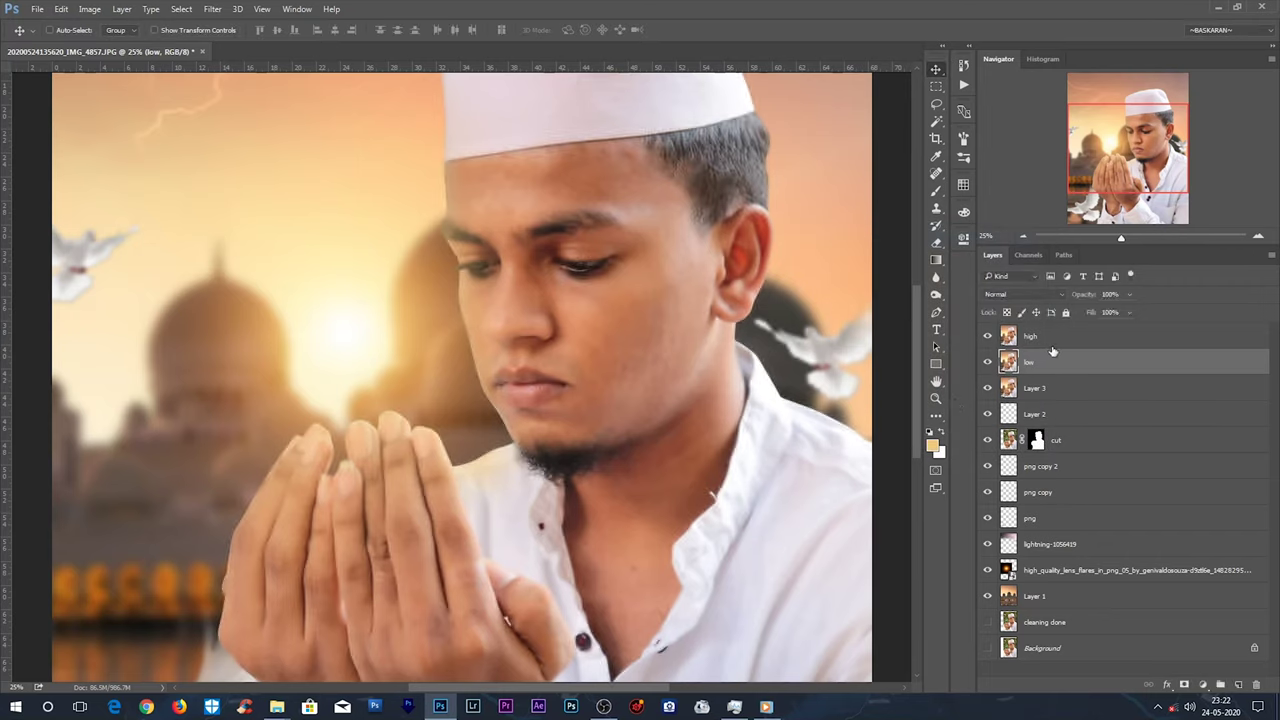
pyautogui.click(1050, 336)
pyautogui.click(89, 9)
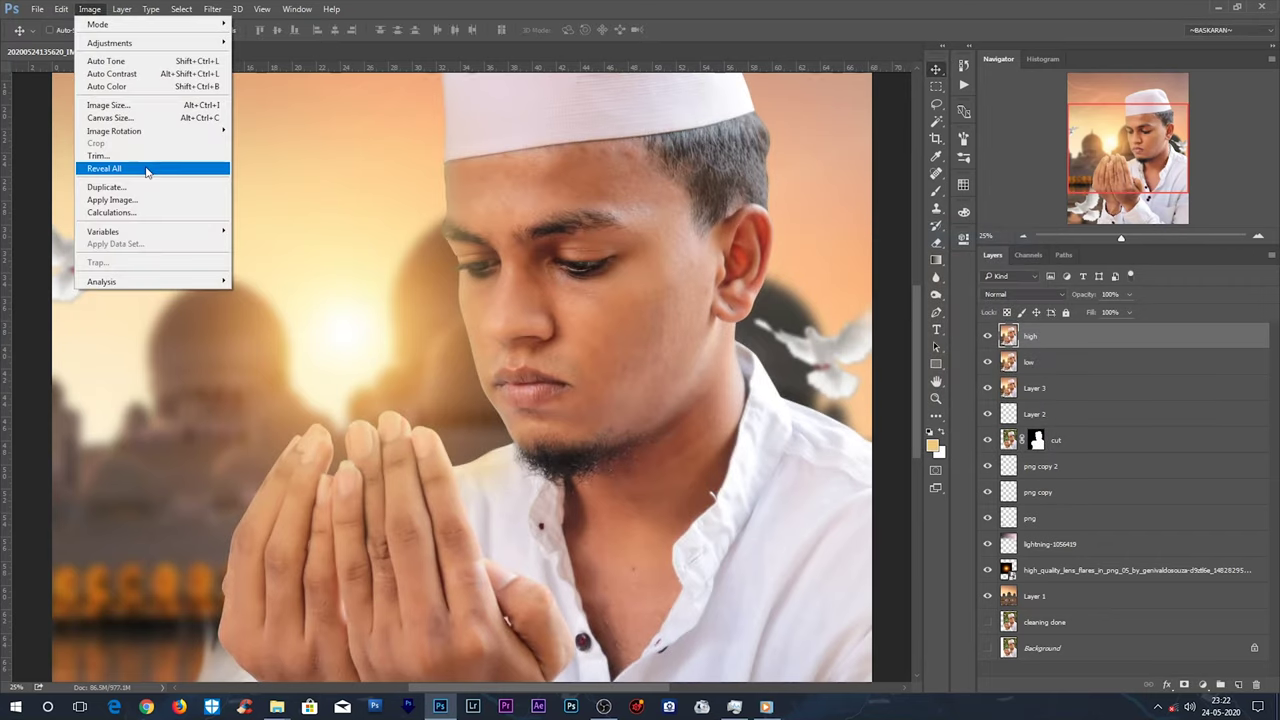
# Apply Image onto 'high': subtract the 'low' layer with scale 2, offset 128.
pyautogui.click(130, 200)
pyautogui.click(595, 276)
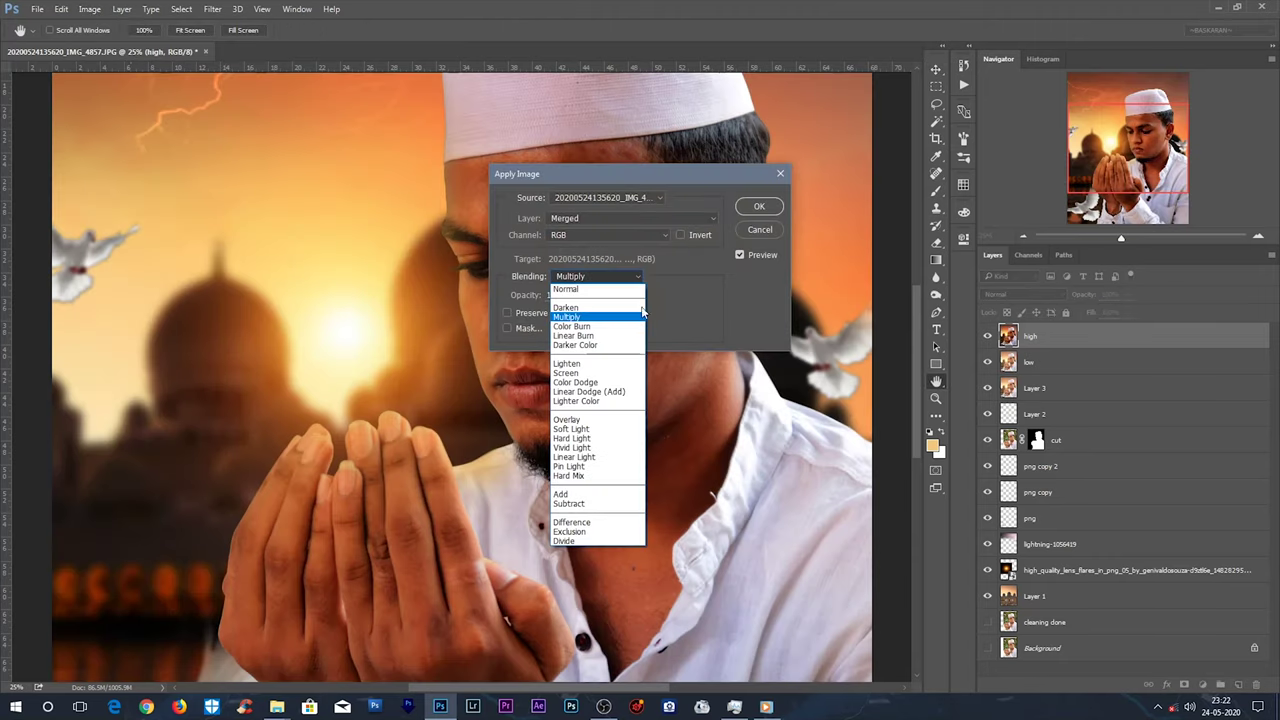
pyautogui.click(552, 506)
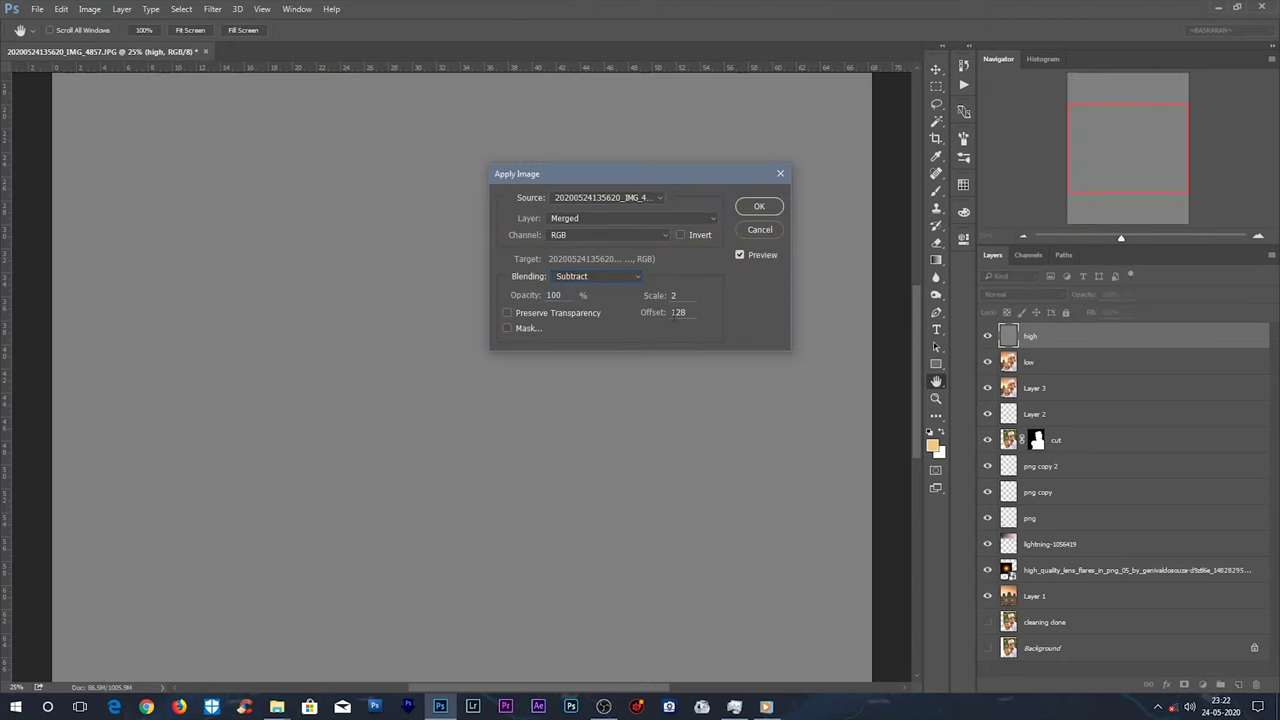
pyautogui.click(606, 219)
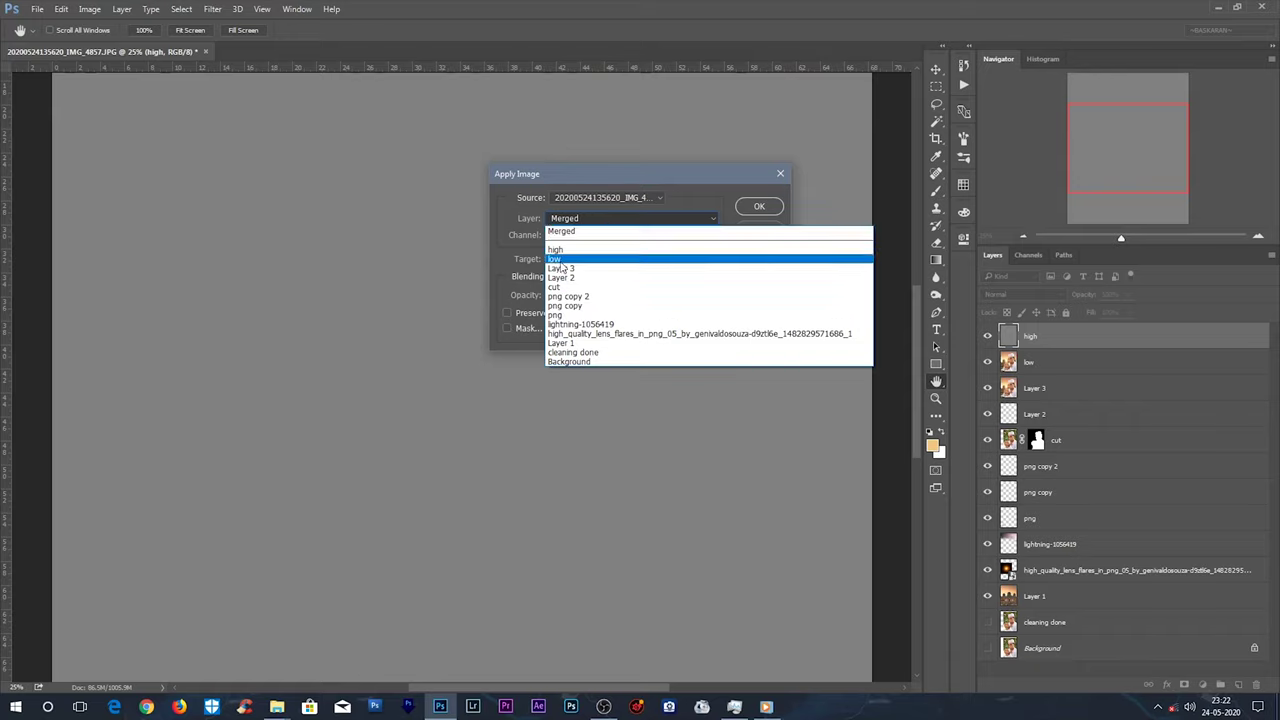
pyautogui.click(560, 260)
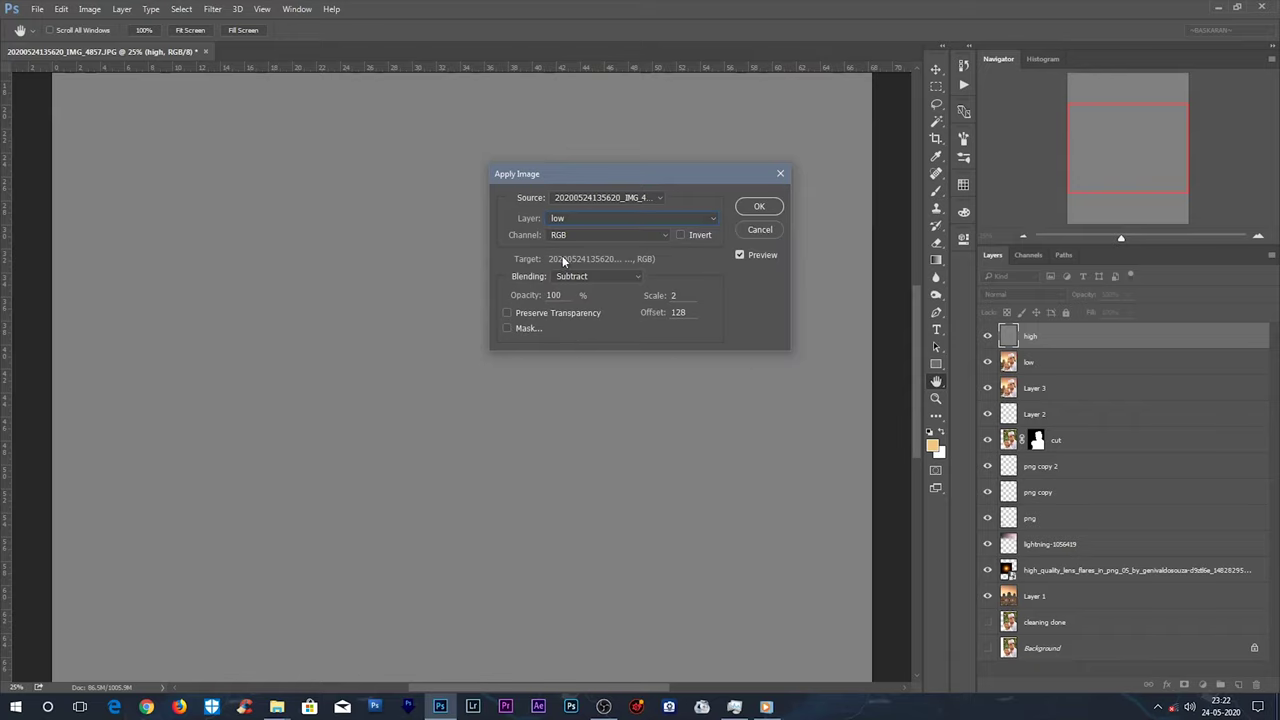
pyautogui.click(757, 208)
# Set the 'high' layer's blend mode to Linear Light, undoing an accidental move.
pyautogui.click(1020, 295)
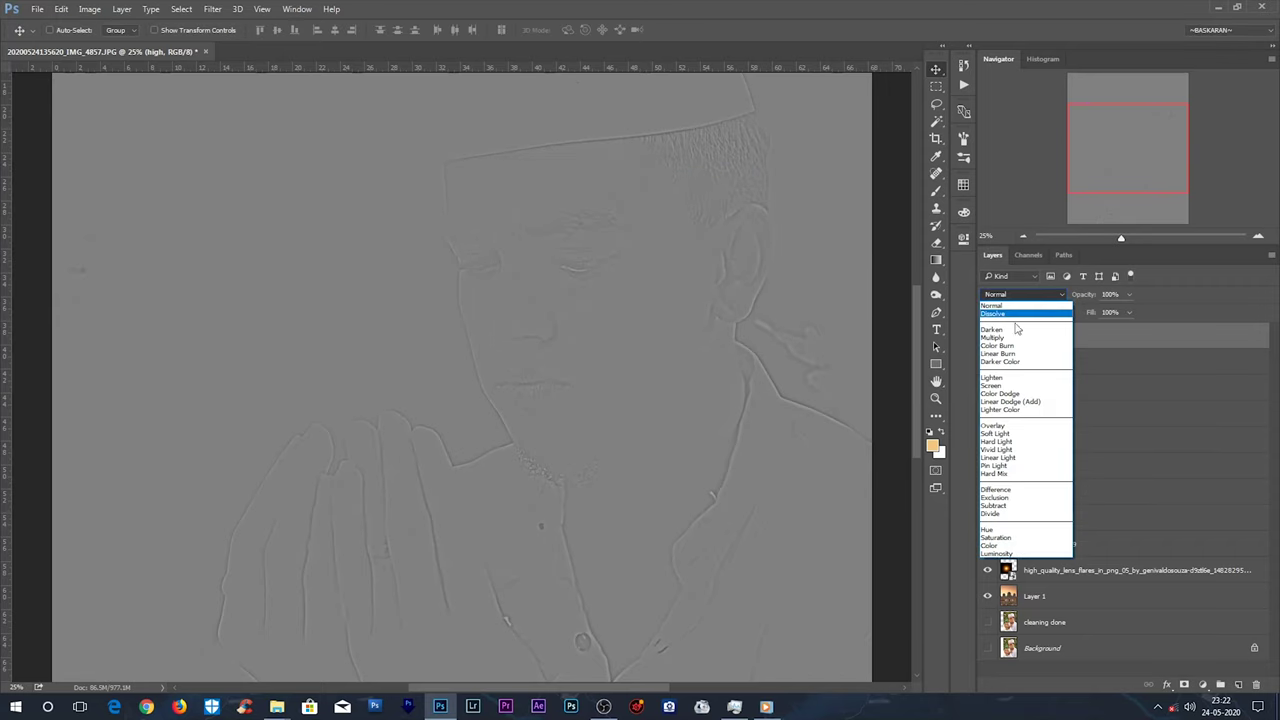
pyautogui.click(997, 457)
pyautogui.moveTo(648, 343)
pyautogui.mouseDown()
pyautogui.moveTo(363, 274)
pyautogui.moveTo(498, 327)
pyautogui.mouseUp()
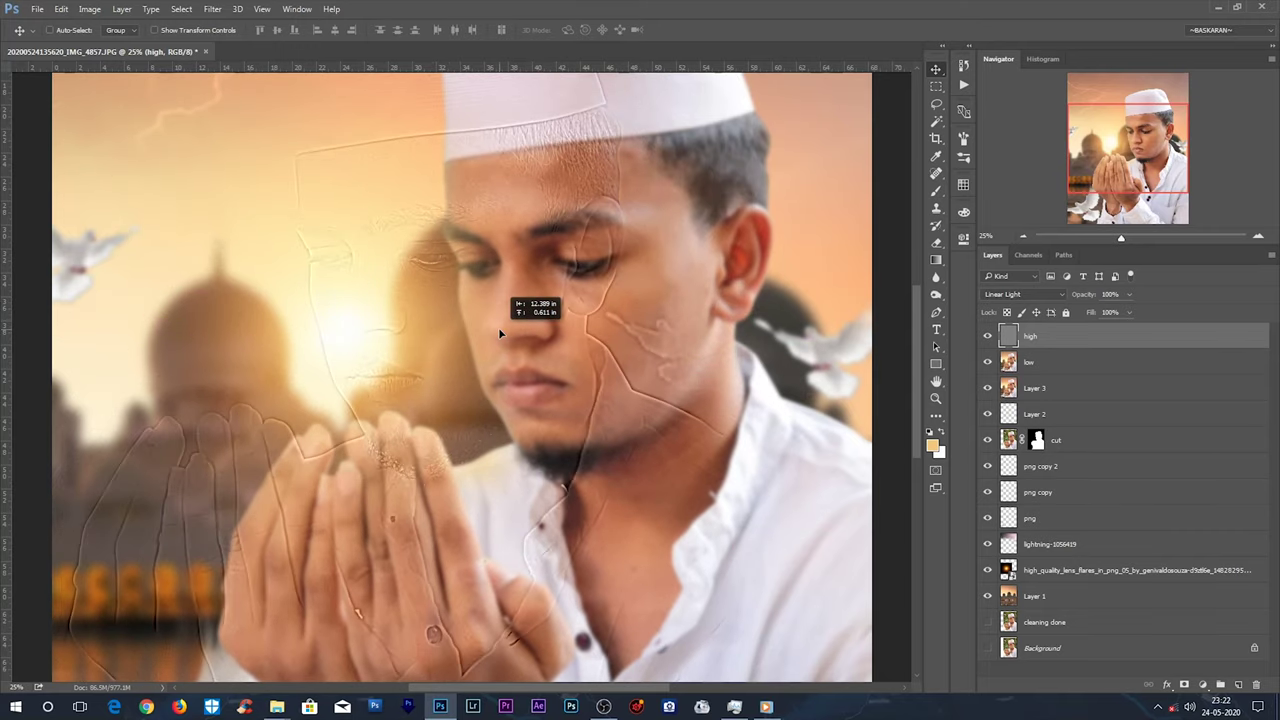
pyautogui.moveTo(499, 333); pyautogui.dragTo(495, 335)
pyautogui.hotkey('ctrl', 'z')
pyautogui.scroll(-1, 502, 316)
pyautogui.scroll(-2, 502, 316)
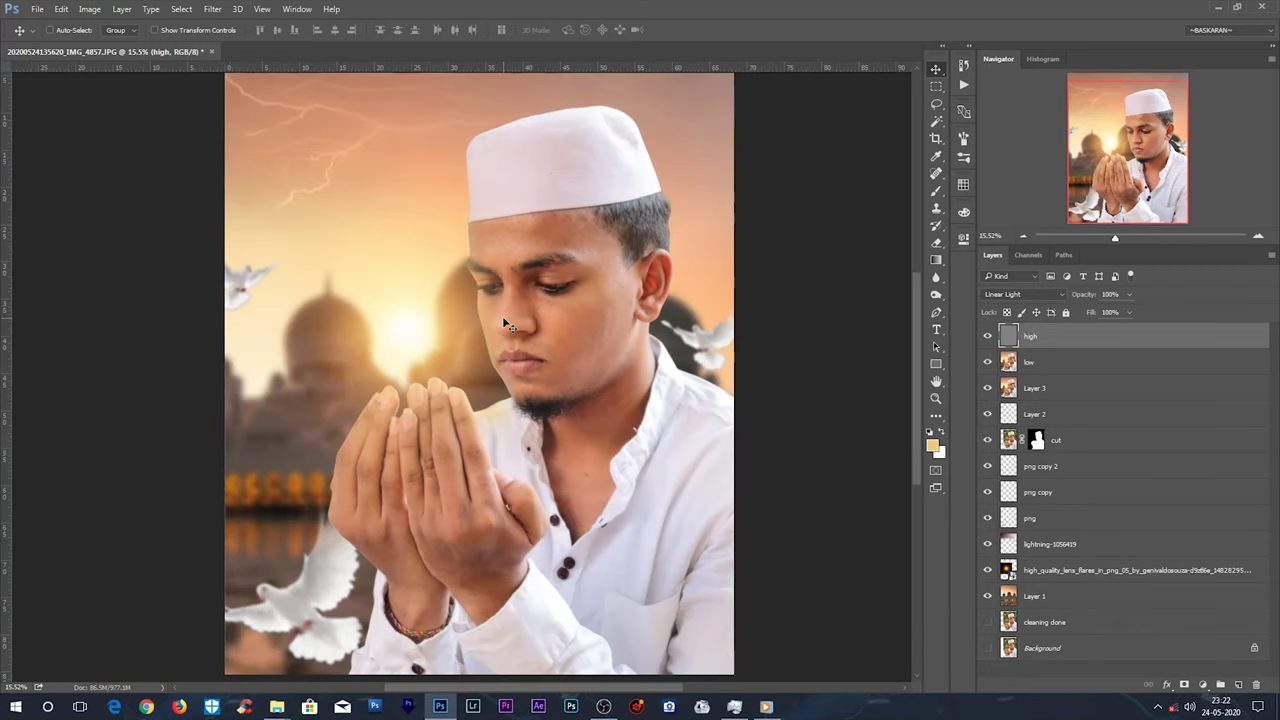
# Hide the 'high' layer, select 'low', and switch to the Mixer Brush.
pyautogui.scroll(-1, 502, 316)
pyautogui.scroll(2, 537, 313)
pyautogui.scroll(2, 537, 313)
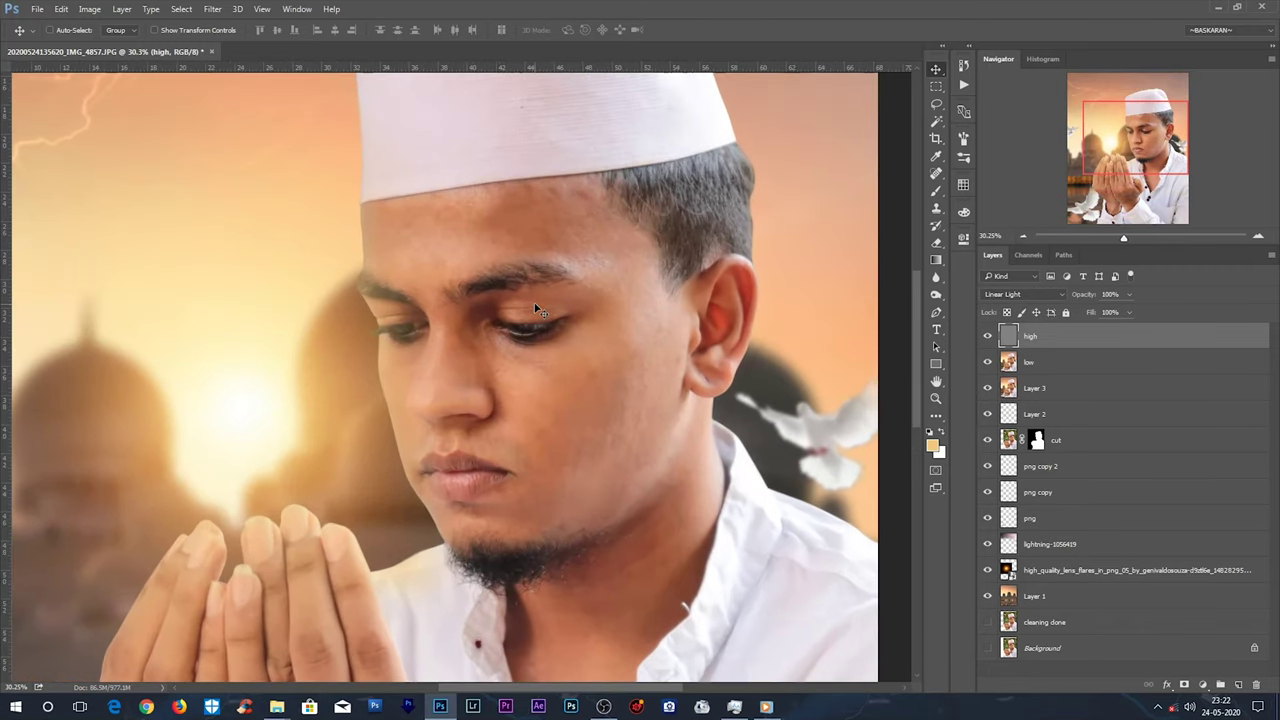
pyautogui.moveTo(552, 330); pyautogui.dragTo(538, 320)
pyautogui.scroll(1, 537, 320)
pyautogui.scroll(1, 537, 320)
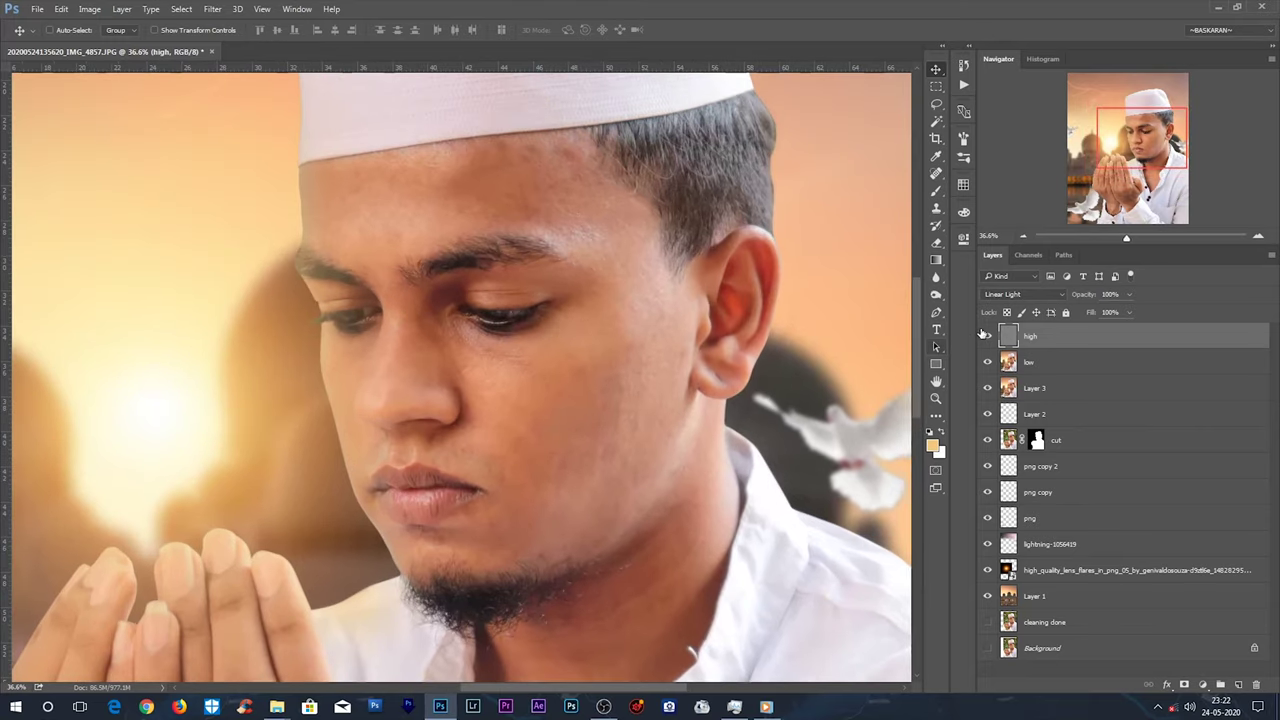
pyautogui.click(988, 336)
pyautogui.click(1035, 364)
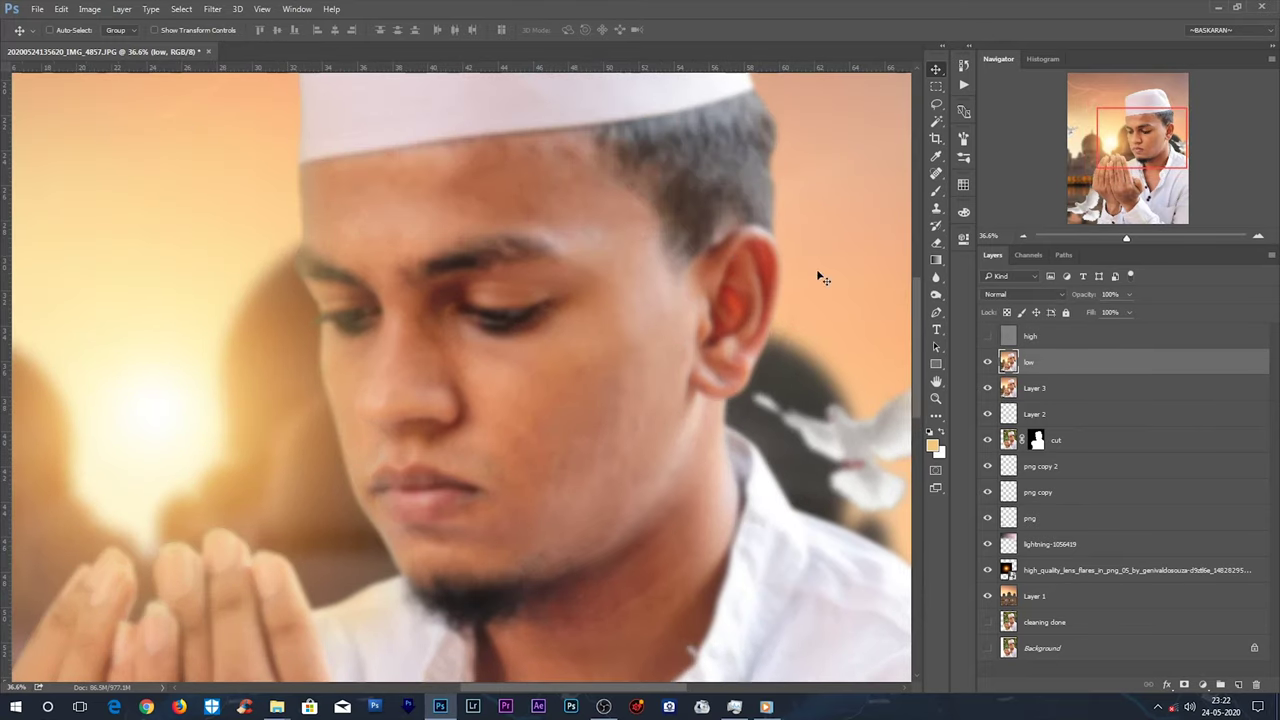
pyautogui.rightClick(937, 191)
pyautogui.click(1000, 229)
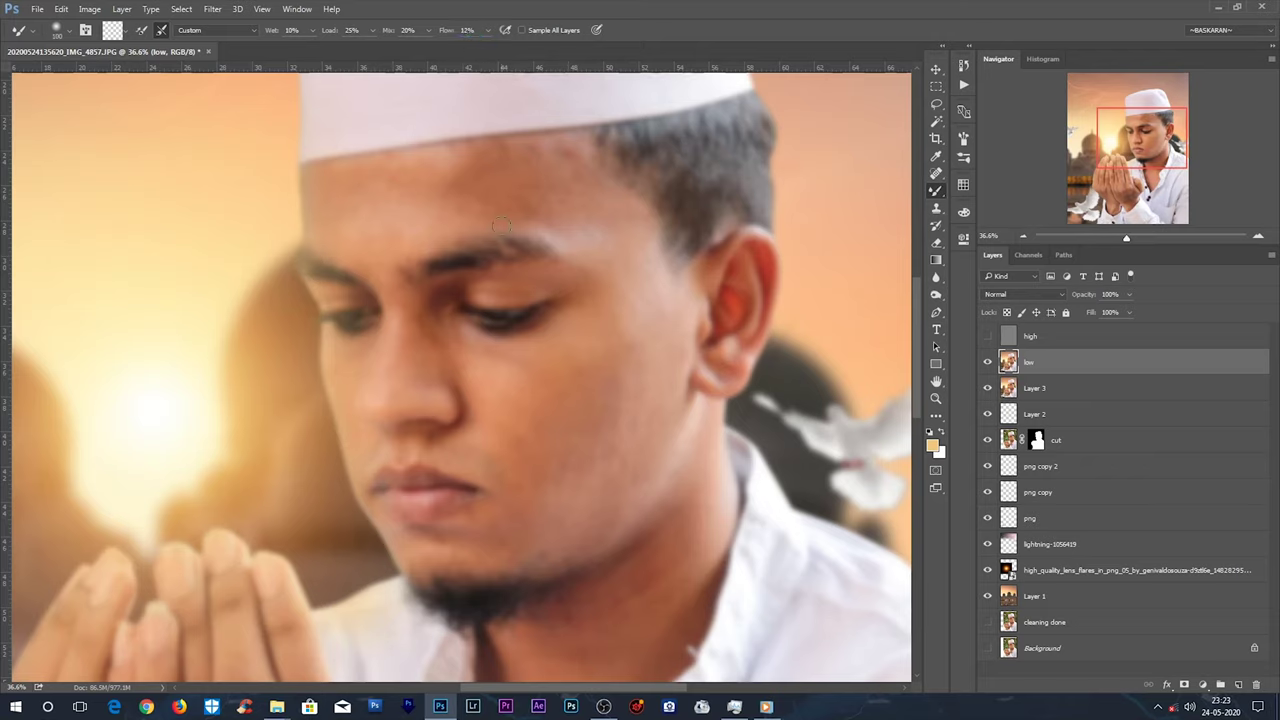
# Enlarge the Mixer Brush, tilt the view, and blend cheek skin near the collar and beard.
pyautogui.press(']')
pyautogui.press(']')
pyautogui.press(']')
pyautogui.scroll(1, 541, 198)
pyautogui.scroll(1, 541, 210)
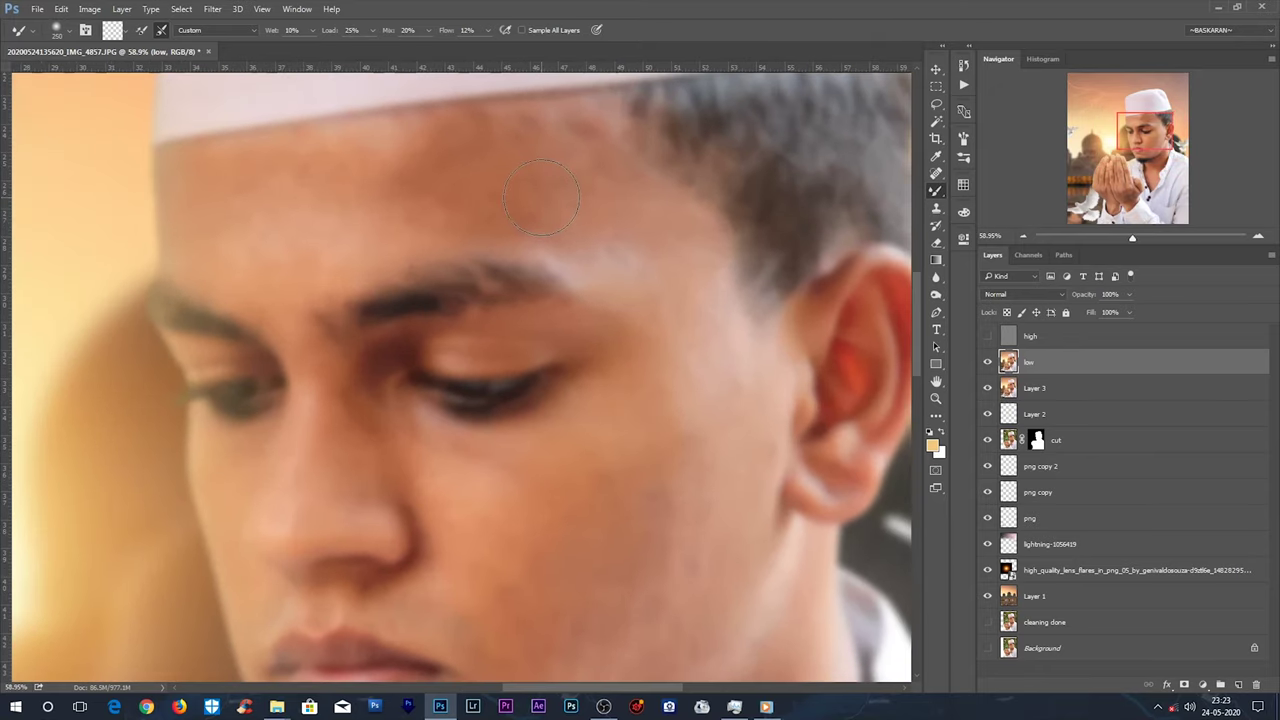
pyautogui.scroll(1, 540, 240)
pyautogui.scroll(1, 539, 270)
pyautogui.moveTo(539, 270); pyautogui.dragTo(530, 283)
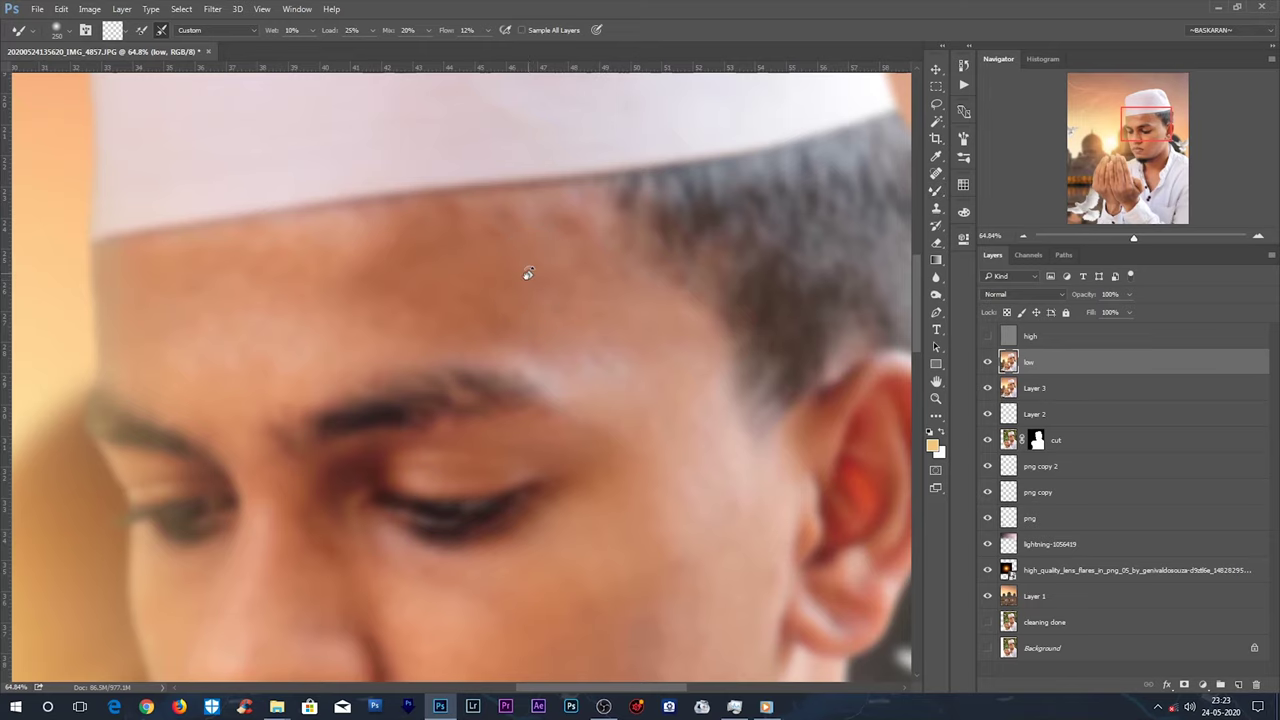
pyautogui.press('r')
pyautogui.moveTo(534, 180)
pyautogui.mouseDown()
pyautogui.moveTo(484, 494)
pyautogui.moveTo(457, 397)
pyautogui.moveTo(457, 414)
pyautogui.mouseUp()
pyautogui.press('b')
pyautogui.moveTo(616, 277)
pyautogui.mouseDown()
pyautogui.moveTo(666, 209)
pyautogui.moveTo(709, 200)
pyautogui.moveTo(689, 206)
pyautogui.moveTo(640, 161)
pyautogui.moveTo(606, 211)
pyautogui.moveTo(660, 294)
pyautogui.moveTo(734, 234)
pyautogui.moveTo(667, 317)
pyautogui.moveTo(566, 220)
pyautogui.moveTo(663, 123)
pyautogui.moveTo(598, 137)
pyautogui.moveTo(522, 257)
pyautogui.mouseUp()
pyautogui.moveTo(587, 360)
pyautogui.mouseDown()
pyautogui.moveTo(634, 349)
pyautogui.moveTo(542, 350)
pyautogui.mouseUp()
pyautogui.moveTo(451, 342)
pyautogui.mouseDown()
pyautogui.moveTo(357, 363)
pyautogui.moveTo(365, 427)
pyautogui.mouseUp()
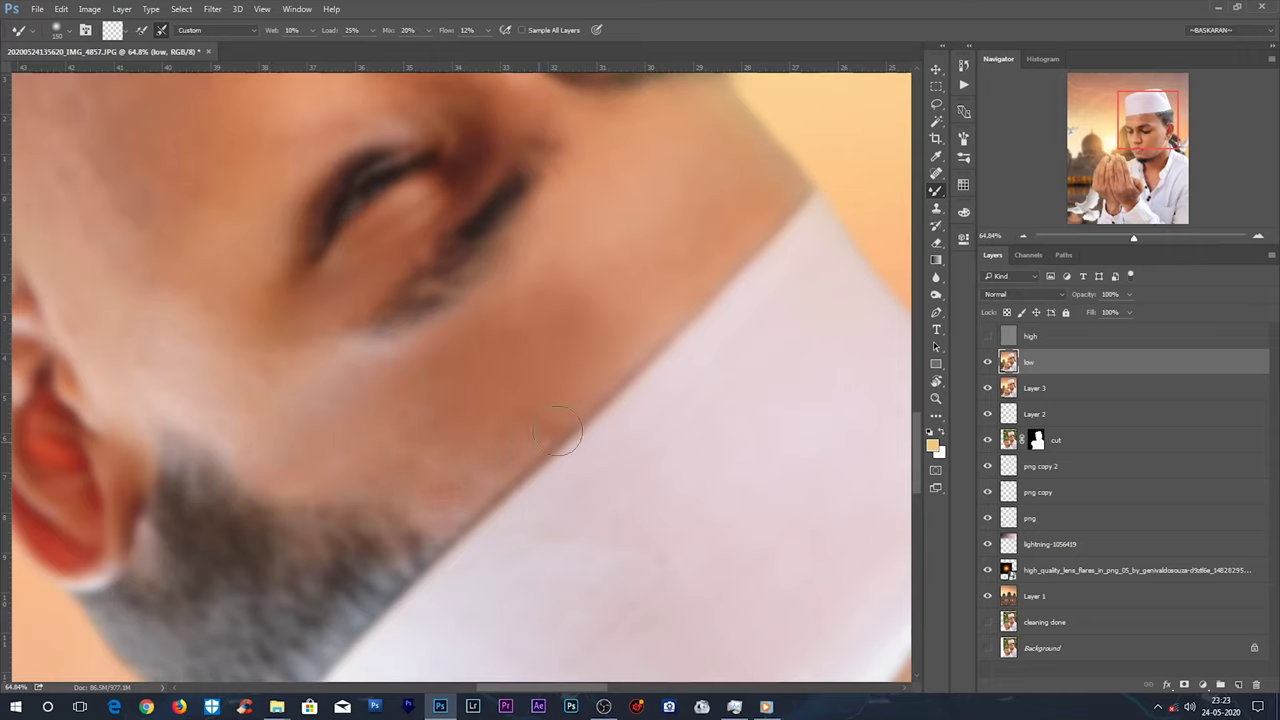
pyautogui.moveTo(445, 508)
pyautogui.mouseDown()
pyautogui.moveTo(314, 386)
pyautogui.moveTo(234, 423)
pyautogui.moveTo(137, 314)
pyautogui.moveTo(208, 422)
pyautogui.moveTo(237, 286)
pyautogui.moveTo(309, 373)
pyautogui.moveTo(286, 300)
pyautogui.moveTo(343, 415)
pyautogui.mouseUp()
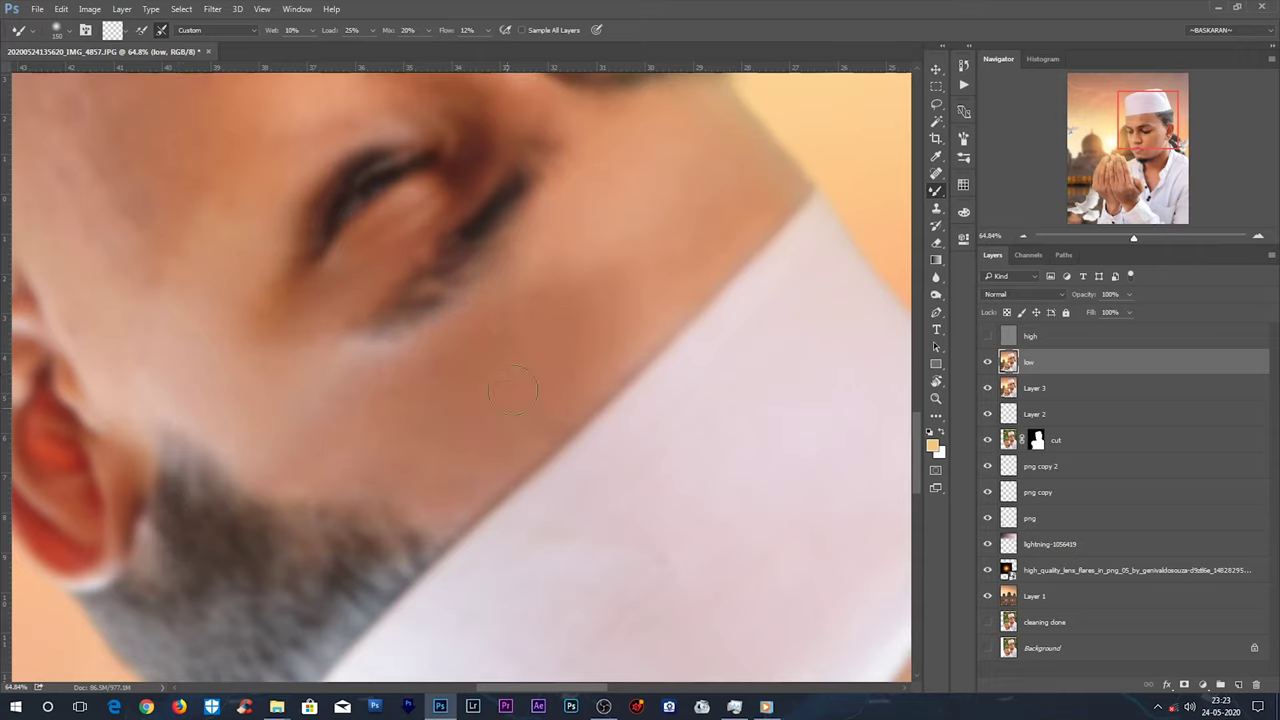
# Rotate the view nearly upright, fine-tune brush size, and smooth the cheek and jaw.
pyautogui.moveTo(279, 327)
pyautogui.mouseDown()
pyautogui.moveTo(349, 385)
pyautogui.moveTo(554, 457)
pyautogui.mouseUp()
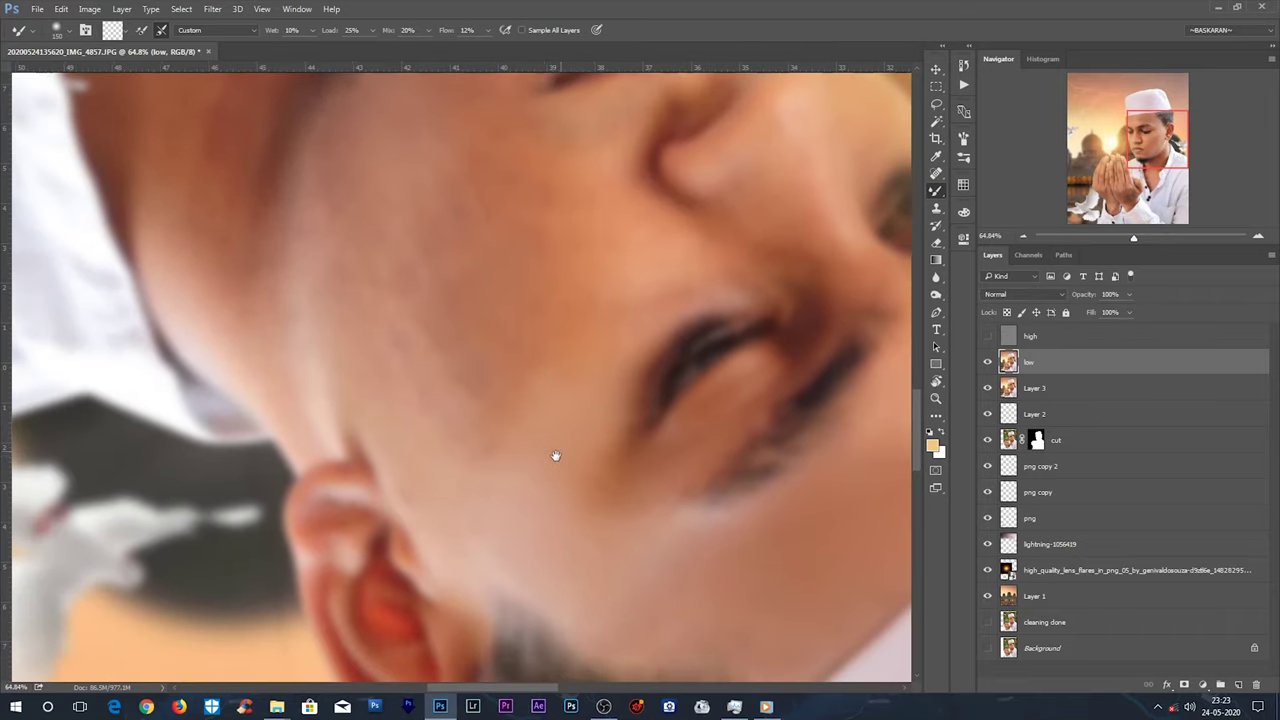
pyautogui.press('r')
pyautogui.moveTo(546, 251)
pyautogui.mouseDown()
pyautogui.moveTo(363, 387)
pyautogui.moveTo(366, 414)
pyautogui.moveTo(471, 306)
pyautogui.mouseUp()
pyautogui.press('b')
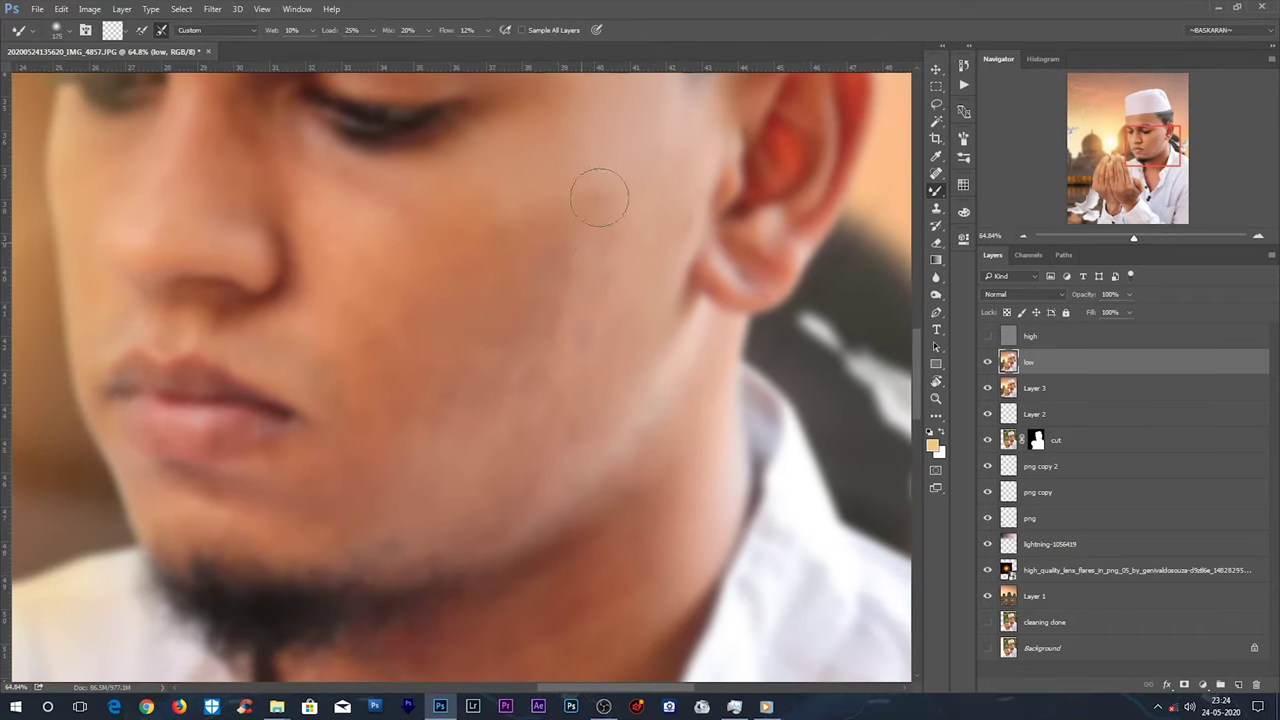
pyautogui.press(']')
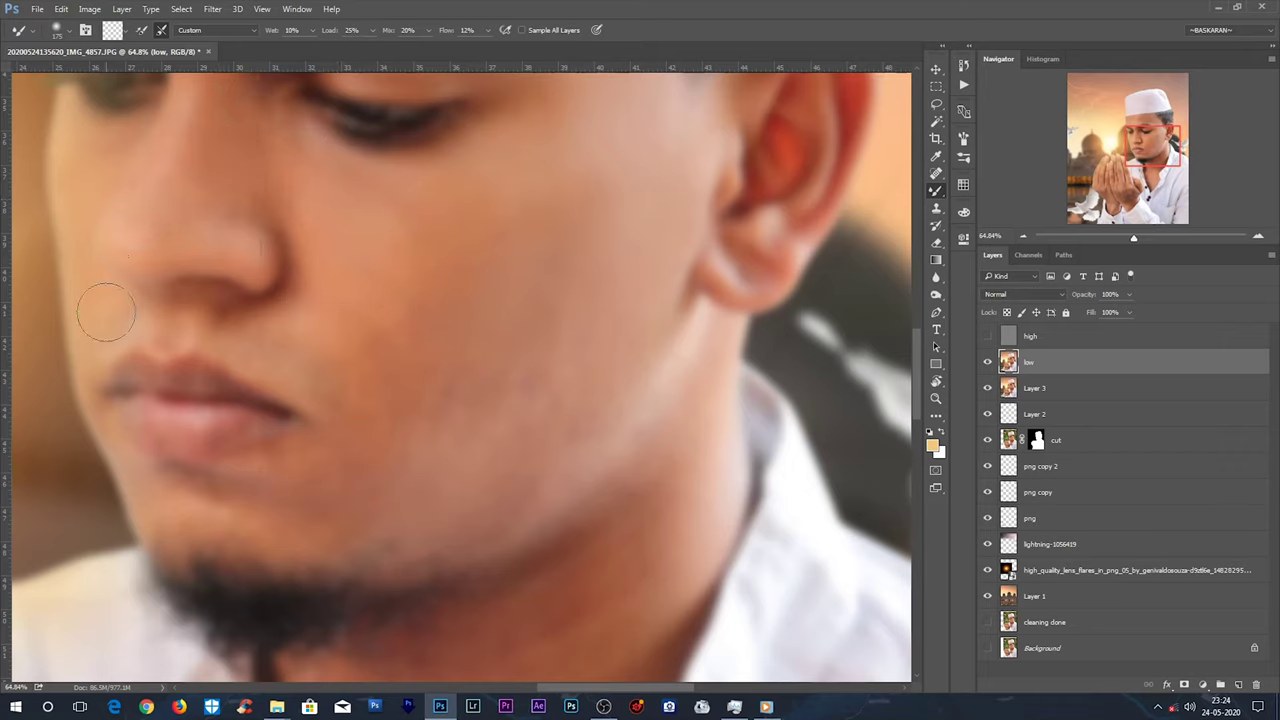
pyautogui.press('[')
pyautogui.moveTo(537, 315)
pyautogui.mouseDown()
pyautogui.moveTo(628, 391)
pyautogui.moveTo(643, 371)
pyautogui.moveTo(634, 420)
pyautogui.moveTo(508, 505)
pyautogui.mouseUp()
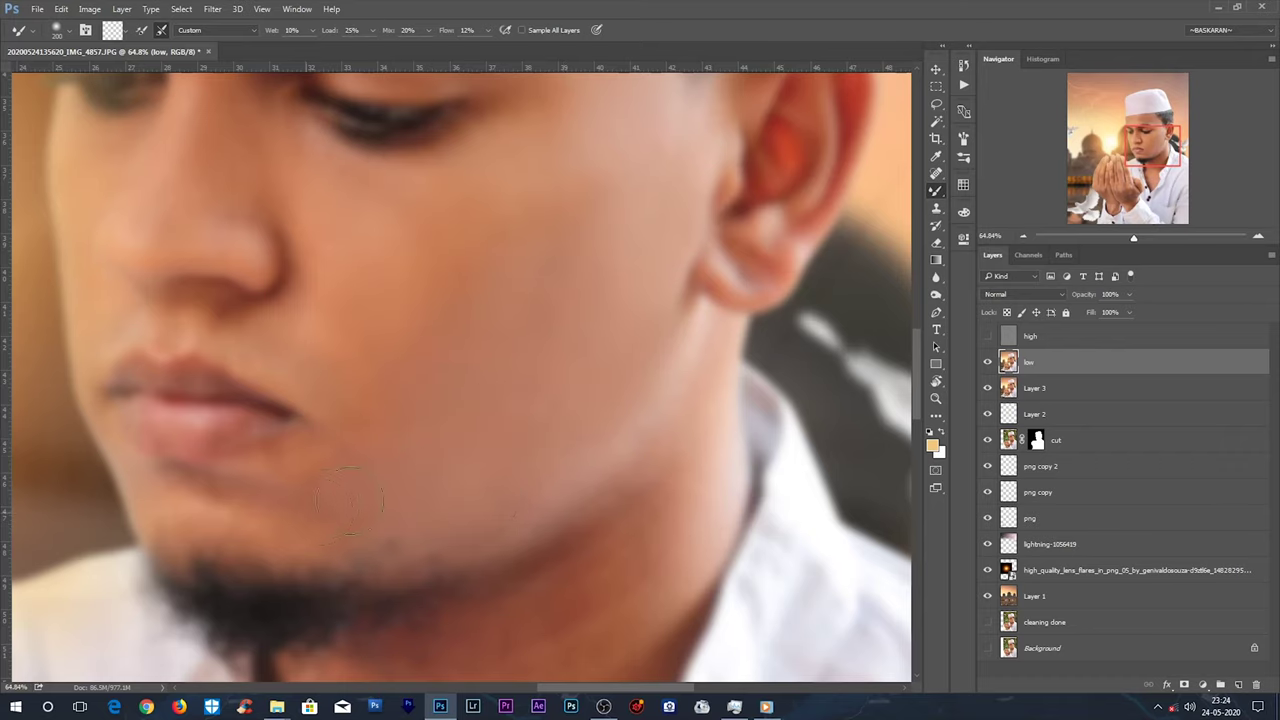
# Blend the jaw and neck shadow with the Mixer Brush.
pyautogui.scroll(-5, 205, 530)
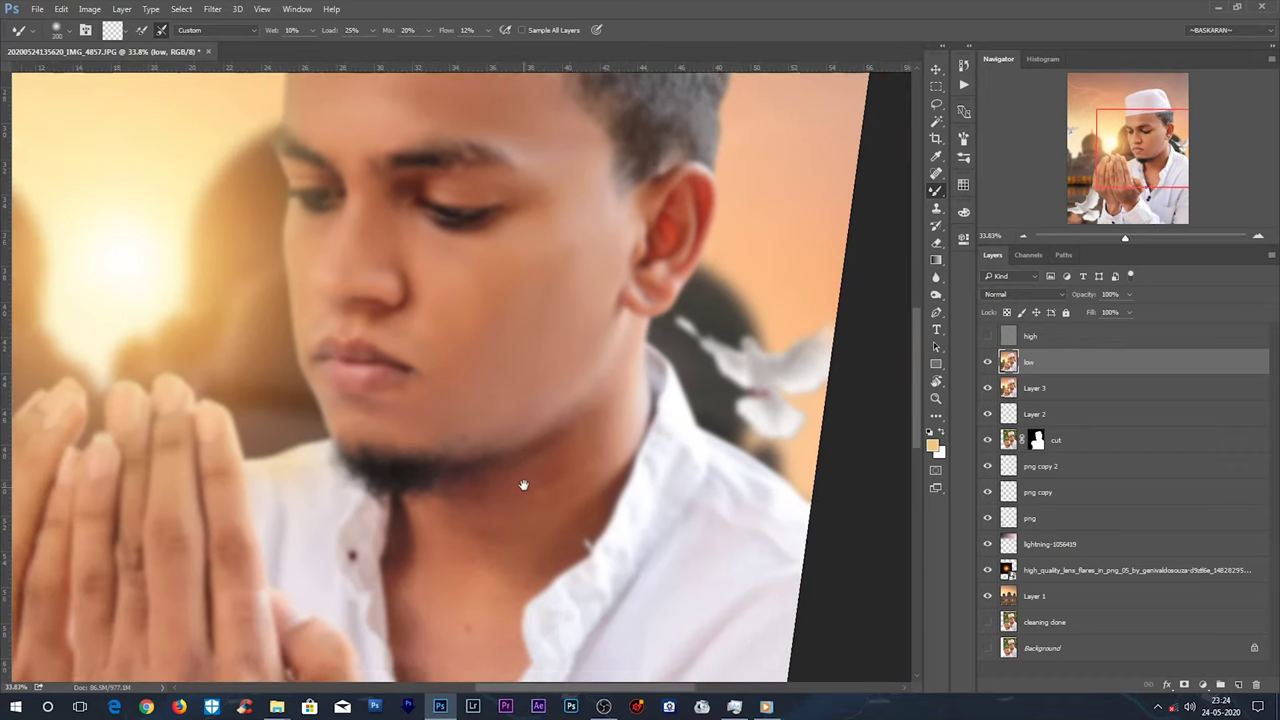
pyautogui.scroll(3, 560, 490)
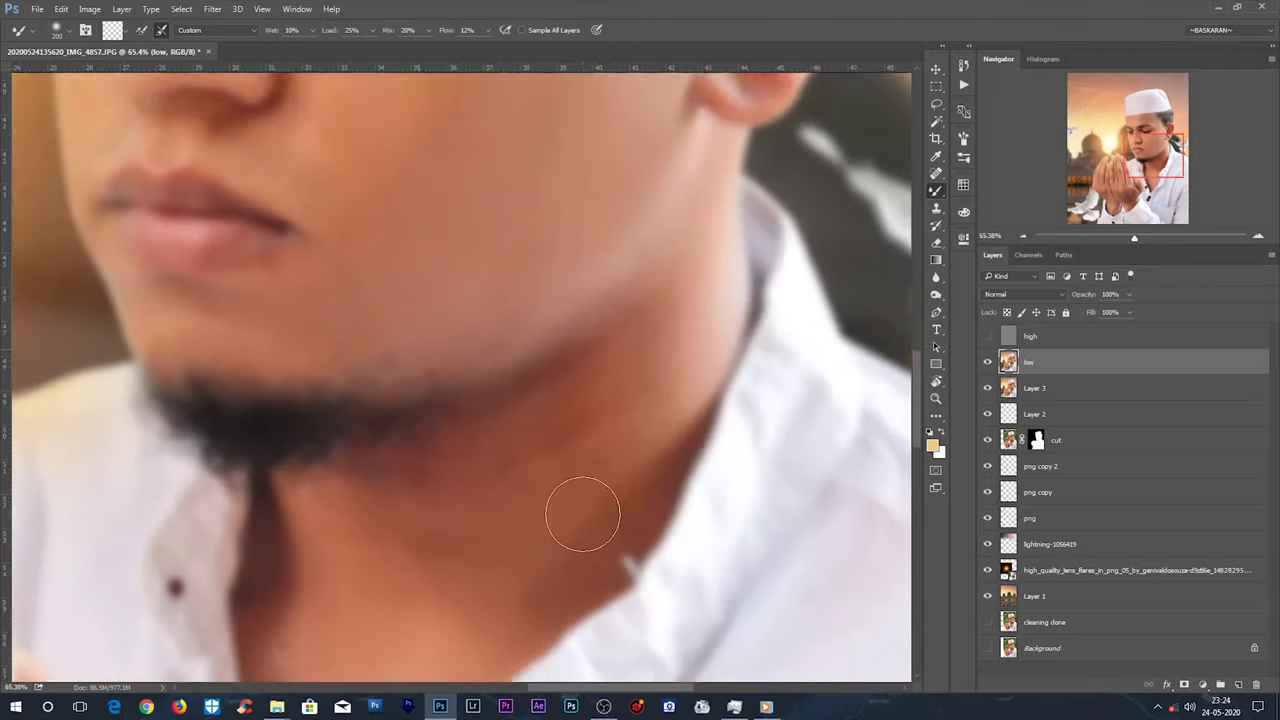
pyautogui.scroll(2, 575, 460)
pyautogui.moveTo(643, 206)
pyautogui.mouseDown()
pyautogui.moveTo(640, 391)
pyautogui.moveTo(589, 412)
pyautogui.mouseUp()
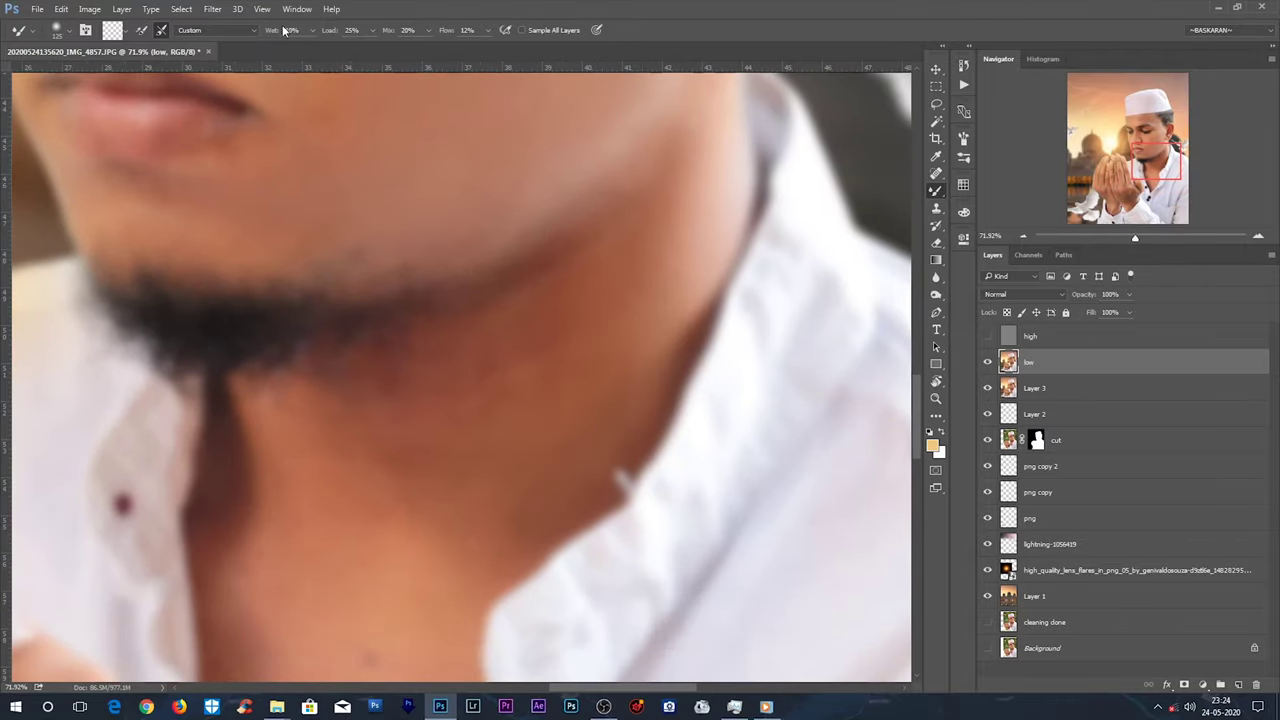
# Reduce the Mixer Brush to Wet 5% and Flow 9%, and reset the view upright.
pyautogui.moveTo(269, 32); pyautogui.dragTo(262, 32)
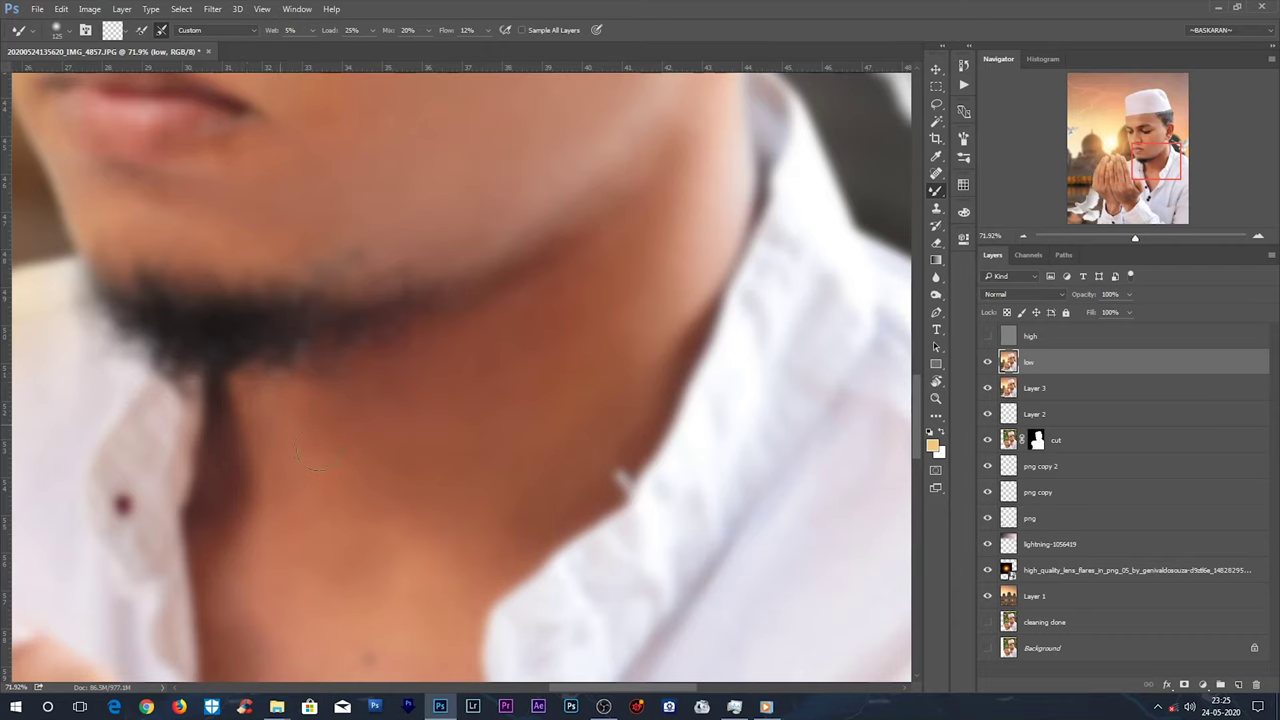
pyautogui.scroll(-2, 366, 476)
pyautogui.moveTo(466, 30); pyautogui.dragTo(440, 34)
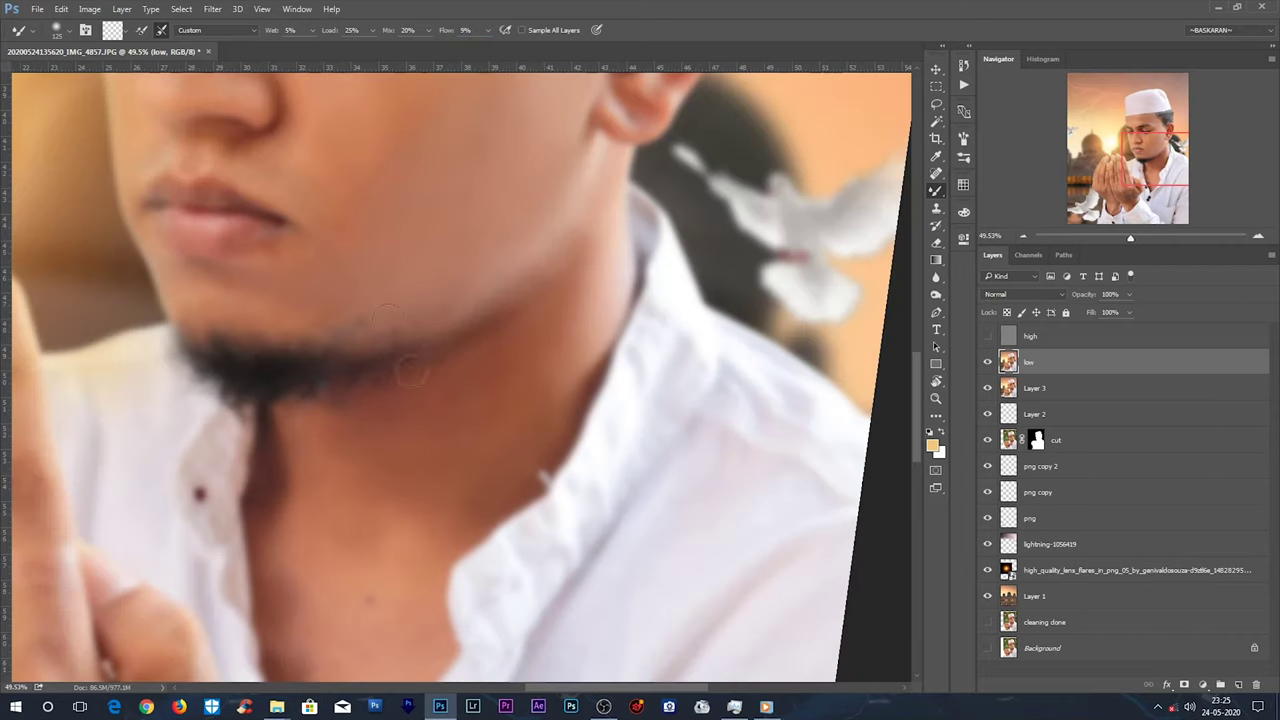
pyautogui.scroll(-3, 420, 410)
pyautogui.scroll(-3, 423, 414)
pyautogui.scroll(-2, 426, 416)
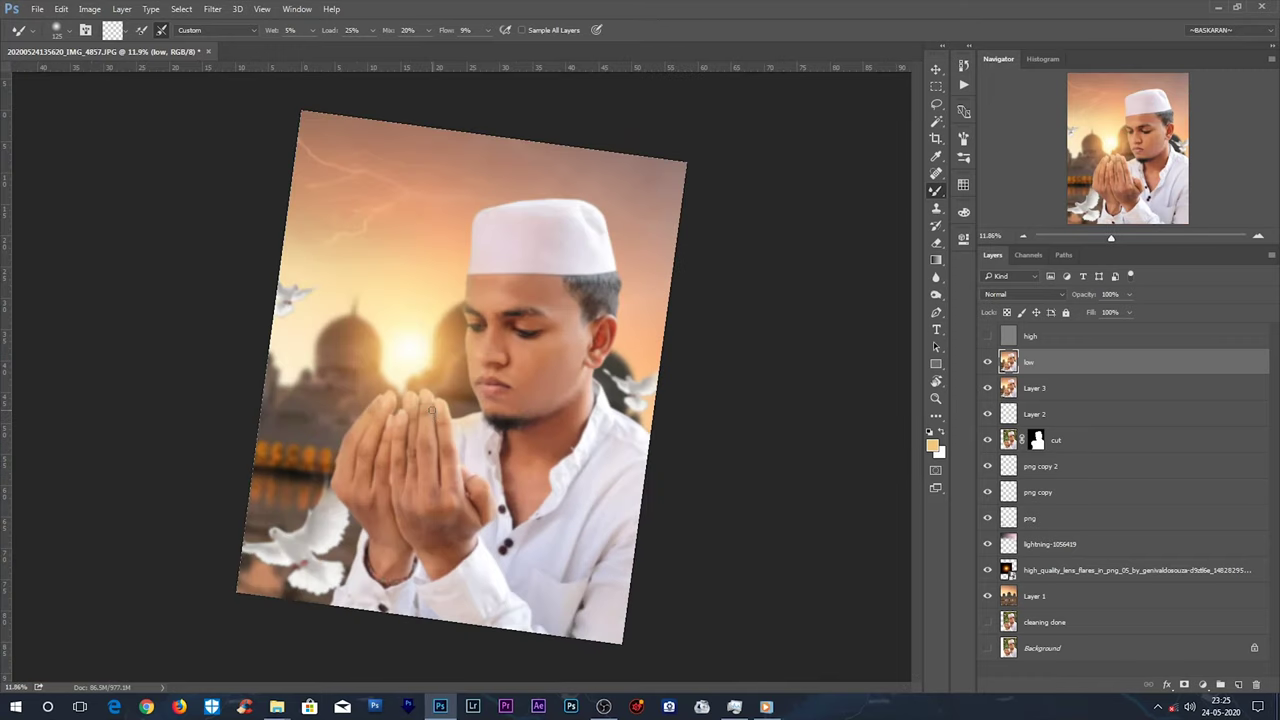
pyautogui.press('Escape')
pyautogui.press('v')
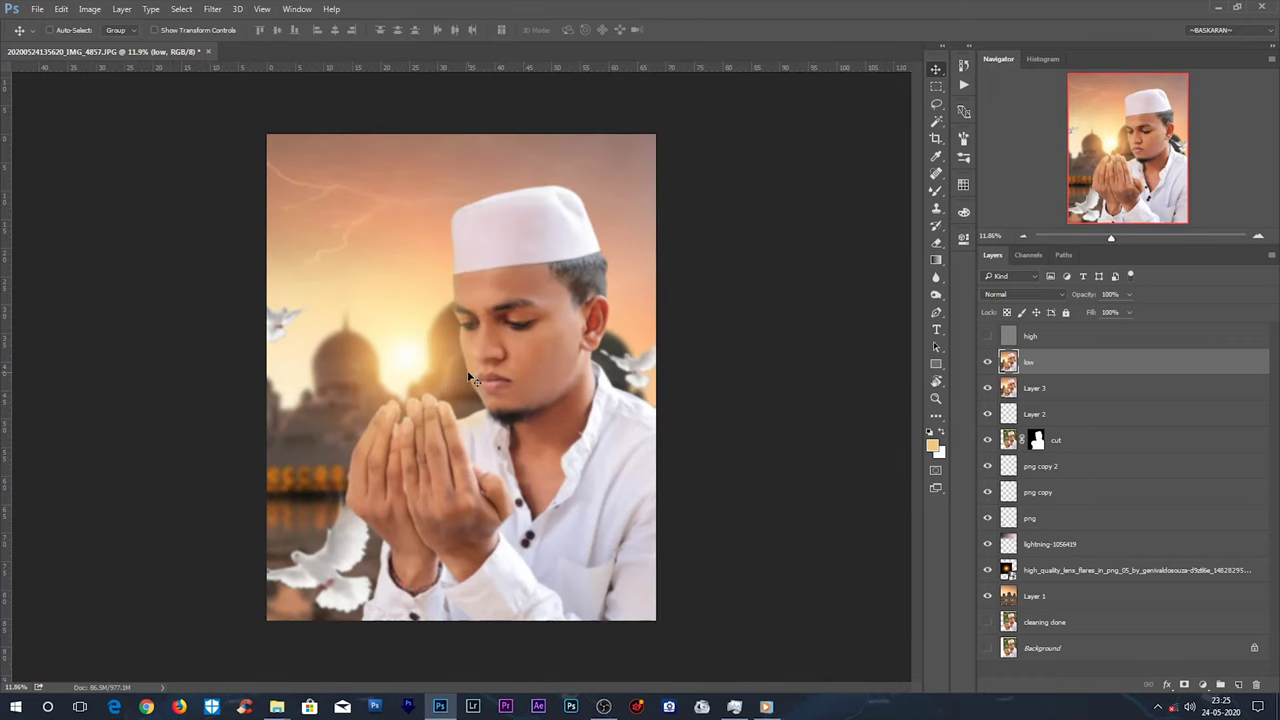
pyautogui.scroll(1, 445, 385)
pyautogui.click(988, 336)
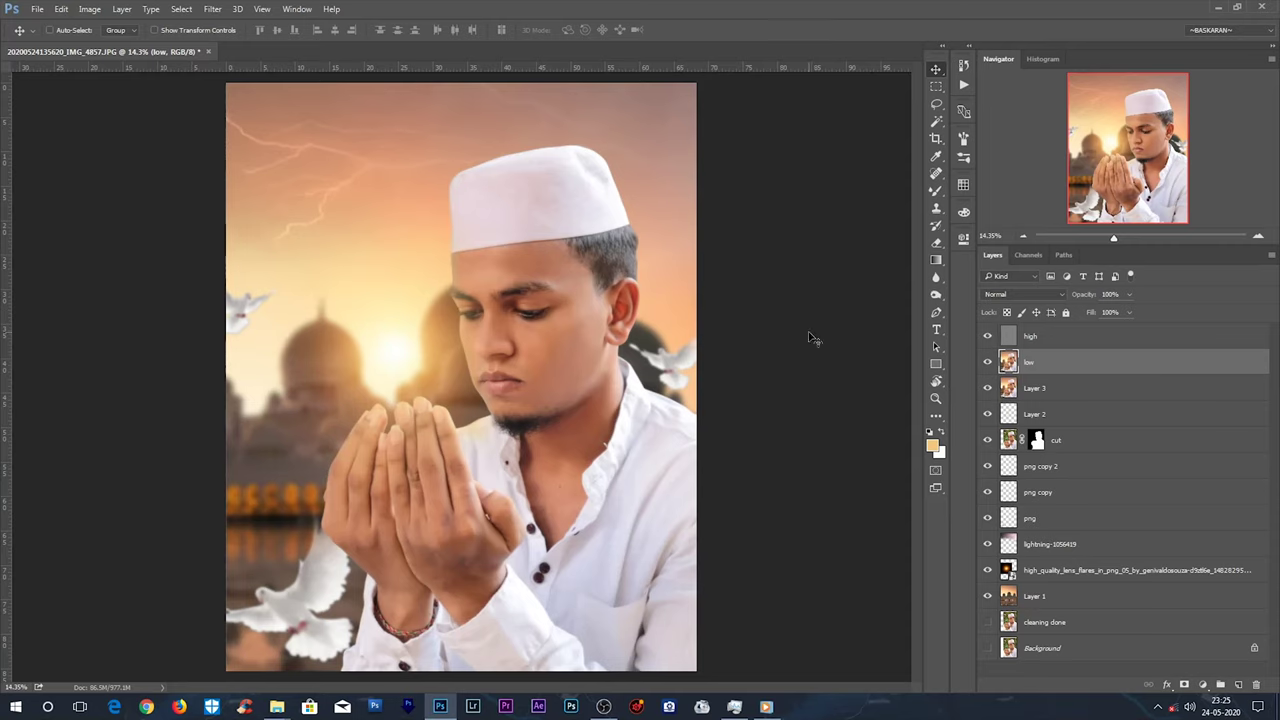
pyautogui.scroll(4, 547, 349)
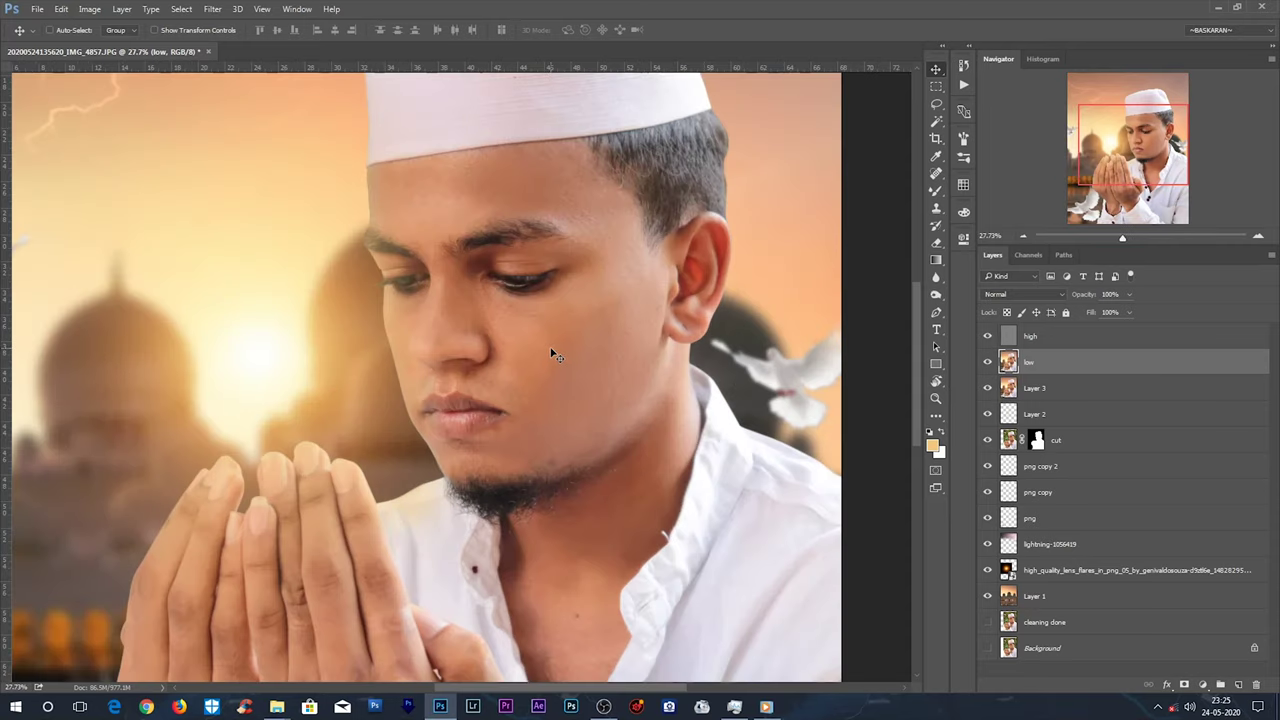
pyautogui.scroll(-4, 556, 355)
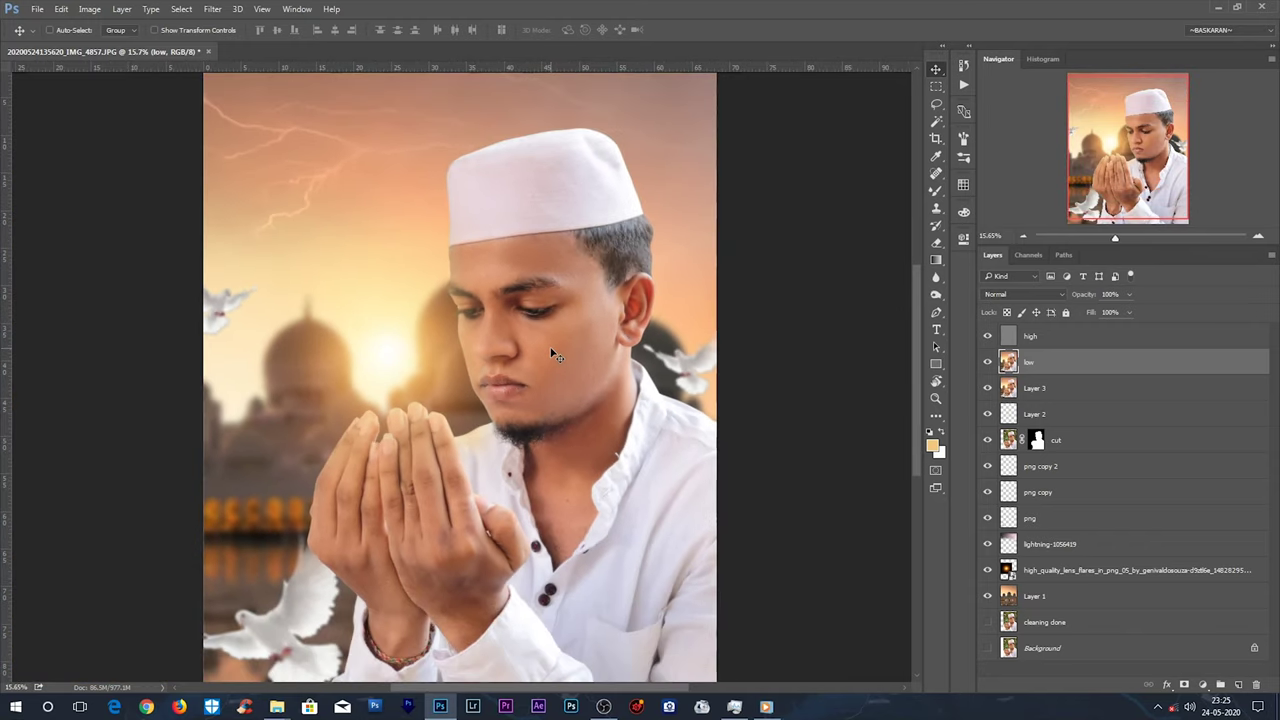
pyautogui.scroll(1, 556, 355)
pyautogui.scroll(-2, 556, 355)
pyautogui.scroll(1, 545, 340)
pyautogui.scroll(4, 543, 325)
pyautogui.scroll(3, 530, 311)
pyautogui.scroll(1, 530, 311)
pyautogui.scroll(1, 530, 311)
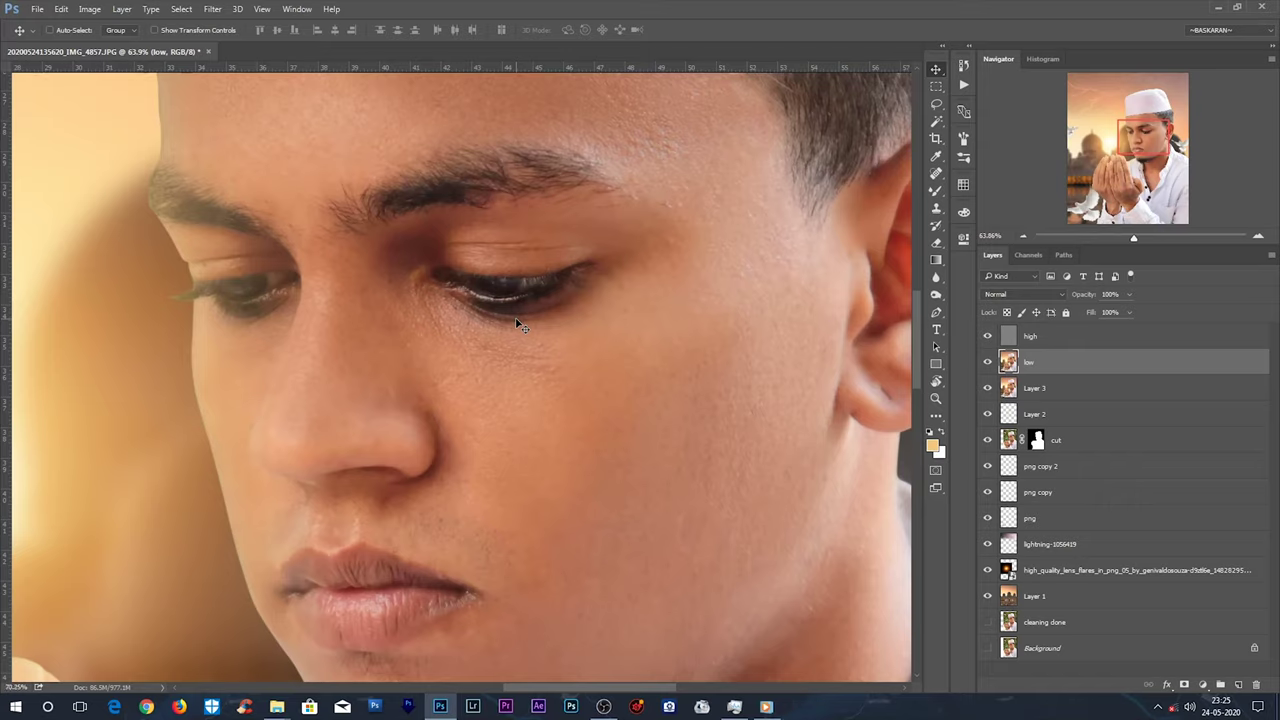
pyautogui.scroll(1, 530, 311)
pyautogui.hotkey('ctrl', 'f')
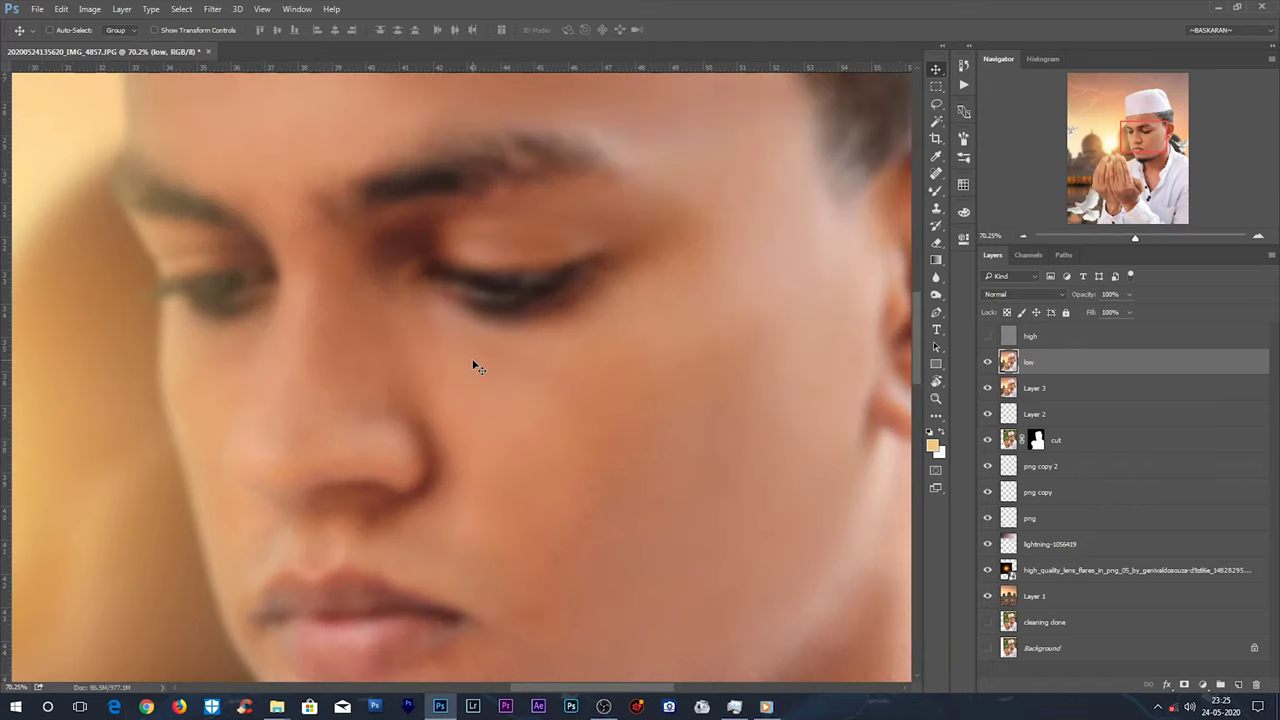
pyautogui.scroll(-3, 473, 365)
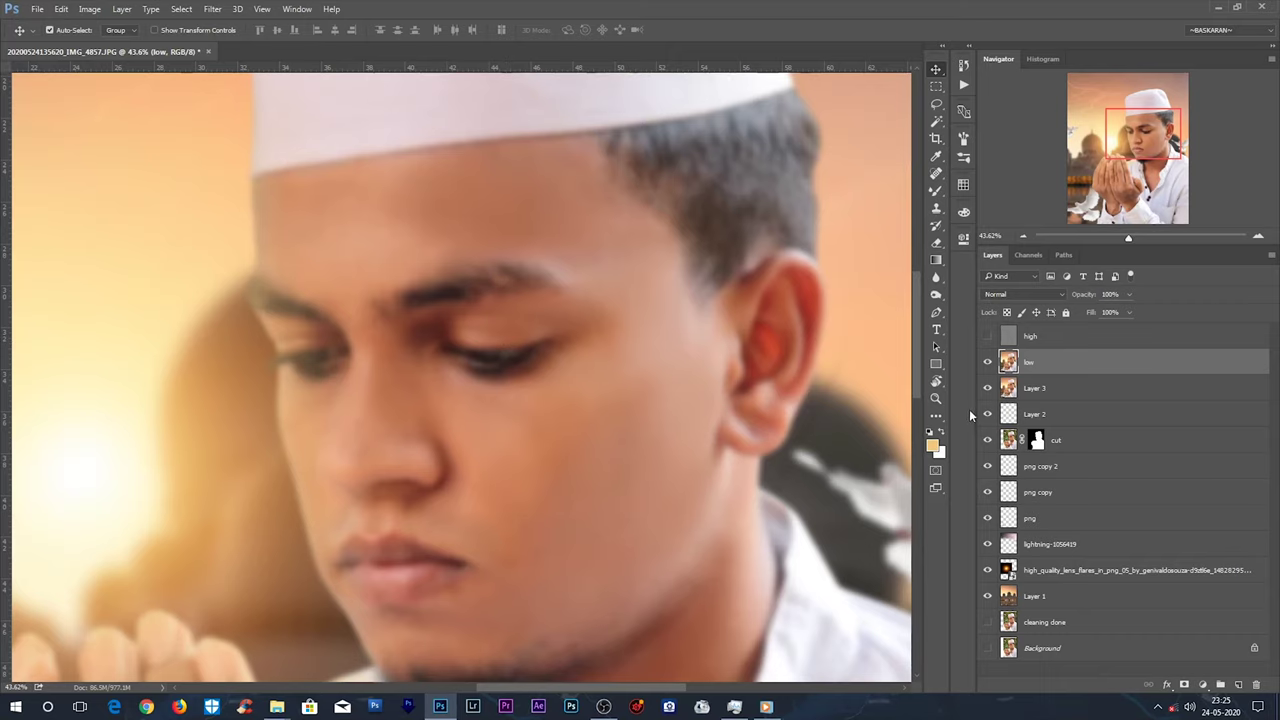
# Add empty Layer 4 above 'low', sample a forehead skin tone, and select the Brush Tool.
pyautogui.hotkey('ctrl', 'shift', 'alt', 'n')
pyautogui.moveTo(691, 249); pyautogui.dragTo(688, 272)
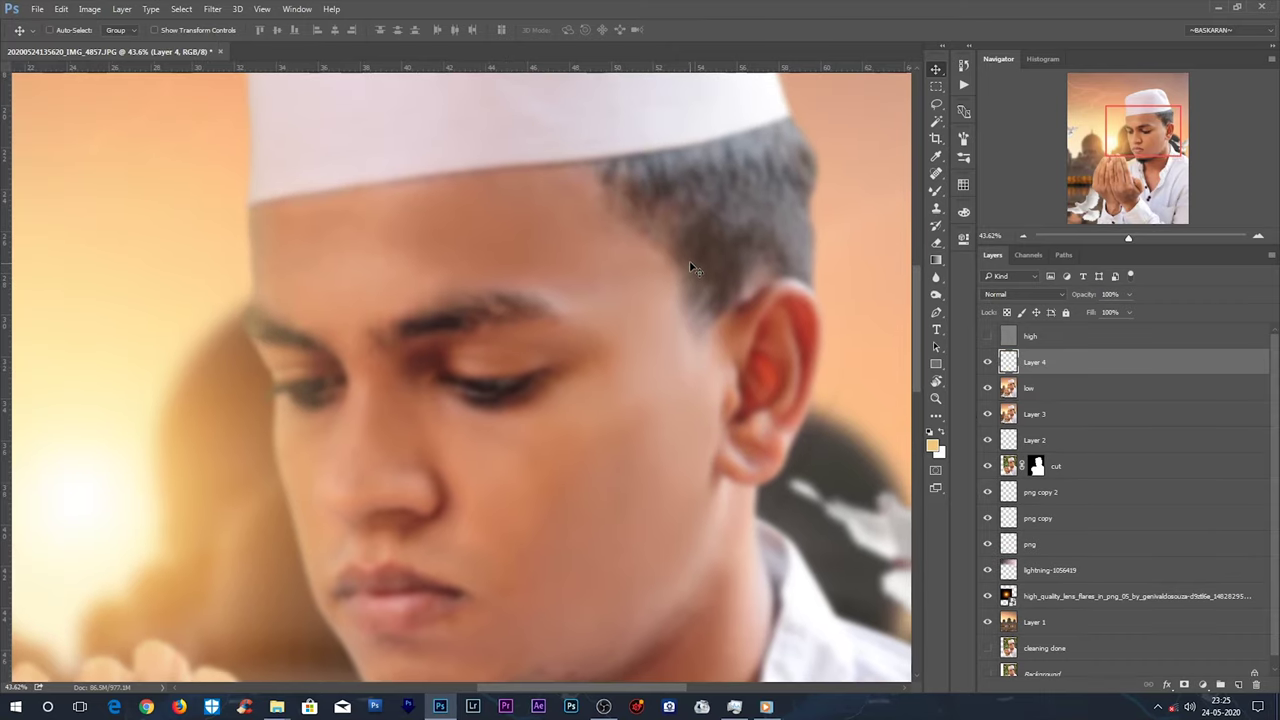
pyautogui.press('i')
pyautogui.moveTo(449, 257)
pyautogui.mouseDown()
pyautogui.moveTo(420, 272)
pyautogui.moveTo(400, 257)
pyautogui.mouseUp()
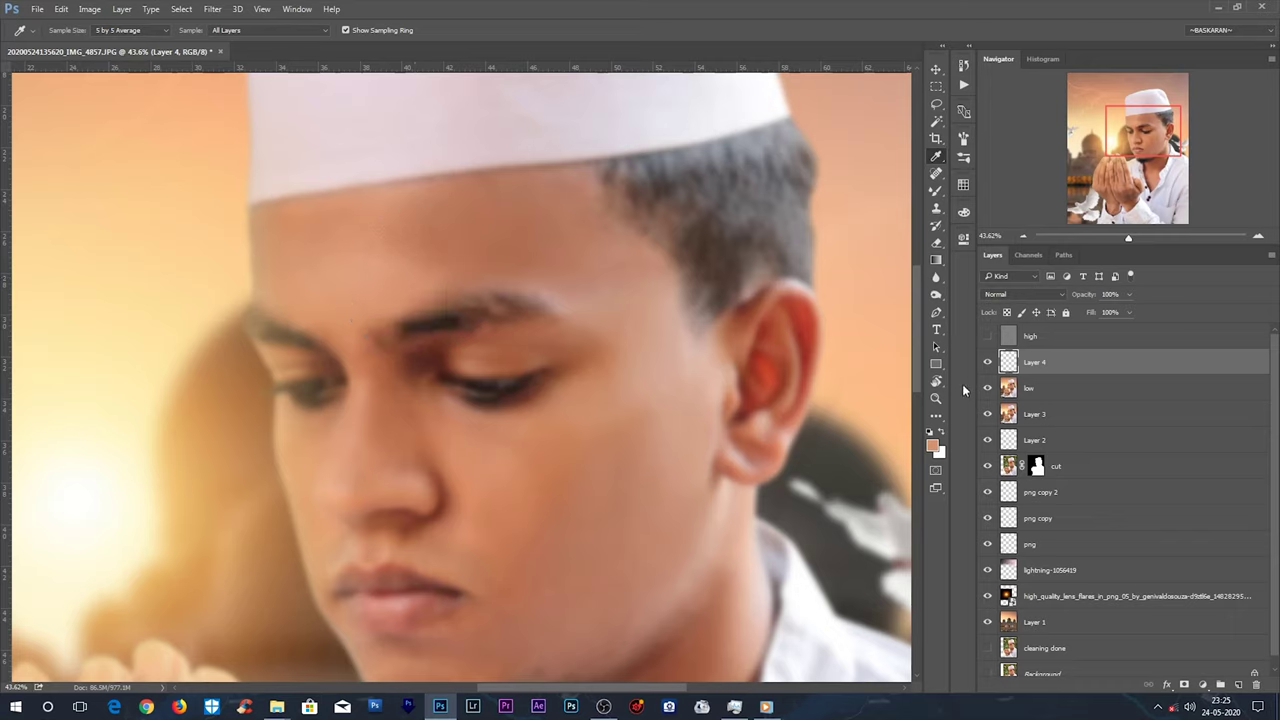
pyautogui.press('b')
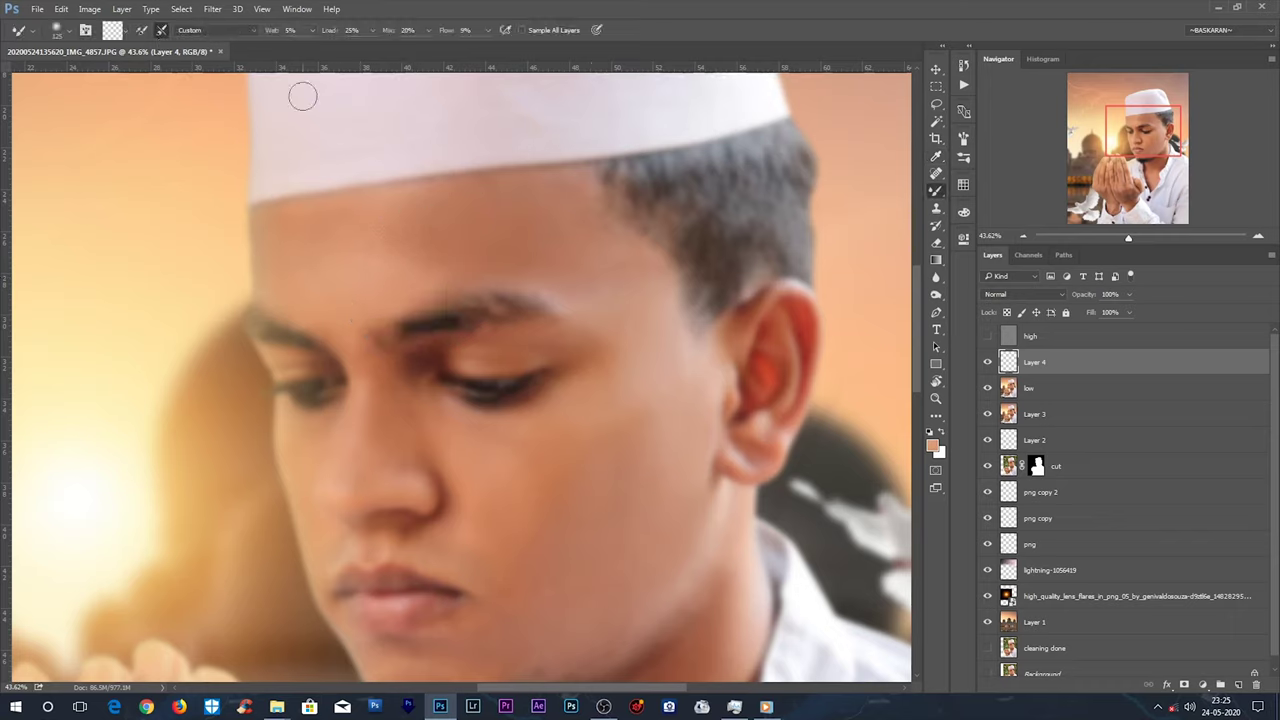
pyautogui.rightClick(937, 191)
pyautogui.click(1000, 193)
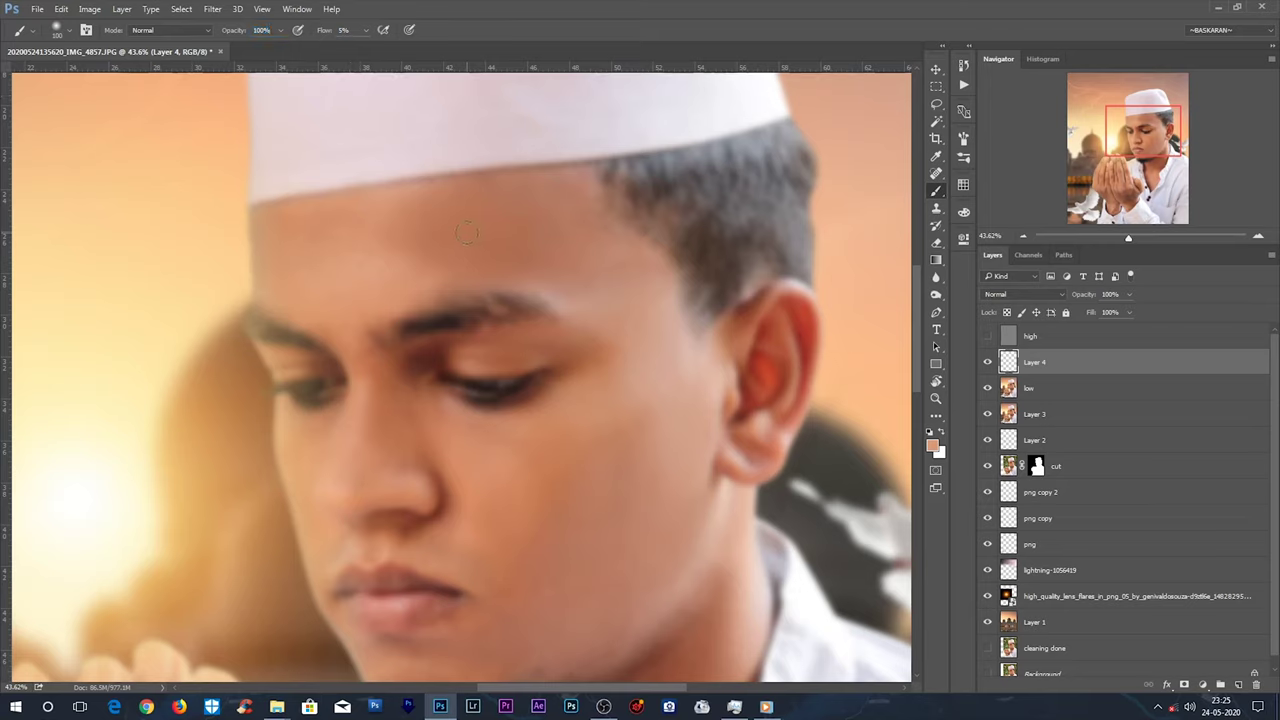
# Sample an 11 by 11 average skin tone and paint it over the neck with a 500-pixel brush at 5% flow.
pyautogui.press('i')
pyautogui.click(130, 30)
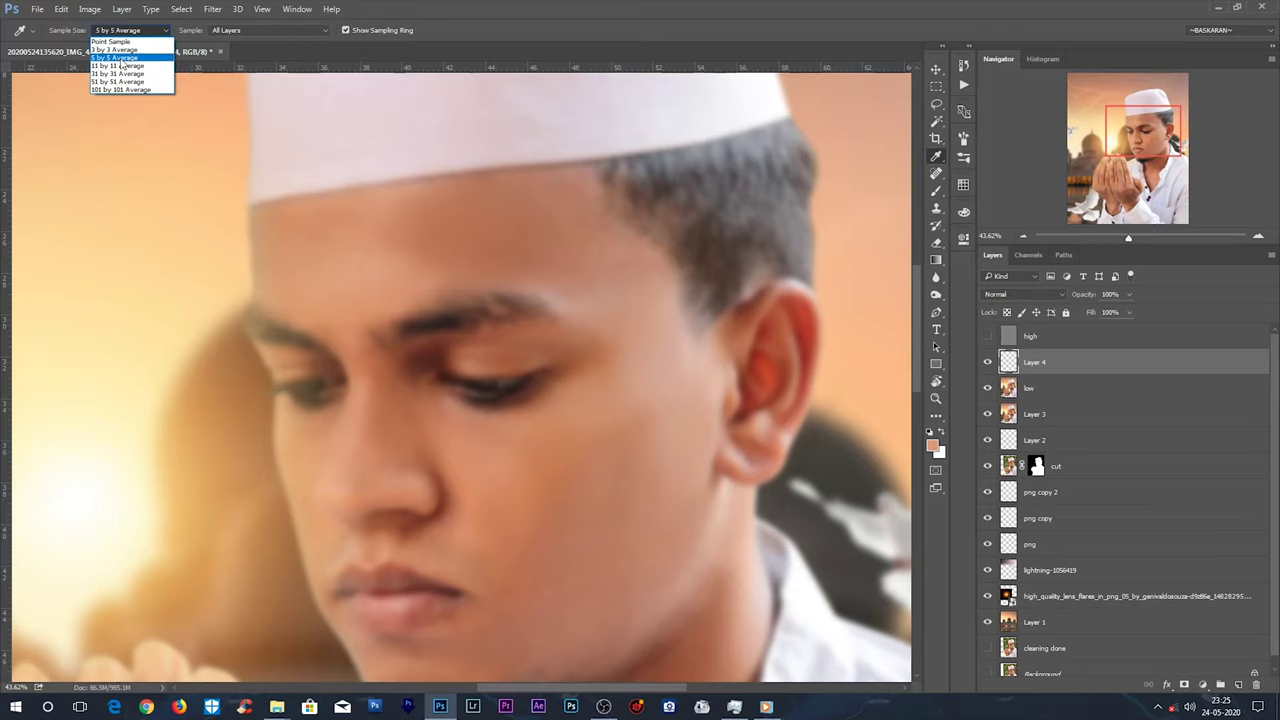
pyautogui.click(116, 68)
pyautogui.press('b')
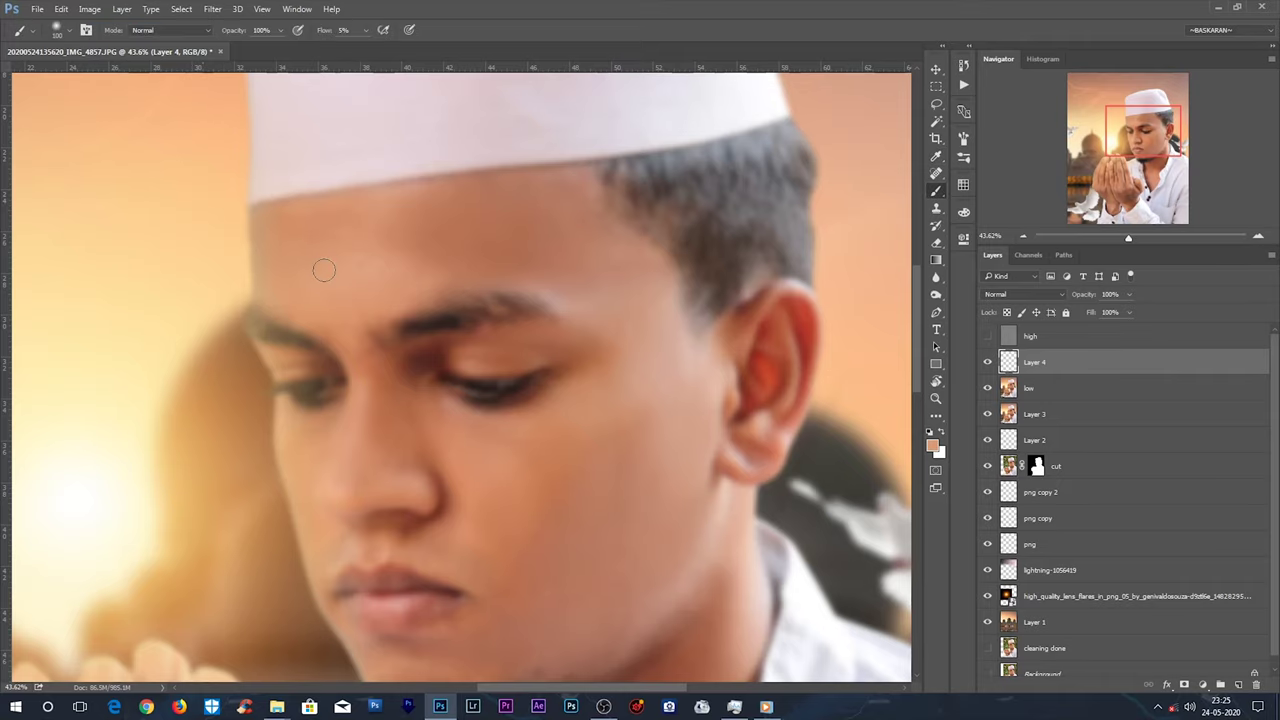
pyautogui.press(']')
pyautogui.scroll(-2, 620, 268)
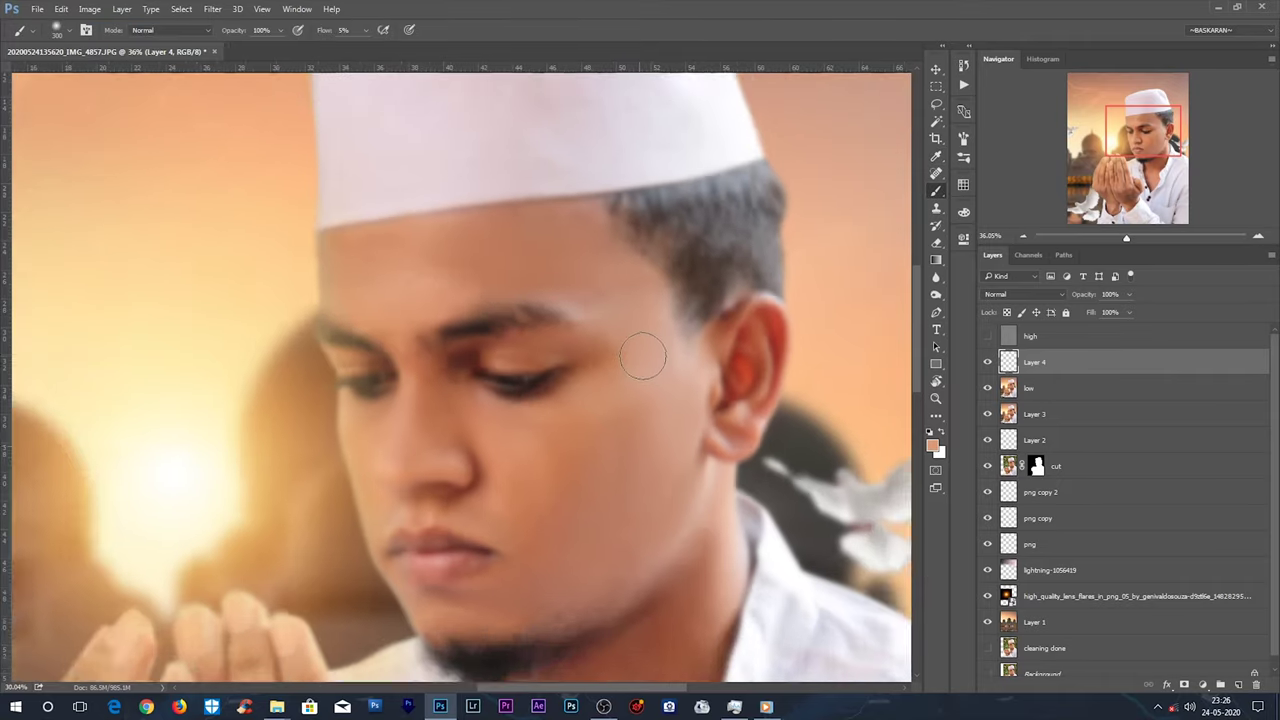
pyautogui.scroll(-2, 660, 470)
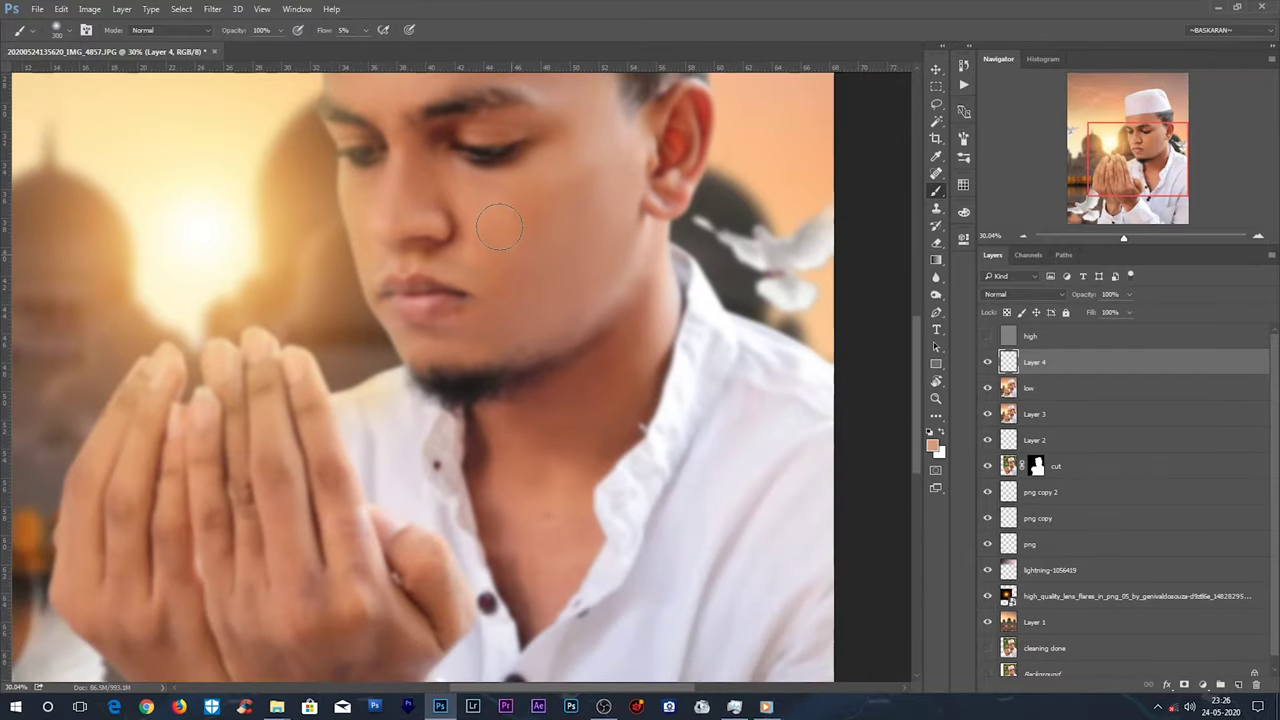
pyautogui.moveTo(428, 348)
pyautogui.mouseDown()
pyautogui.moveTo(585, 446)
pyautogui.moveTo(557, 384)
pyautogui.mouseUp()
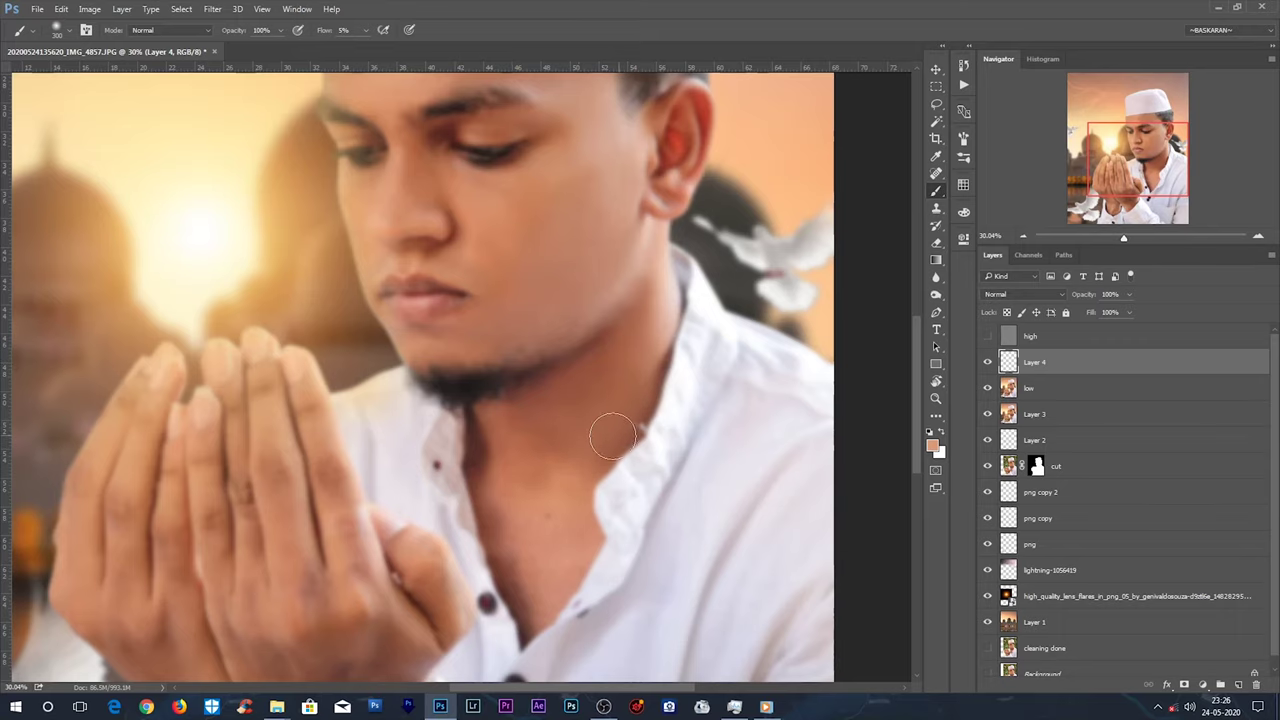
pyautogui.moveTo(557, 384); pyautogui.dragTo(514, 374)
pyautogui.scroll(-3, 514, 374)
pyautogui.press('v')
pyautogui.scroll(1, 522, 381)
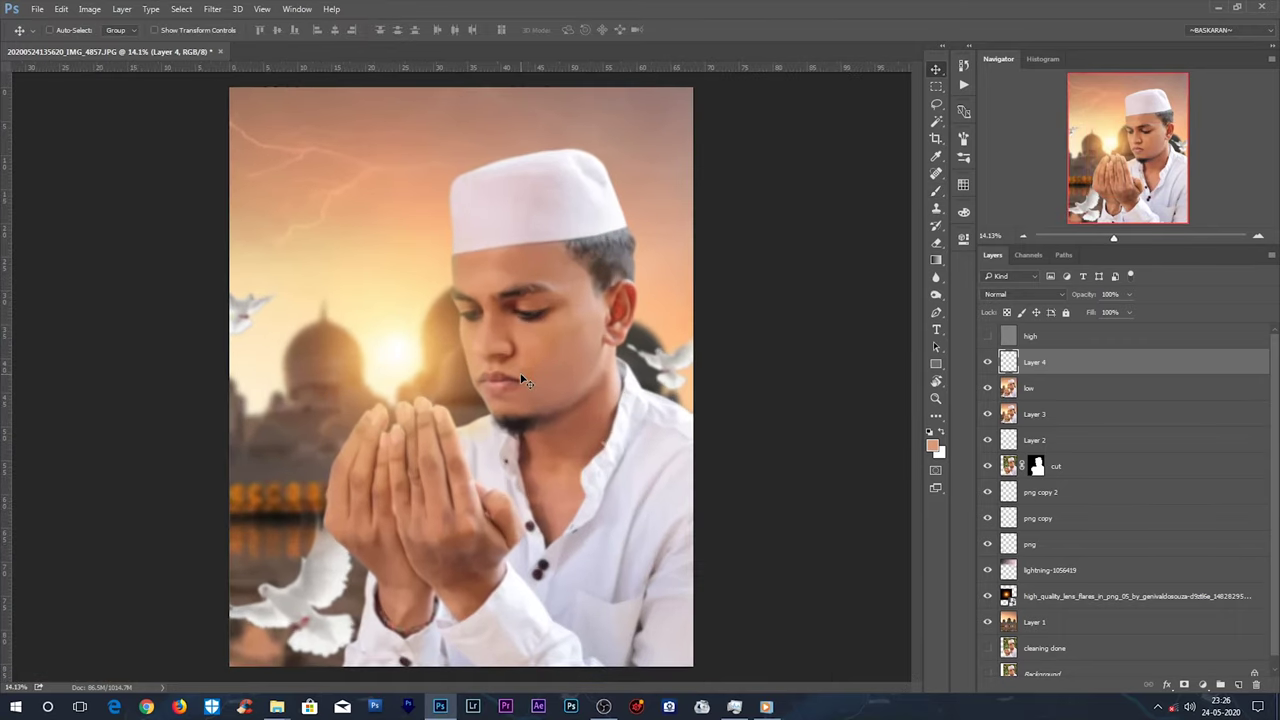
# Group the high, Layer 4 and low layers as 'f&s' and tag the group orange.
pyautogui.click(987, 336)
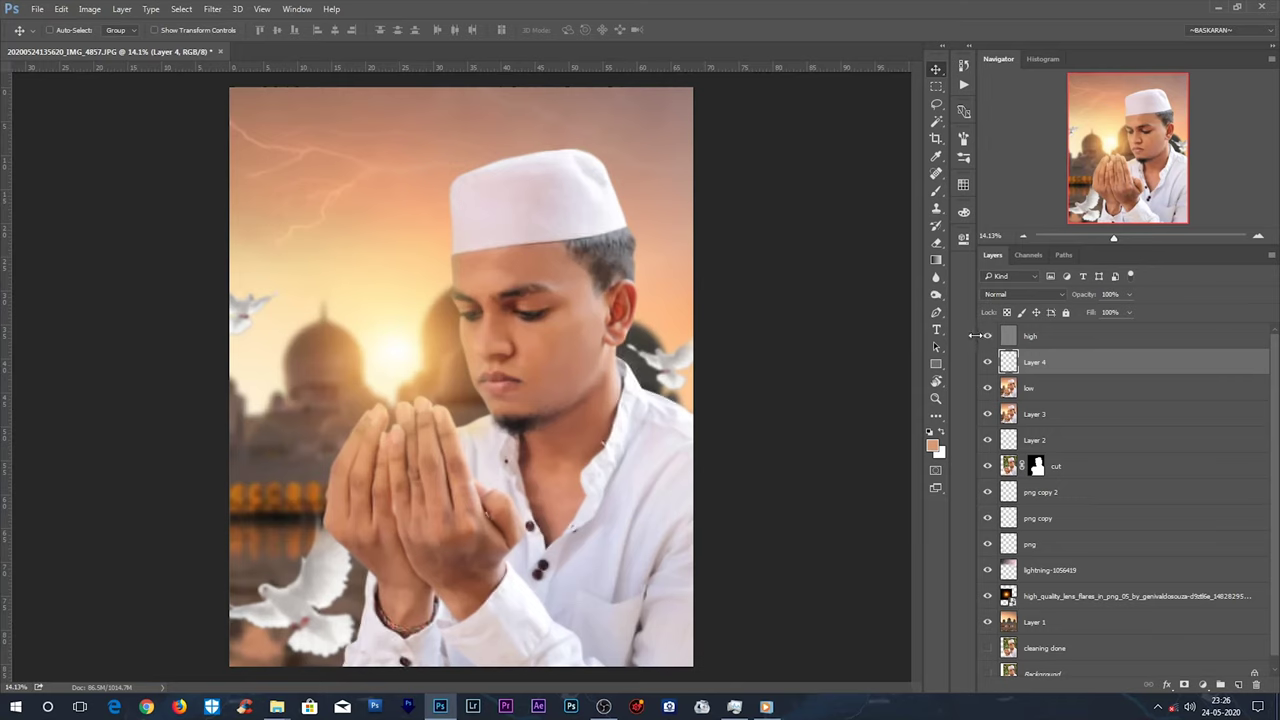
pyautogui.keyDown('ctrl'); pyautogui.click(1045, 340); pyautogui.keyUp('ctrl')
pyautogui.keyDown('ctrl'); pyautogui.click(1051, 380); pyautogui.keyUp('ctrl')
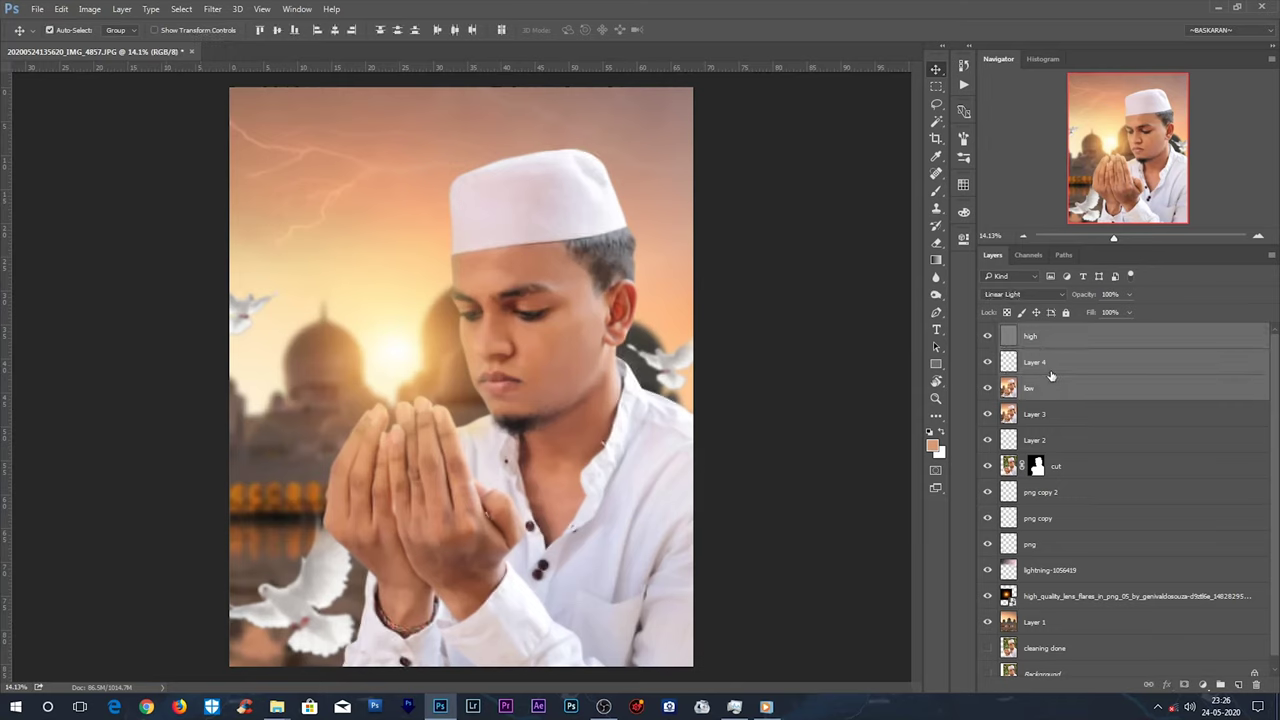
pyautogui.hotkey('ctrl', 'g')
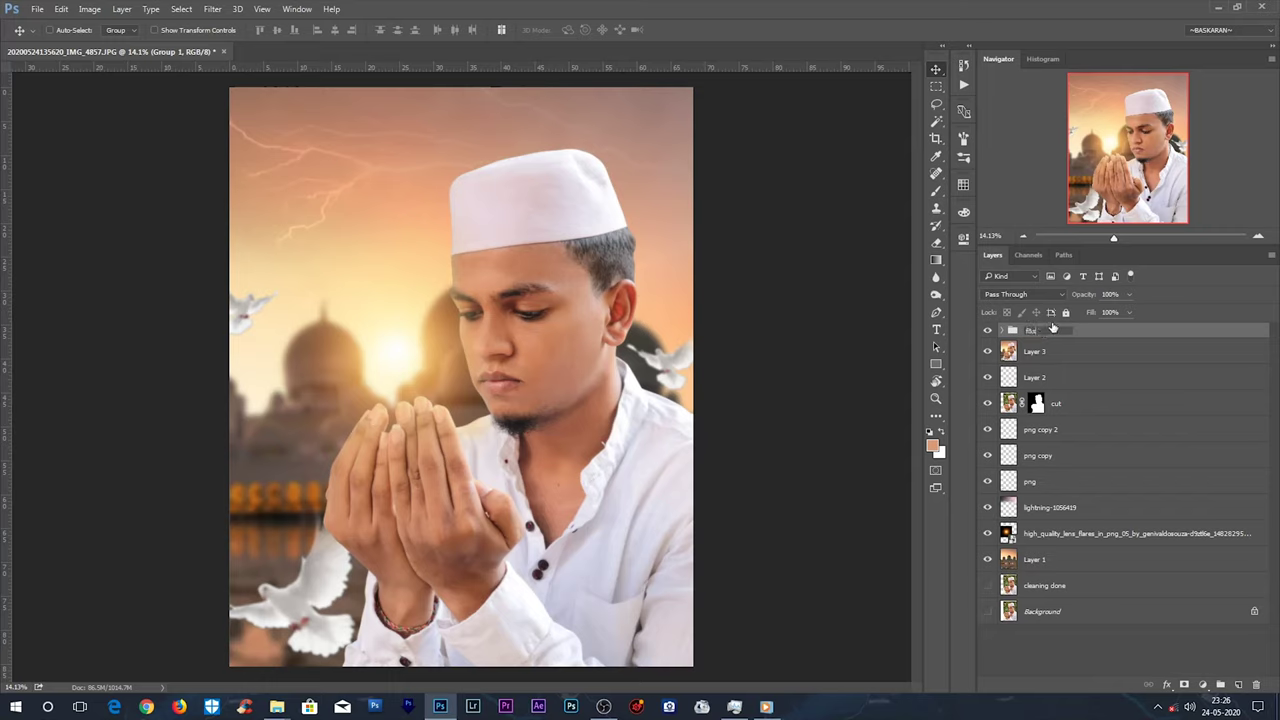
pyautogui.press('Return')
pyautogui.rightClick(1084, 330)
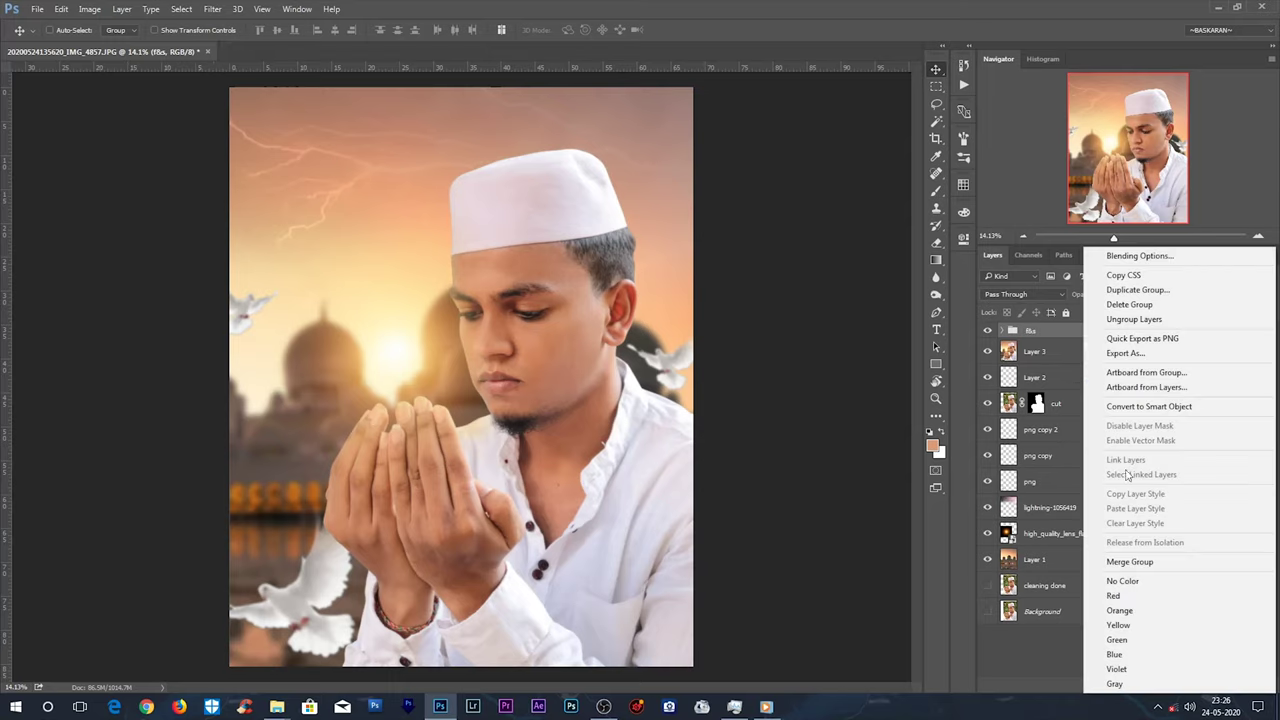
pyautogui.click(1122, 611)
# Set the f&s group to 97% opacity and stamp all visible layers into a merged Layer 5.
pyautogui.click(987, 331)
pyautogui.click(987, 331)
pyautogui.click(987, 331)
pyautogui.click(987, 331)
pyautogui.scroll(1, 524, 263)
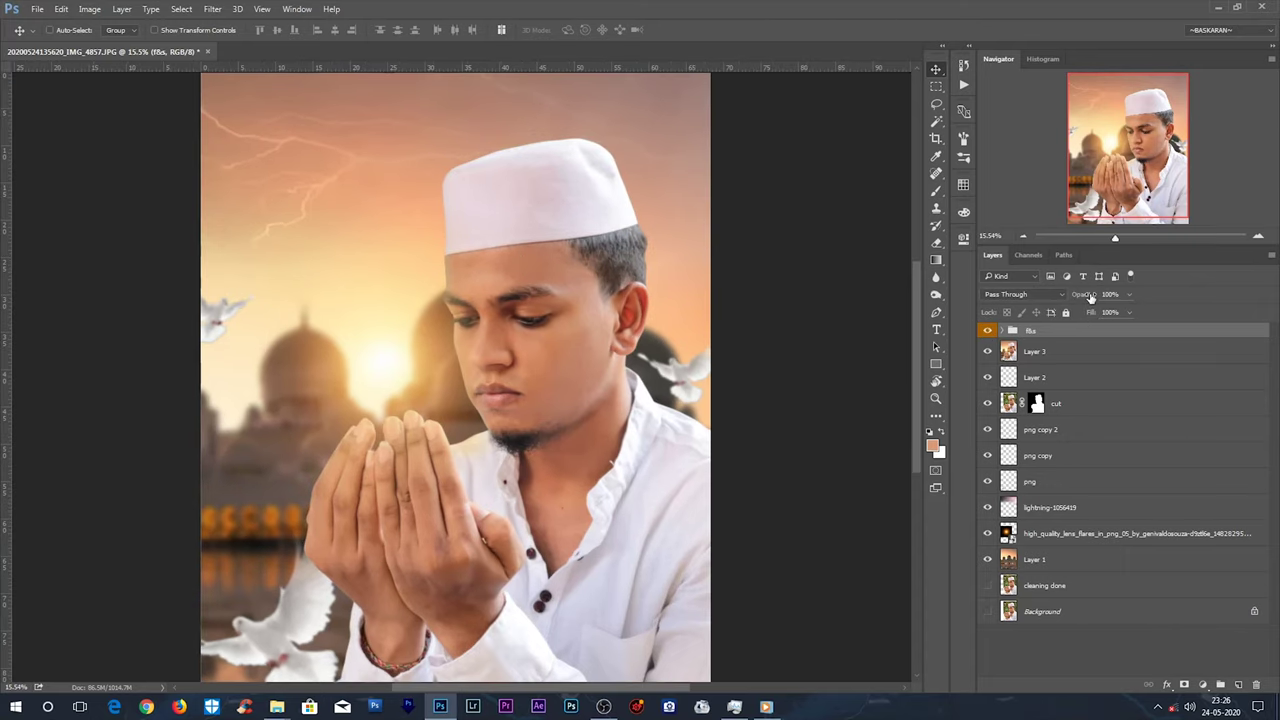
pyautogui.press('Return')
pyautogui.click(987, 331)
pyautogui.click(987, 331)
pyautogui.scroll(-1, 443, 287)
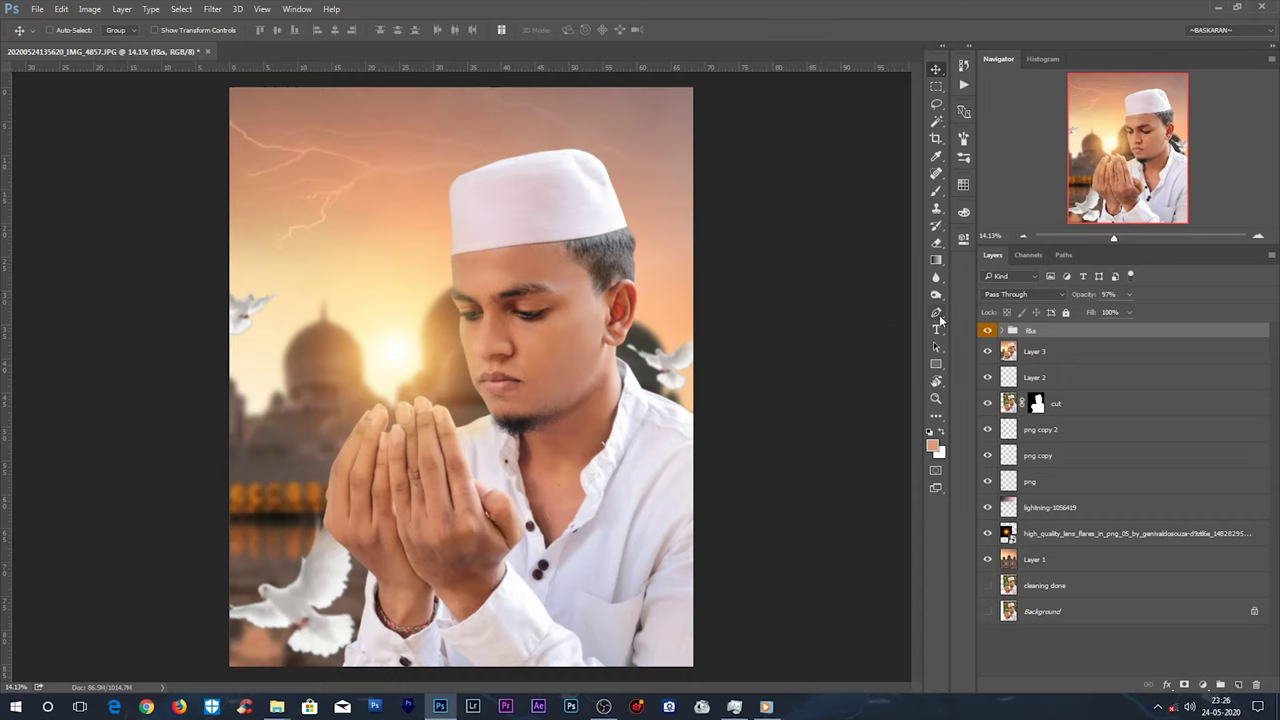
pyautogui.hotkey('ctrl', 'shift', 'alt', 'e')
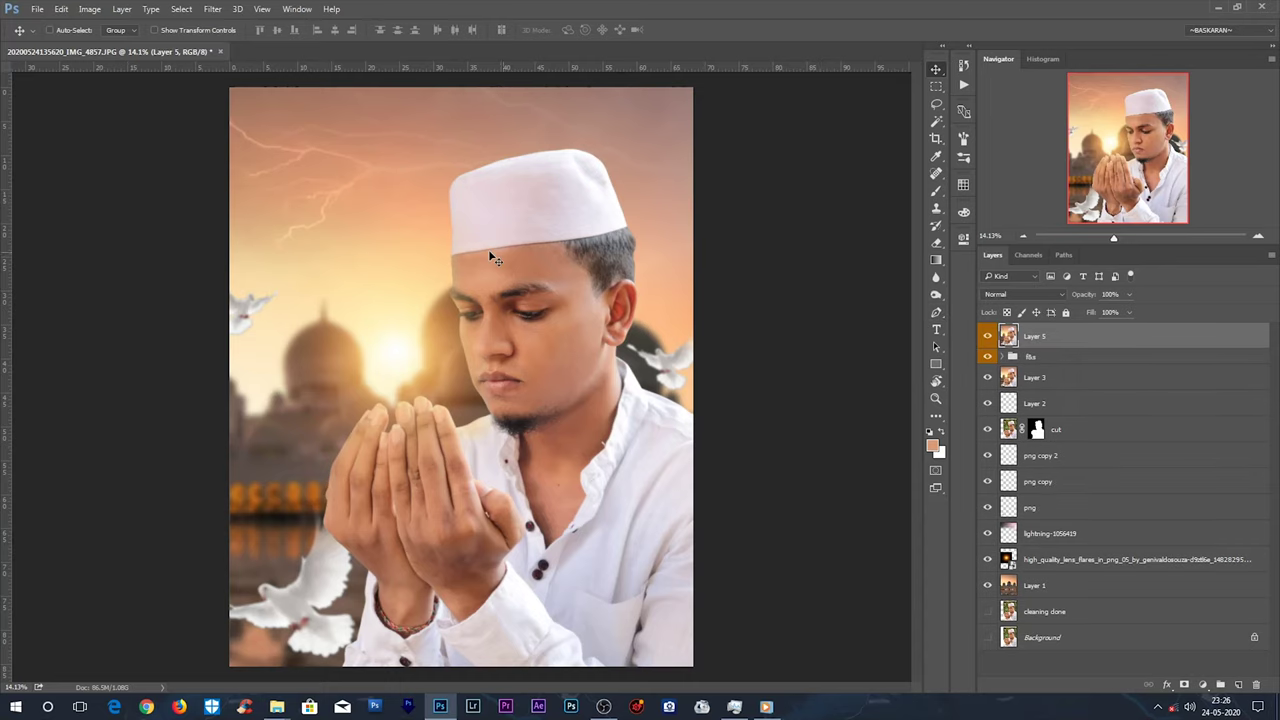
# With the Burn Tool at 18% exposure, darken the hair along the cap edge.
pyautogui.scroll(2, 714, 281)
pyautogui.scroll(2, 535, 242)
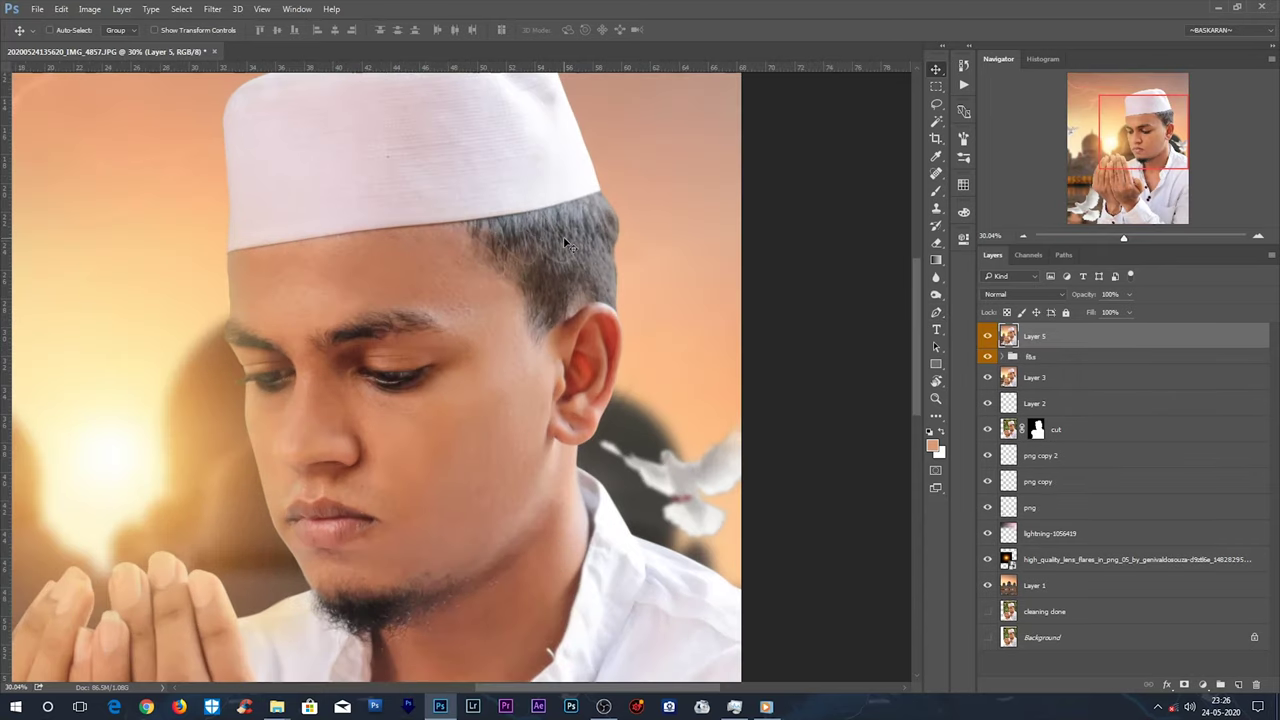
pyautogui.press('o')
pyautogui.rightClick(937, 299)
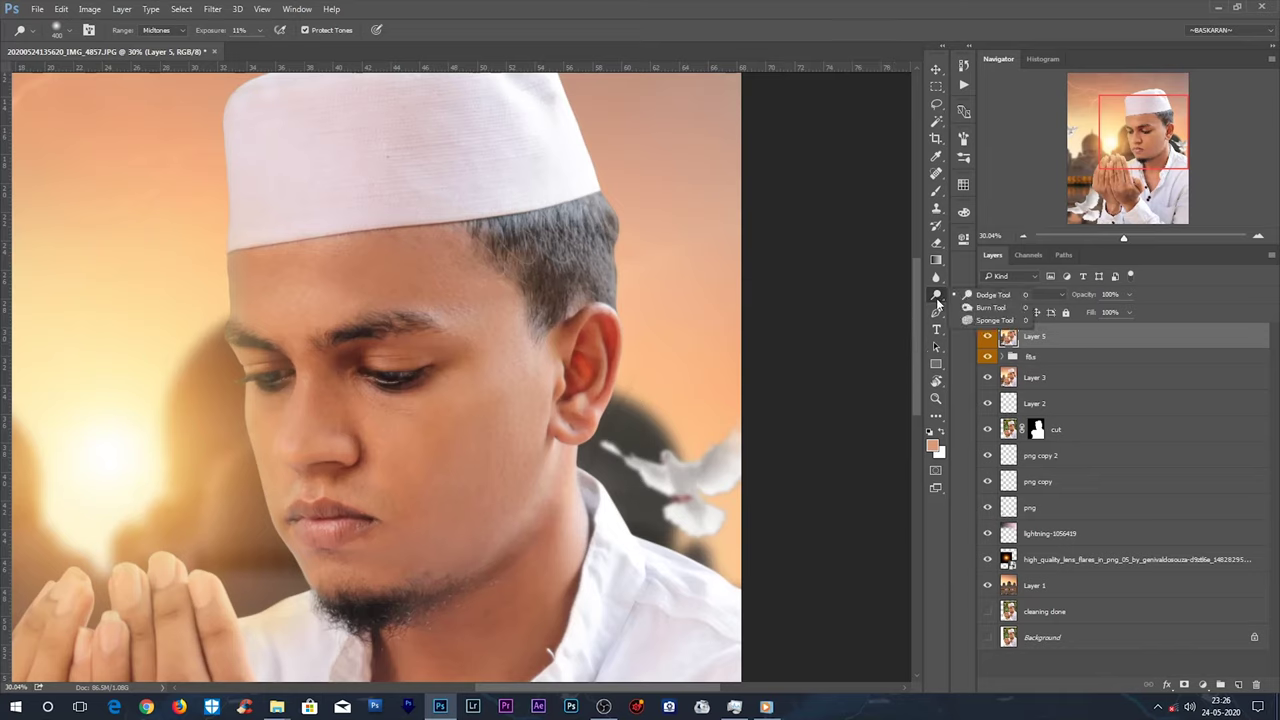
pyautogui.click(990, 308)
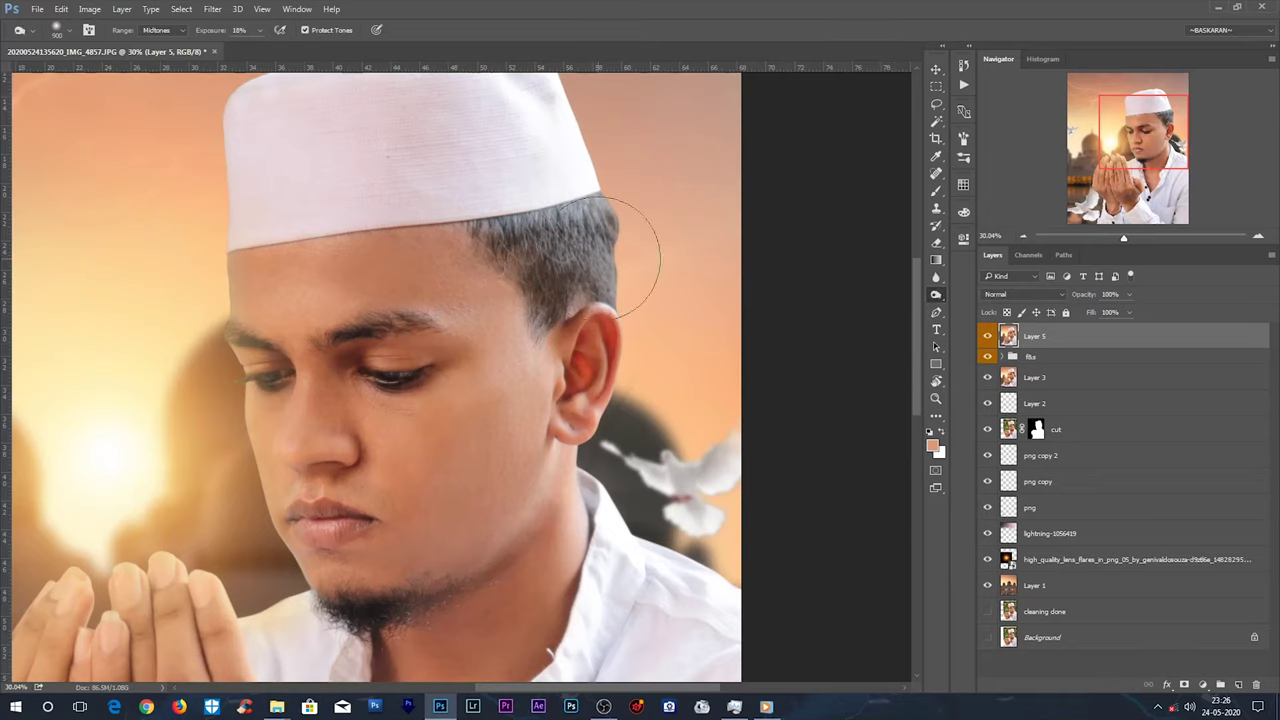
pyautogui.moveTo(528, 238)
pyautogui.mouseDown()
pyautogui.moveTo(601, 236)
pyautogui.moveTo(527, 270)
pyautogui.moveTo(601, 227)
pyautogui.moveTo(487, 234)
pyautogui.moveTo(592, 222)
pyautogui.mouseUp()
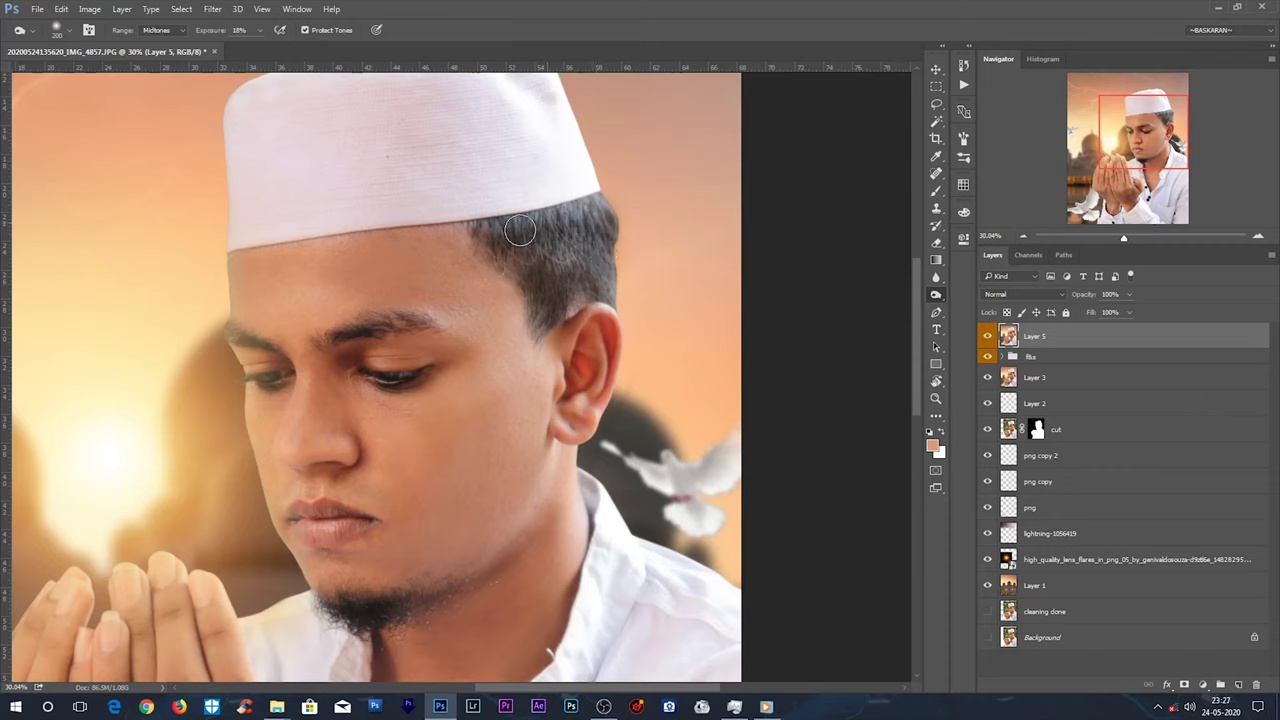
# Burn the eyebrow and the beard on the chin darker.
pyautogui.moveTo(416, 342)
pyautogui.mouseDown()
pyautogui.moveTo(337, 347)
pyautogui.moveTo(292, 331)
pyautogui.mouseUp()
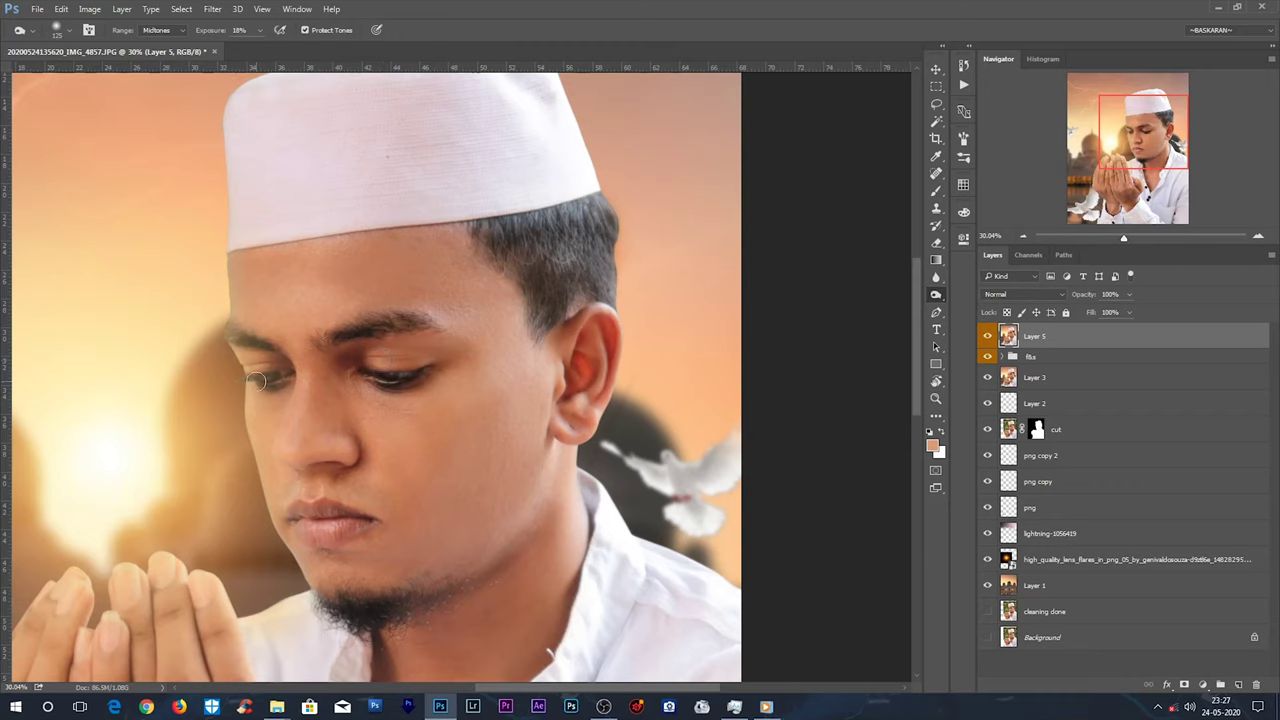
pyautogui.scroll(-1, 385, 382)
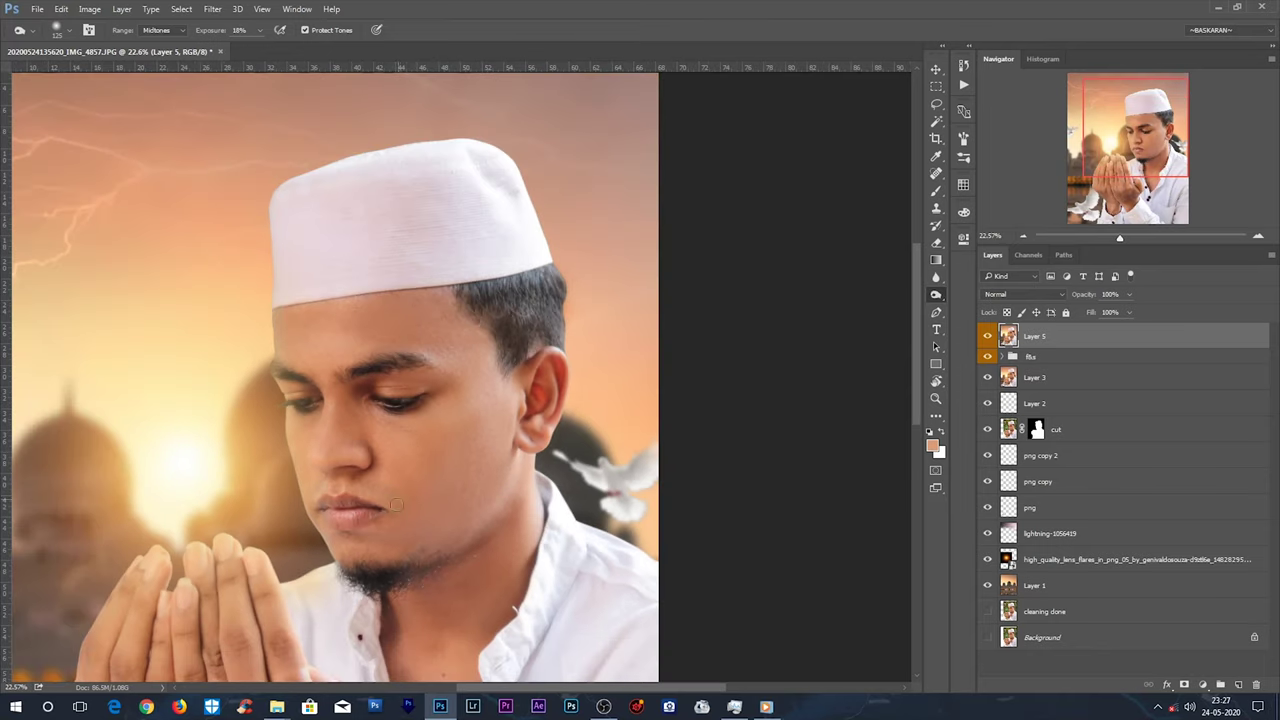
pyautogui.scroll(-1, 400, 479)
pyautogui.scroll(-1, 400, 495)
pyautogui.scroll(-1, 403, 513)
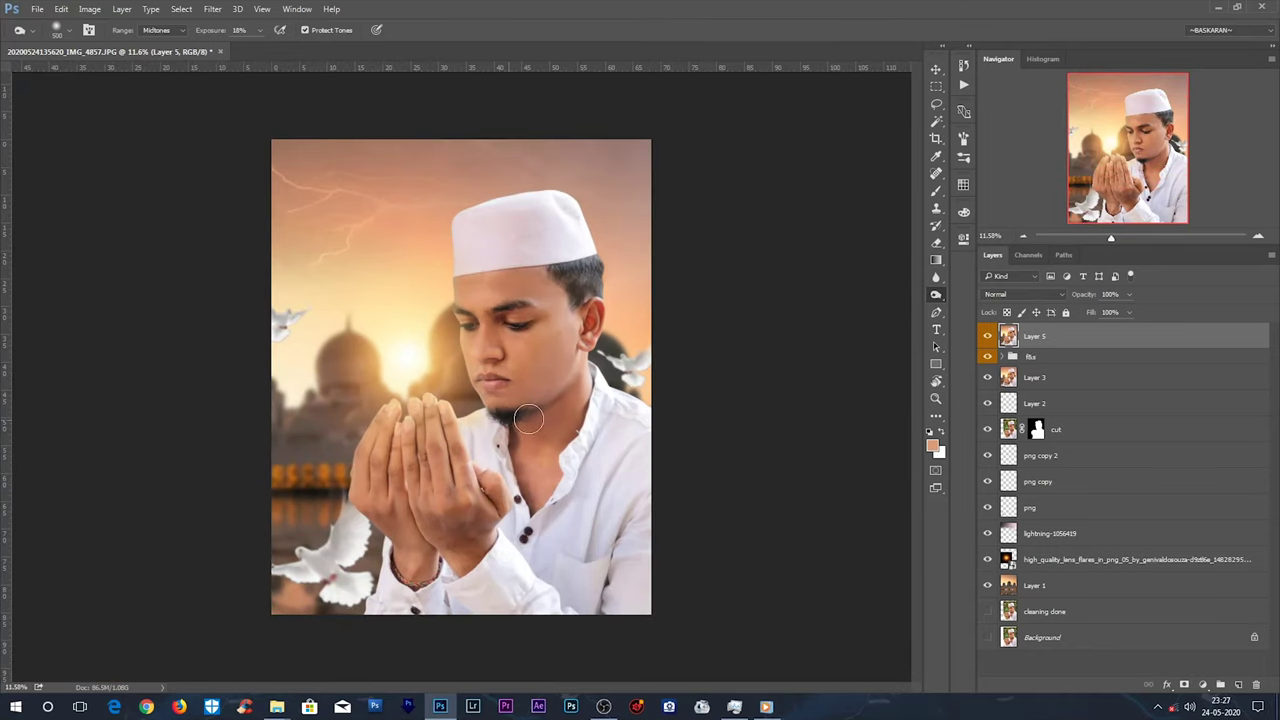
pyautogui.scroll(1, 515, 422)
pyautogui.moveTo(516, 420); pyautogui.dragTo(525, 424)
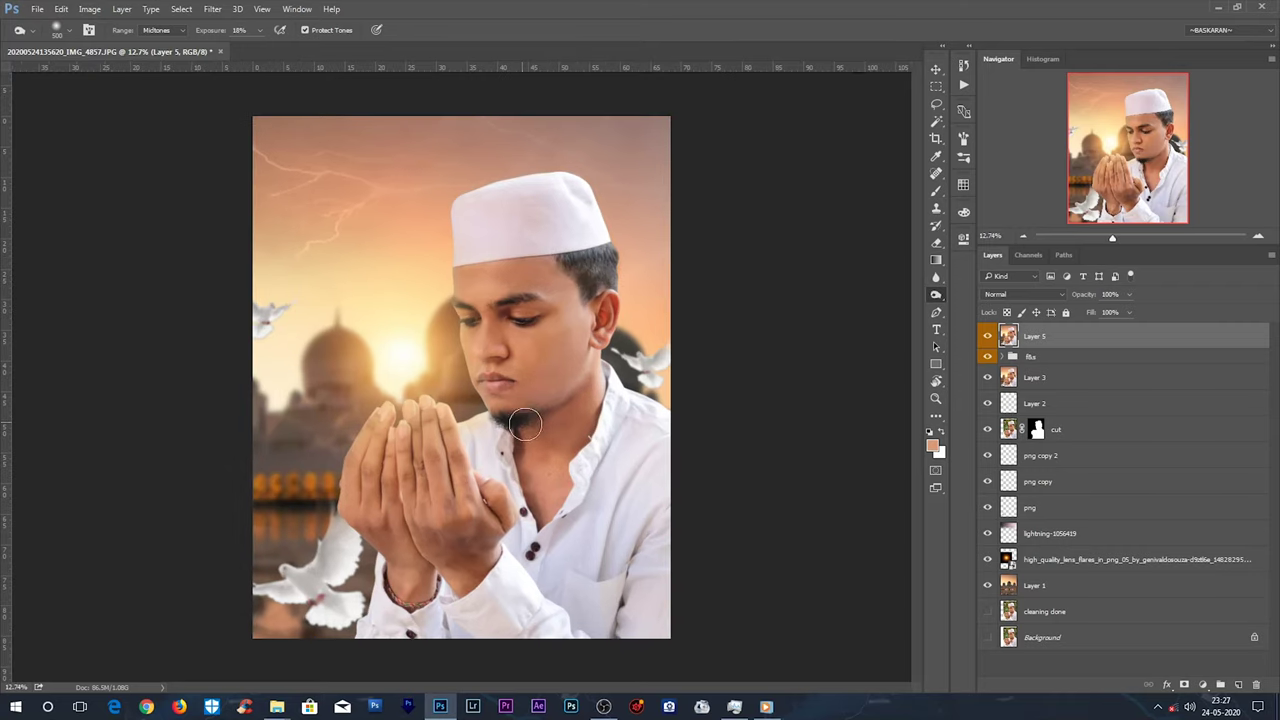
# Add a Curves 1 adjustment that slightly lifts the midtones and tweaks a lower curve point.
pyautogui.click(1199, 685)
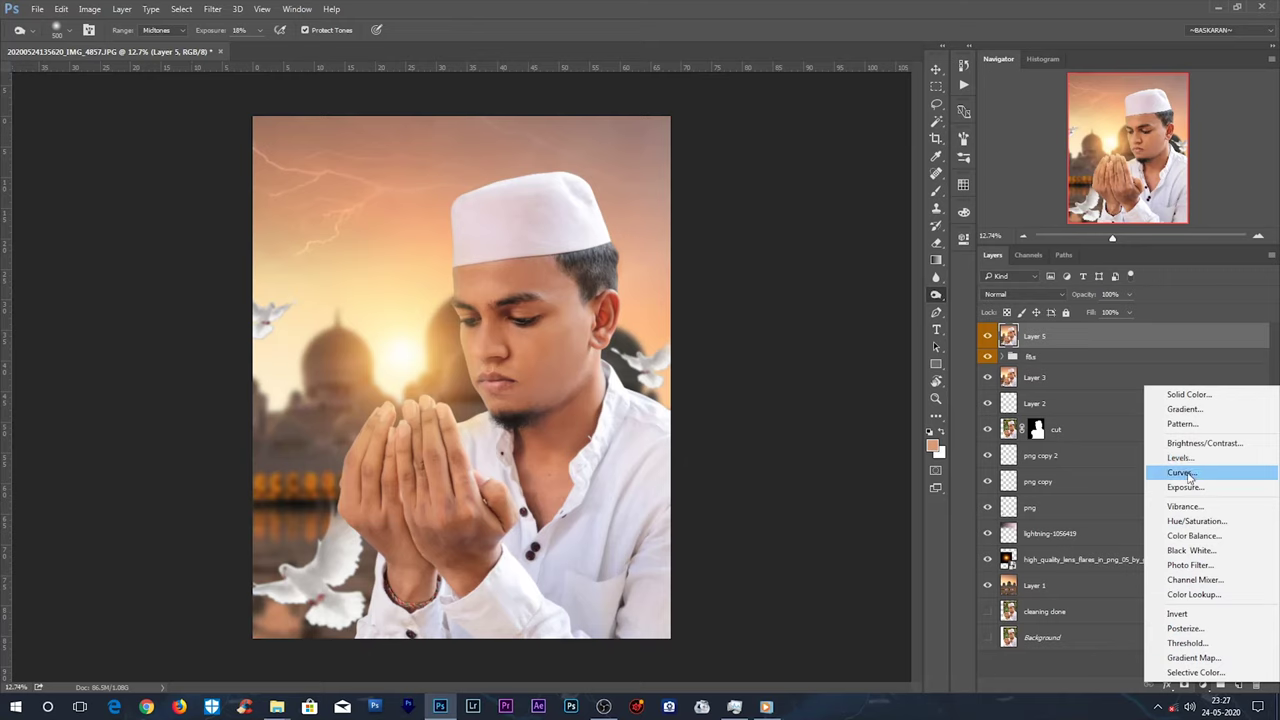
pyautogui.click(1180, 472)
pyautogui.moveTo(801, 391); pyautogui.dragTo(799, 385)
pyautogui.click(761, 428)
pyautogui.moveTo(760, 426); pyautogui.dragTo(759, 426)
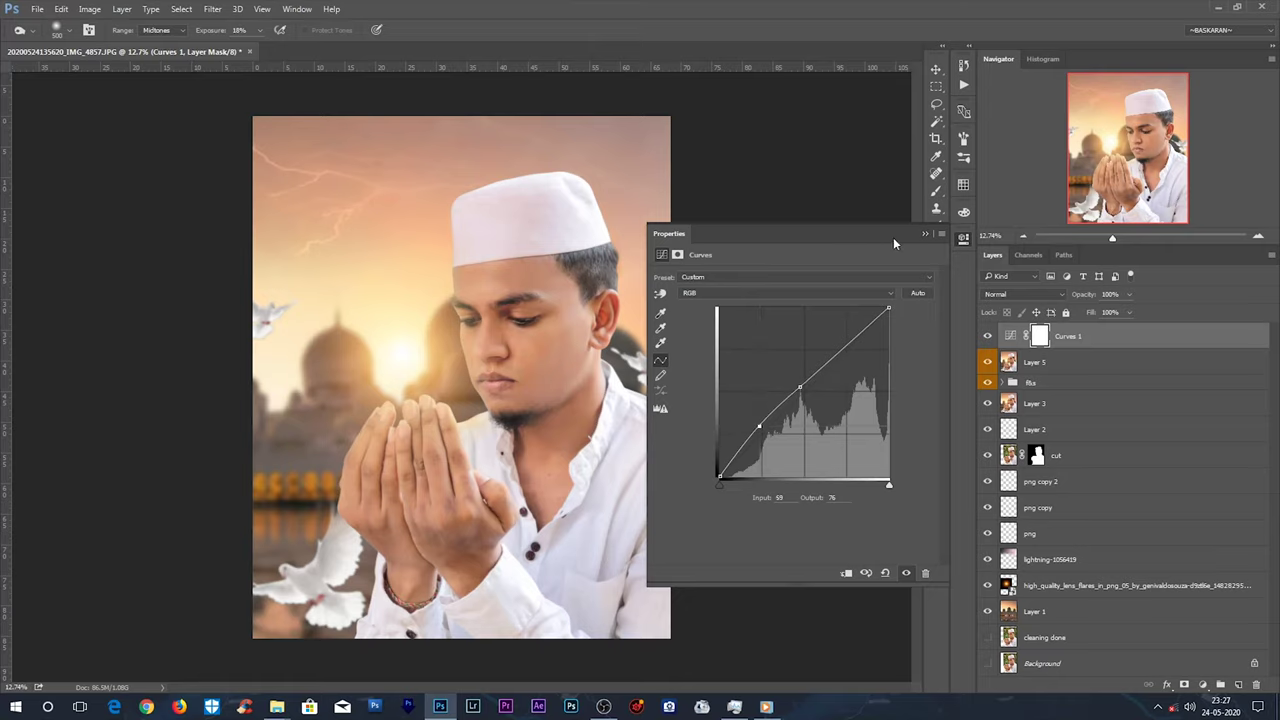
pyautogui.click(927, 234)
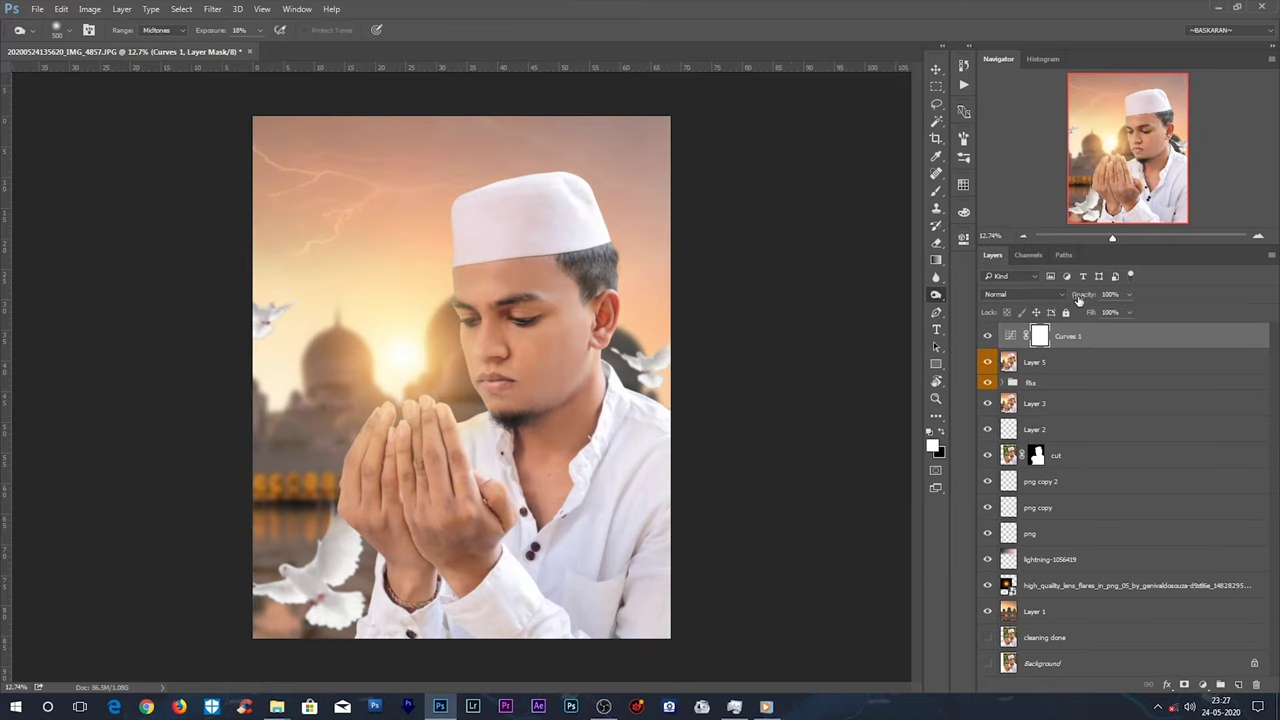
# Lower Curves 1 to 68% opacity and invert its mask to hide the effect.
pyautogui.moveTo(1093, 294); pyautogui.dragTo(1068, 299)
pyautogui.click(986, 337)
pyautogui.click(986, 337)
pyautogui.hotkey('ctrl', 'i')
# Paint the Curves 1 mask with a 150 brush at the inner eye corner and below the right eye.
pyautogui.scroll(3, 539, 320)
pyautogui.scroll(3, 539, 320)
pyautogui.scroll(2, 539, 320)
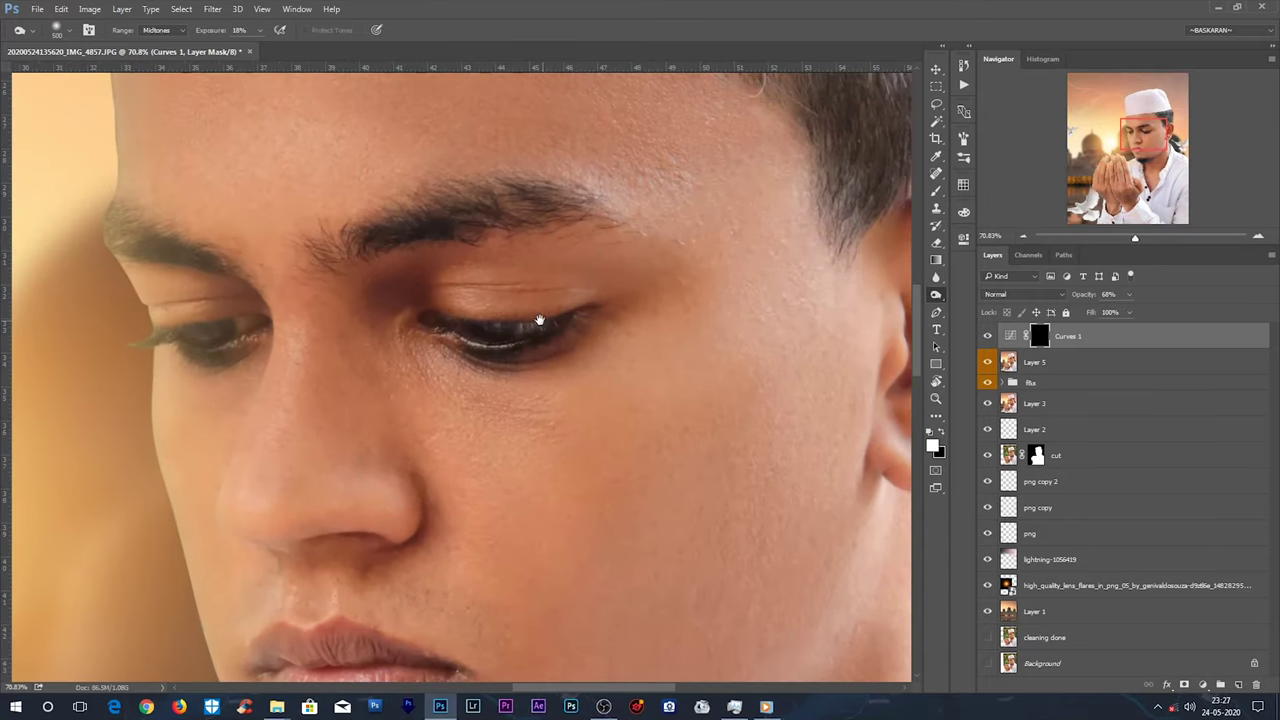
pyautogui.press('b')
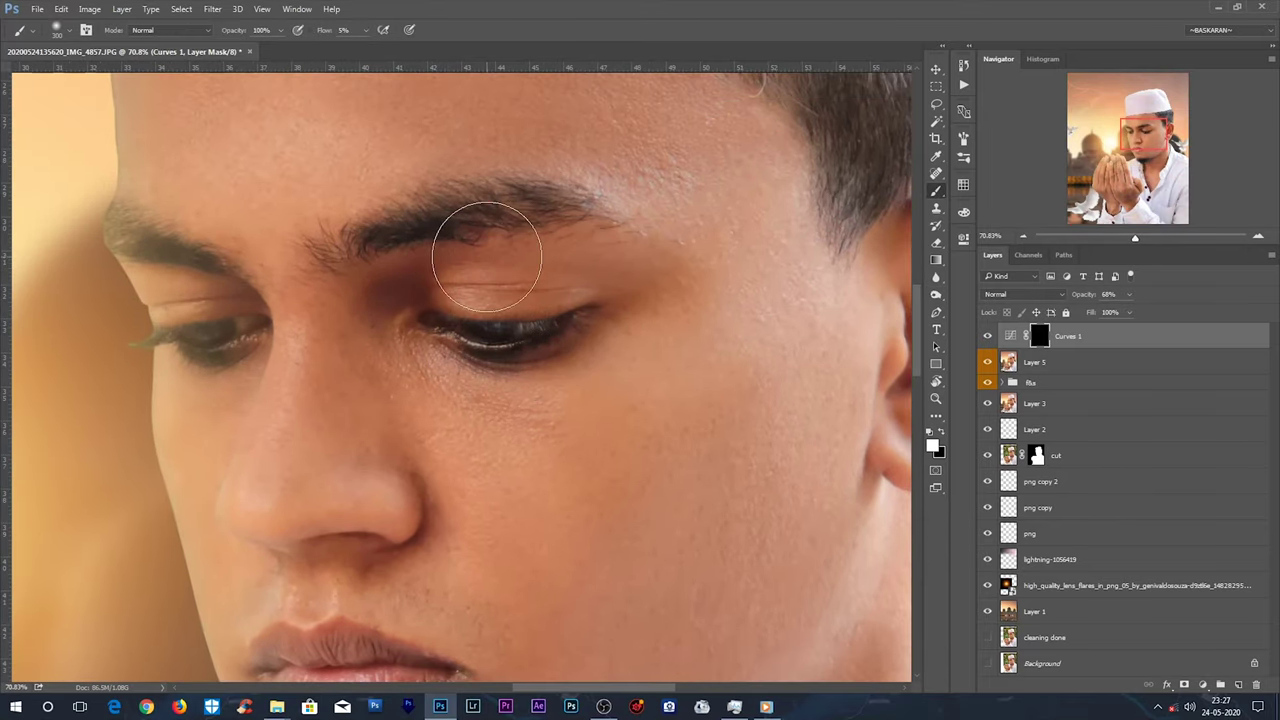
pyautogui.press('[')
pyautogui.press('[')
pyautogui.press('[')
pyautogui.press('[')
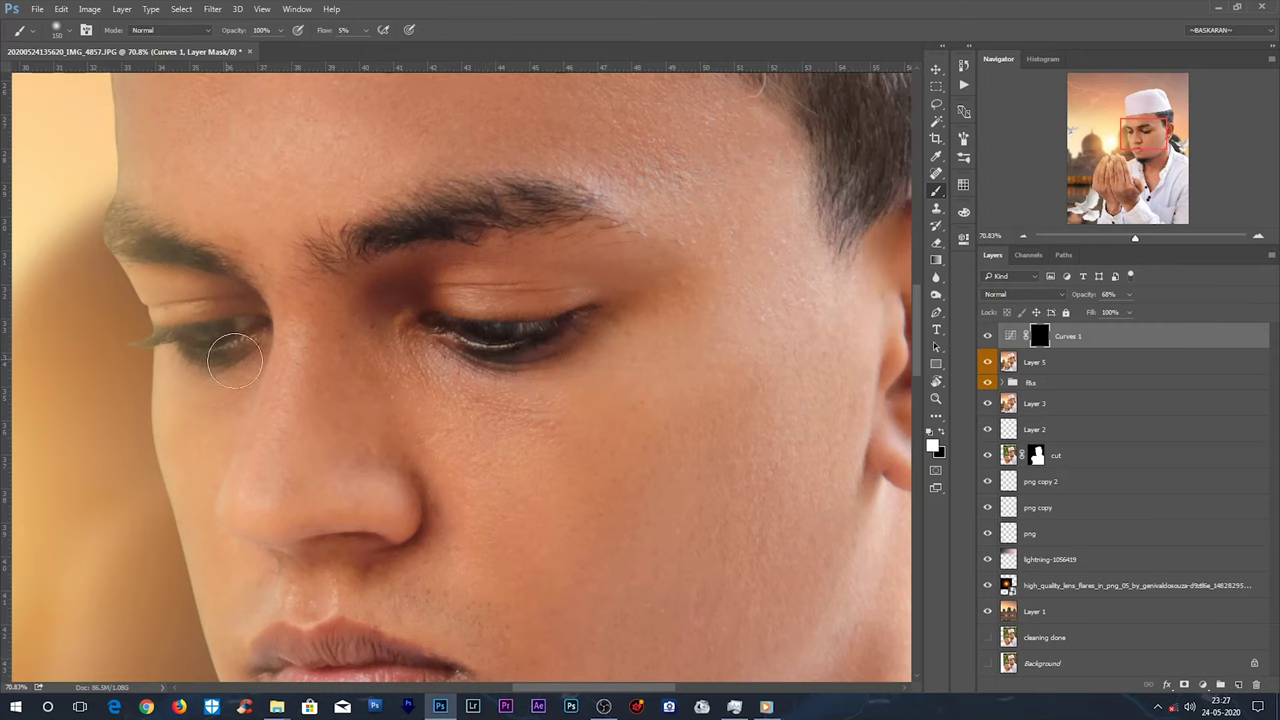
pyautogui.moveTo(400, 286)
pyautogui.mouseDown()
pyautogui.moveTo(363, 323)
pyautogui.moveTo(400, 337)
pyautogui.moveTo(417, 283)
pyautogui.mouseUp()
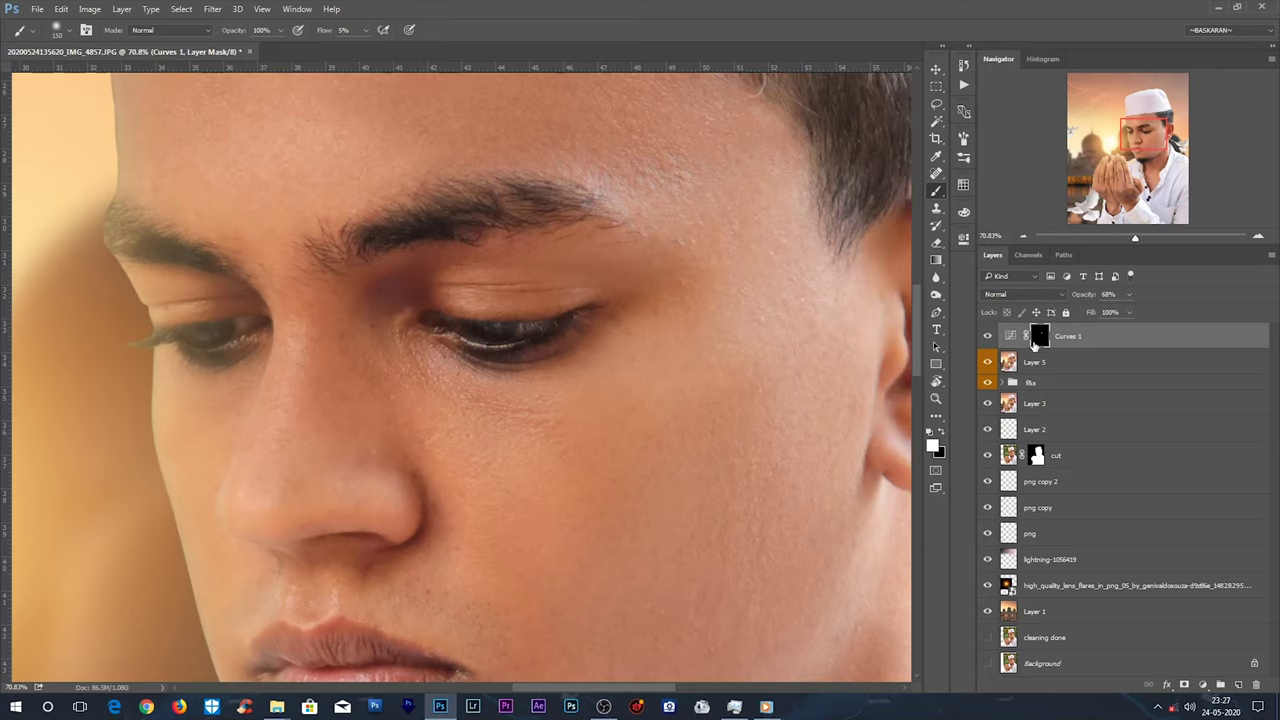
pyautogui.moveTo(500, 337); pyautogui.dragTo(537, 369)
# Brush the curves effect below the eyebrow and under the eye, then zoom out to the full image.
pyautogui.moveTo(453, 335)
pyautogui.mouseDown()
pyautogui.moveTo(386, 294)
pyautogui.moveTo(394, 280)
pyautogui.moveTo(363, 329)
pyautogui.moveTo(420, 310)
pyautogui.moveTo(451, 363)
pyautogui.moveTo(648, 303)
pyautogui.mouseUp()
pyautogui.moveTo(414, 271)
pyautogui.mouseDown()
pyautogui.moveTo(400, 323)
pyautogui.moveTo(550, 345)
pyautogui.moveTo(605, 336)
pyautogui.mouseUp()
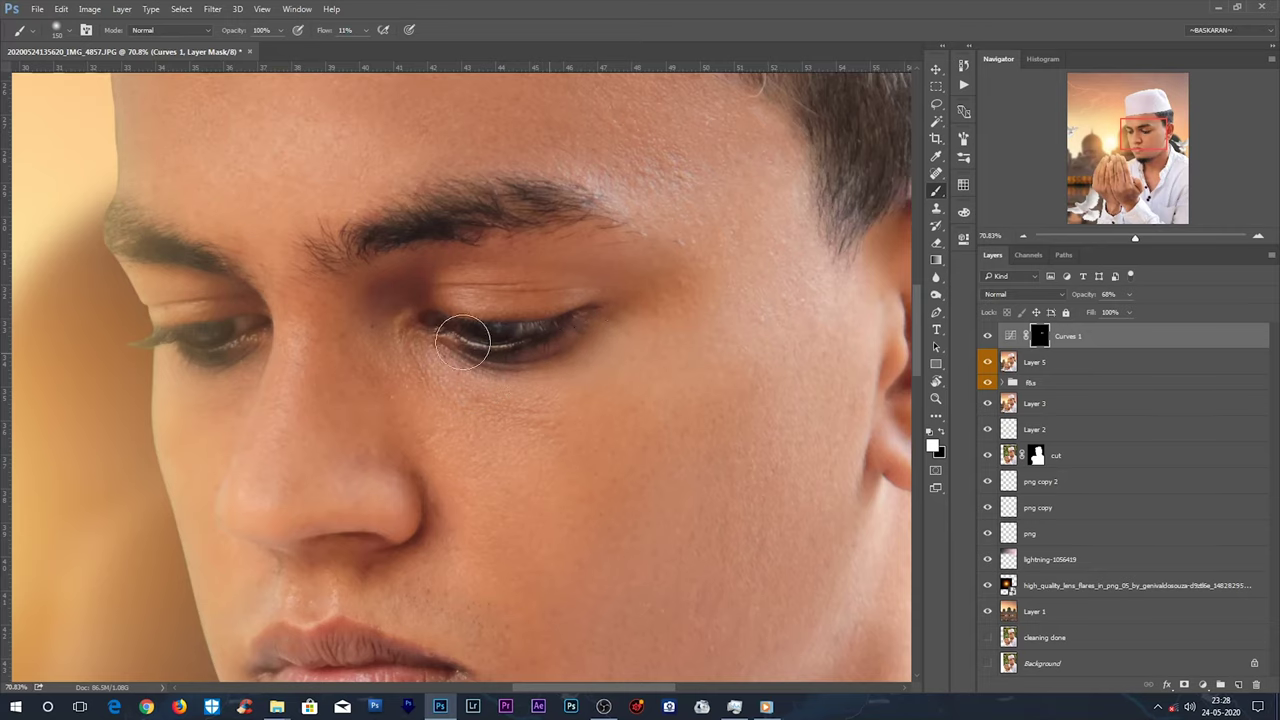
pyautogui.scroll(-1, 542, 355)
pyautogui.scroll(-2, 542, 355)
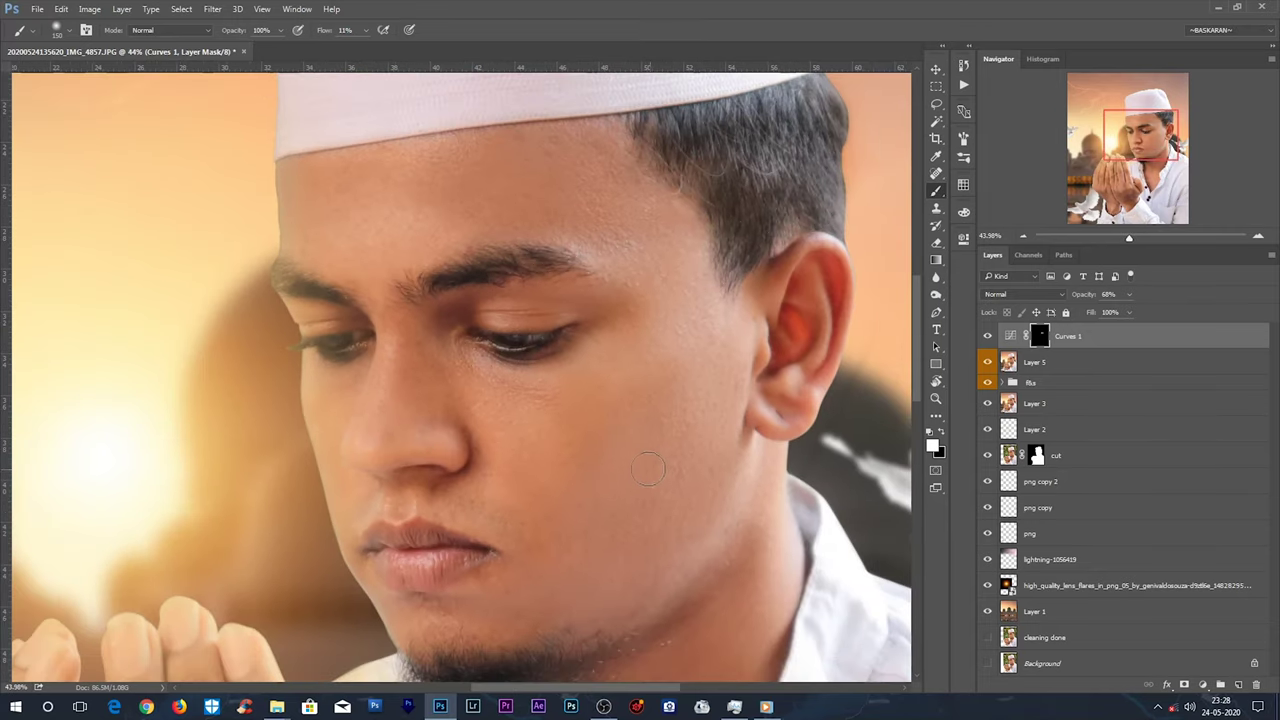
pyautogui.scroll(-1, 542, 355)
pyautogui.moveTo(692, 550); pyautogui.dragTo(557, 345)
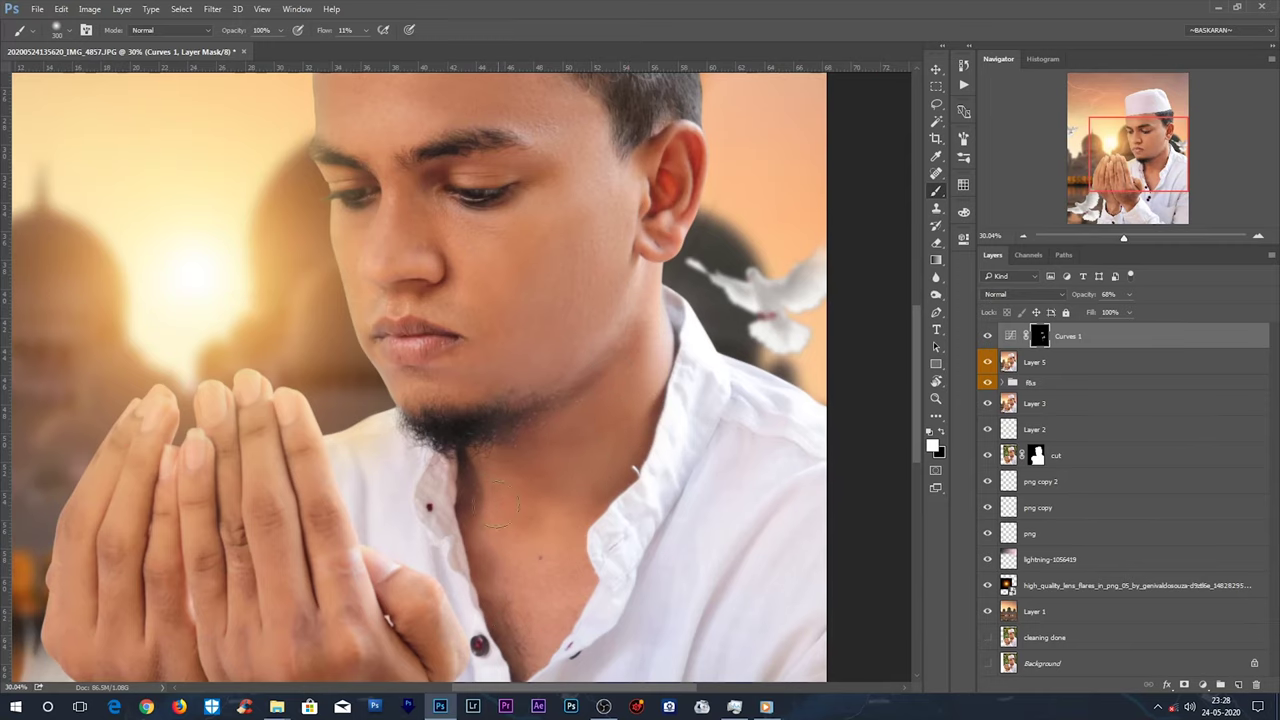
pyautogui.scroll(-1, 493, 380)
pyautogui.scroll(-1, 495, 365)
pyautogui.scroll(-1, 497, 357)
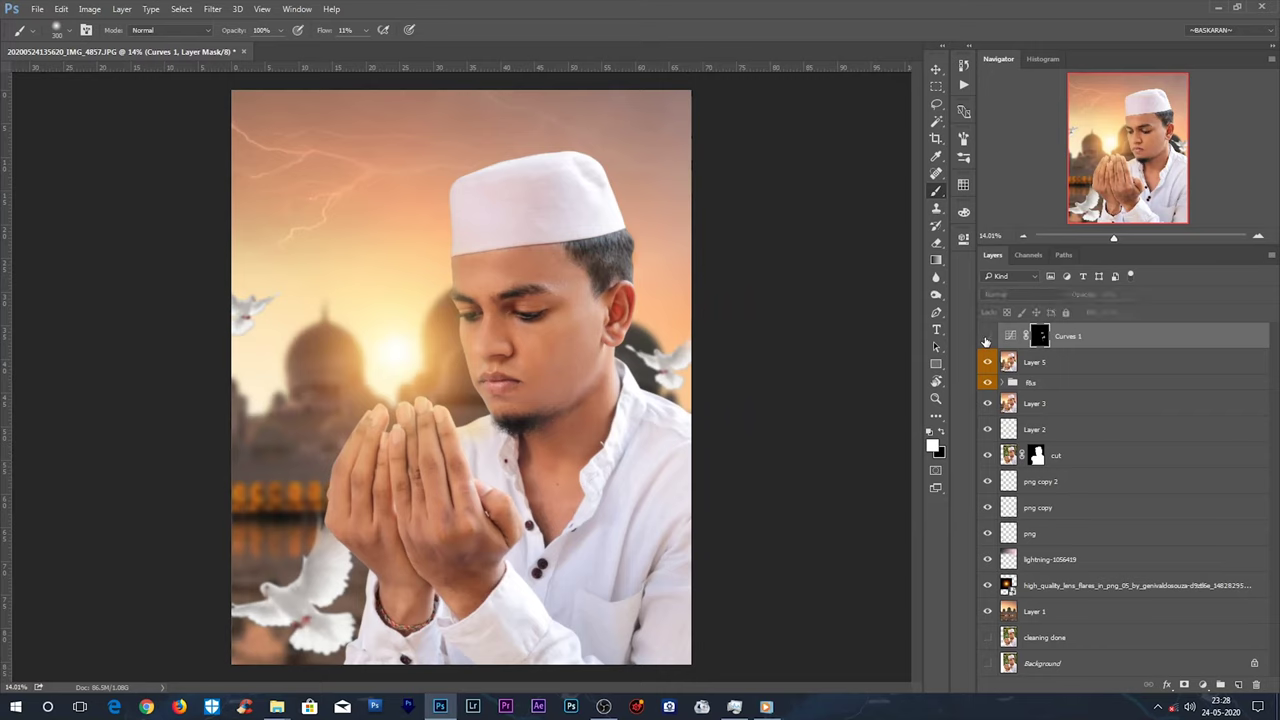
# Place the light (22) image in Screen mode, enlarged and tilted over the sun behind the hands.
pyautogui.press('v')
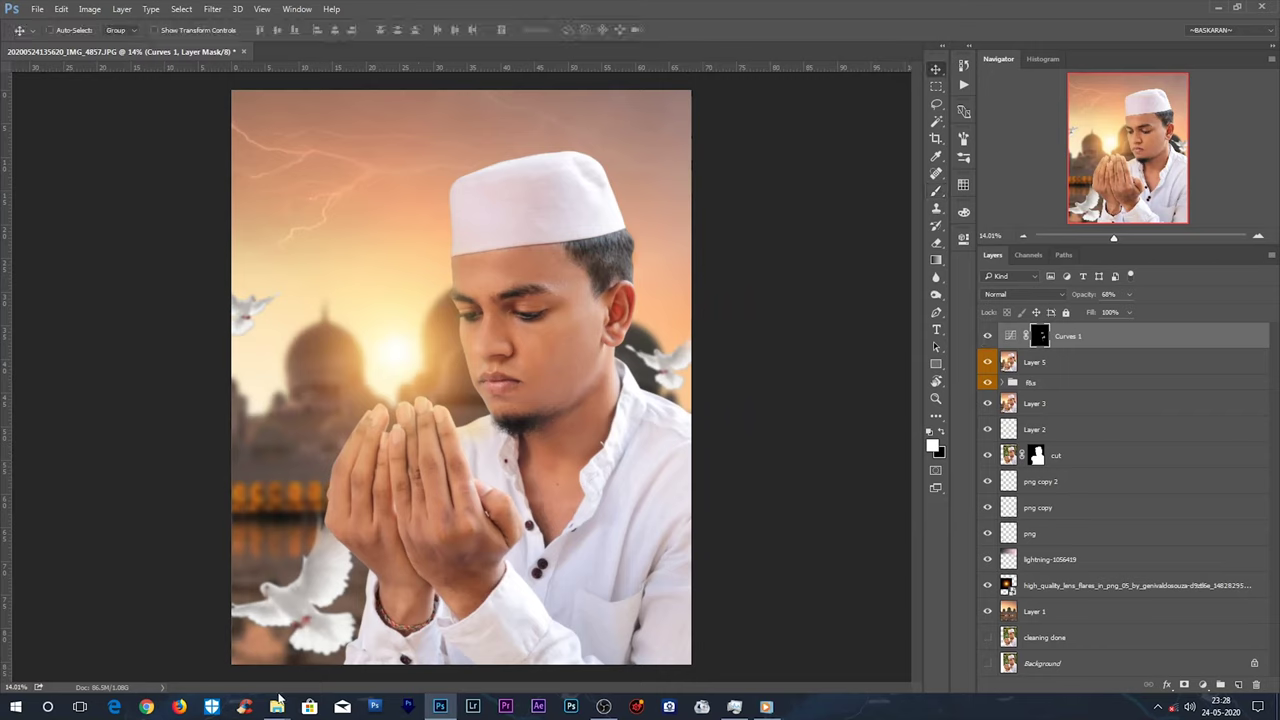
pyautogui.moveTo(277, 707)
pyautogui.click(273, 645)
pyautogui.moveTo(592, 170)
pyautogui.mouseDown()
pyautogui.moveTo(440, 695)
pyautogui.moveTo(460, 377)
pyautogui.mouseUp()
pyautogui.click(1020, 294)
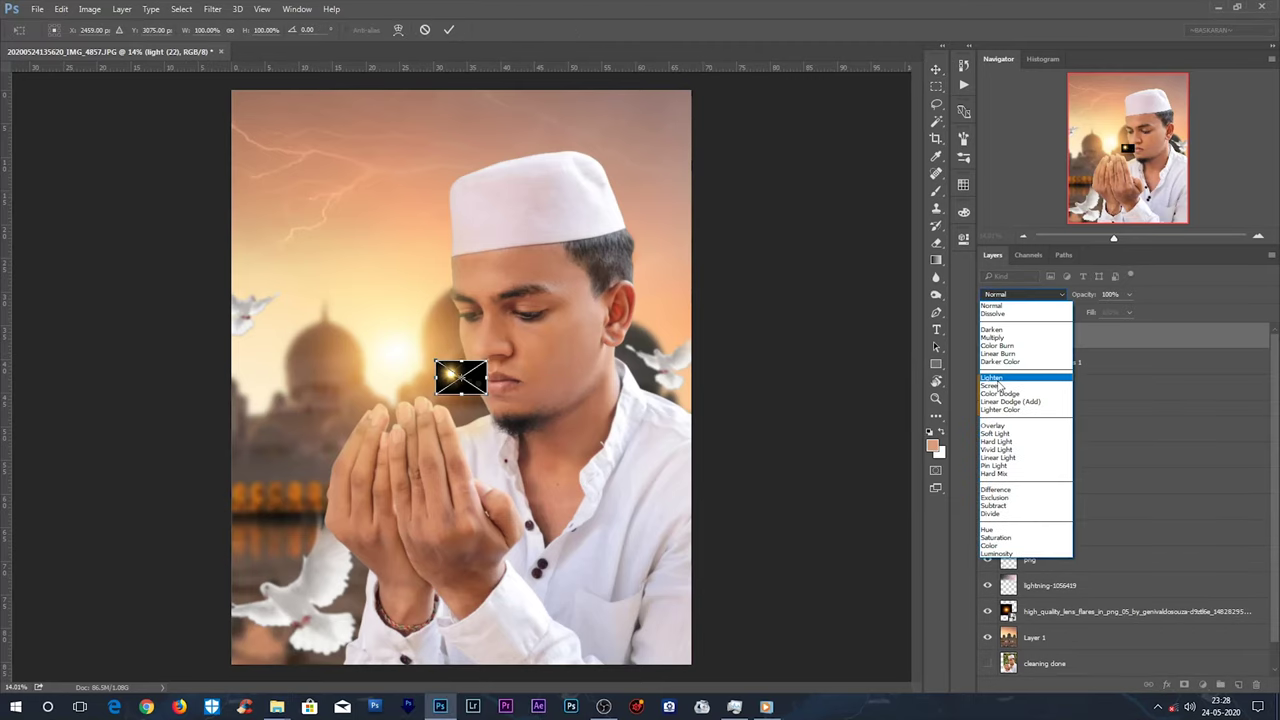
pyautogui.click(995, 386)
pyautogui.moveTo(489, 395)
pyautogui.mouseDown()
pyautogui.moveTo(757, 548)
pyautogui.moveTo(636, 370)
pyautogui.mouseUp()
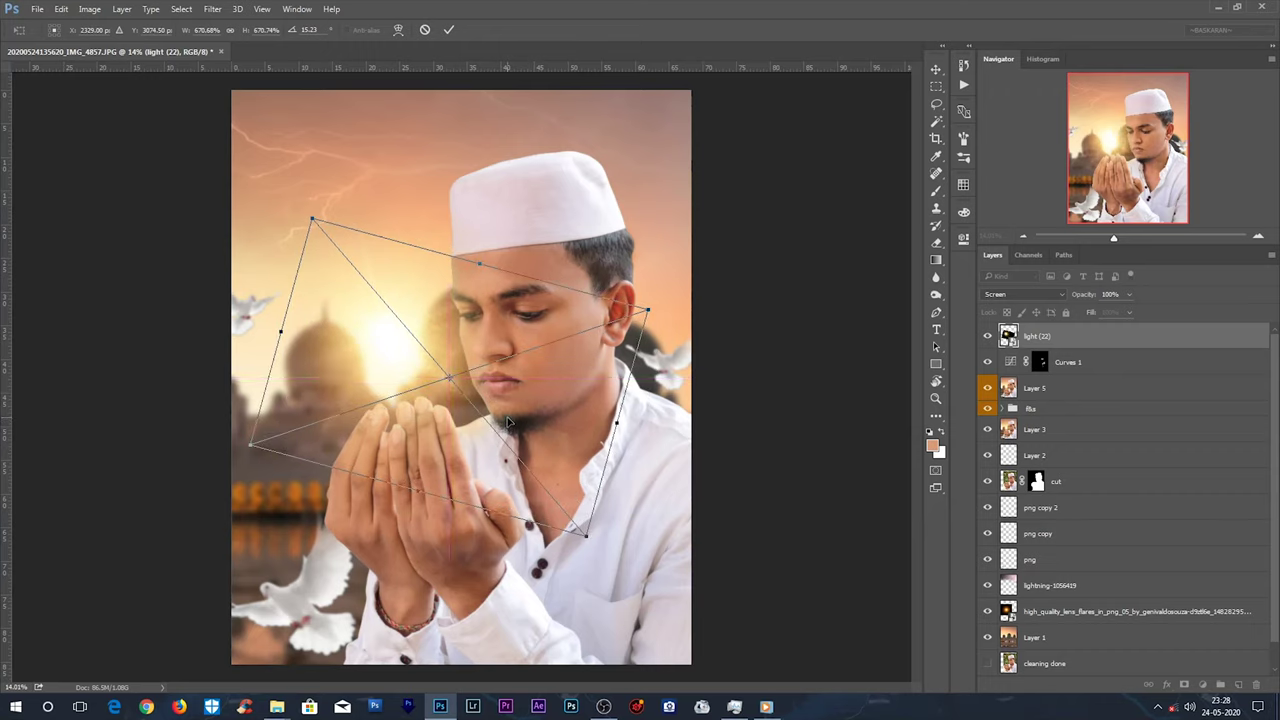
pyautogui.press('Return')
pyautogui.moveTo(411, 346); pyautogui.dragTo(408, 346)
# Apply a 9.4-pixel Gaussian Blur to the light (22) flare.
pyautogui.press('e')
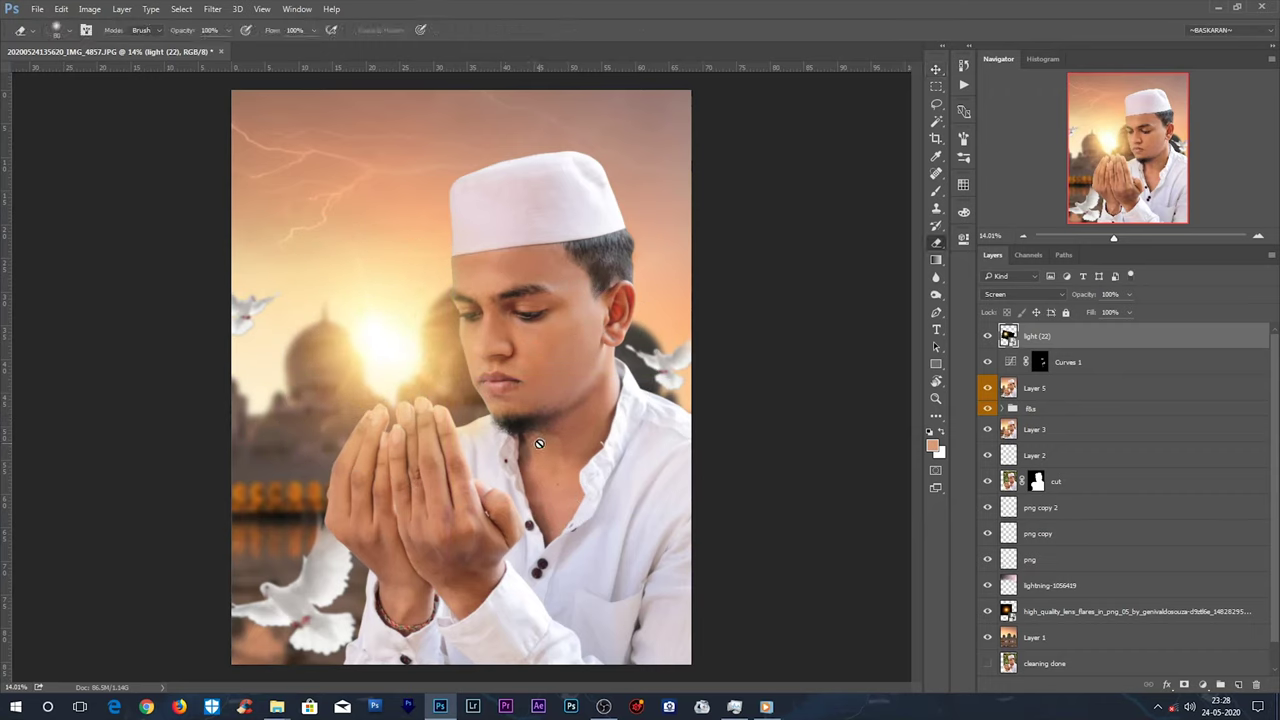
pyautogui.press('v')
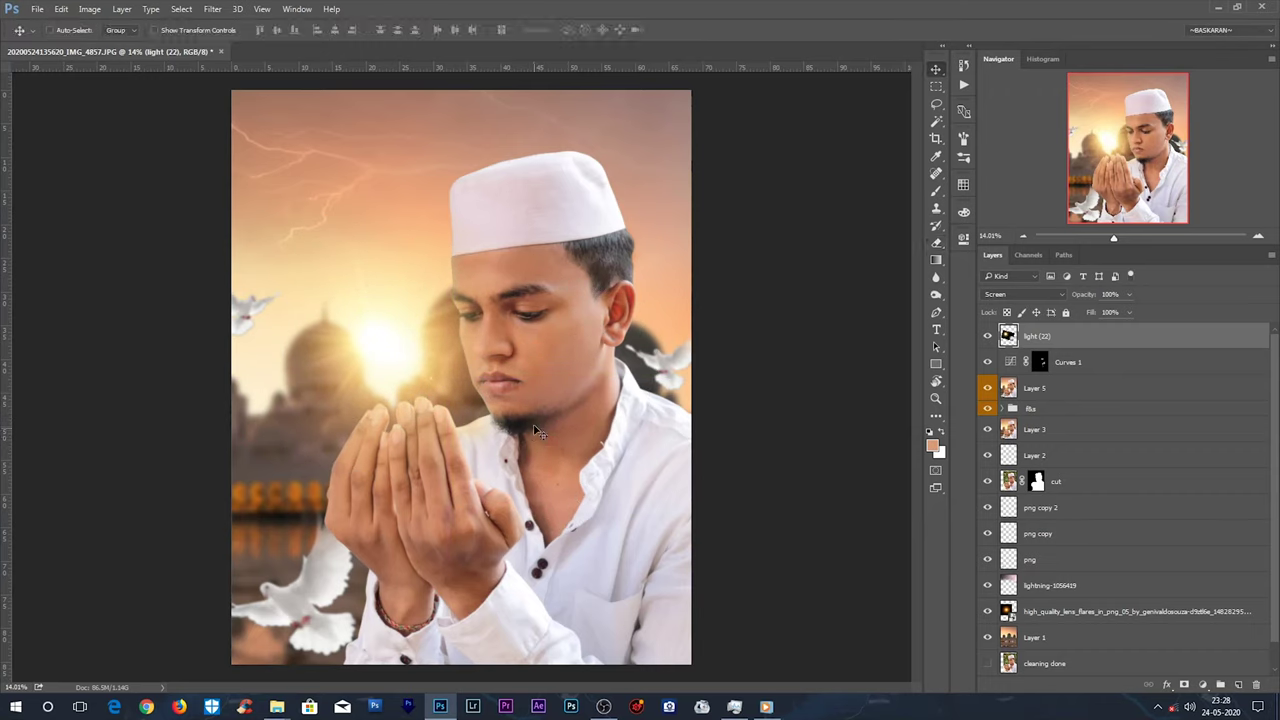
pyautogui.click(222, 9)
pyautogui.click(422, 205)
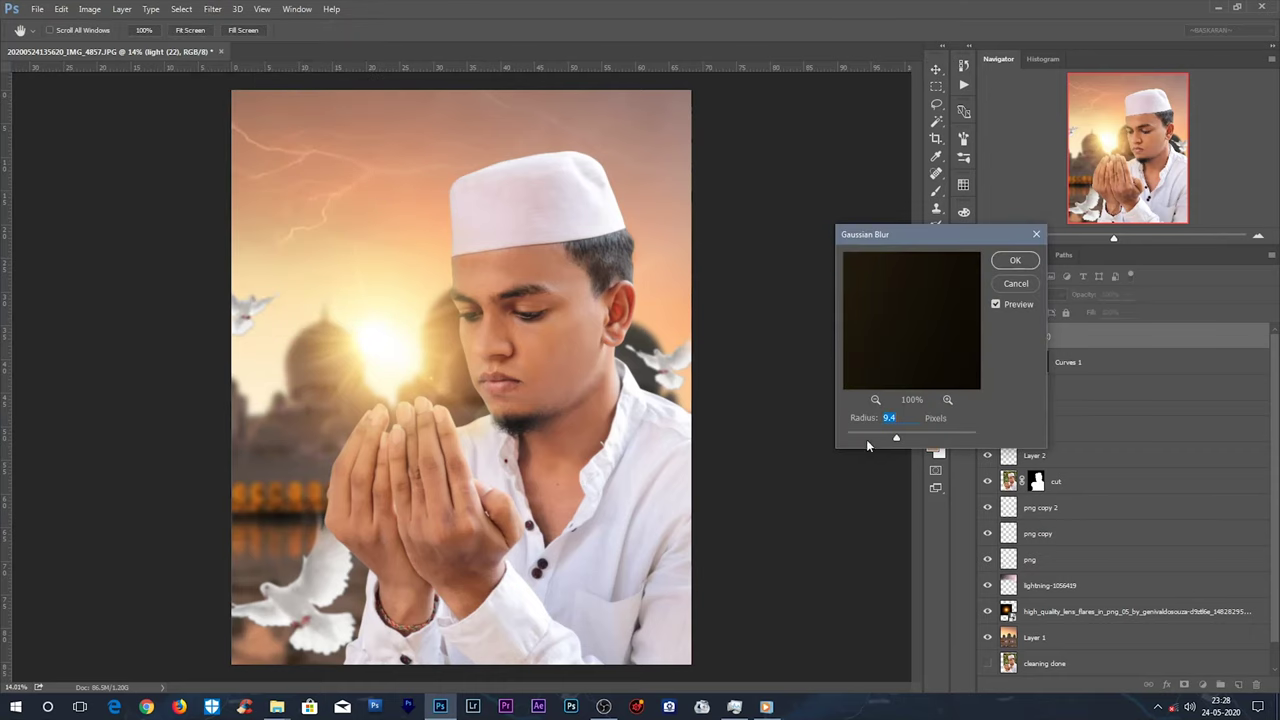
pyautogui.press('Return')
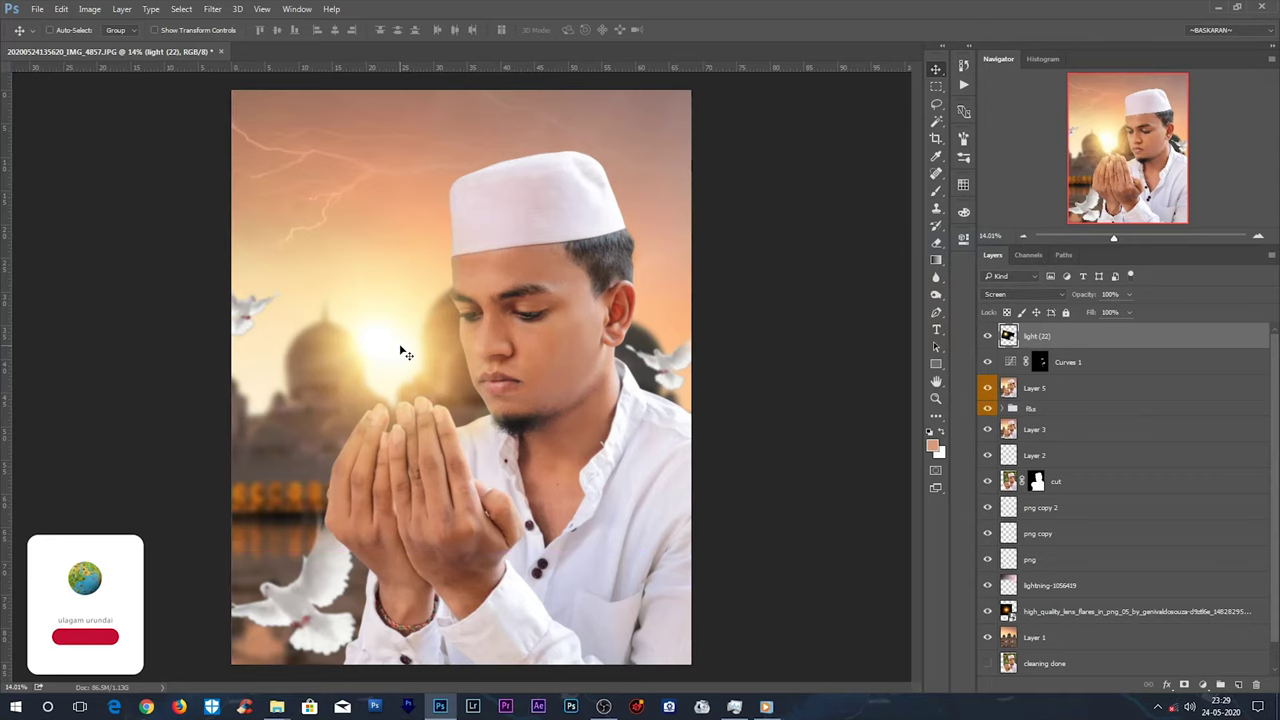
# Trace a closed Pen path around the man's cap.
pyautogui.keyDown('alt'); pyautogui.scroll(1, 464, 218); pyautogui.keyUp('alt')
pyautogui.scroll(3, 464, 214)
pyautogui.scroll(2, 464, 214)
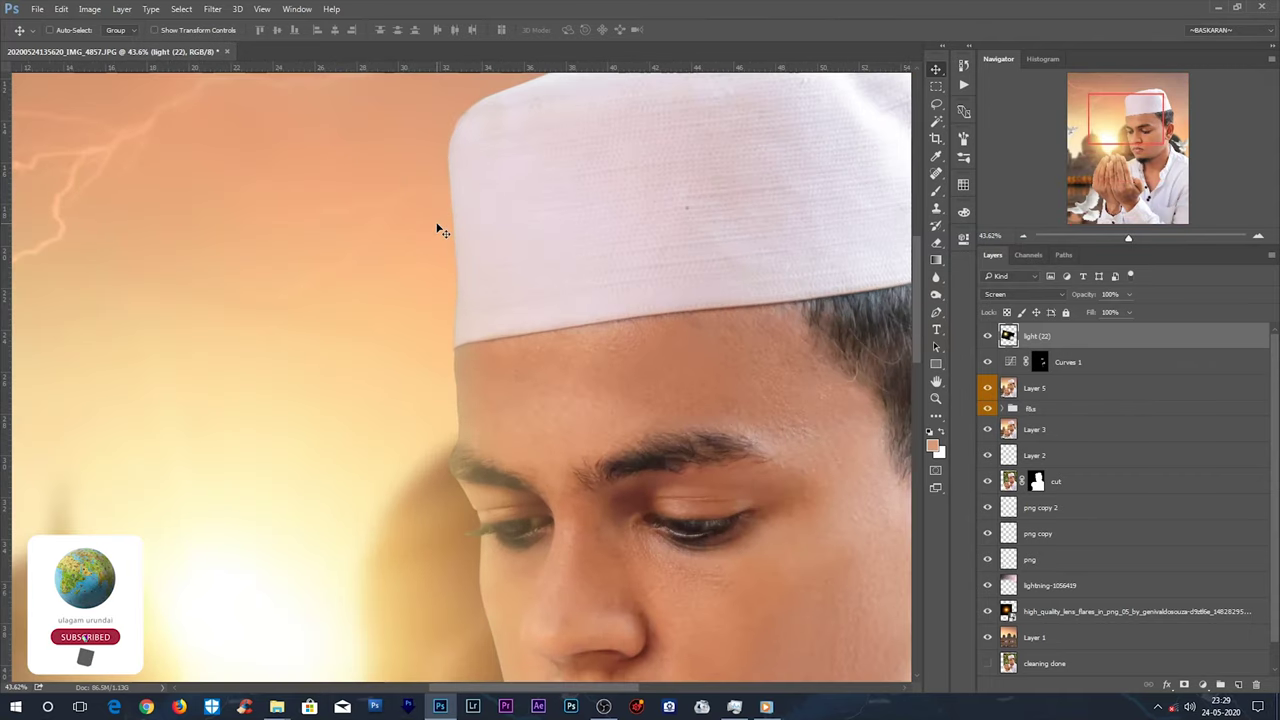
pyautogui.scroll(-1, 461, 206)
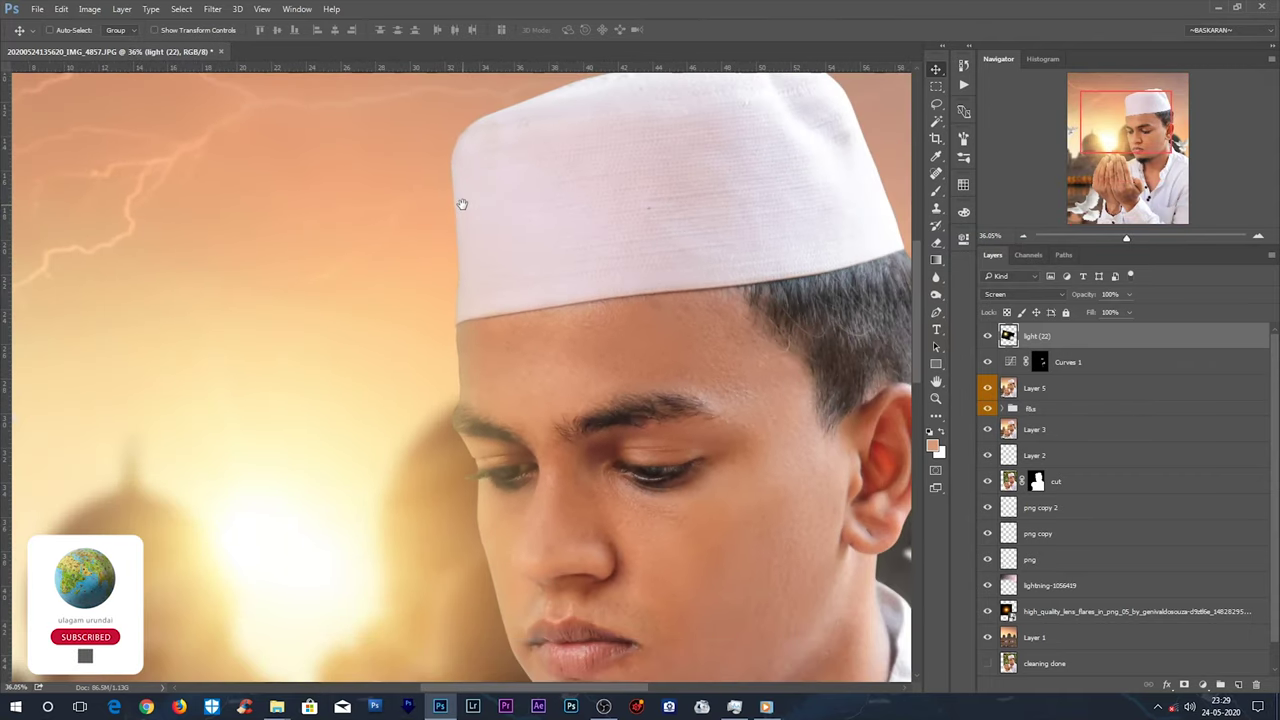
pyautogui.moveTo(464, 212); pyautogui.dragTo(460, 299)
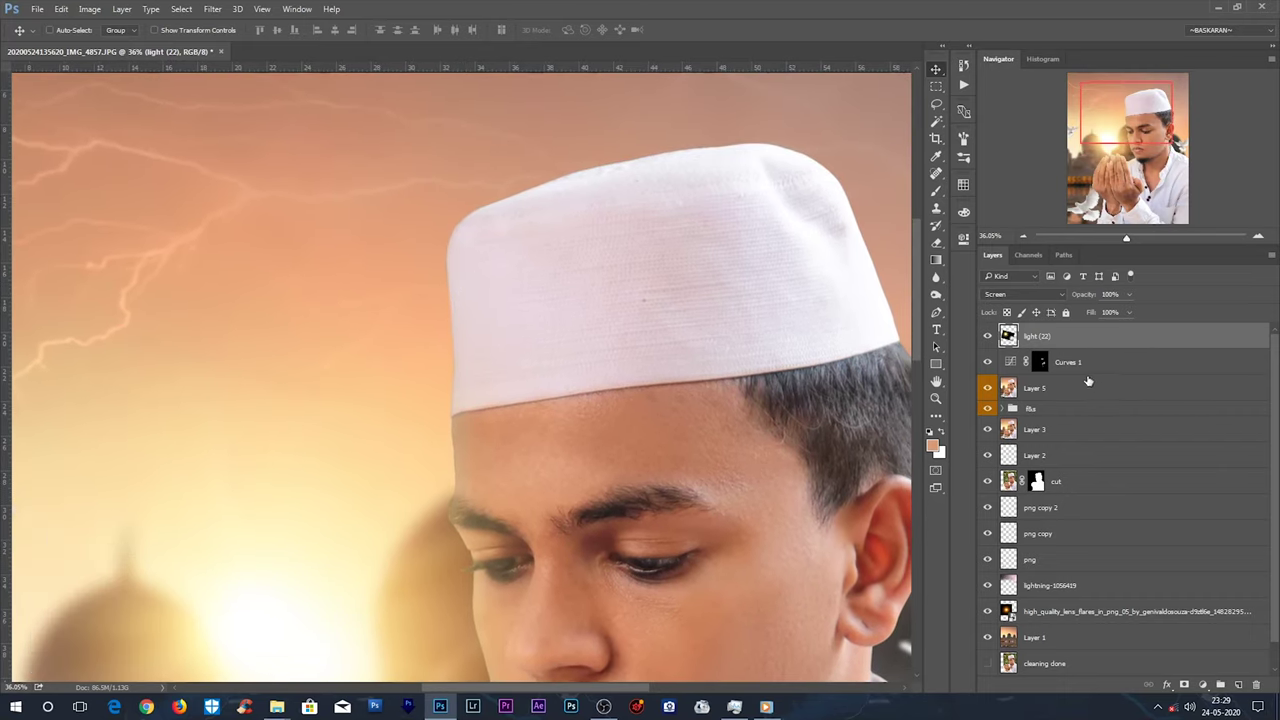
pyautogui.press('p')
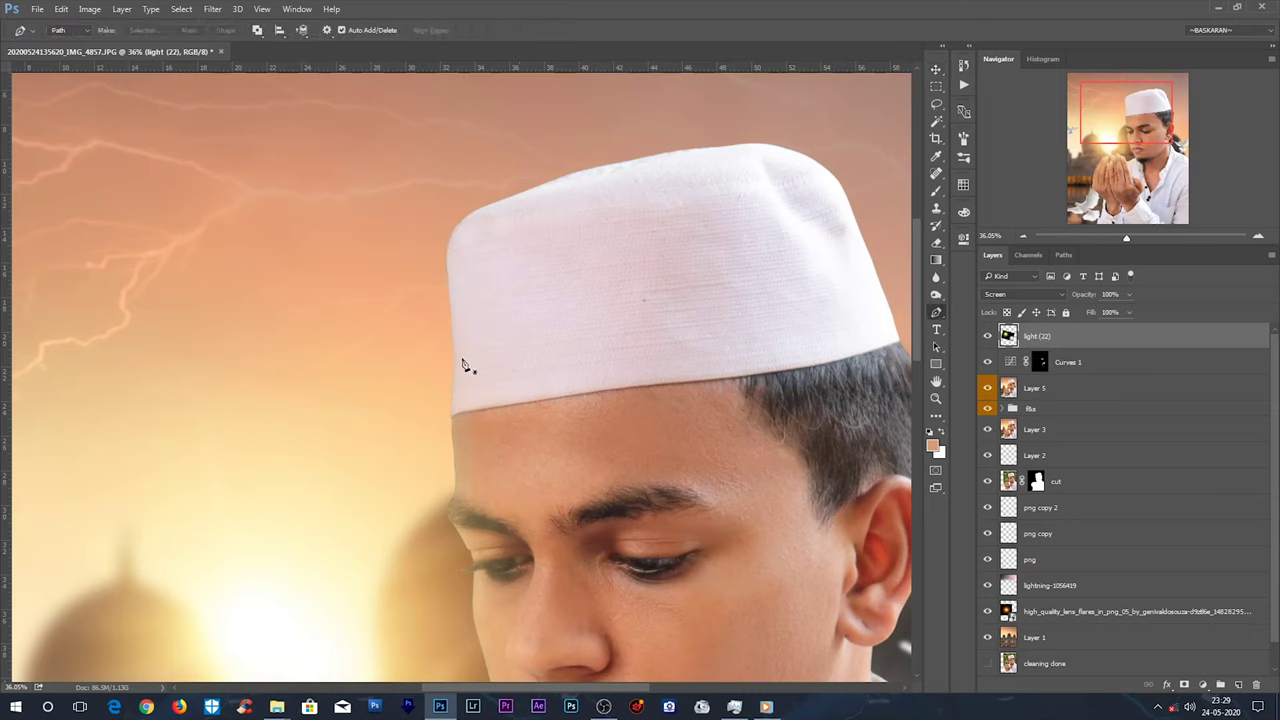
pyautogui.click(451, 415)
pyautogui.click(448, 240)
pyautogui.click(538, 185)
pyautogui.click(680, 270)
pyautogui.click(540, 483)
pyautogui.click(451, 415)
# Fill the cap selection with a warm sky colour on a new Layer 6, then deselect and fit the view.
pyautogui.hotkey('ctrl', 'Return')
pyautogui.hotkey('ctrl', 'shift', 'alt', 'n')
pyautogui.hotkey('ctrl', '-')
pyautogui.press('b')
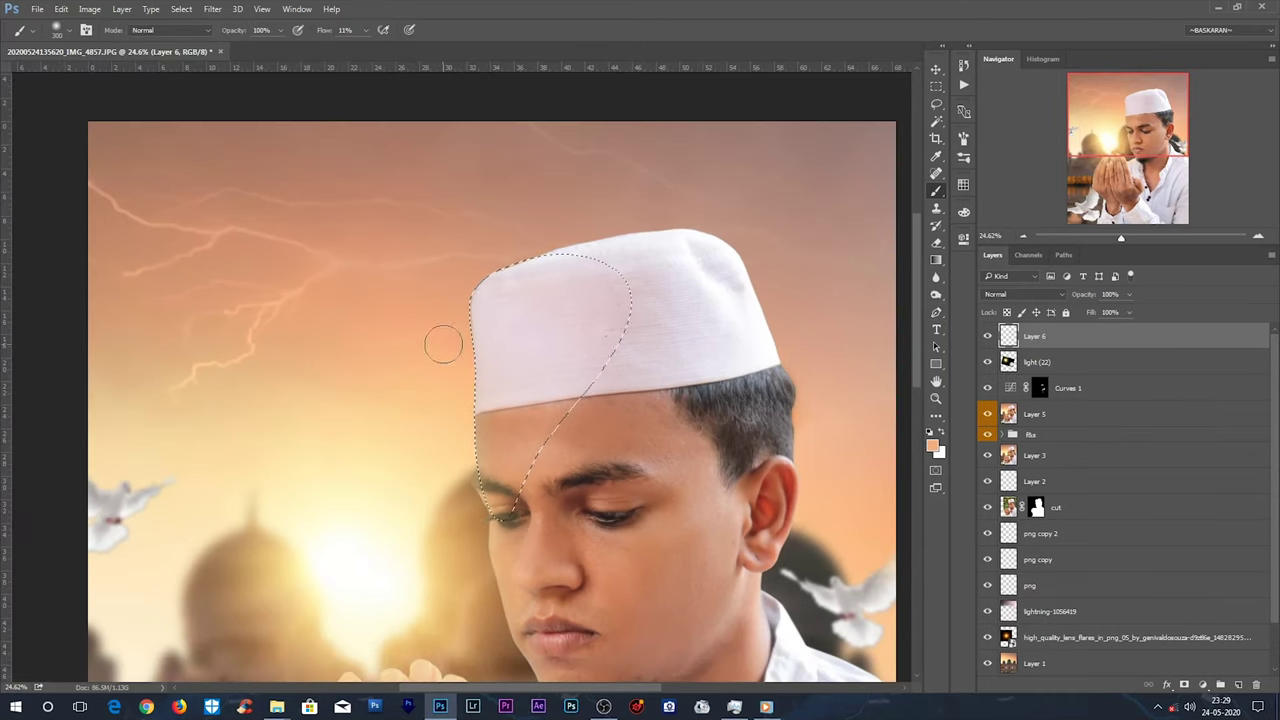
pyautogui.keyDown('alt'); pyautogui.click(437, 443); pyautogui.keyUp('alt')
pyautogui.hotkey('ctrl', 'd')
pyautogui.press('v')
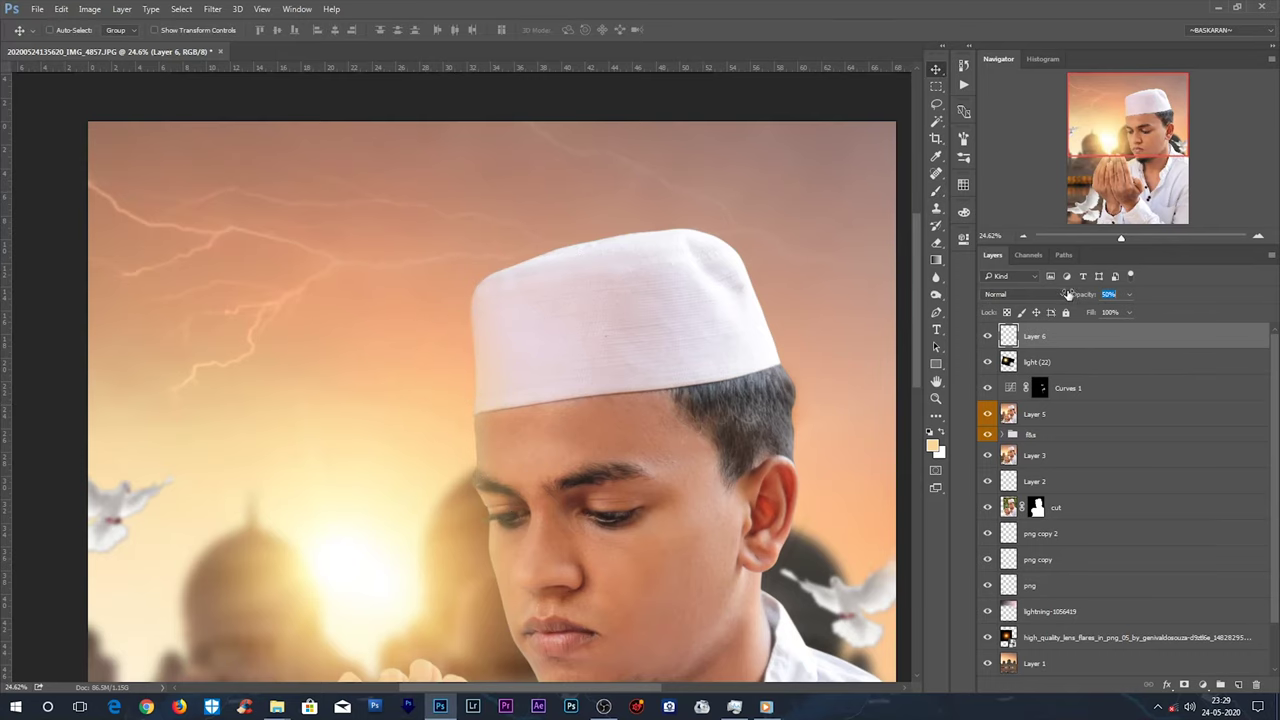
pyautogui.hotkey('ctrl', '0')
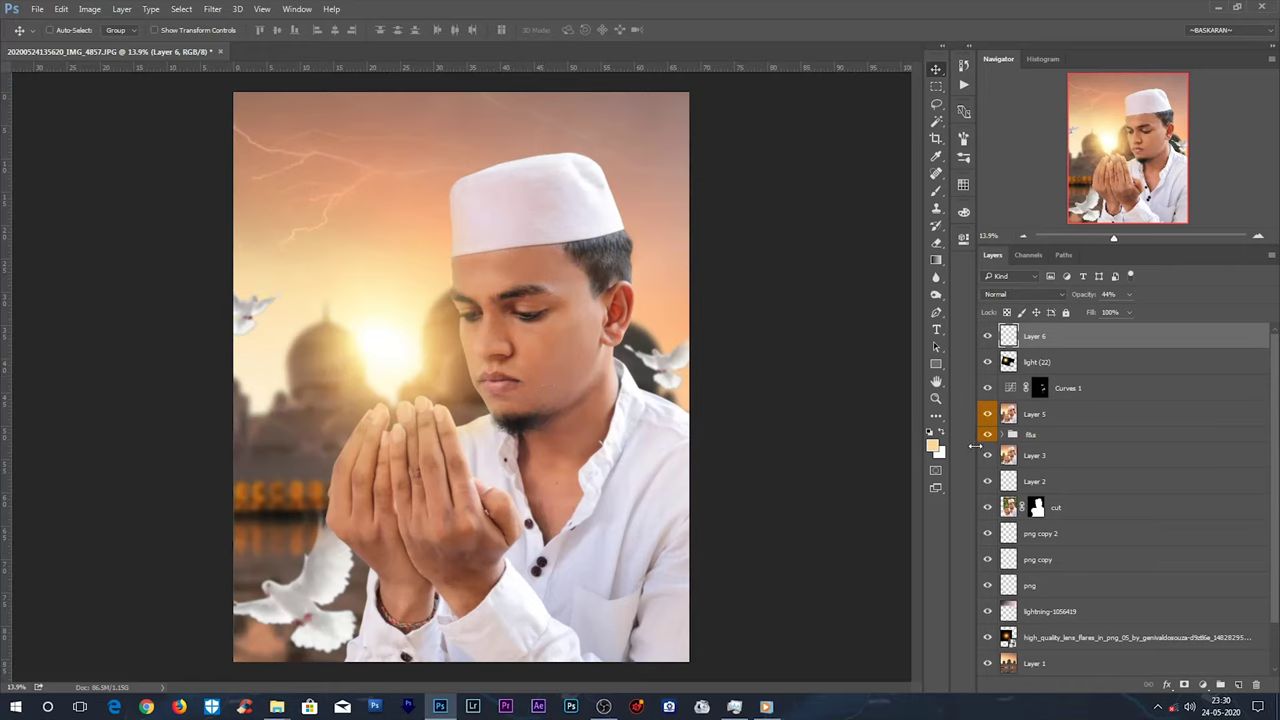
# Add a Color Lookup adjustment using the 3Strip.look table.
pyautogui.click(1203, 686)
pyautogui.click(1203, 594)
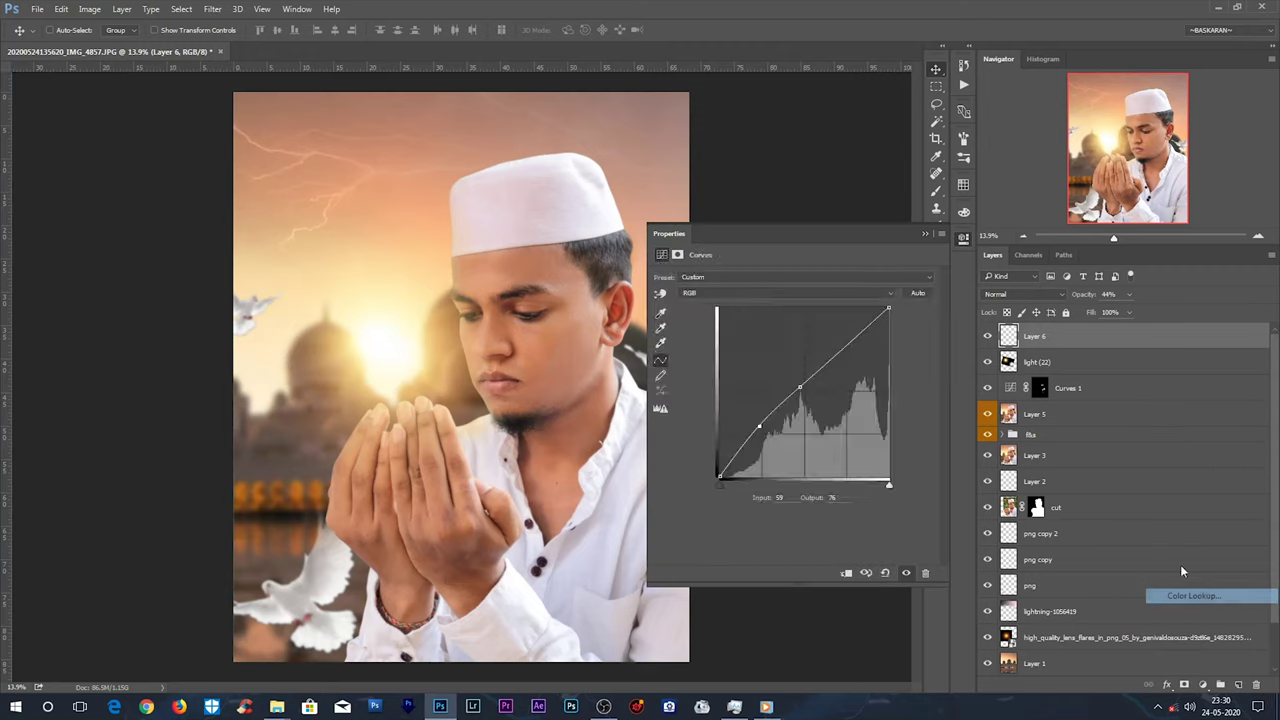
pyautogui.click(752, 278)
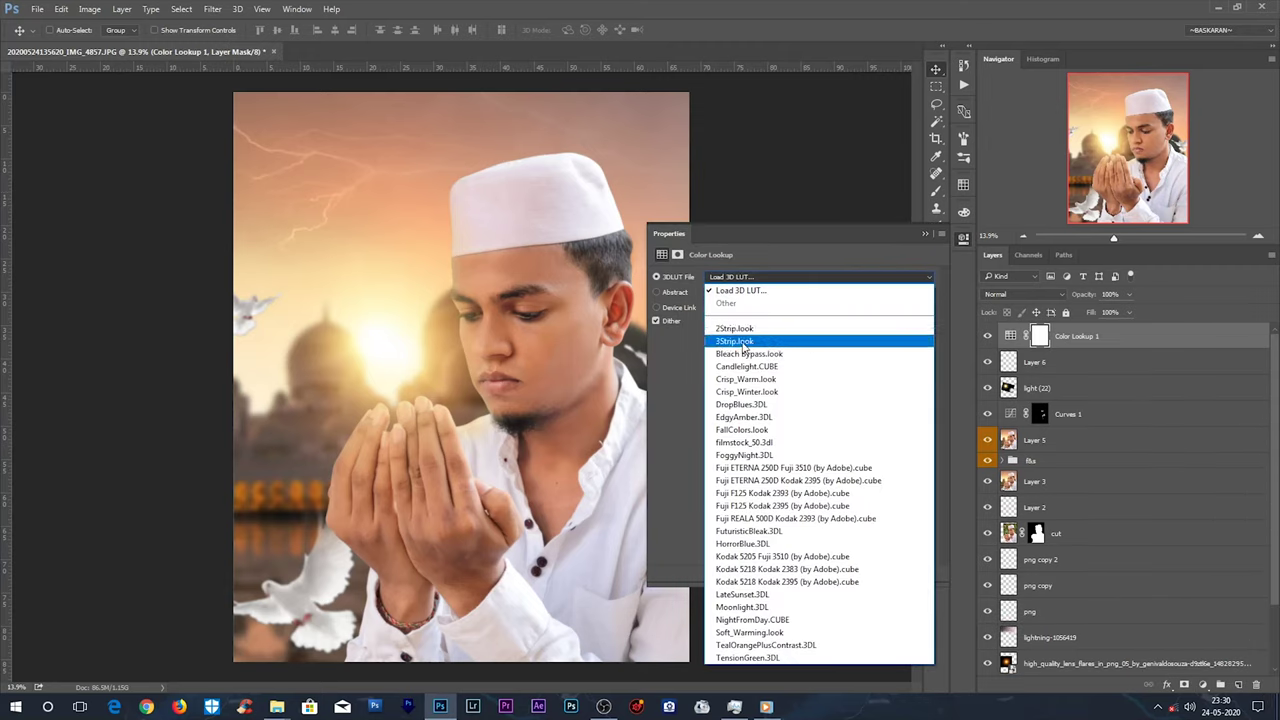
pyautogui.click(743, 337)
pyautogui.click(926, 235)
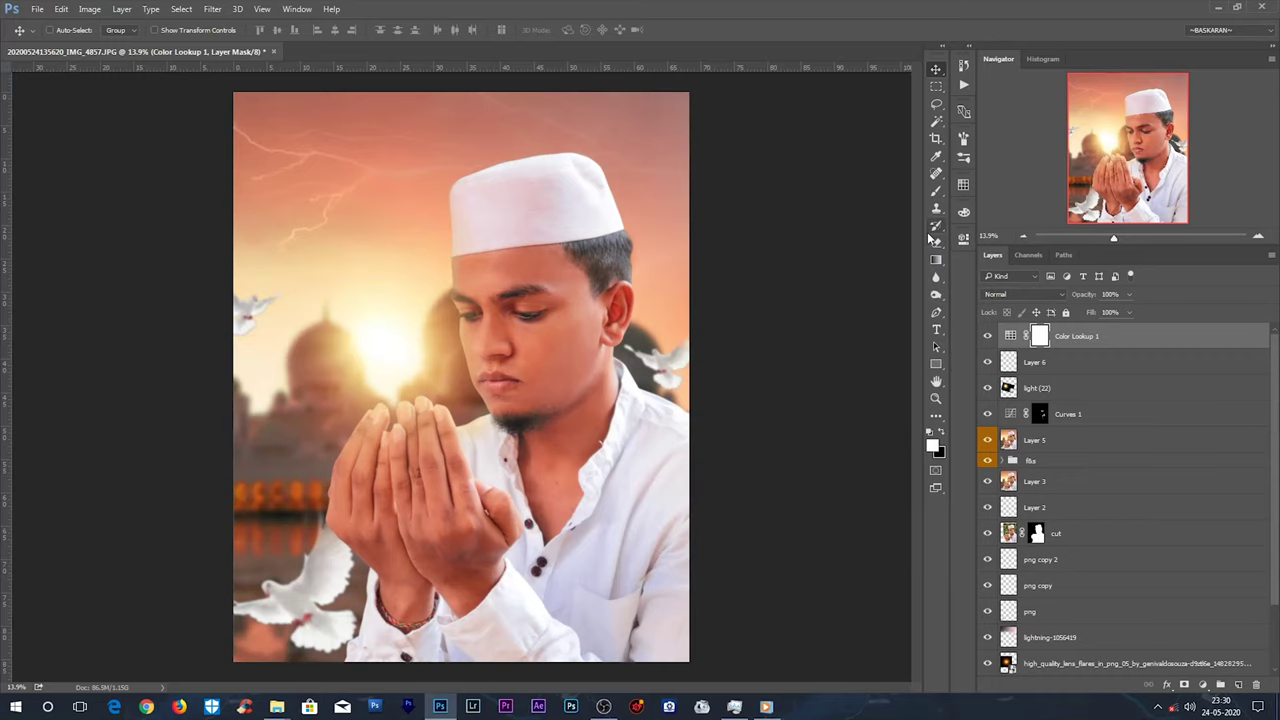
# Blend the Color Lookup in Hard Light at 30% opacity and compare it on and off.
pyautogui.click(1040, 294)
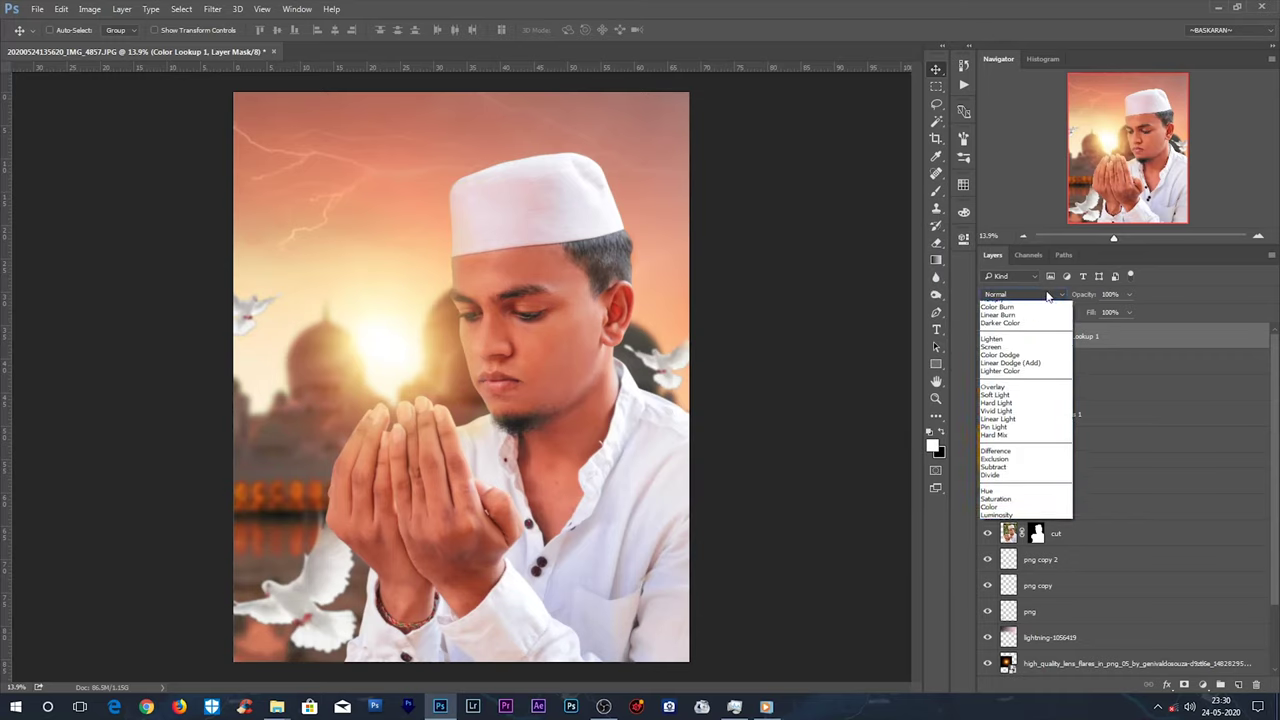
pyautogui.click(1000, 442)
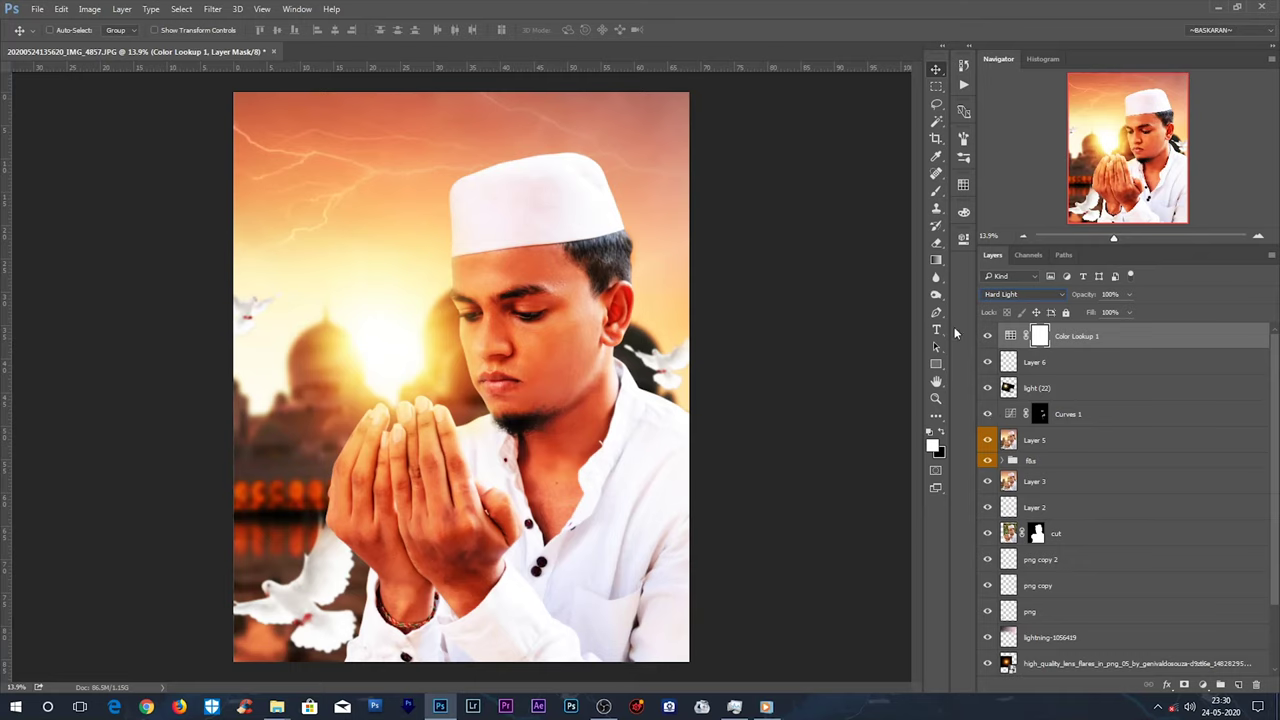
pyautogui.moveTo(1091, 297); pyautogui.dragTo(1078, 297)
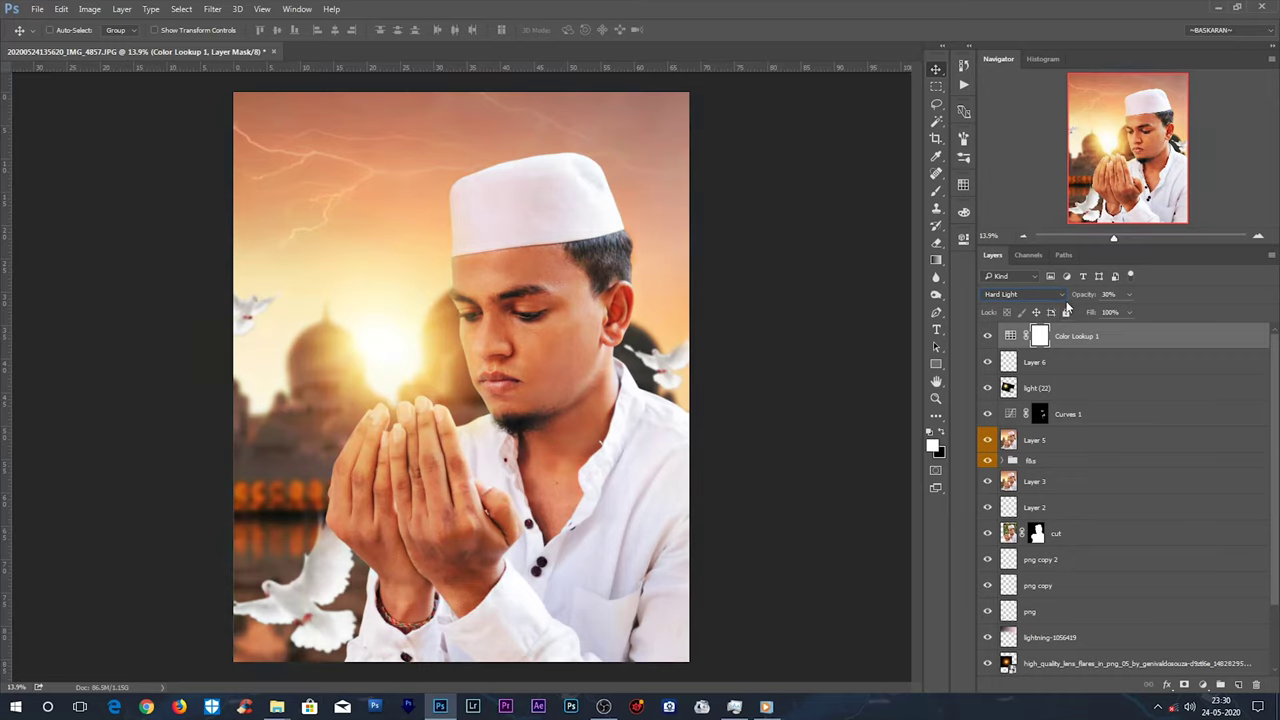
pyautogui.click(986, 338)
pyautogui.click(986, 338)
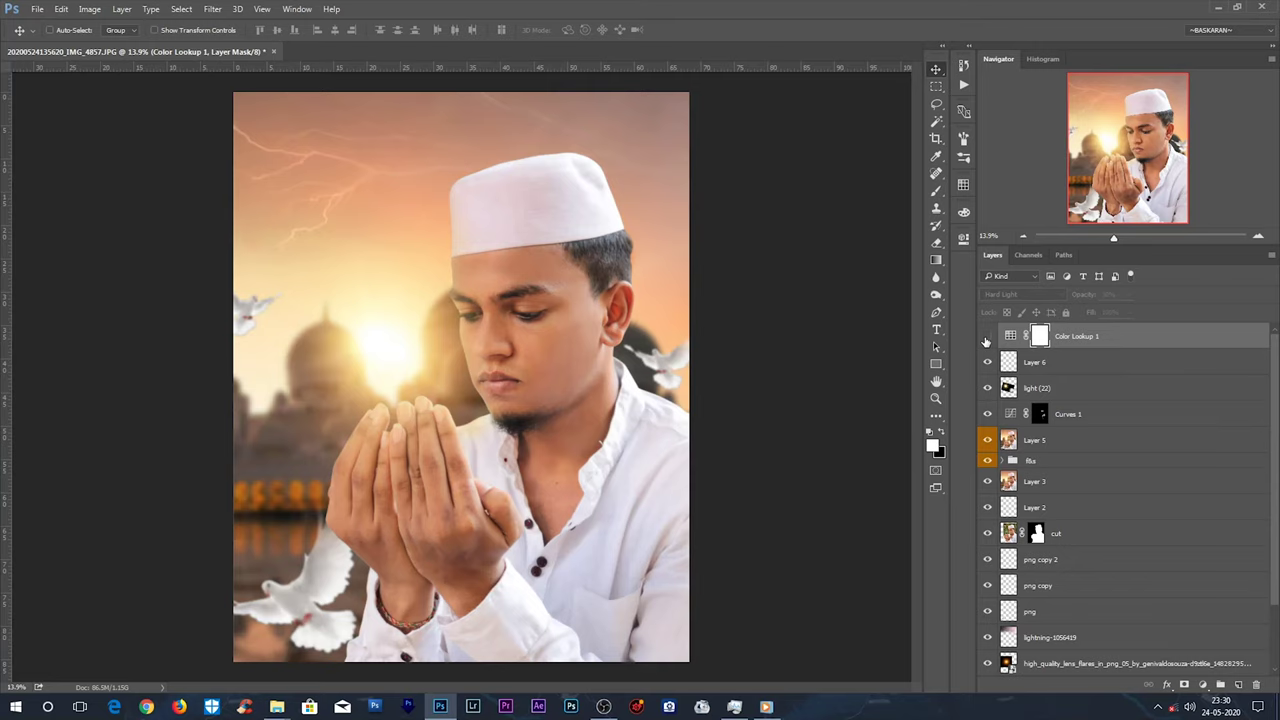
pyautogui.click(986, 338)
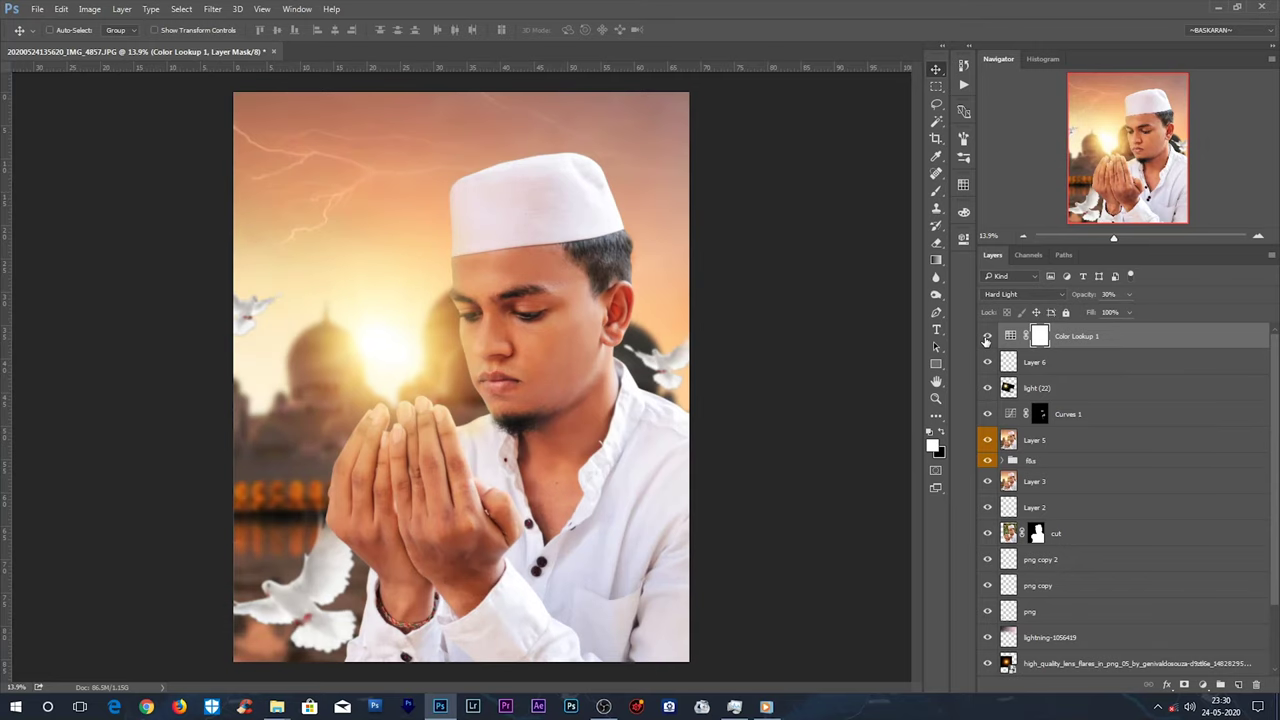
pyautogui.click(986, 338)
pyautogui.click(1203, 686)
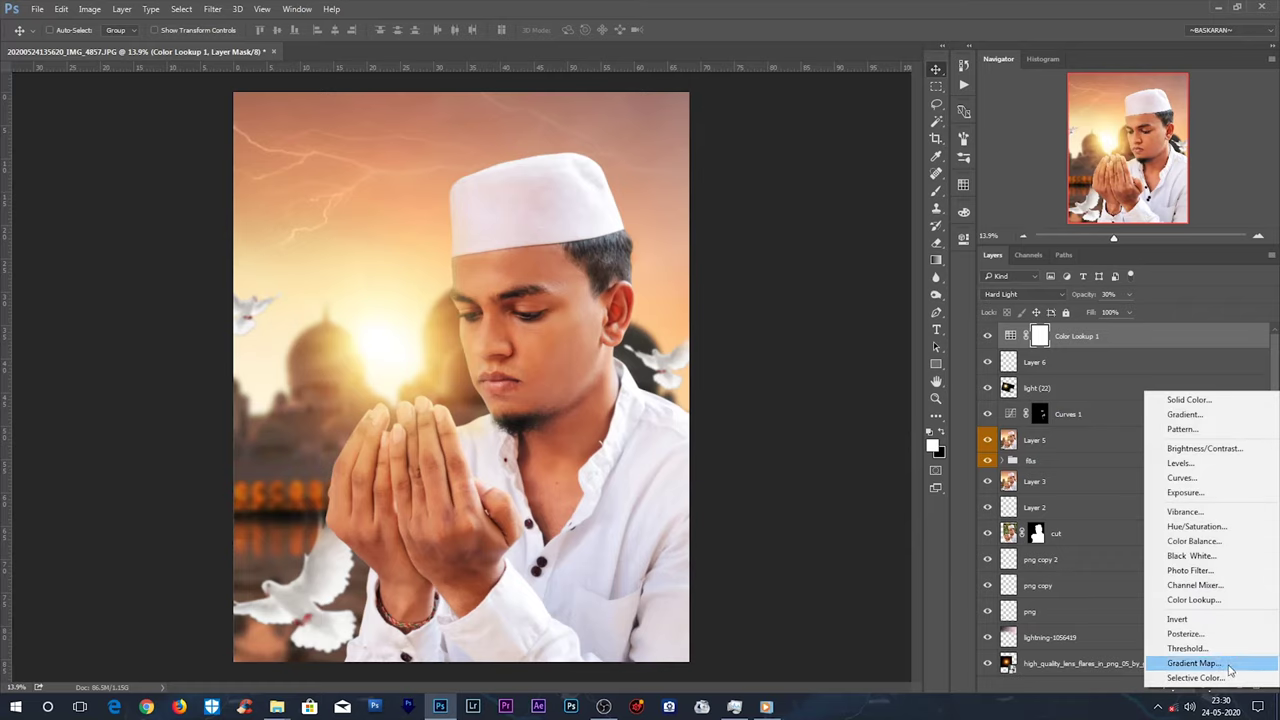
# Add a Curves 2 adjustment with lifted highlights, deeper shadows and a raised black point.
pyautogui.click(1181, 478)
pyautogui.click(846, 349)
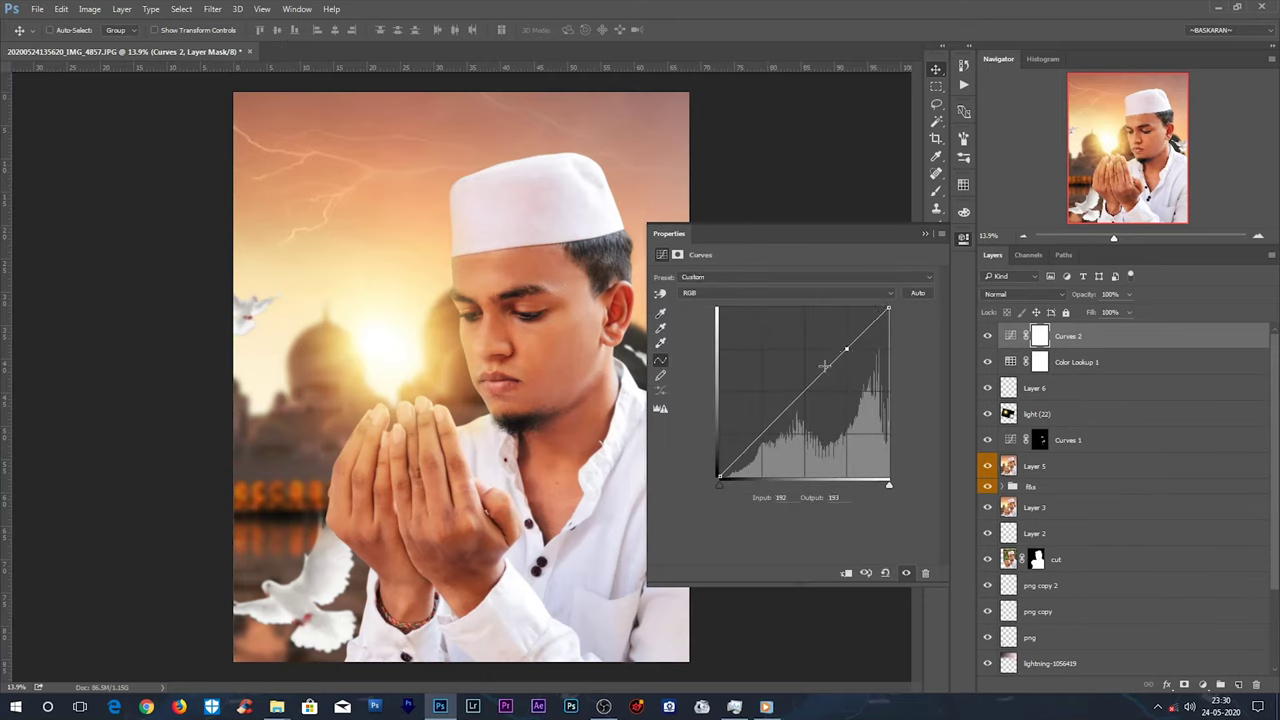
pyautogui.click(804, 390)
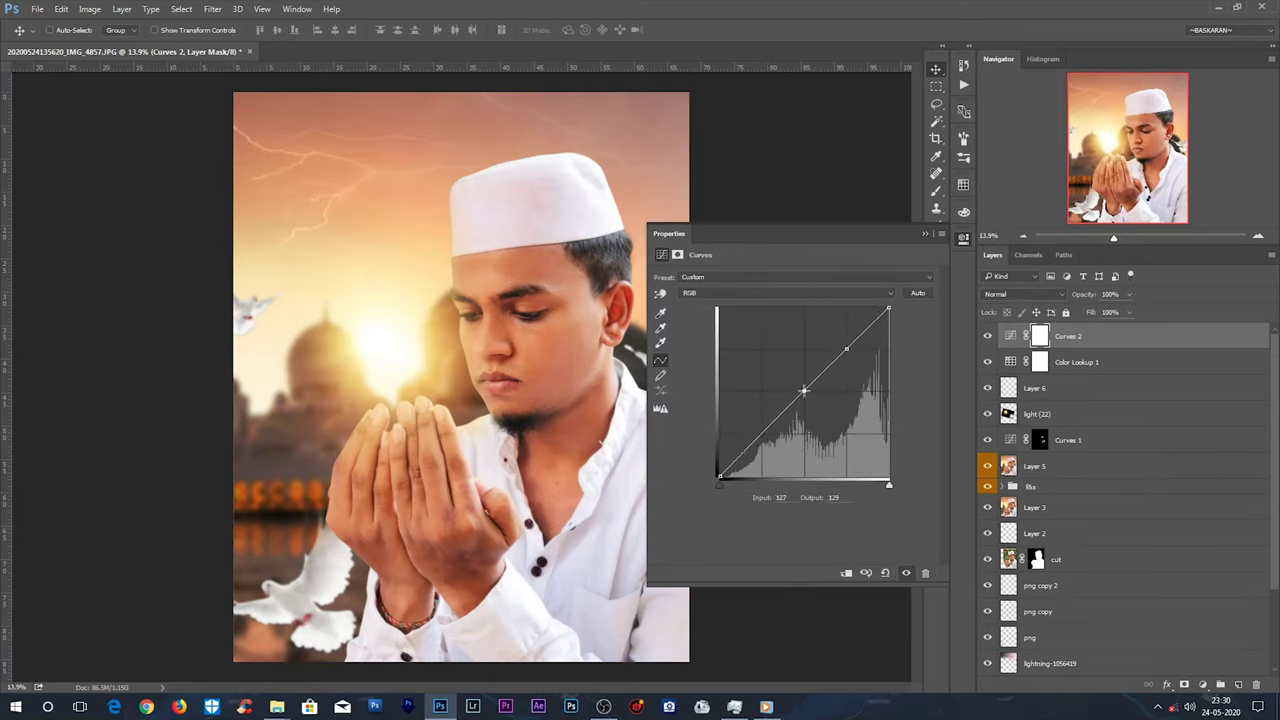
pyautogui.click(762, 435)
pyautogui.moveTo(846, 348); pyautogui.dragTo(847, 346)
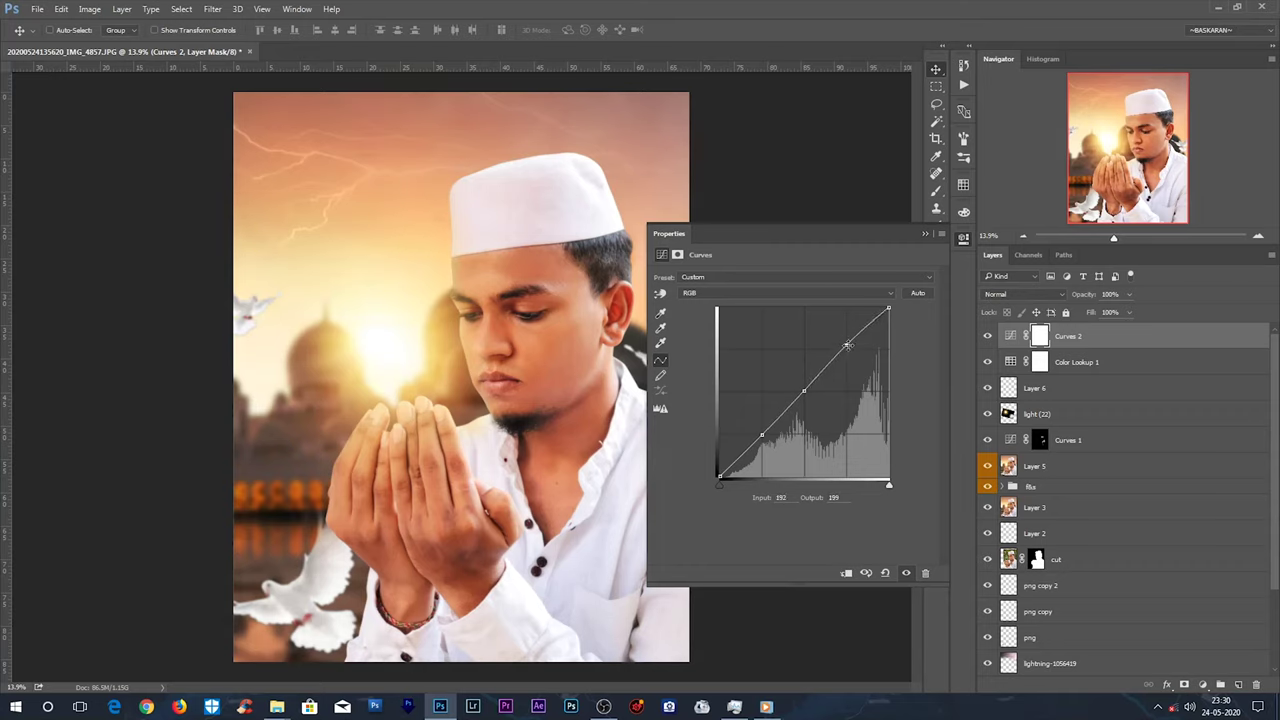
pyautogui.moveTo(761, 434); pyautogui.dragTo(760, 436)
pyautogui.click(804, 392)
pyautogui.moveTo(720, 475); pyautogui.dragTo(720, 467)
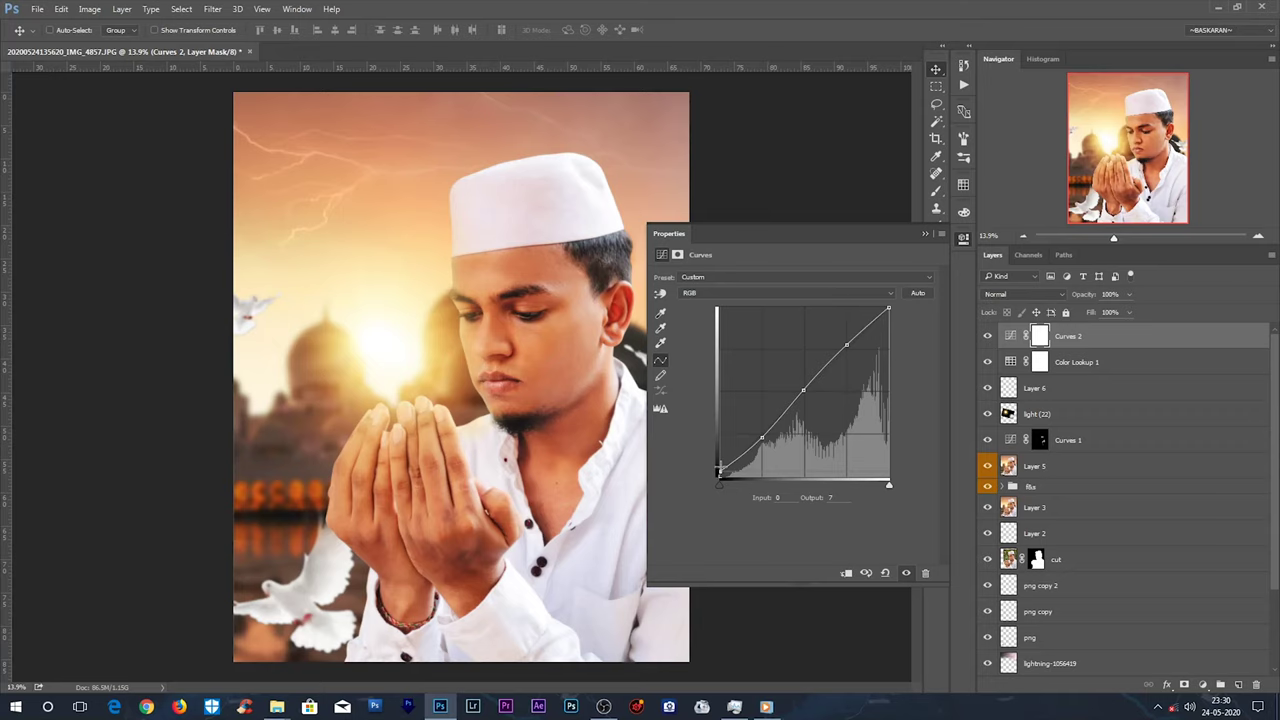
pyautogui.moveTo(762, 437); pyautogui.dragTo(759, 441)
pyautogui.click(926, 234)
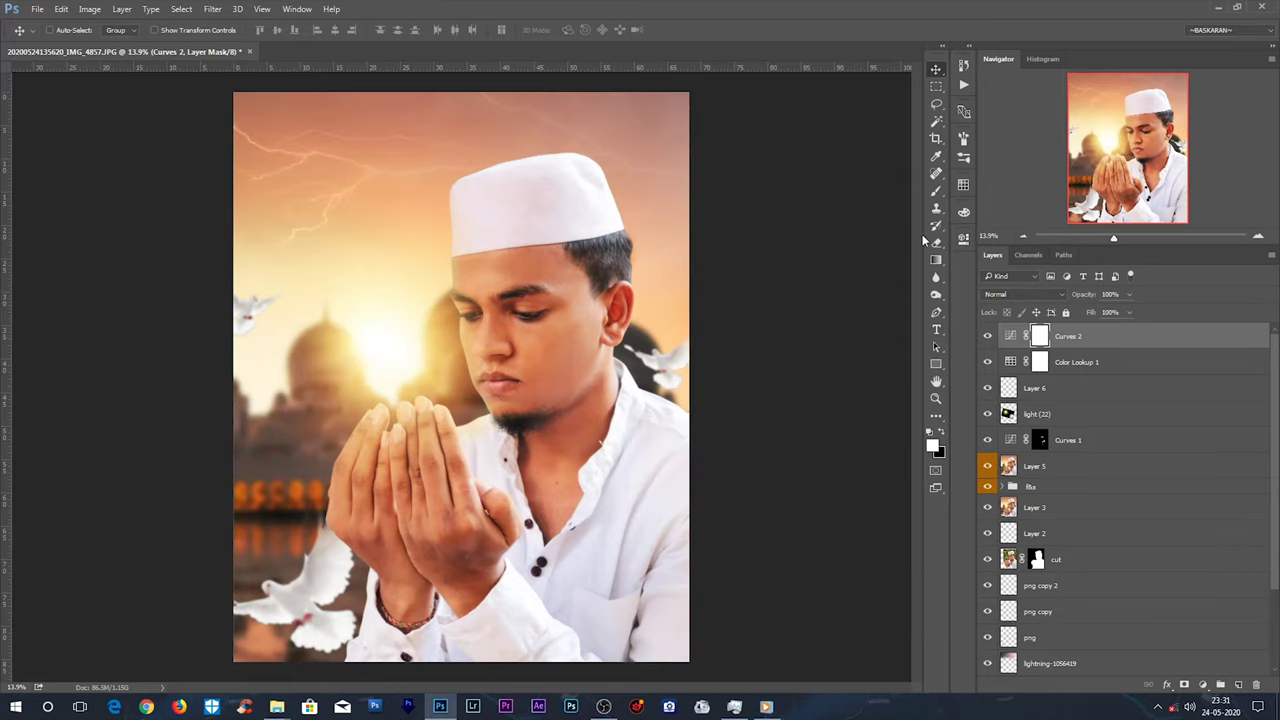
pyautogui.click(987, 338)
pyautogui.click(987, 338)
pyautogui.click(987, 338)
# Place the Eid Mubarak logo image from the stock folder as a new top layer in the composite.
pyautogui.scroll(5, 505, 300)
pyautogui.scroll(-1, 505, 300)
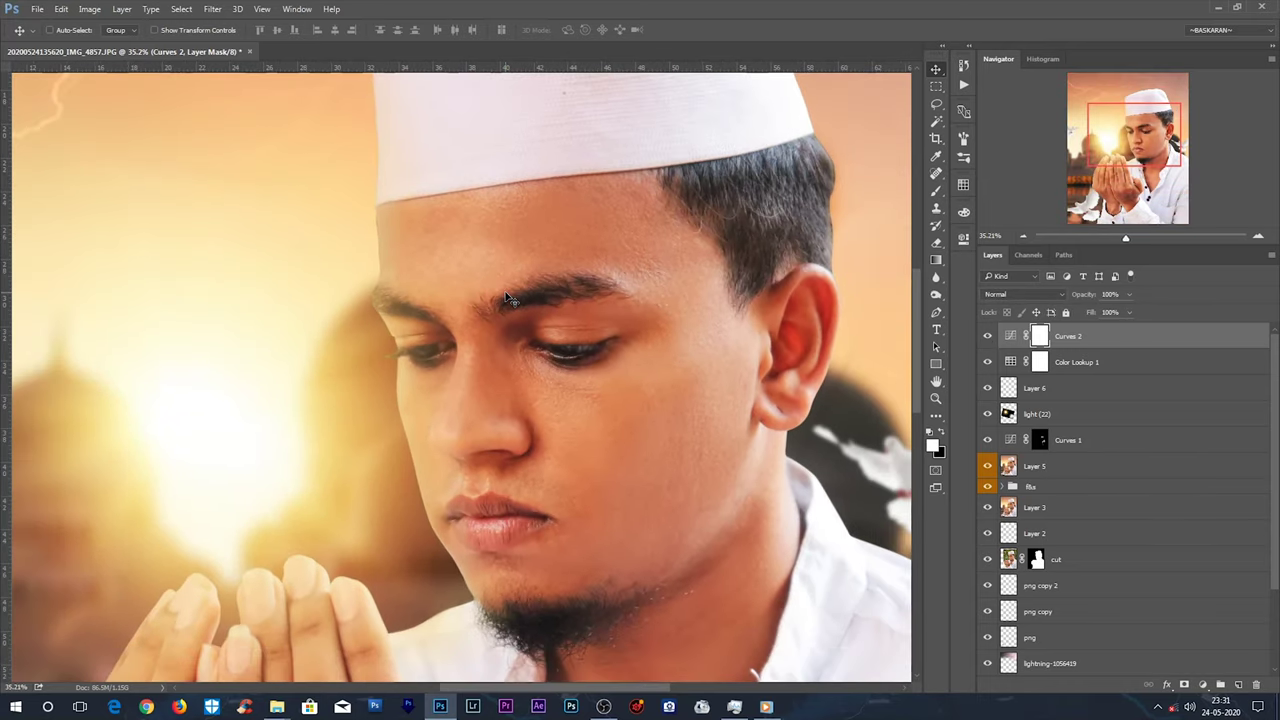
pyautogui.scroll(-1, 505, 300)
pyautogui.scroll(-1, 505, 300)
pyautogui.scroll(-1, 505, 300)
pyautogui.scroll(-2, 505, 300)
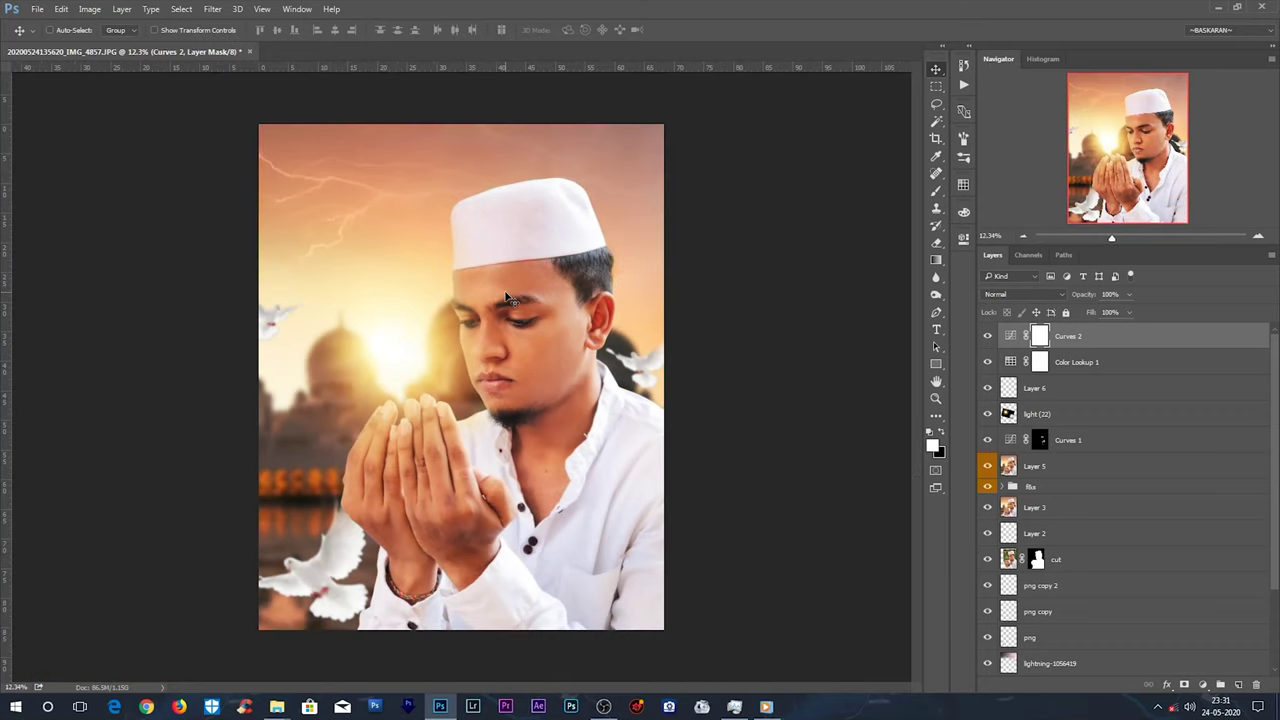
pyautogui.scroll(1, 505, 300)
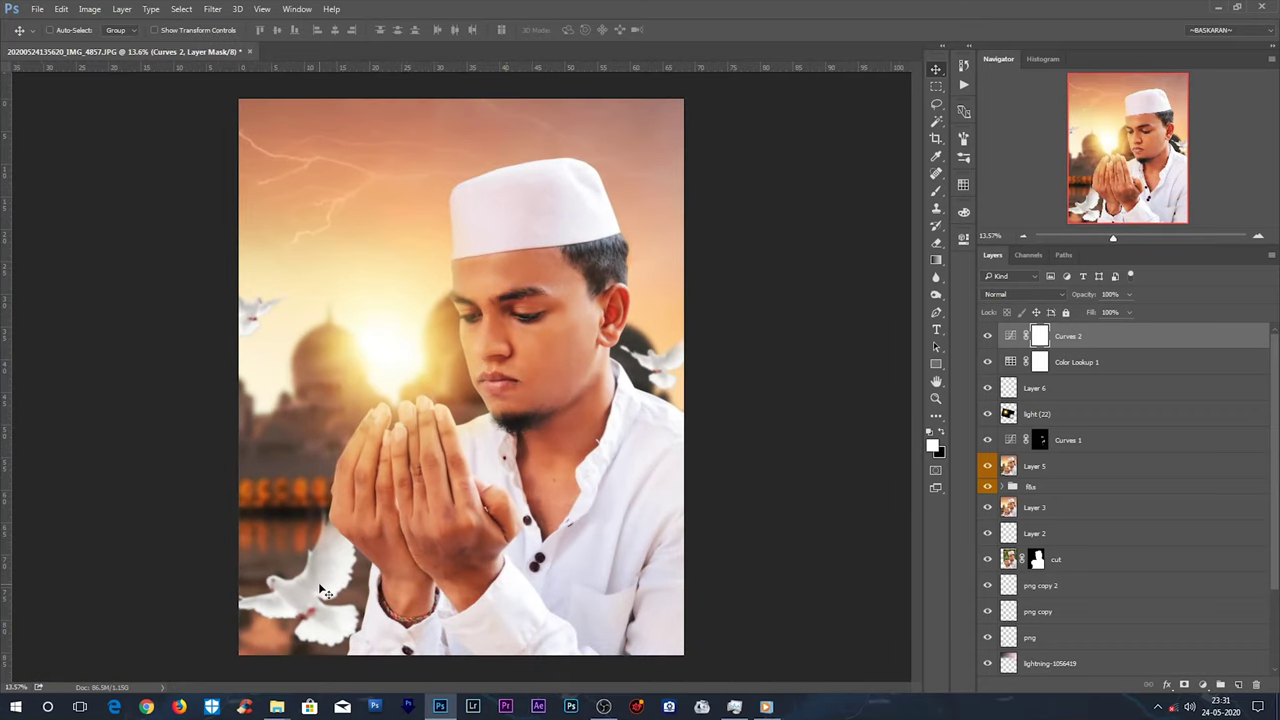
pyautogui.hotkey('ctrl', 'shift', 'alt', 'n')
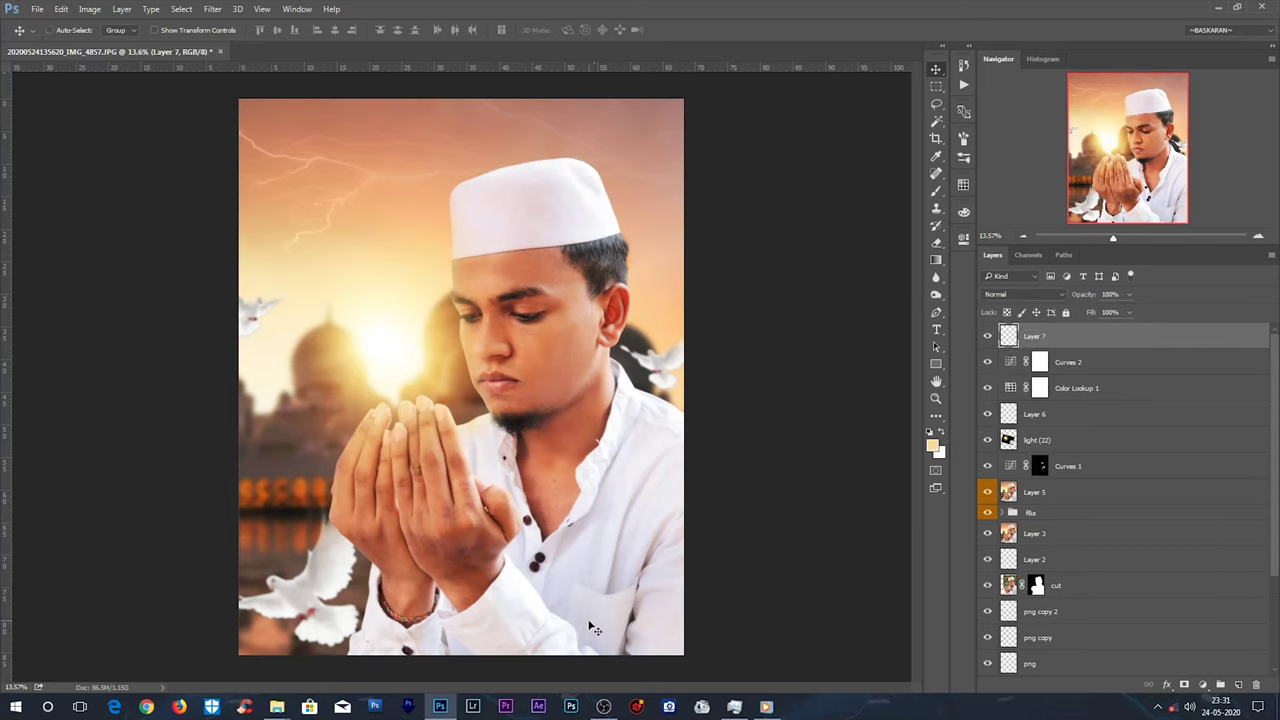
pyautogui.click(307, 676)
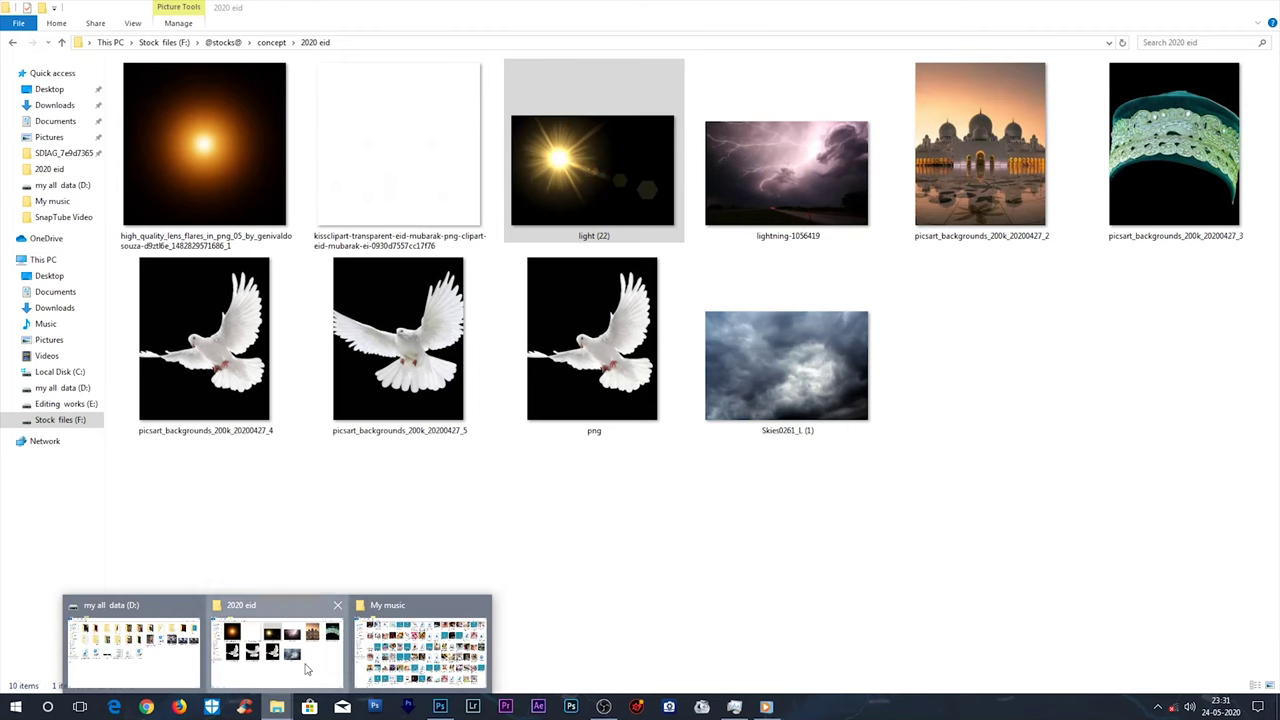
pyautogui.moveTo(414, 214); pyautogui.dragTo(430, 578)
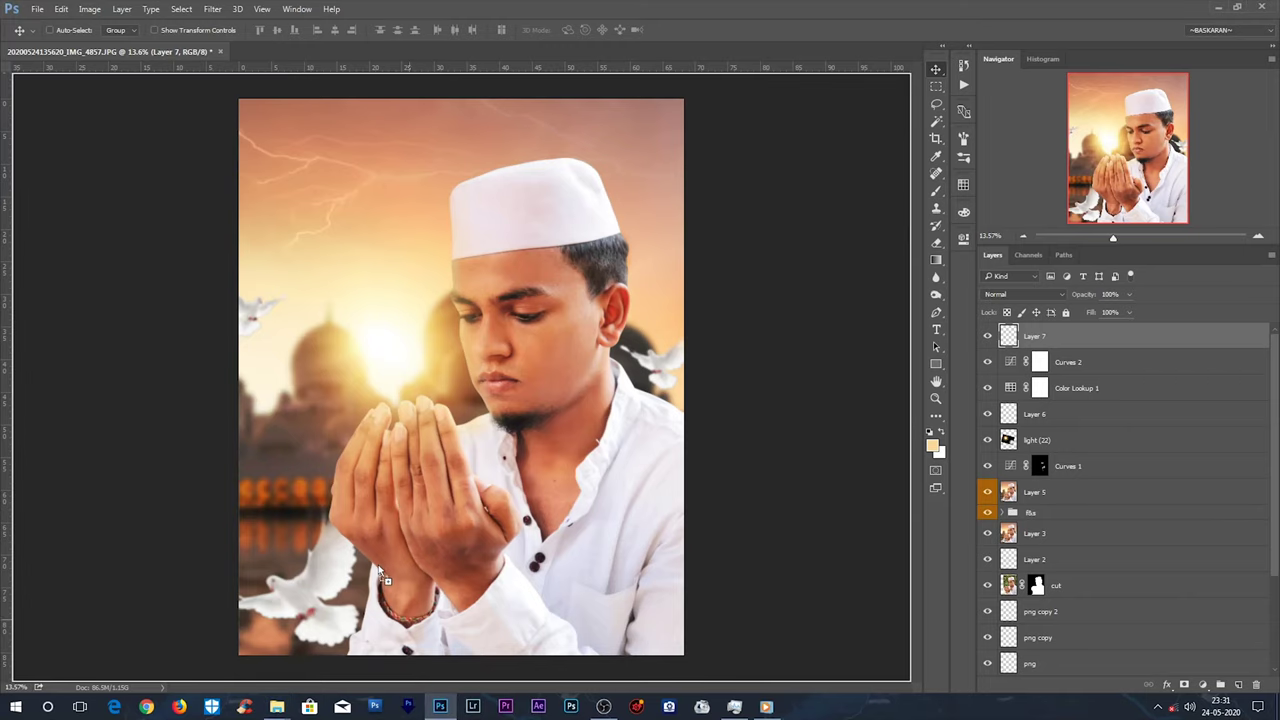
pyautogui.moveTo(430, 578); pyautogui.dragTo(377, 566)
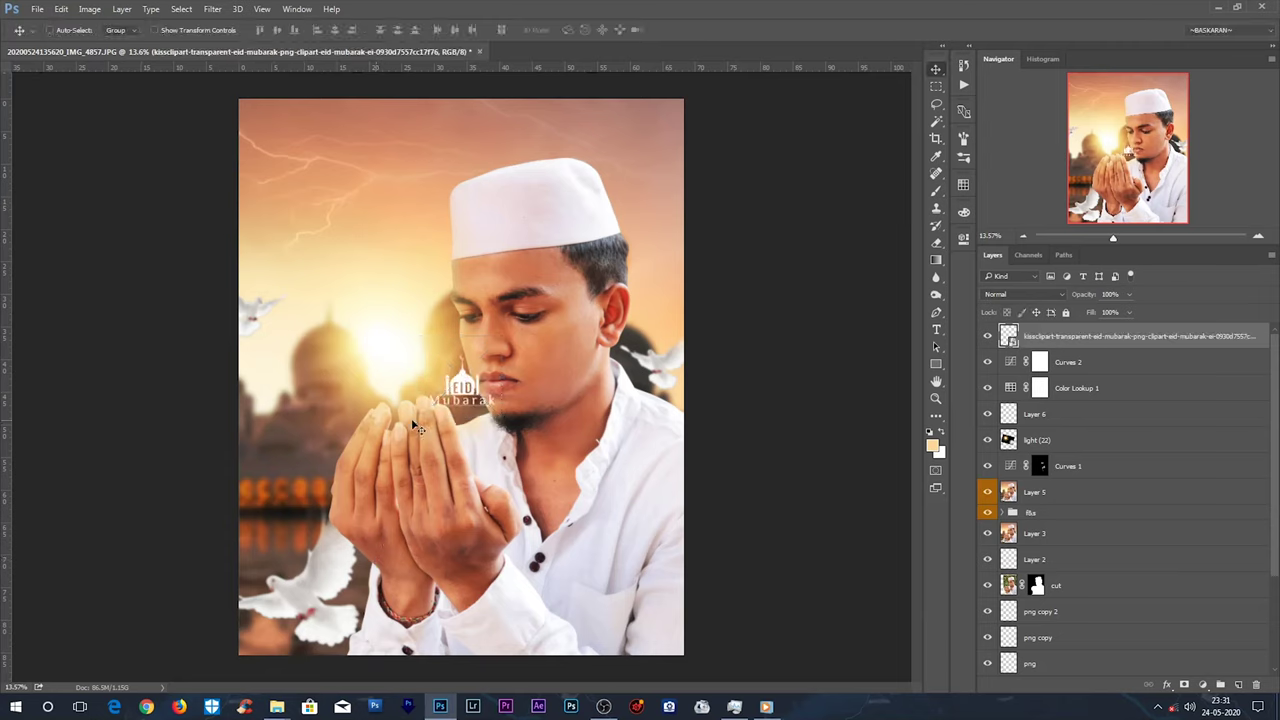
# Move the Eid Mubarak logo to the bottom-left corner over the doves and enlarge it.
pyautogui.moveTo(463, 385); pyautogui.dragTo(287, 628)
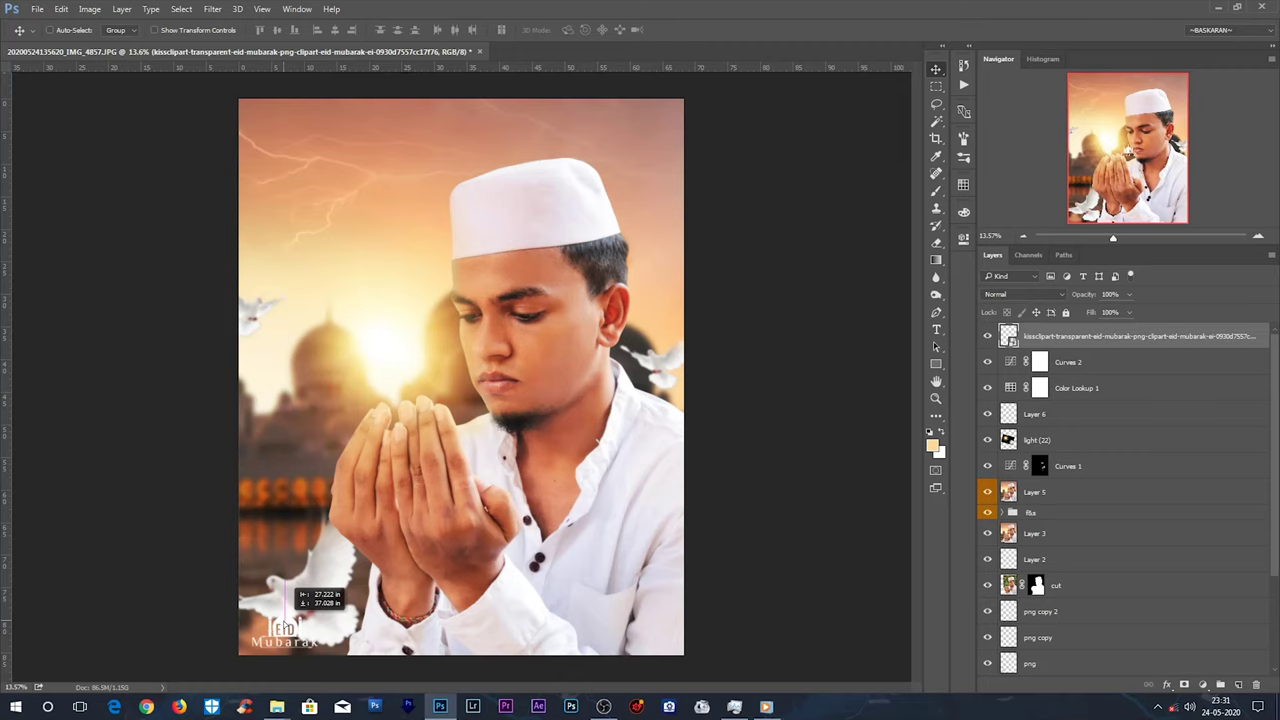
pyautogui.hotkey('ctrl', 't')
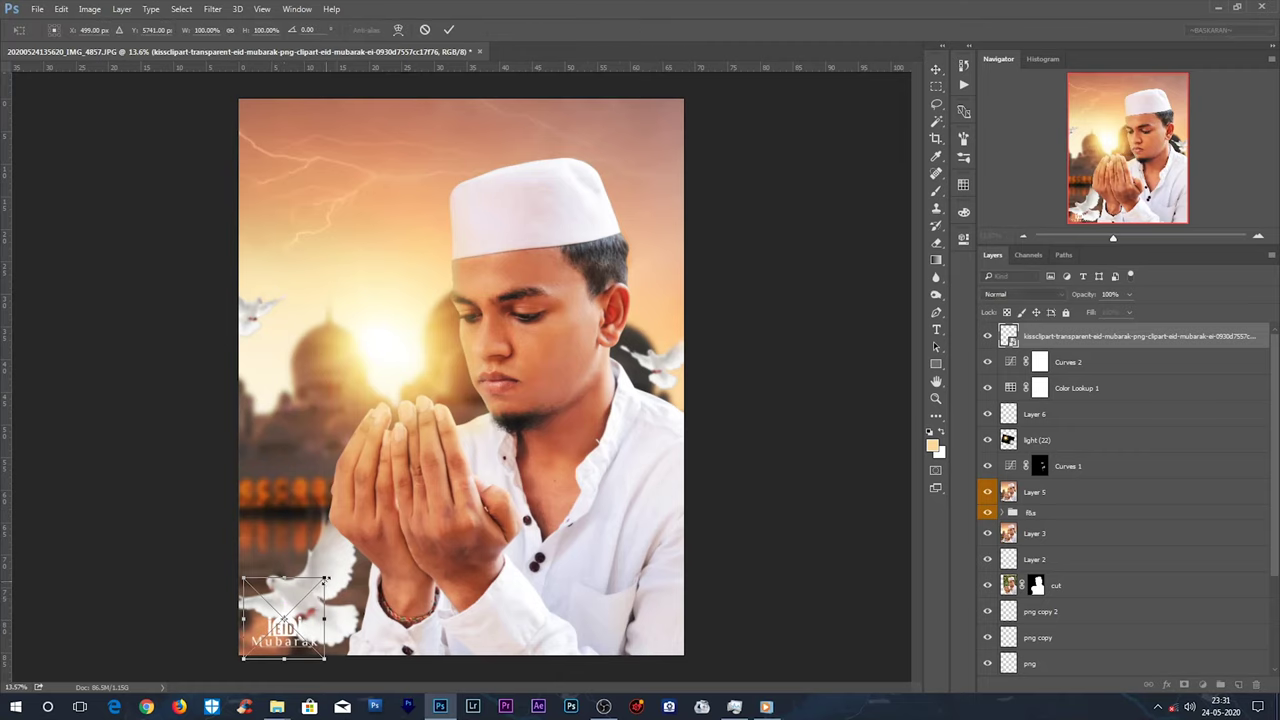
pyautogui.moveTo(325, 579); pyautogui.dragTo(348, 551)
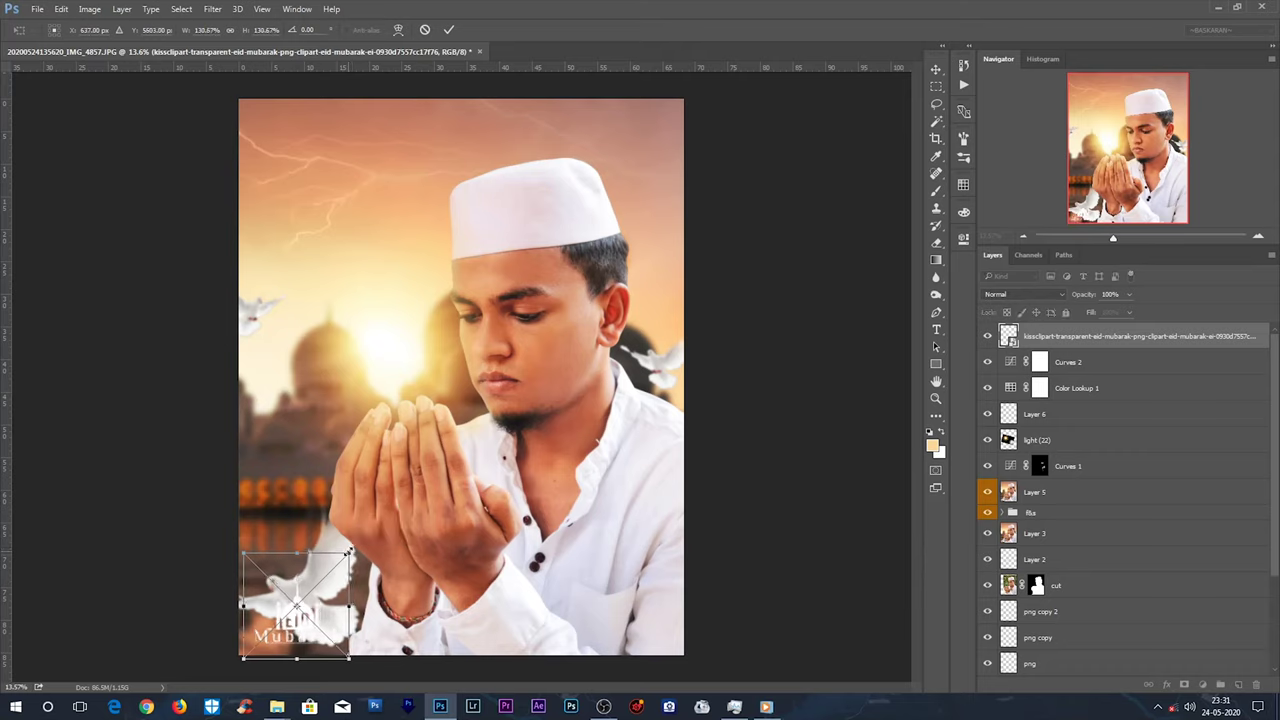
pyautogui.press('Return')
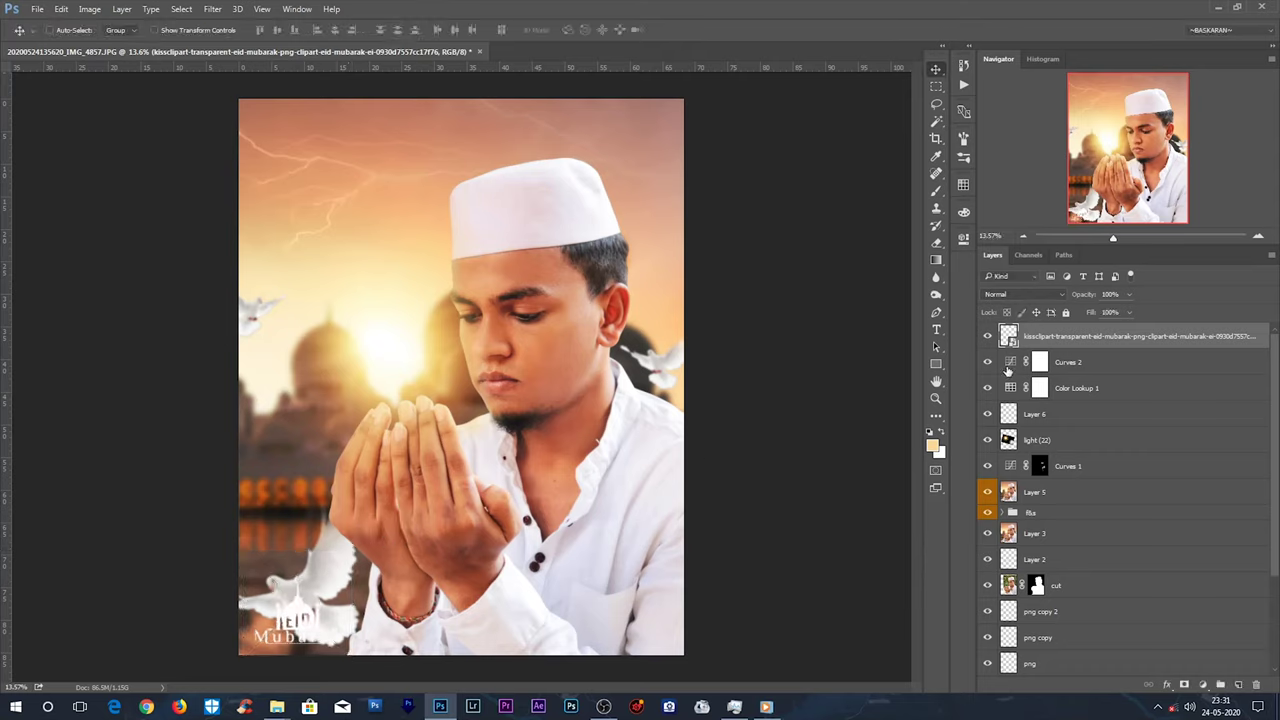
pyautogui.click(1071, 364)
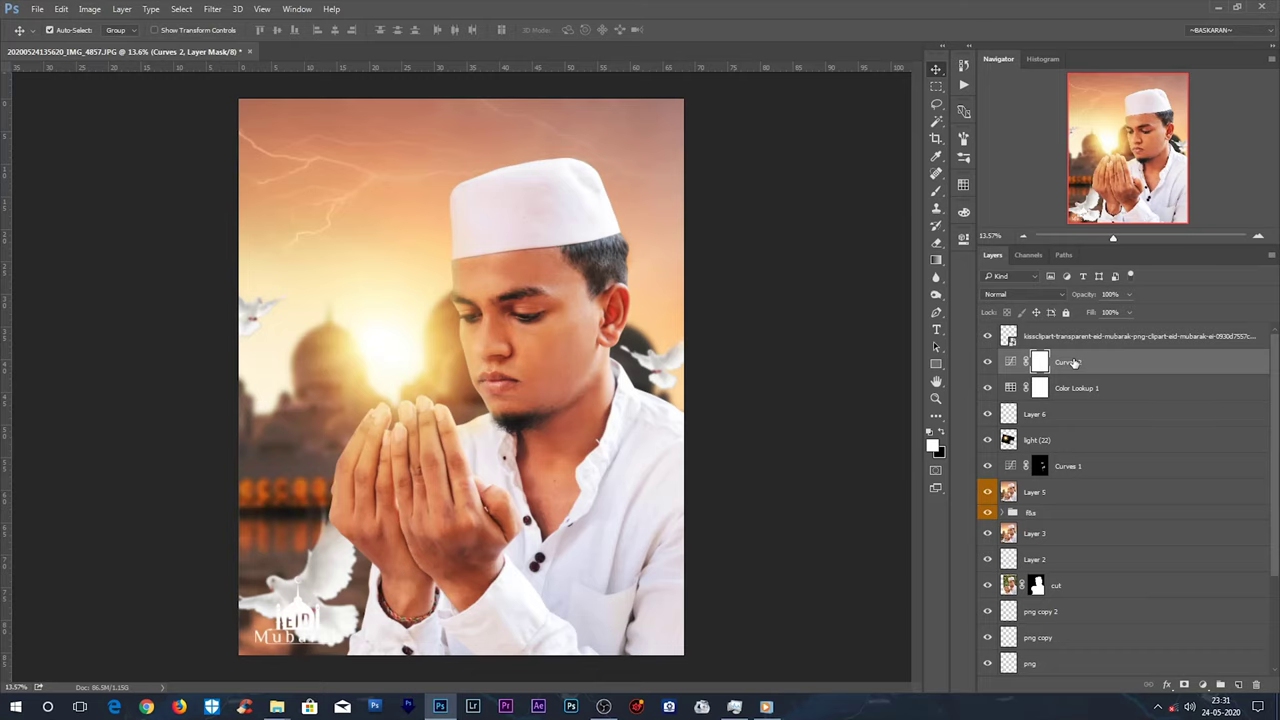
# On a new layer above Curves 2, softly paint black behind the Eid Mubarak text.
pyautogui.hotkey('ctrl', 'shift', 'alt', 'n')
pyautogui.scroll(-1, 362, 380)
pyautogui.scroll(-1, 365, 393)
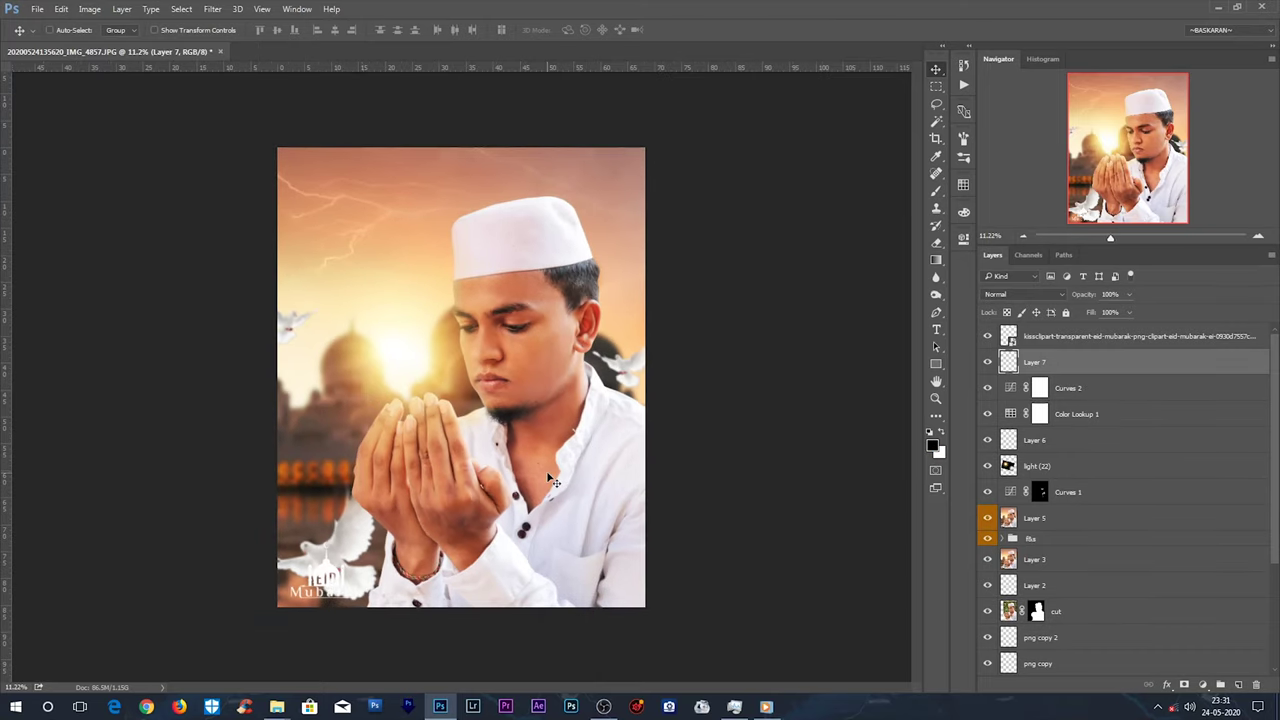
pyautogui.press('b')
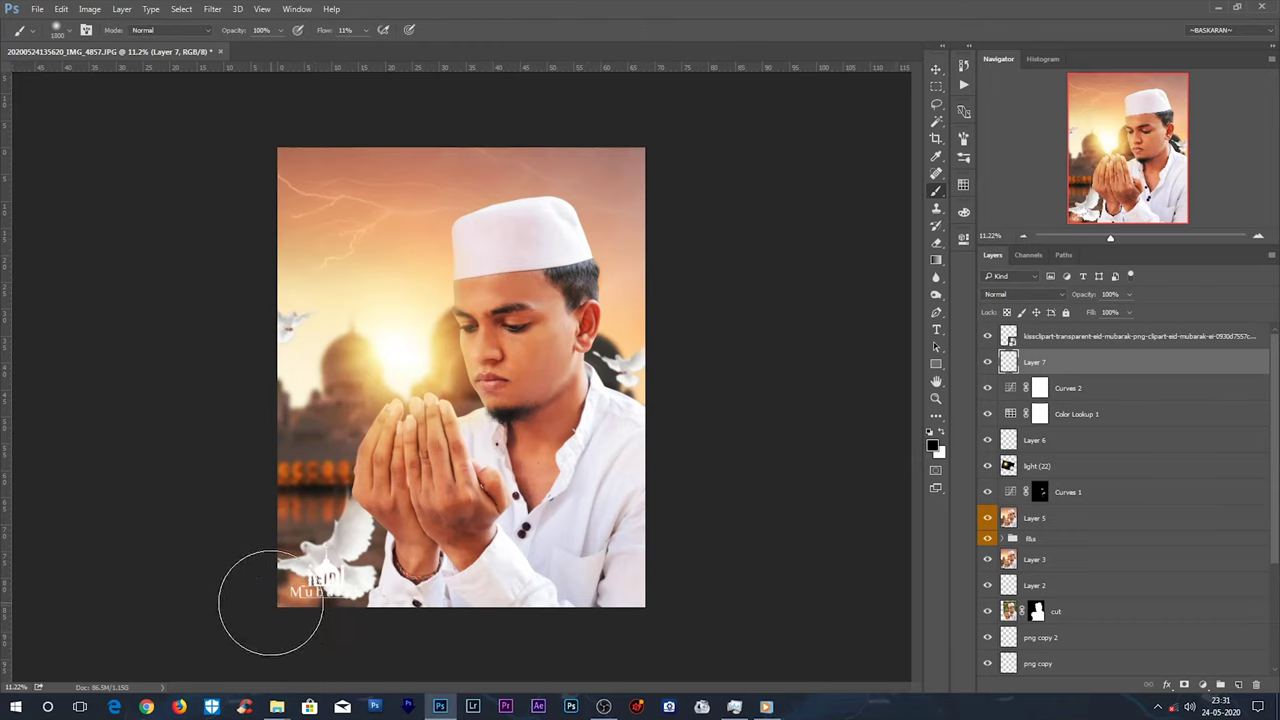
pyautogui.moveTo(331, 617)
pyautogui.mouseDown()
pyautogui.moveTo(314, 586)
pyautogui.moveTo(337, 600)
pyautogui.moveTo(280, 557)
pyautogui.moveTo(343, 612)
pyautogui.moveTo(366, 609)
pyautogui.mouseUp()
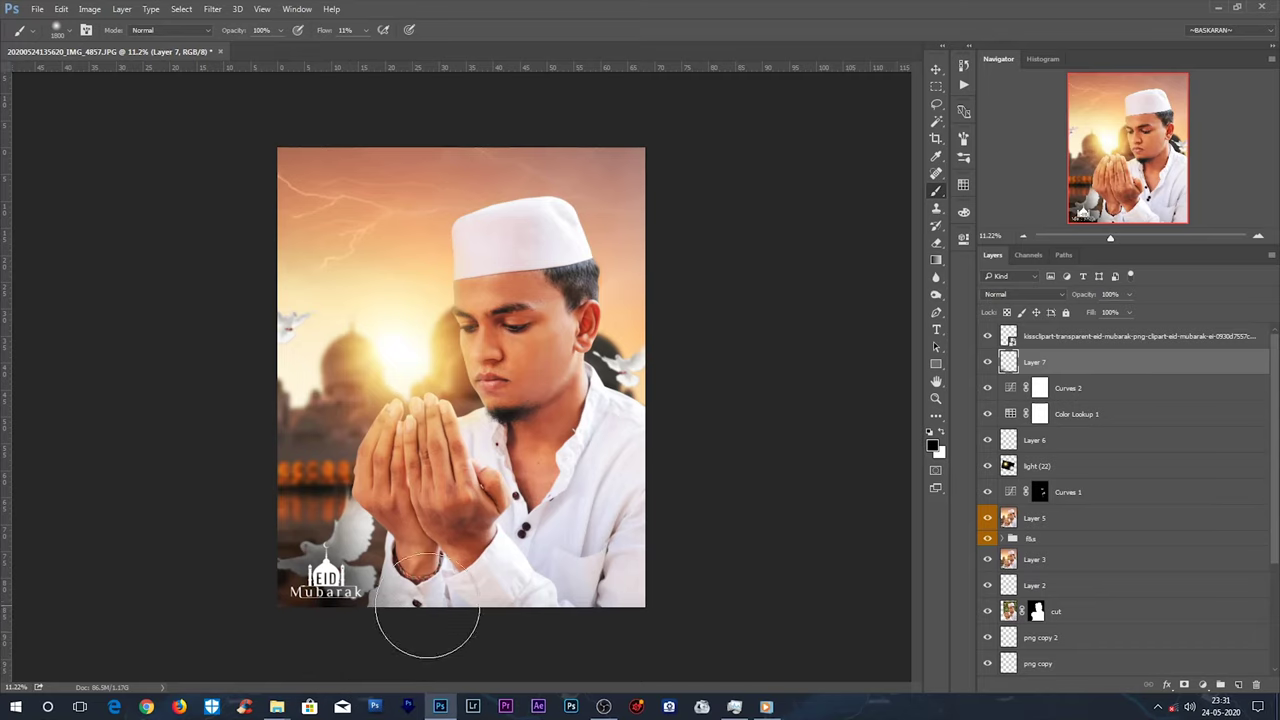
pyautogui.scroll(-1, 444, 605)
pyautogui.scroll(-1, 444, 605)
pyautogui.press(']')
pyautogui.press(']')
pyautogui.press(']')
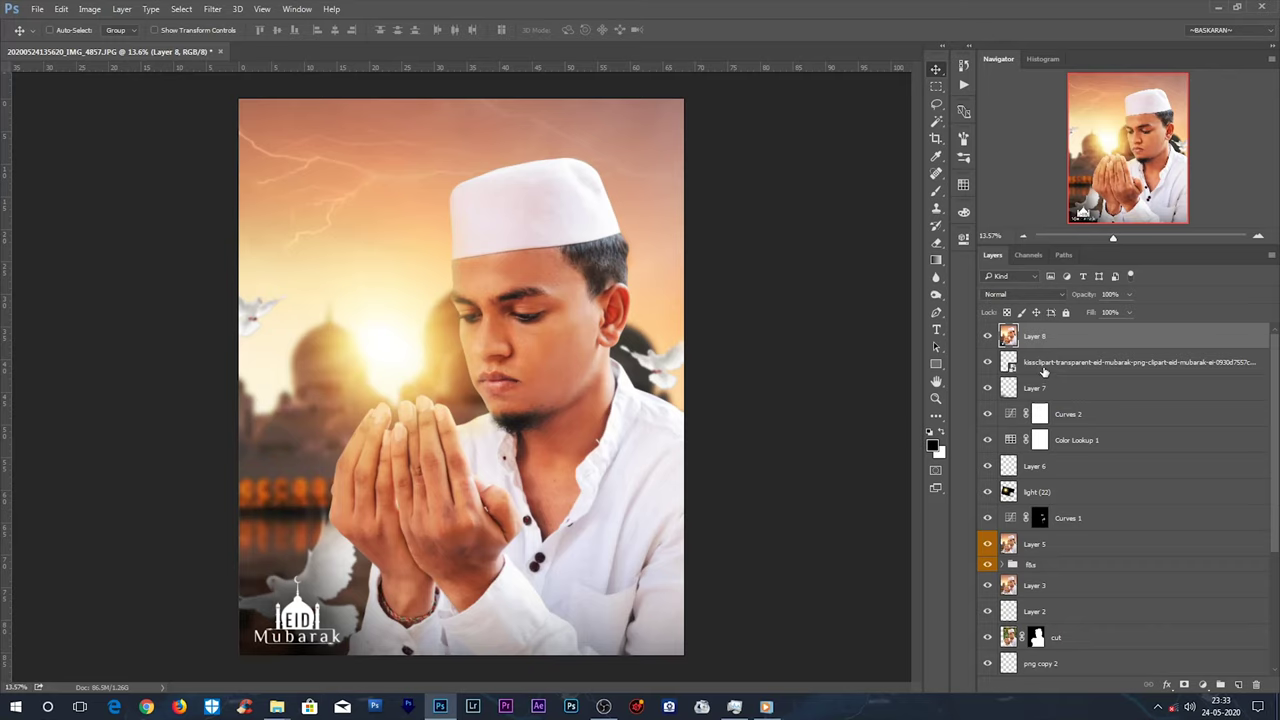
pyautogui.click(1202, 685)
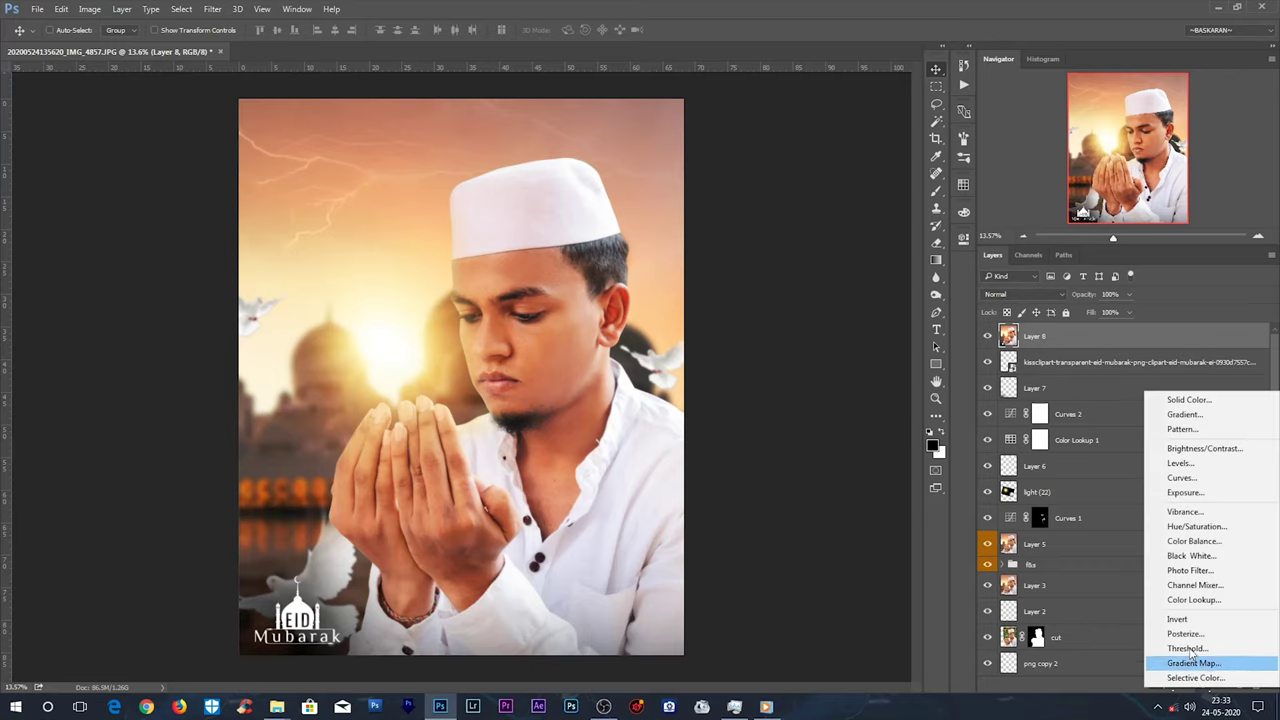
# Add Selective Color with Reds cyan and black at −13 and Blacks +18, plus a blank layer.
pyautogui.click(1197, 678)
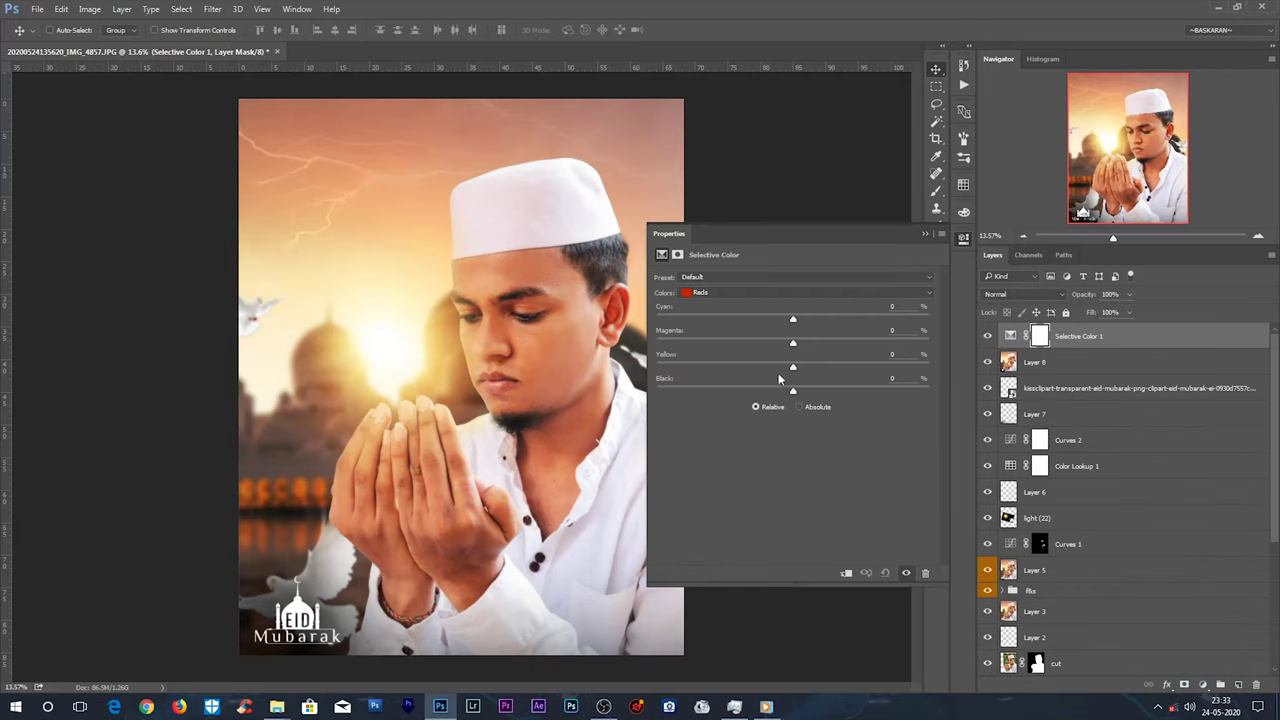
pyautogui.moveTo(775, 396); pyautogui.dragTo(771, 394)
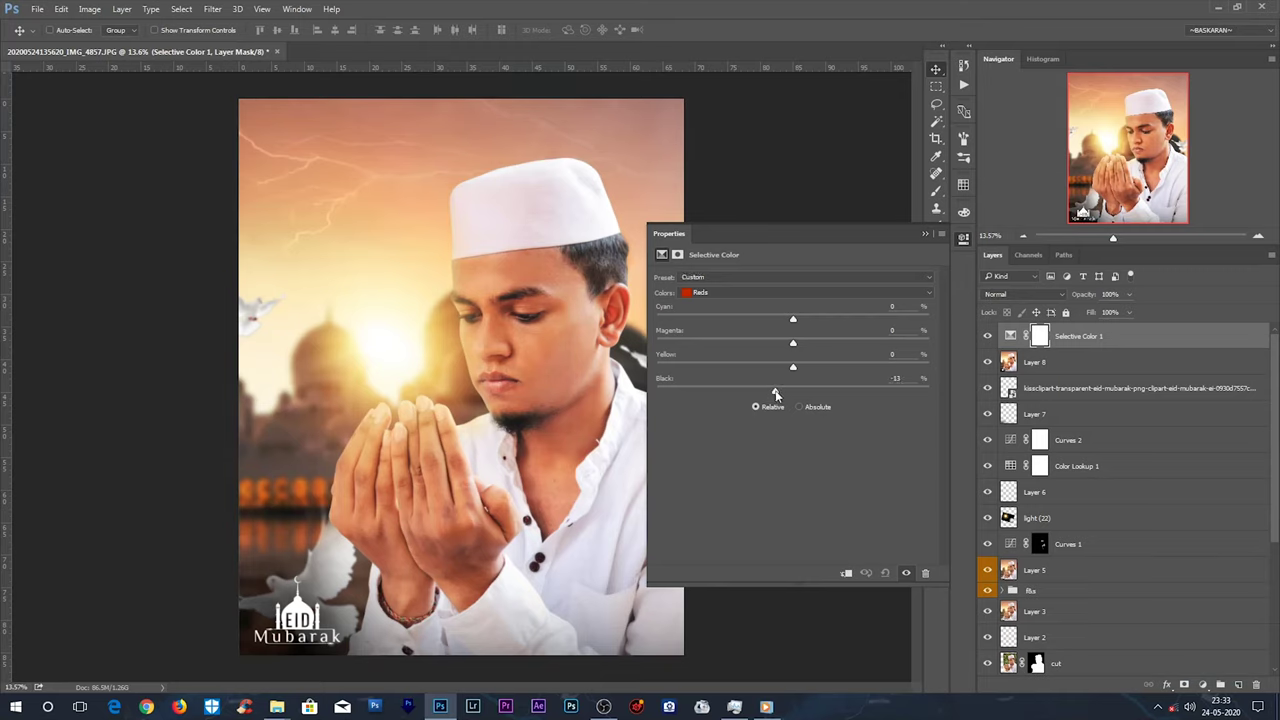
pyautogui.click(775, 320)
pyautogui.click(790, 292)
pyautogui.click(793, 392)
pyautogui.moveTo(801, 392); pyautogui.dragTo(816, 394)
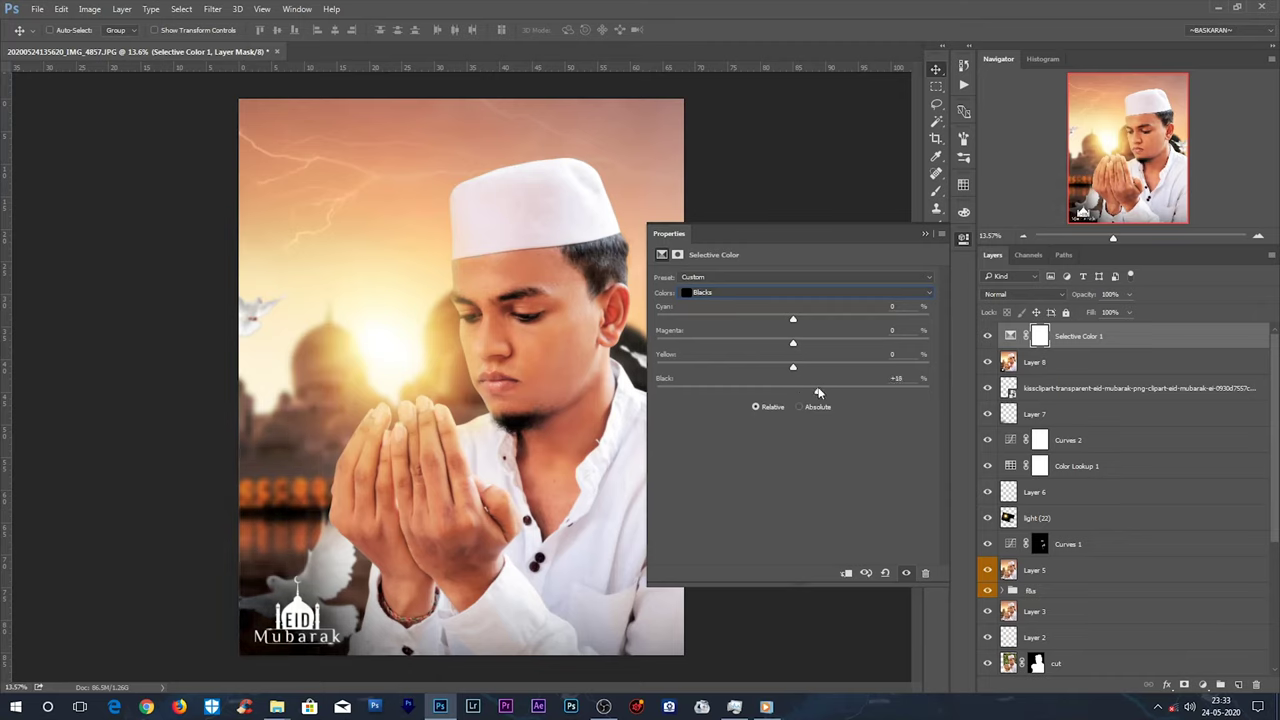
pyautogui.click(925, 235)
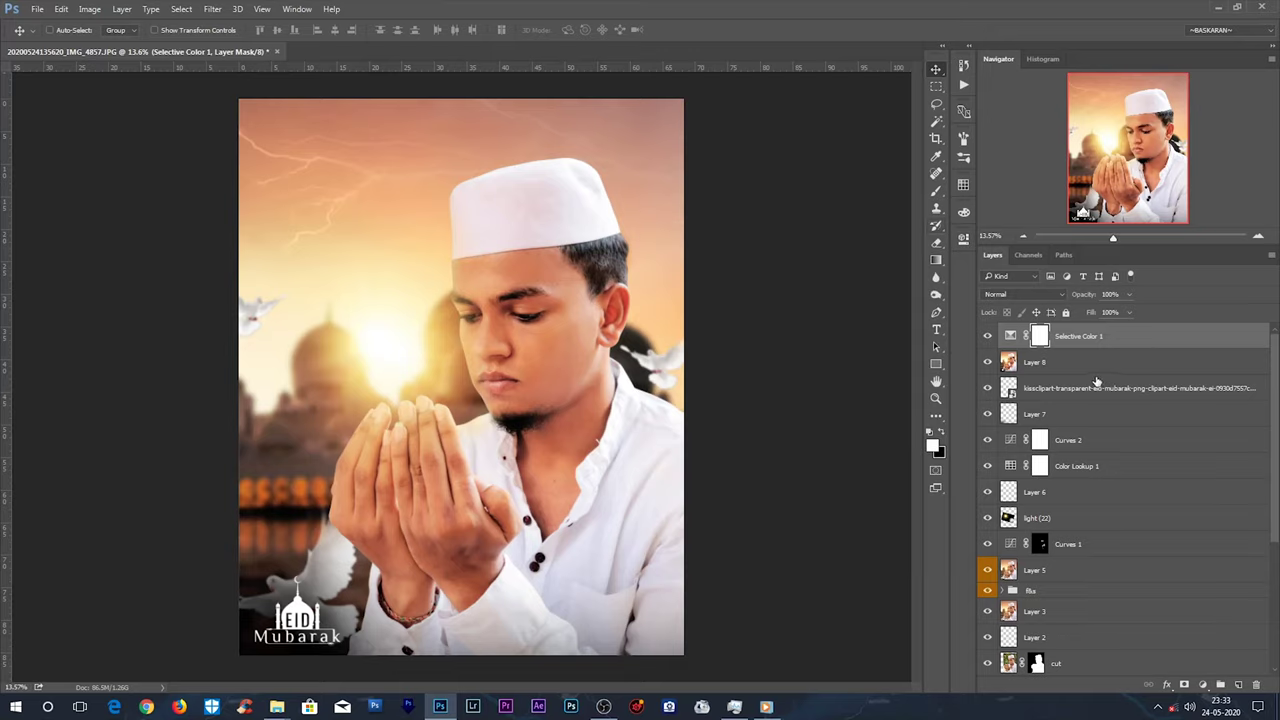
pyautogui.hotkey('ctrl', 'shift', 'alt', 'n')
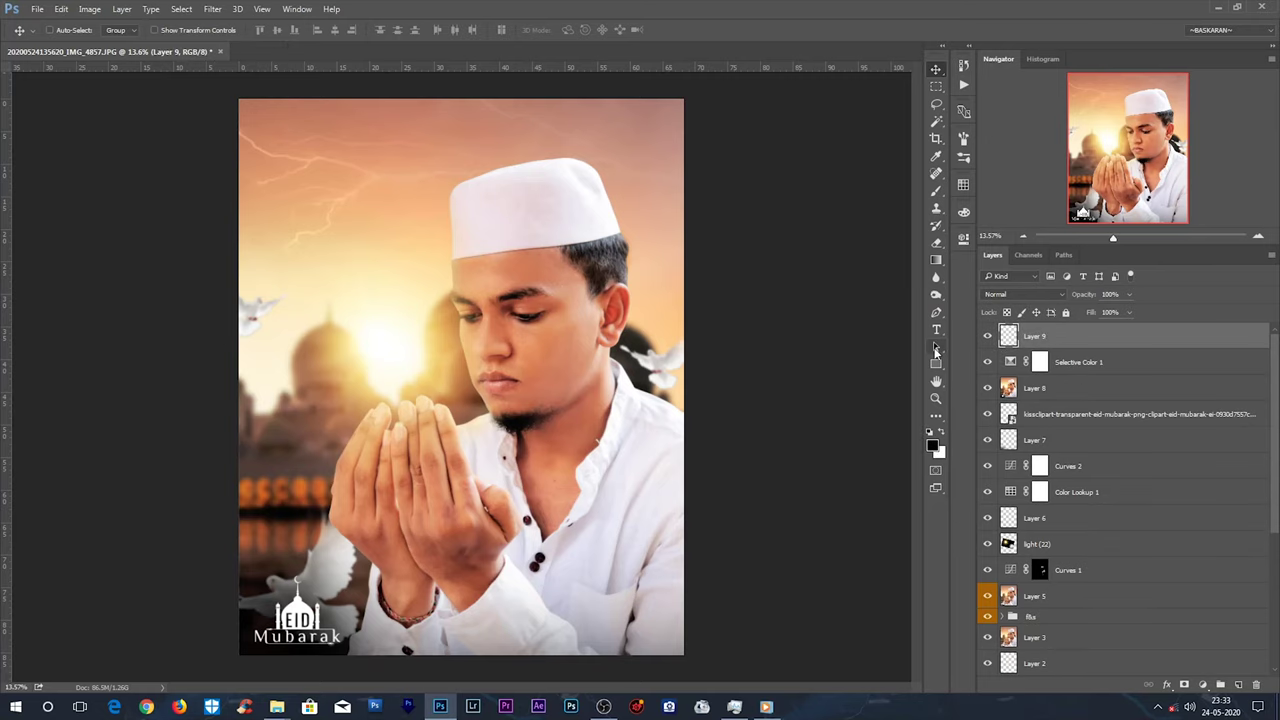
# Set up a soft brush at size 2000, 20% opacity and 2% flow.
pyautogui.scroll(-2, 580, 253)
pyautogui.press('b')
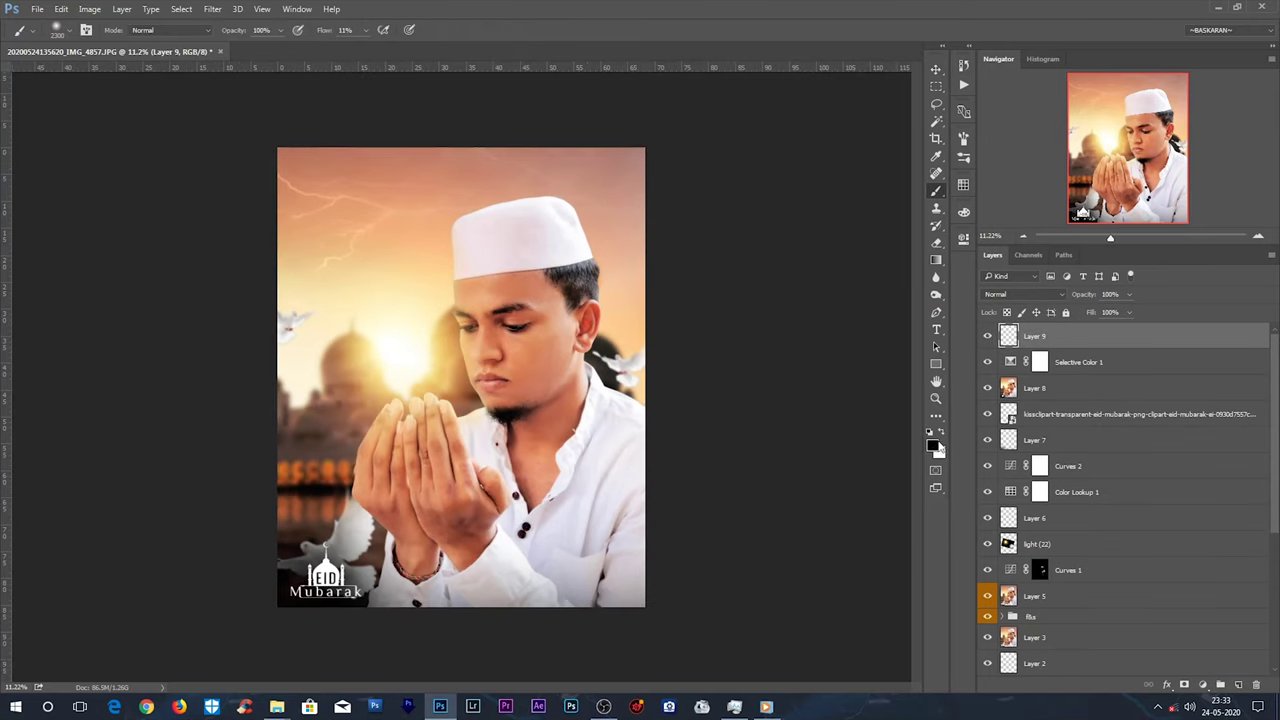
pyautogui.rightClick(420, 198)
pyautogui.press('Return')
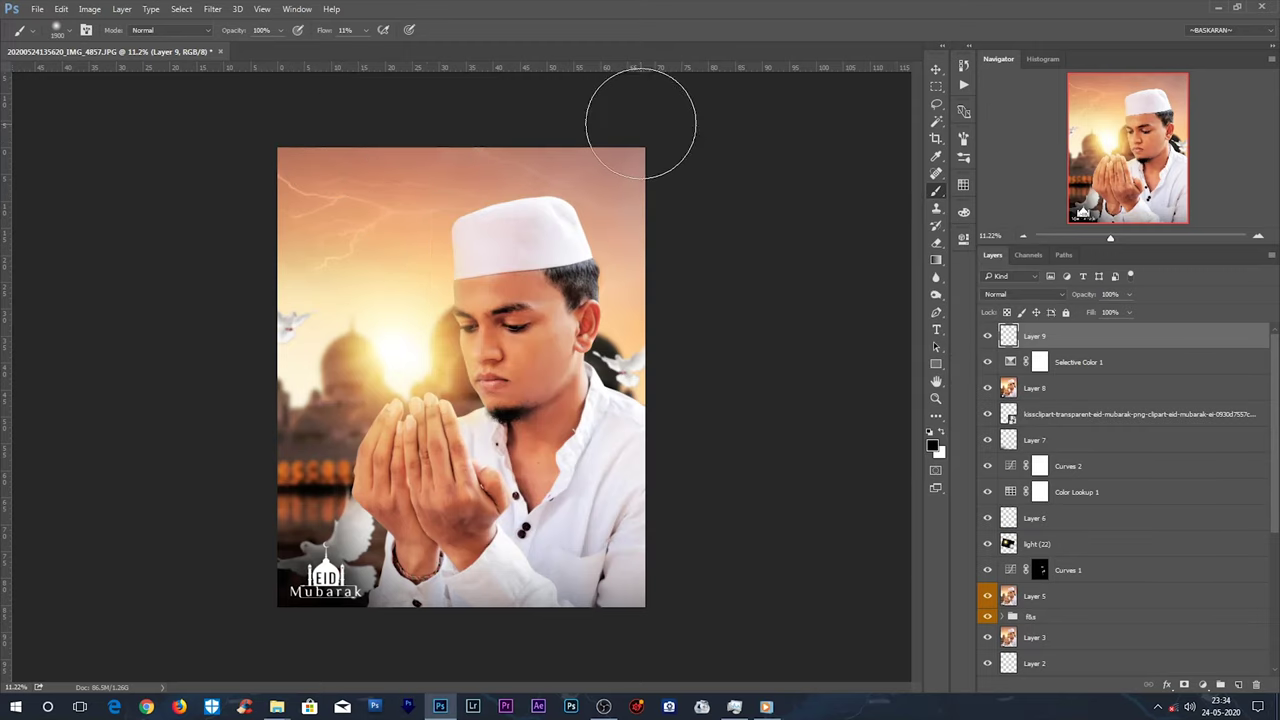
pyautogui.moveTo(329, 35); pyautogui.dragTo(320, 35)
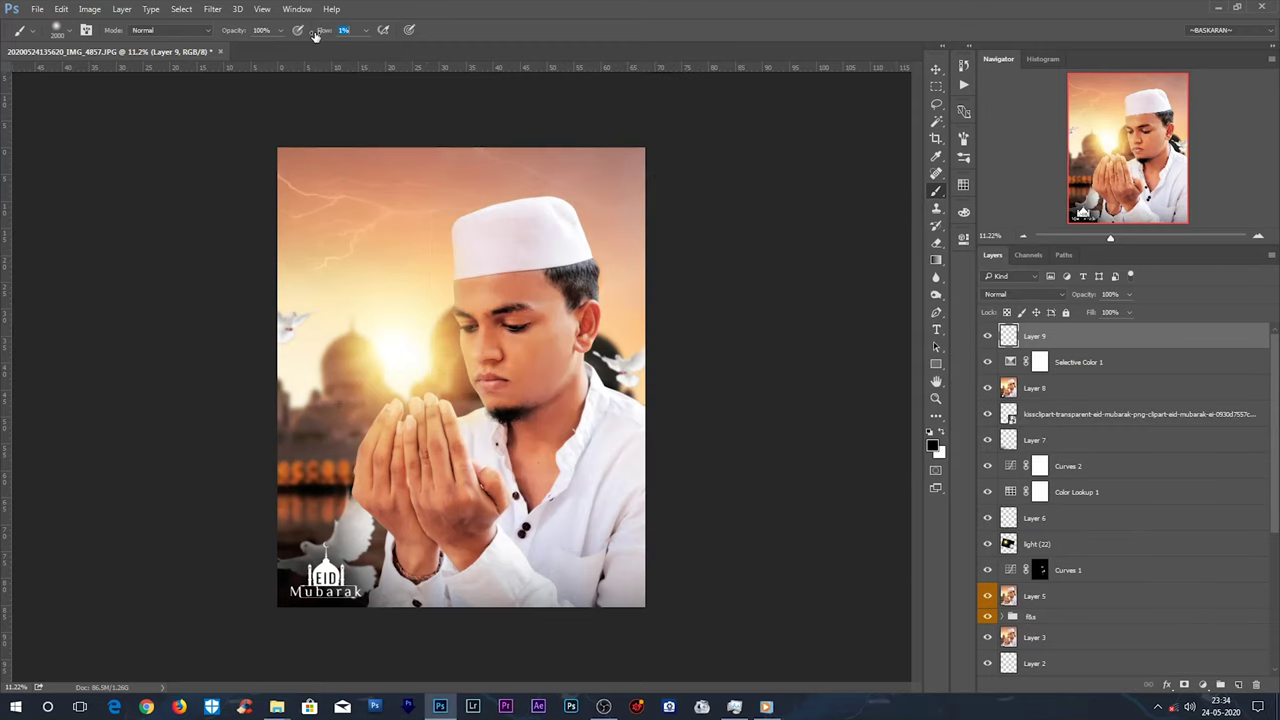
pyautogui.hotkey('shift', 'Tab')
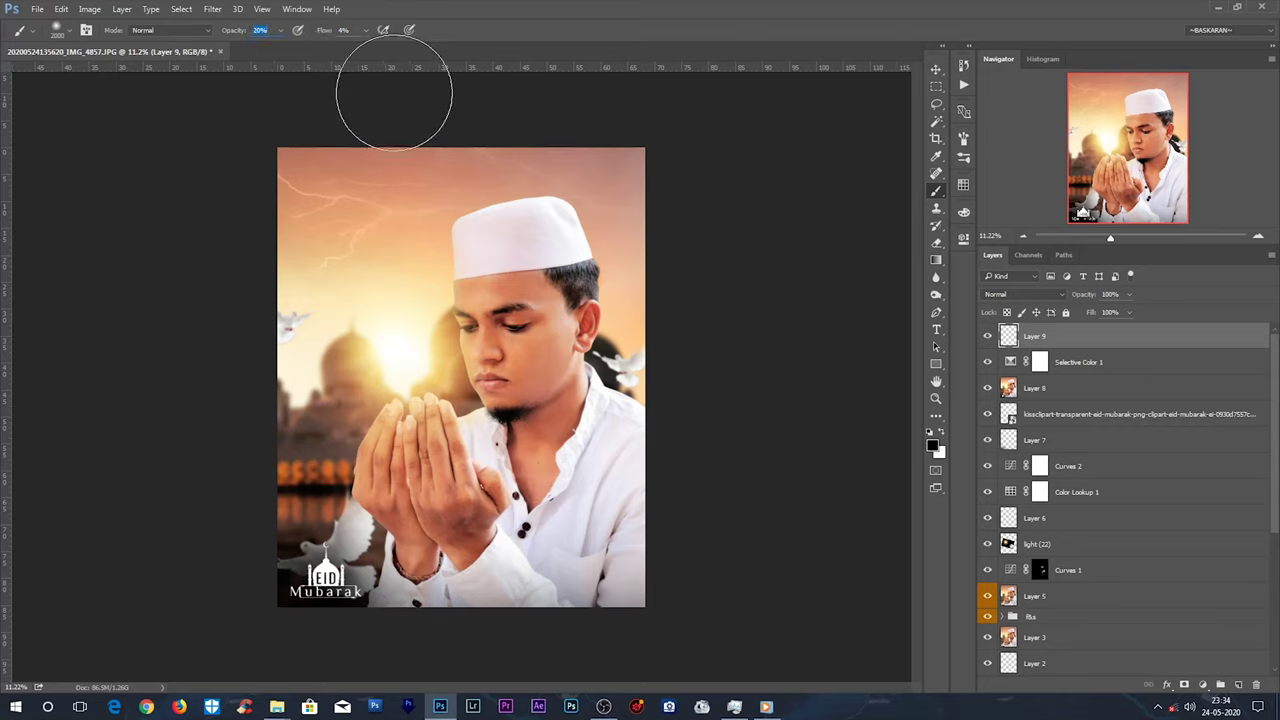
pyautogui.click(326, 30)
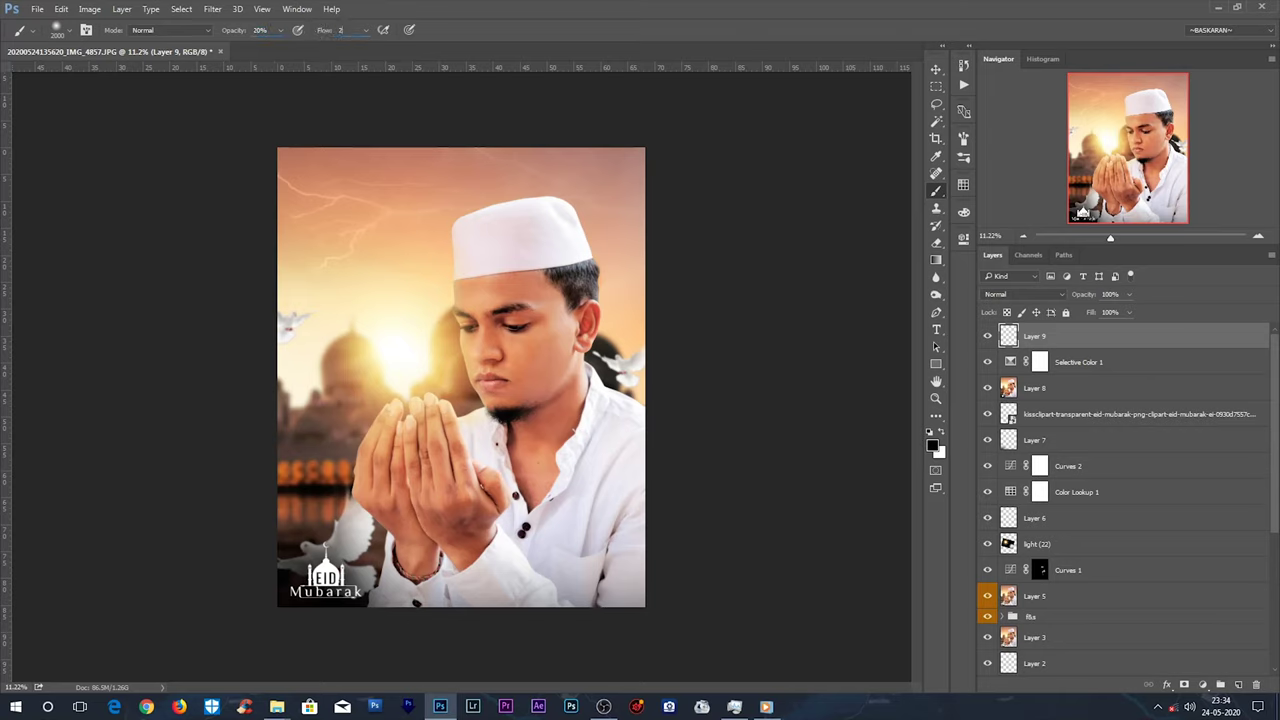
pyautogui.press('Return')
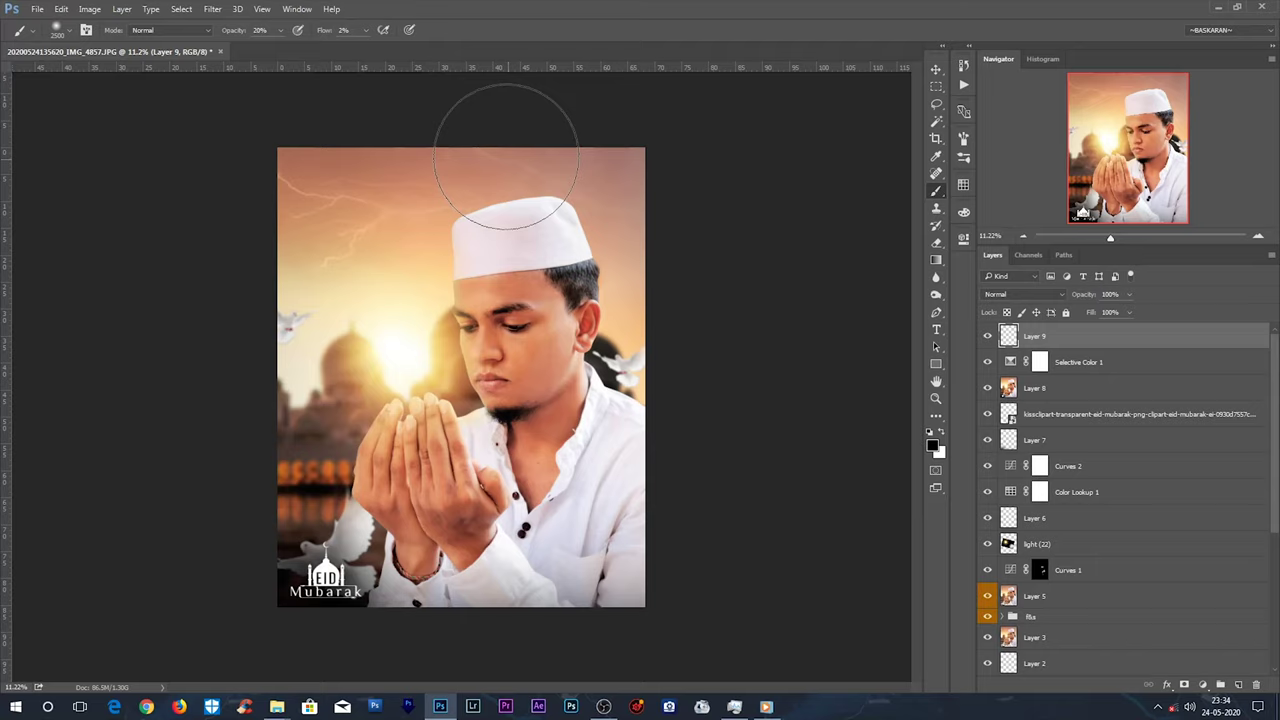
# Softly darken the image's left edge on Layer 9, comparing with the layer hidden.
pyautogui.click(988, 337)
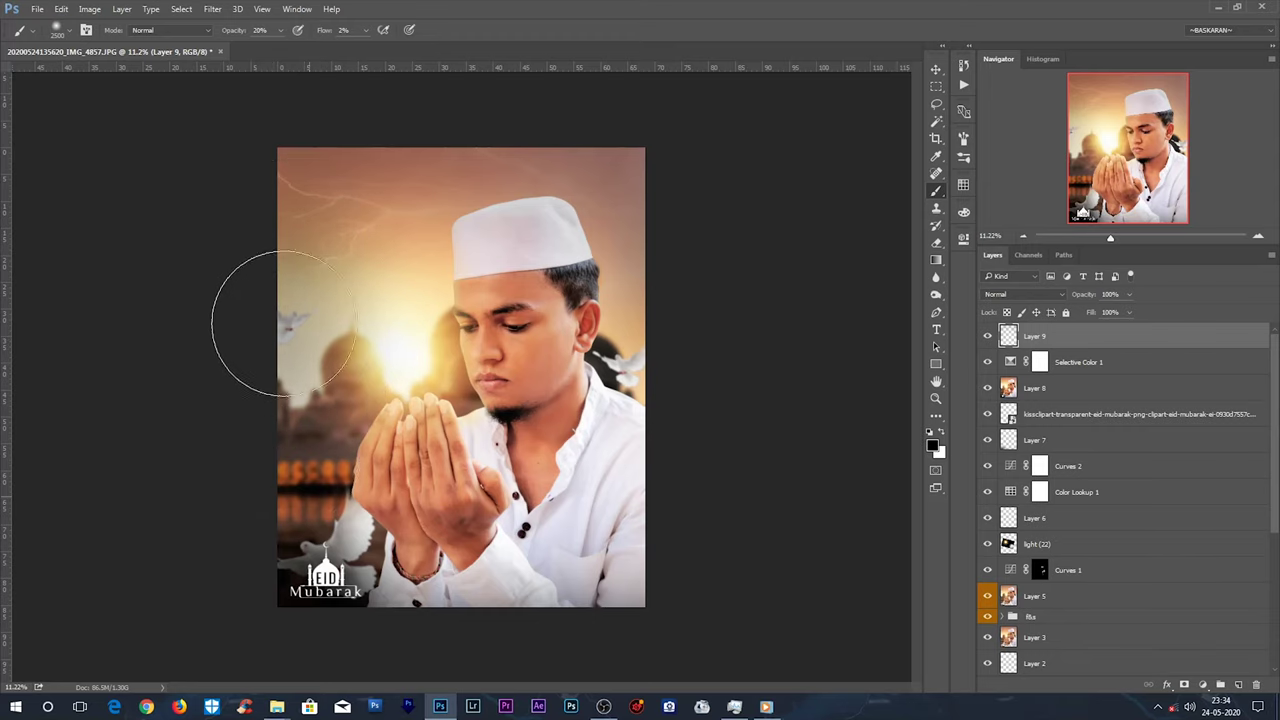
pyautogui.moveTo(257, 314); pyautogui.dragTo(286, 243)
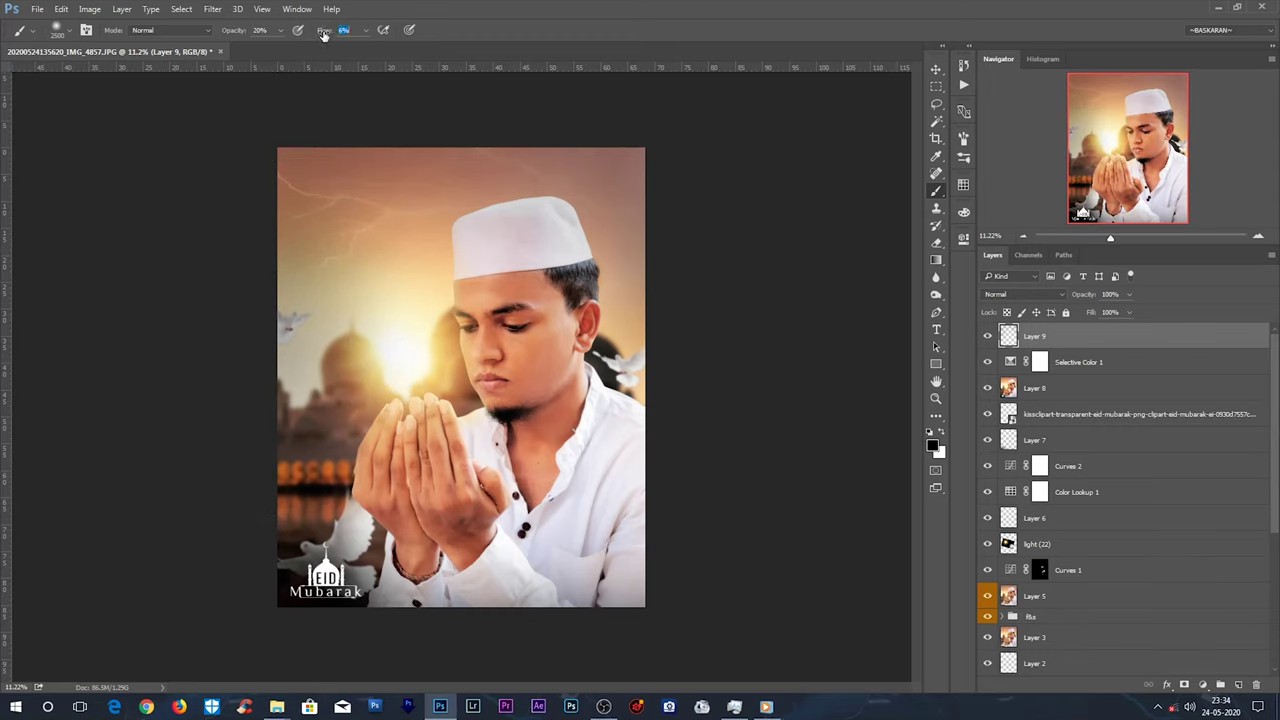
pyautogui.press('[')
pyautogui.press('[')
pyautogui.press('[')
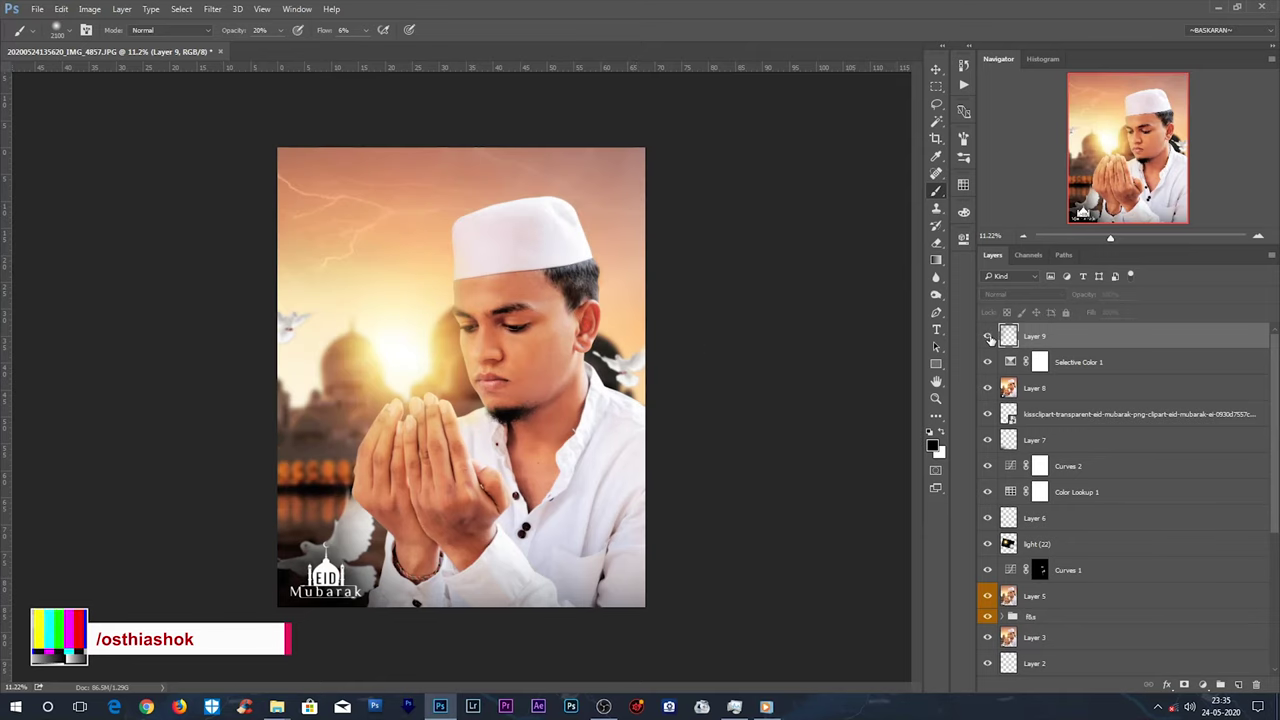
pyautogui.scroll(1, 463, 380)
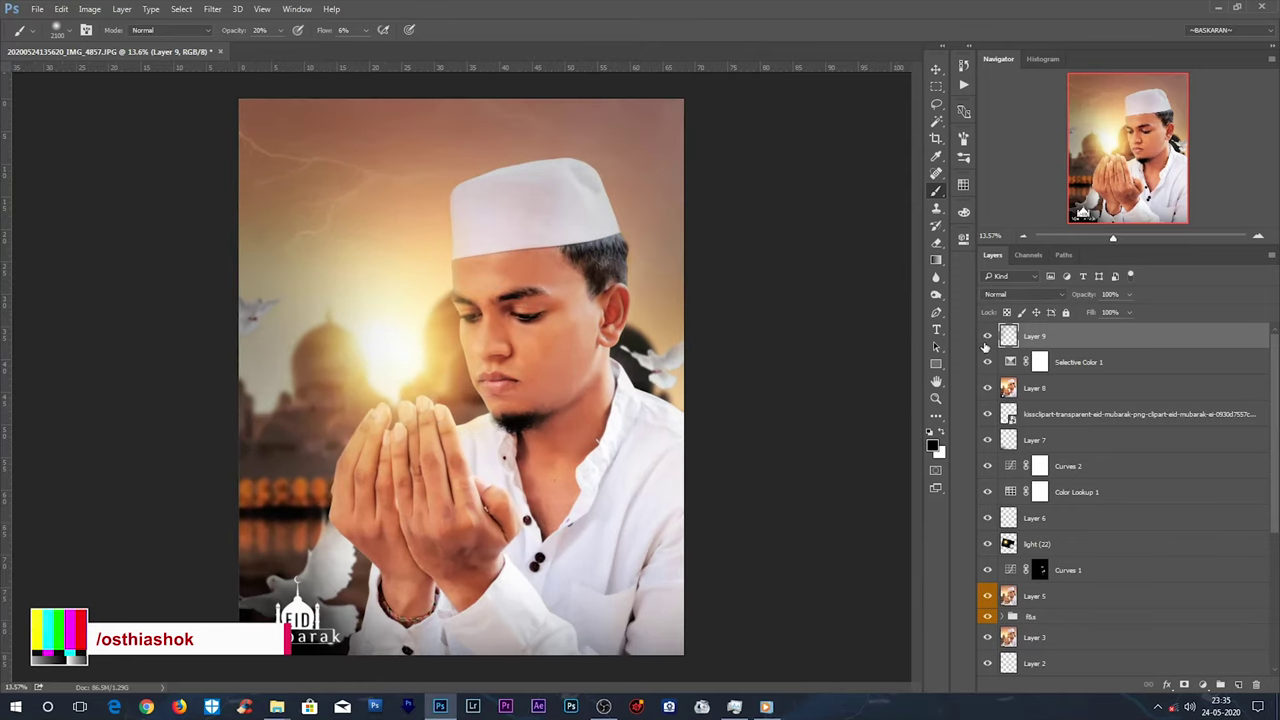
pyautogui.click(987, 337)
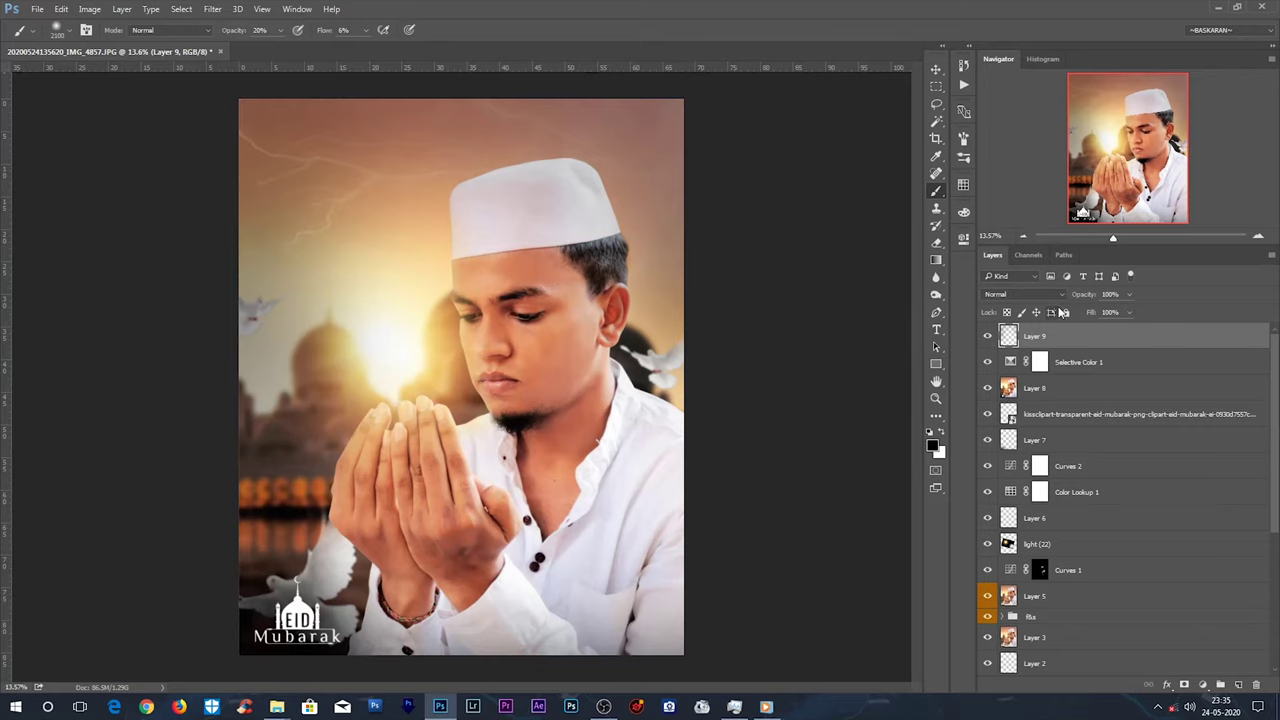
# Lower Layer 9 to 86% opacity and stamp all visible layers into Layer 10.
pyautogui.moveTo(1084, 294); pyautogui.dragTo(1070, 296)
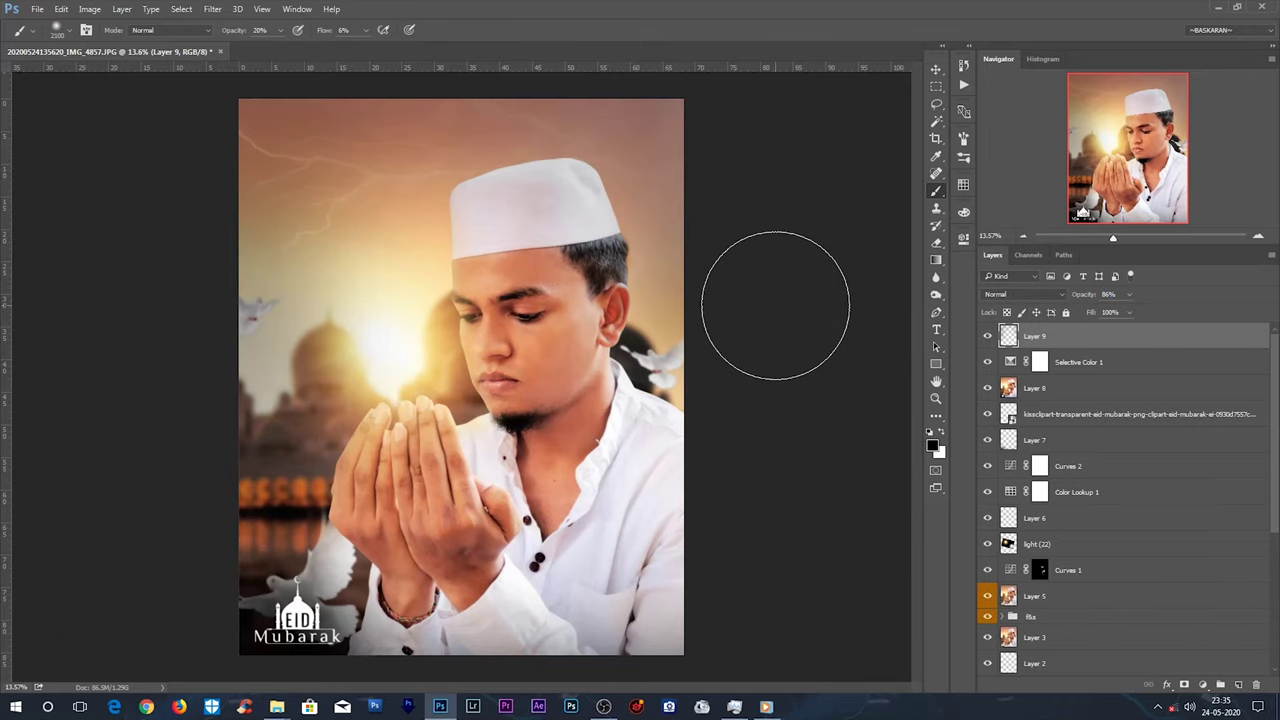
pyautogui.press('v')
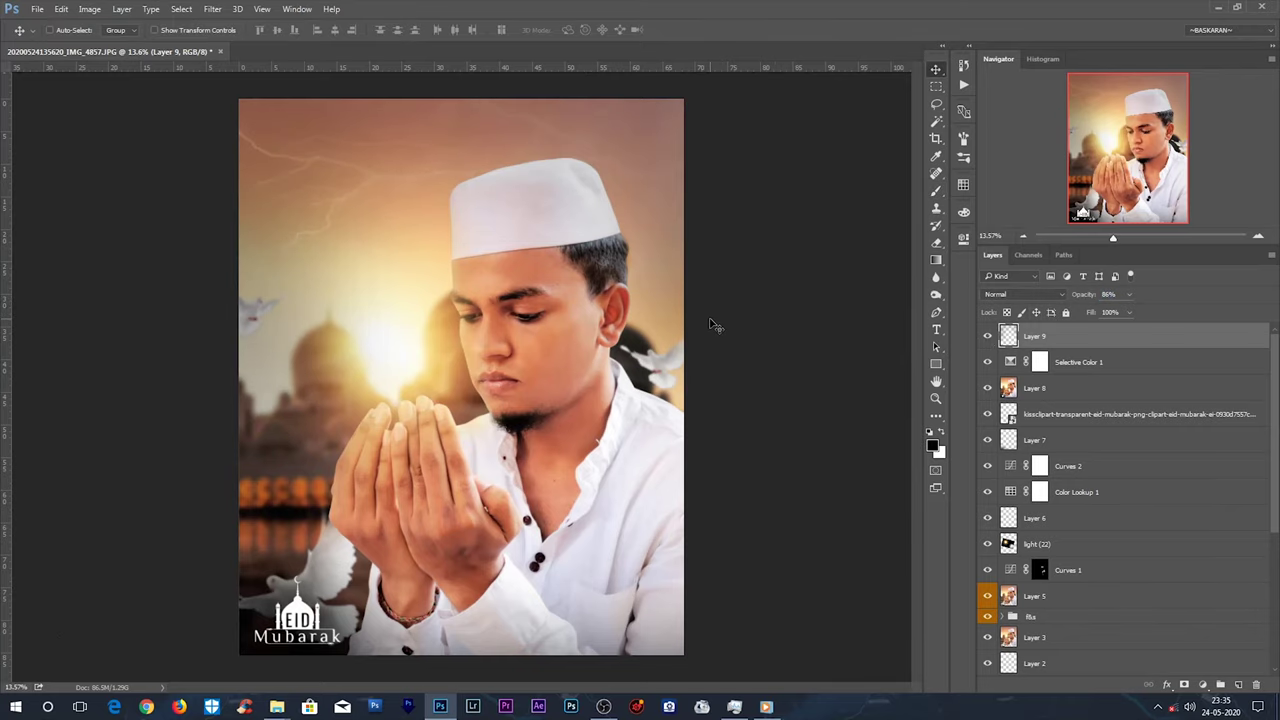
pyautogui.keyDown('alt'); pyautogui.scroll(-1, 717, 327); pyautogui.keyUp('alt')
pyautogui.keyDown('alt'); pyautogui.scroll(1, 547, 349); pyautogui.keyUp('alt')
pyautogui.hotkey('ctrl', 'shift', 'alt', 'e')
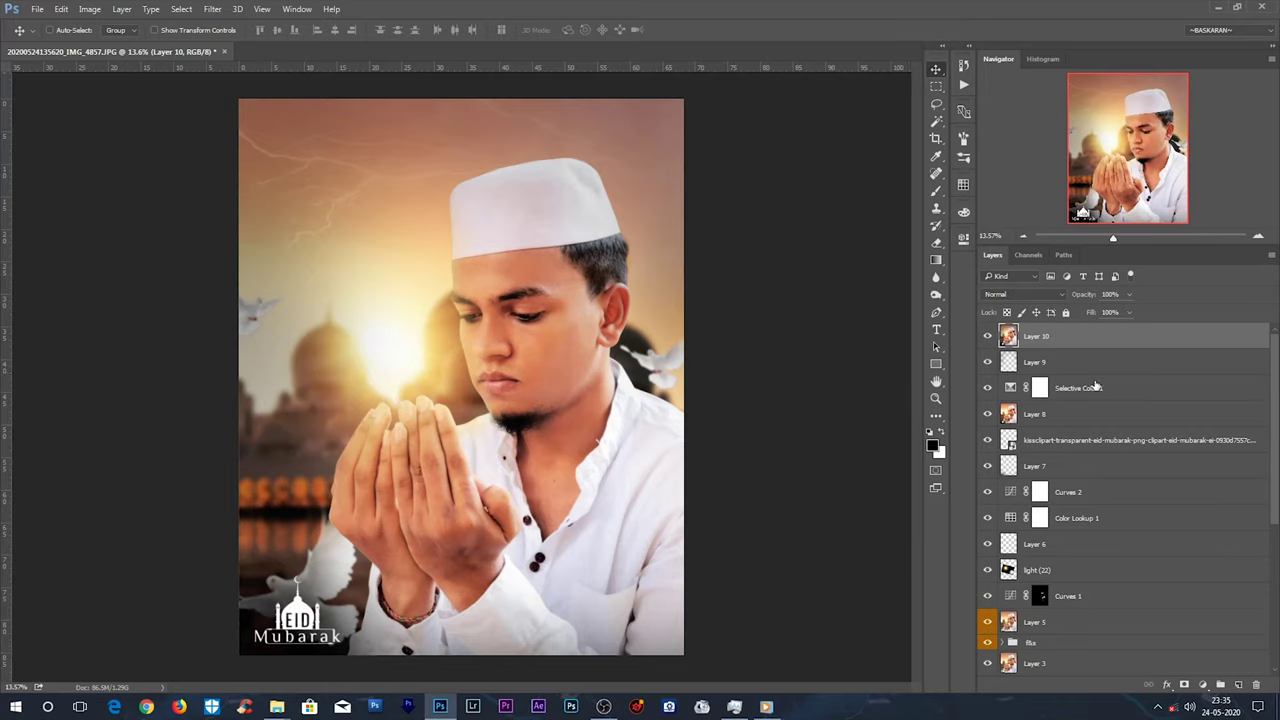
# Rename Layer 10 to 'sharpning'.
pyautogui.doubleClick(1038, 337)
pyautogui.write('sharpning')
pyautogui.press('Return')
# Apply a 1.8-pixel High Pass filter to the sharpning layer, checking the face detail.
pyautogui.click(213, 10)
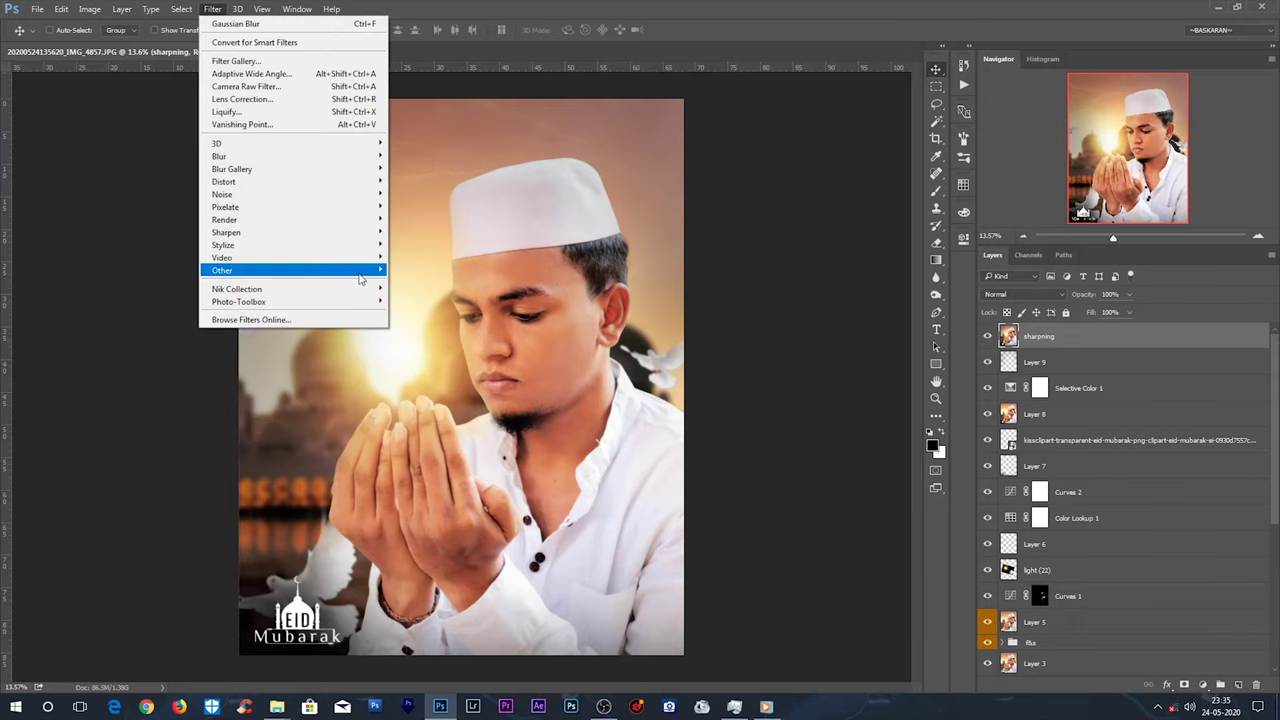
pyautogui.click(424, 284)
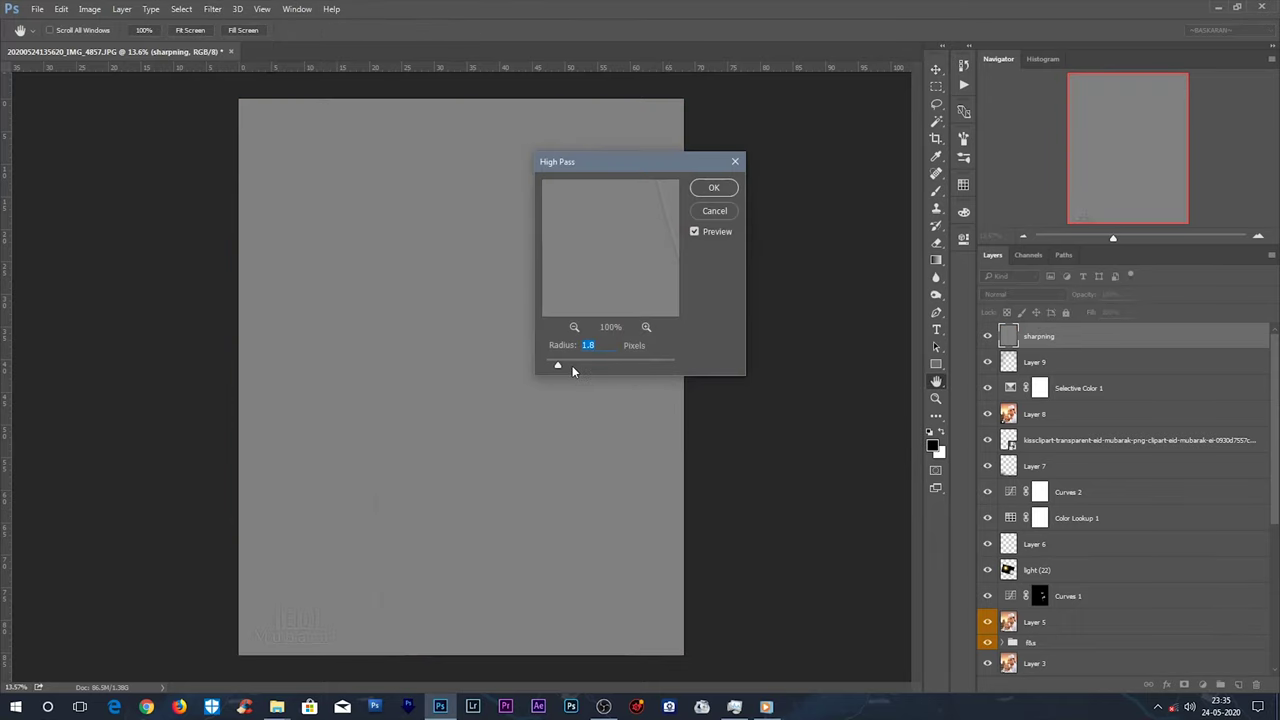
pyautogui.keyDown('ctrl'); pyautogui.click(484, 349); pyautogui.keyUp('ctrl')
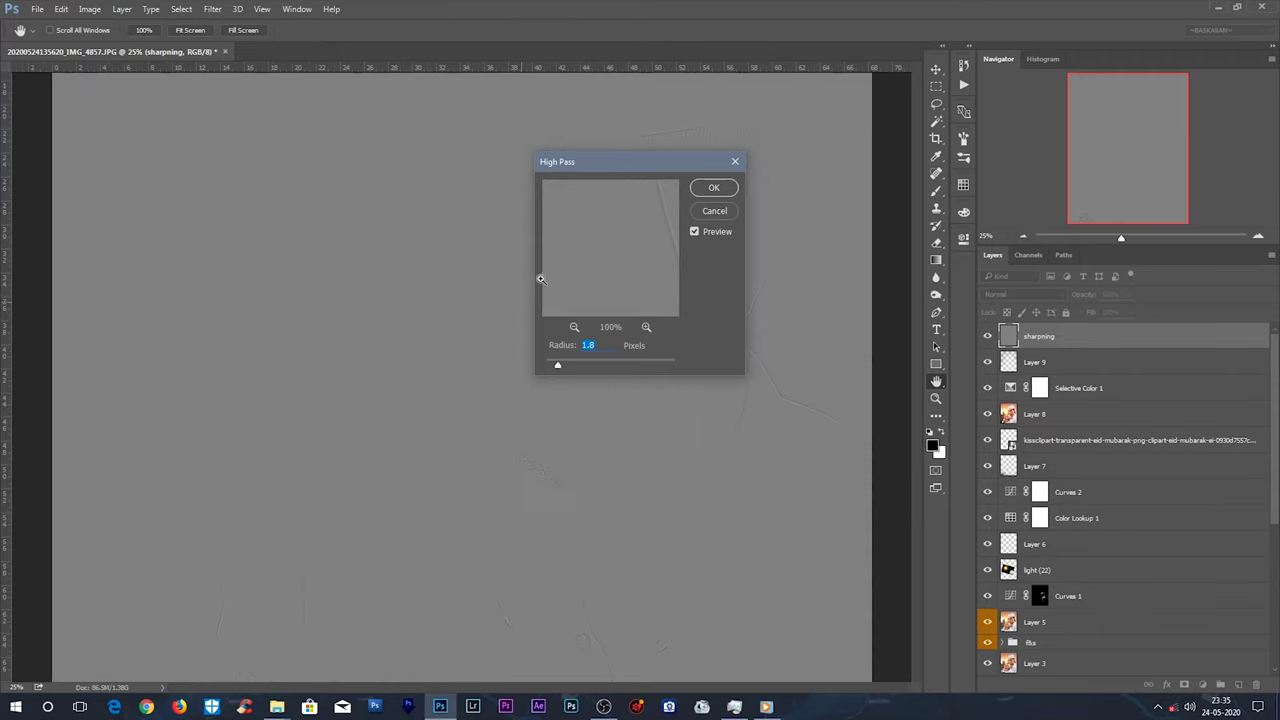
pyautogui.moveTo(622, 173); pyautogui.dragTo(869, 214)
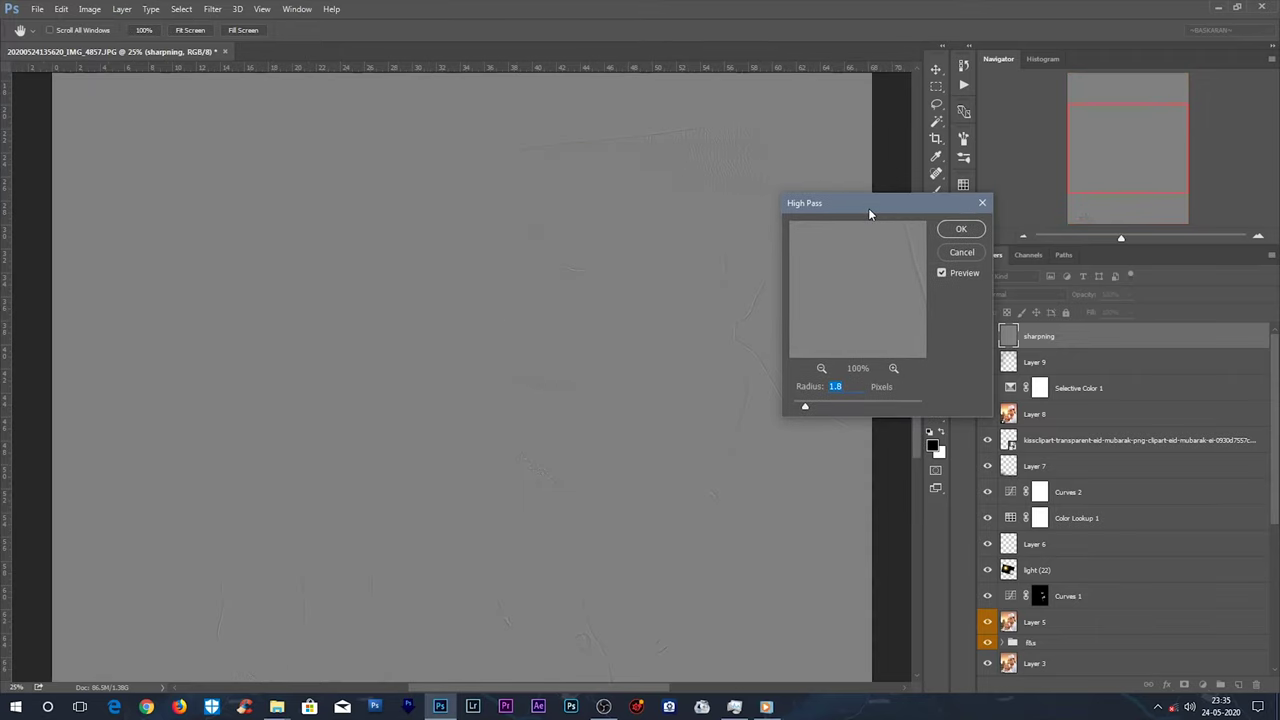
pyautogui.keyDown('ctrl'); pyautogui.click(628, 342); pyautogui.keyUp('ctrl')
pyautogui.keyDown('ctrl'); pyautogui.click(628, 342); pyautogui.keyUp('ctrl')
pyautogui.moveTo(633, 299); pyautogui.dragTo(443, 380)
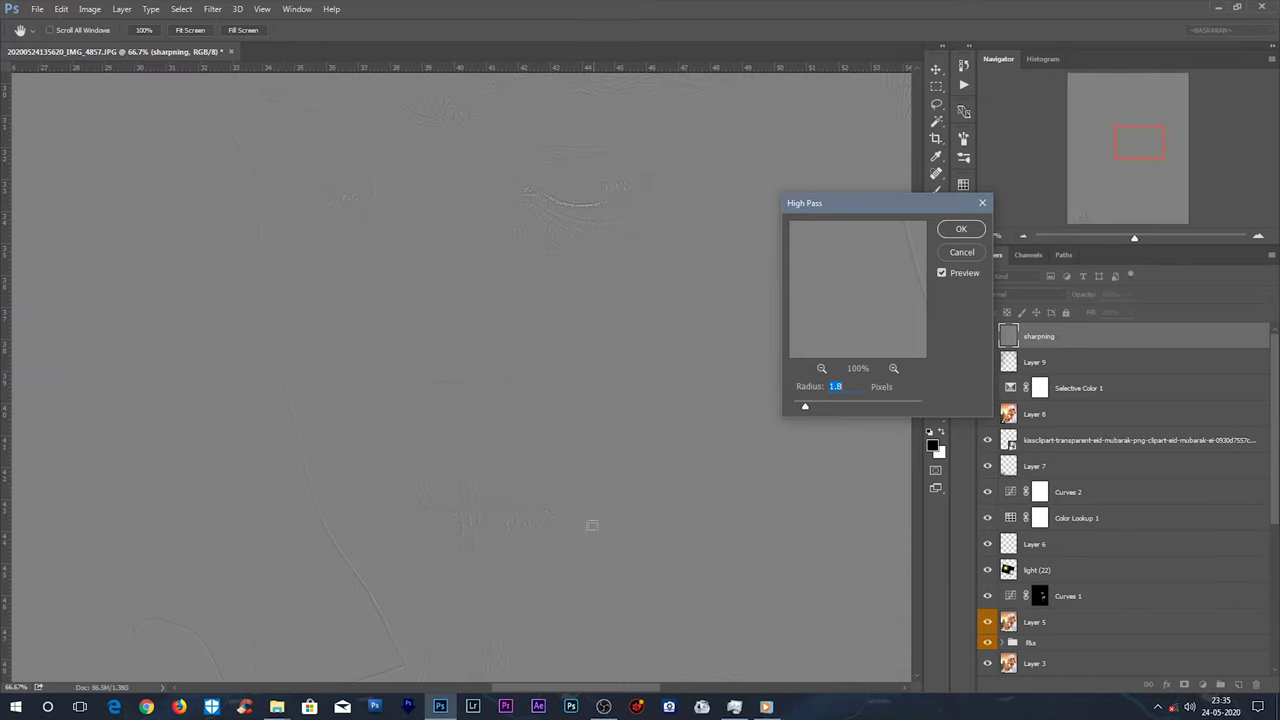
pyautogui.click(961, 229)
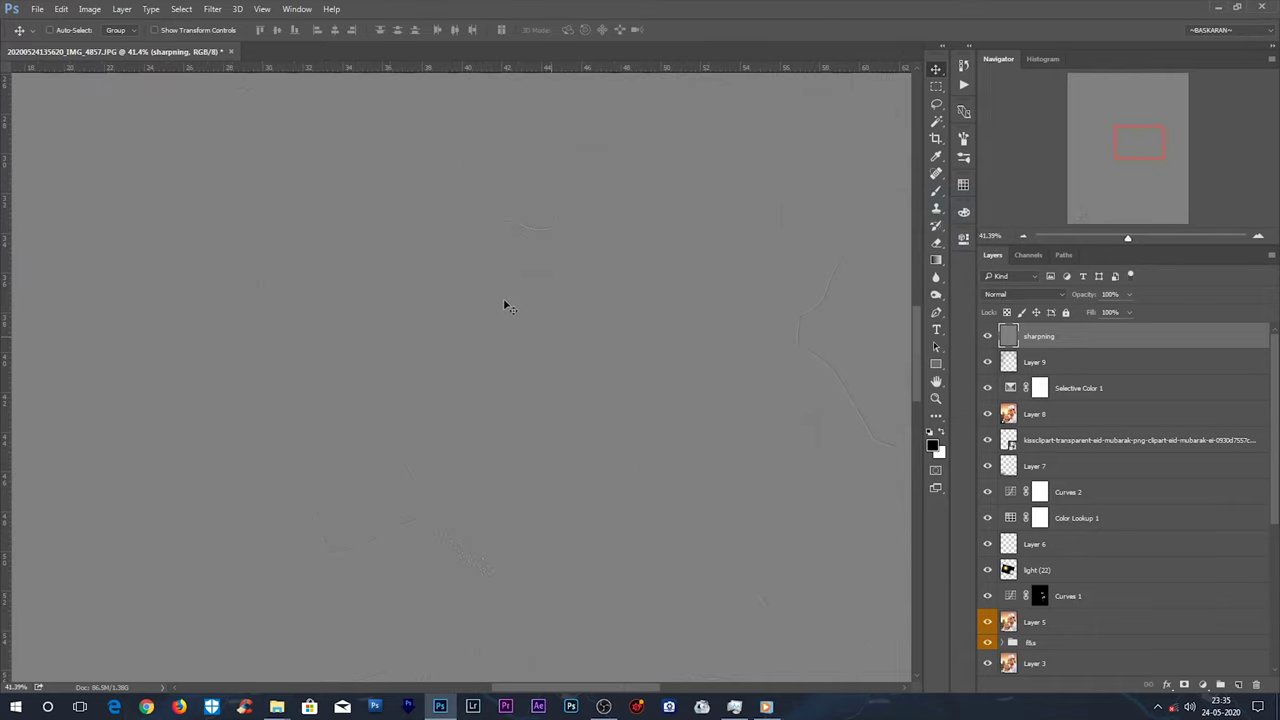
pyautogui.hotkey('ctrl', '0')
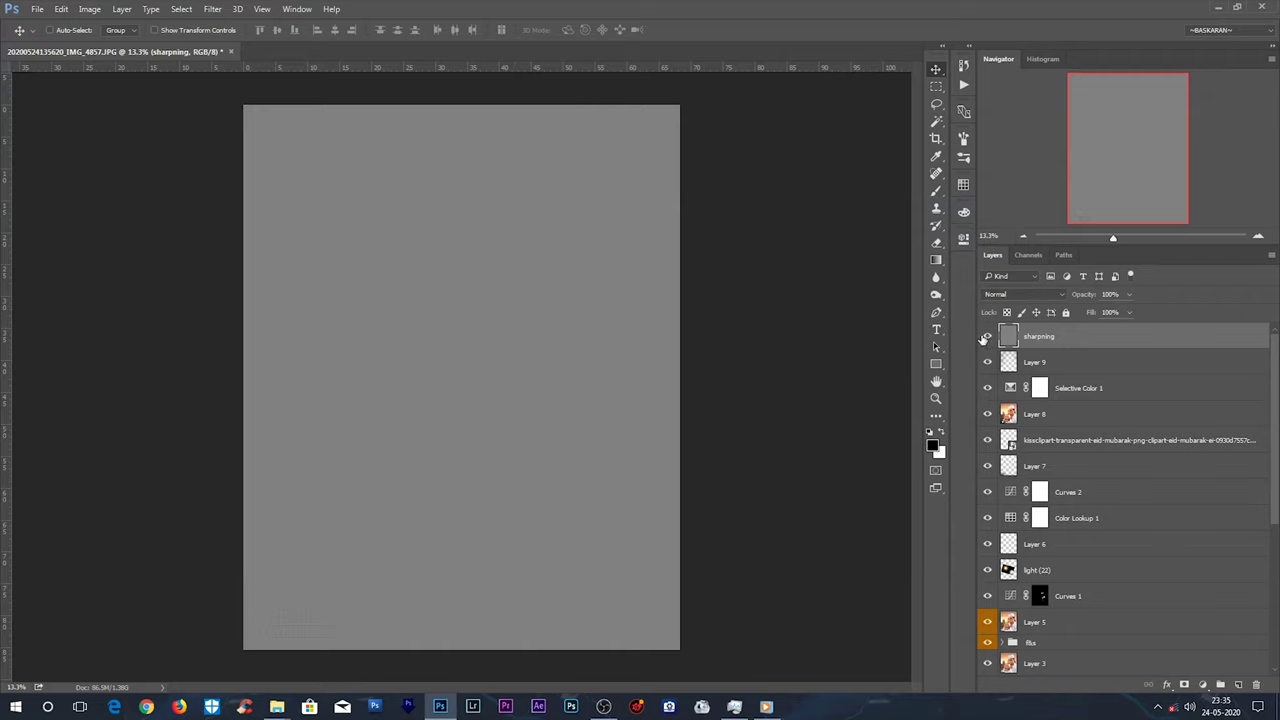
pyautogui.click(1046, 295)
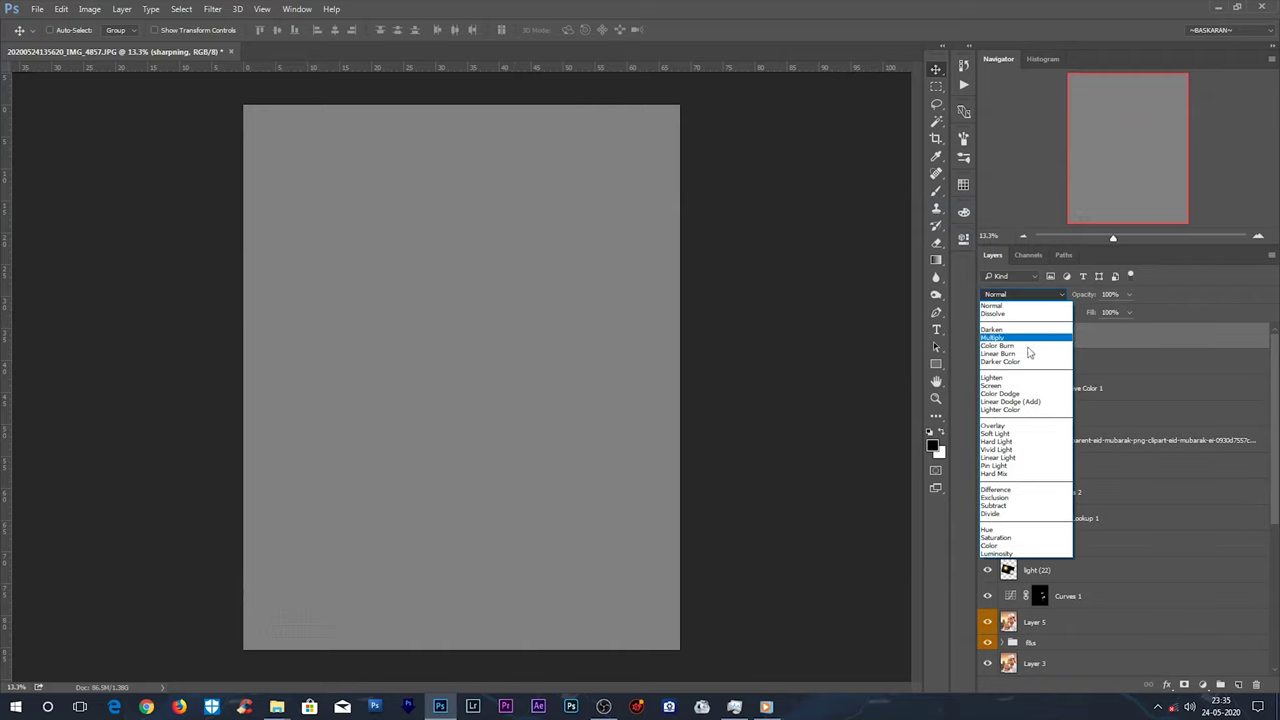
# Blend the sharpning layer in Vivid Light and toggle it to compare the face sharpening.
pyautogui.click(996, 450)
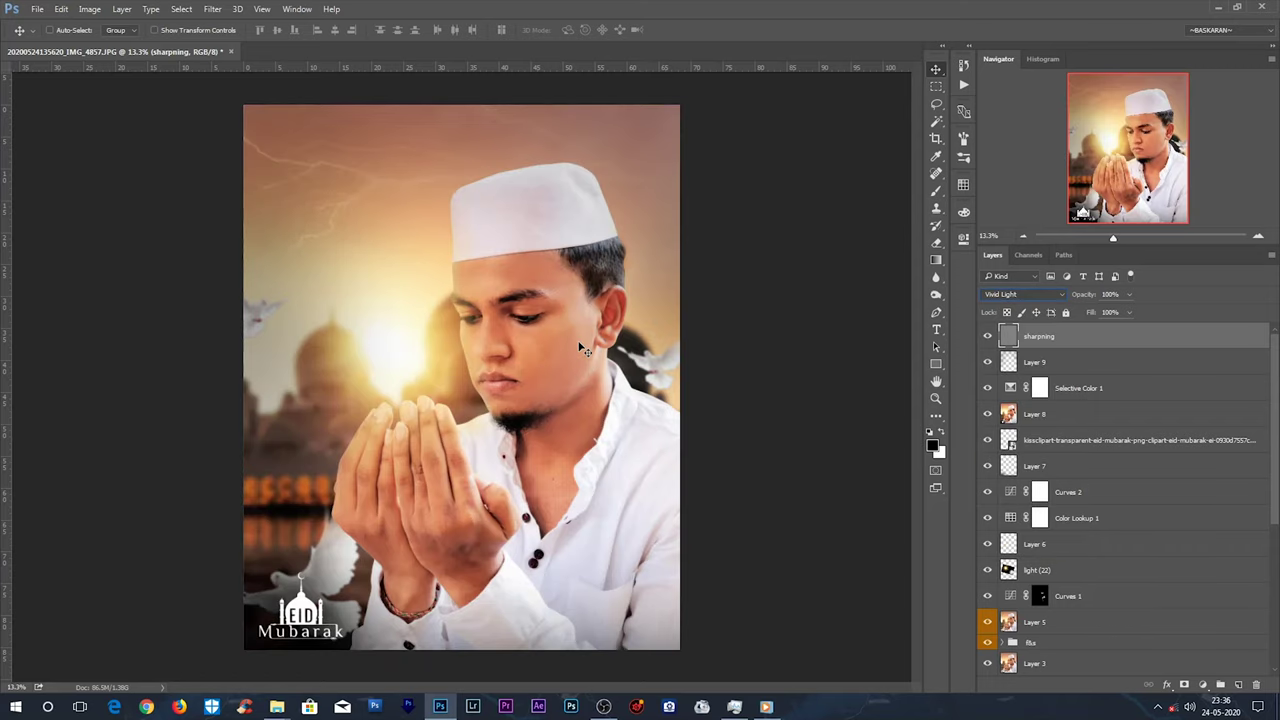
pyautogui.scroll(3, 582, 347)
pyautogui.scroll(2, 560, 330)
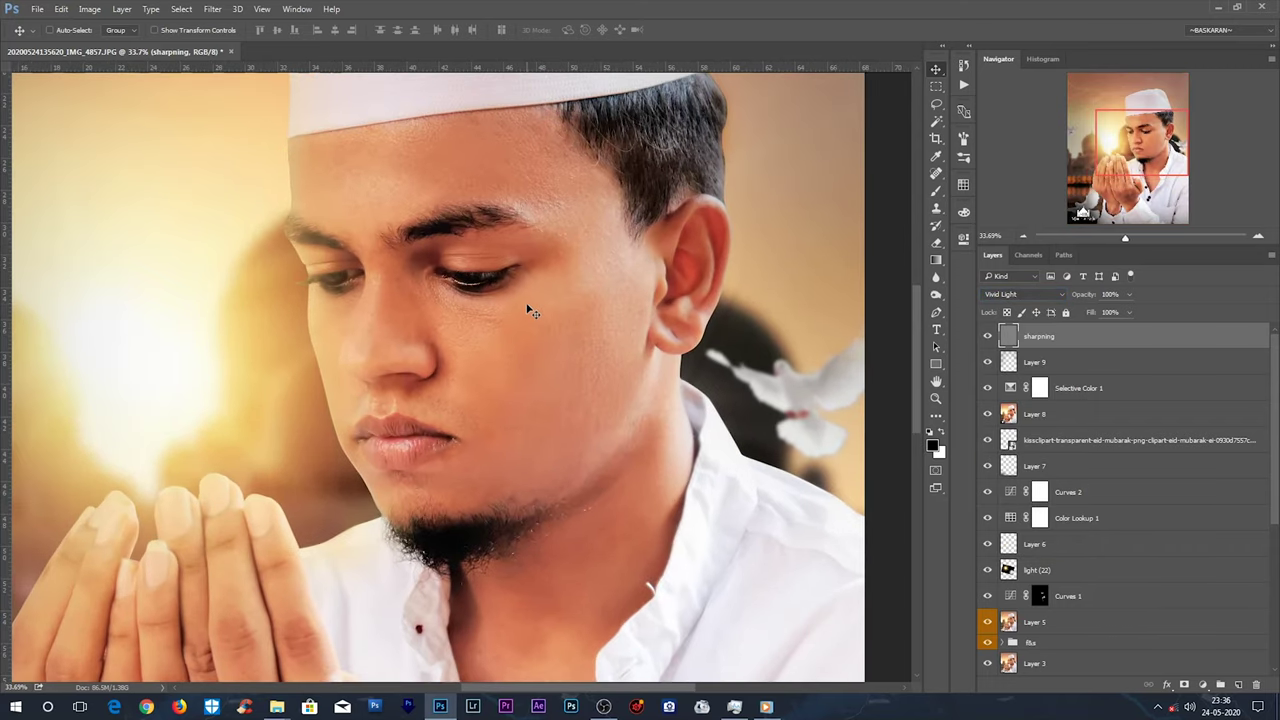
pyautogui.moveTo(527, 288); pyautogui.dragTo(528, 337)
pyautogui.click(987, 338)
pyautogui.click(987, 338)
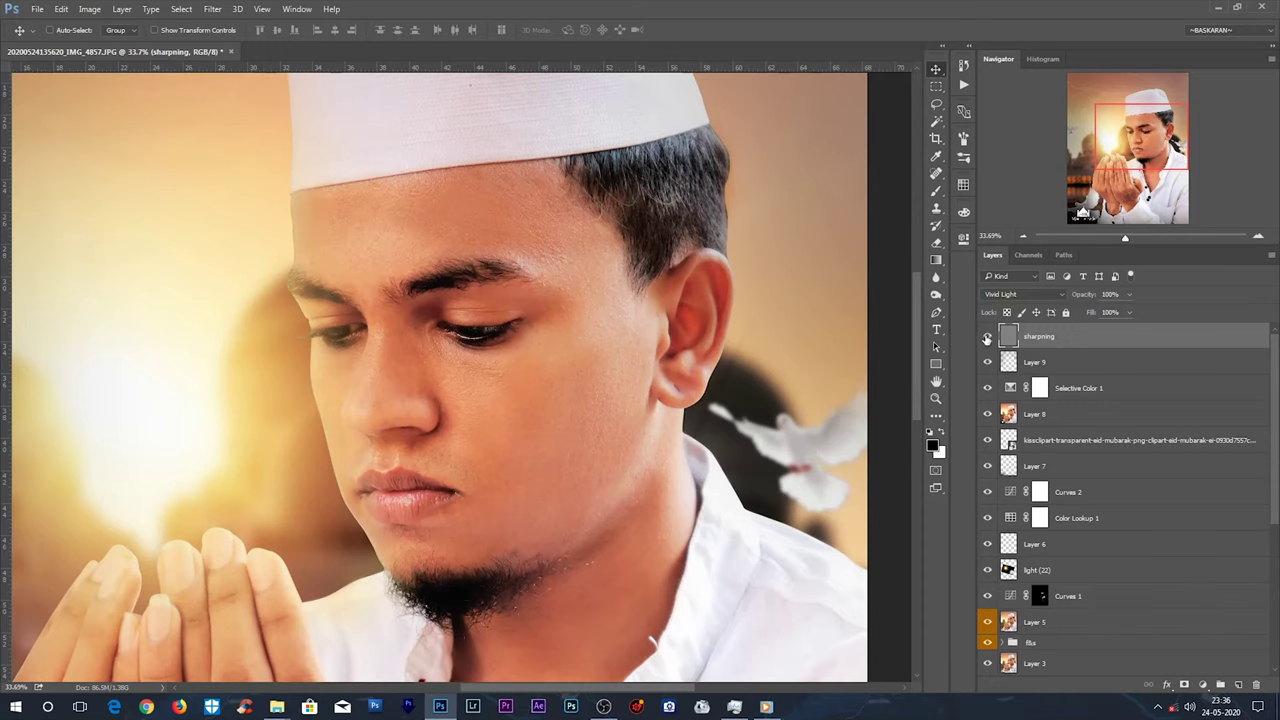
pyautogui.scroll(-1, 600, 390)
pyautogui.hotkey('ctrl', '0')
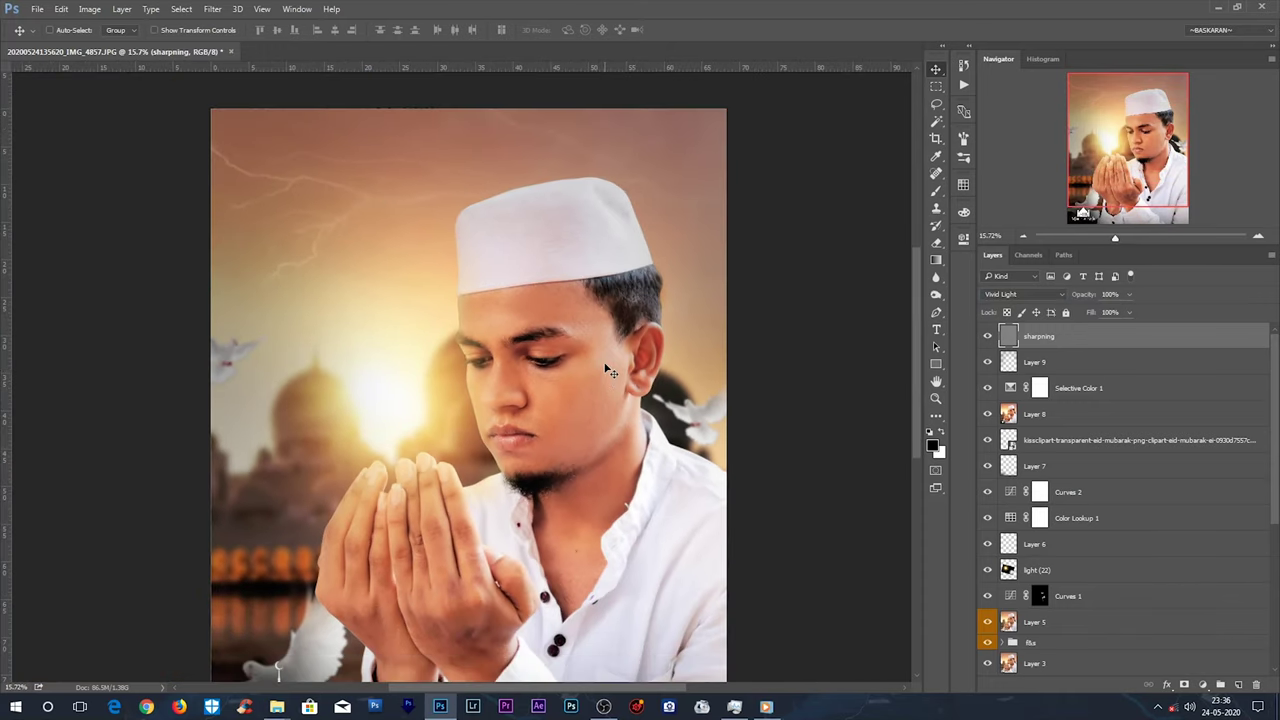
pyautogui.hotkey('ctrl', 'alt', 'shift', 's')
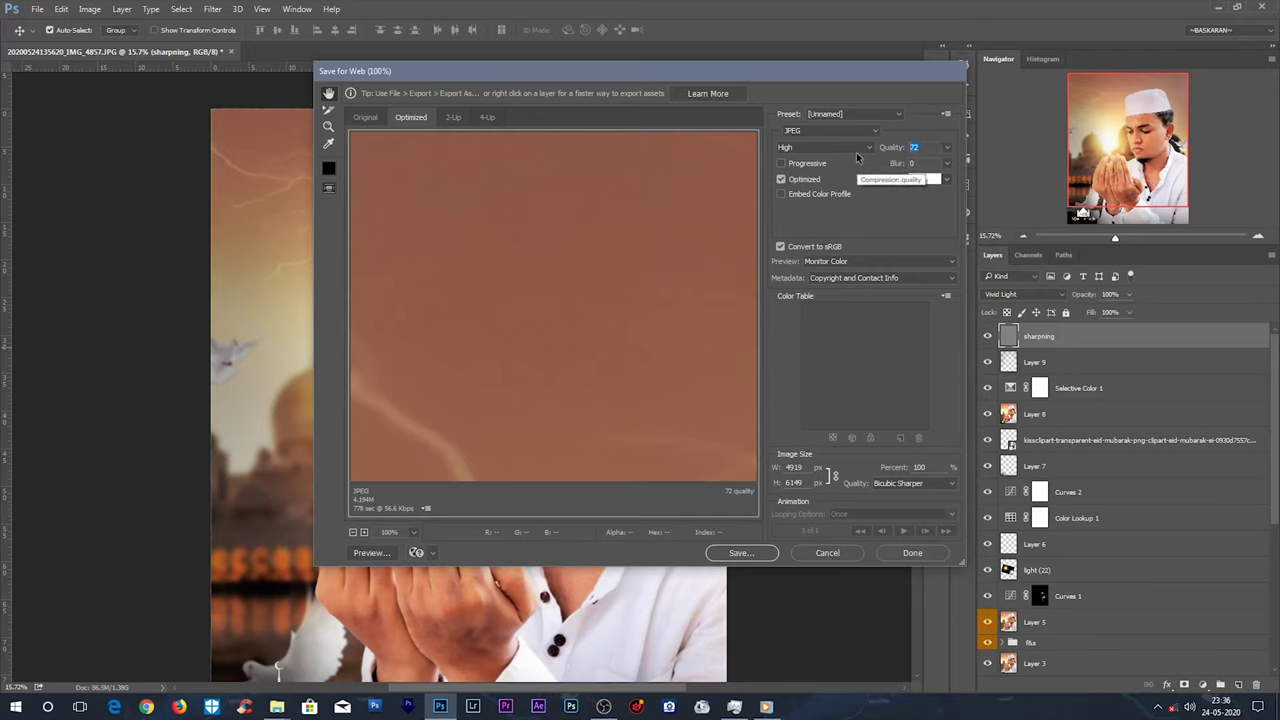
# Set the web export to JPEG quality 73, sRGB, 1080 × 1350 px, Bicubic Sharper.
pyautogui.write('7')
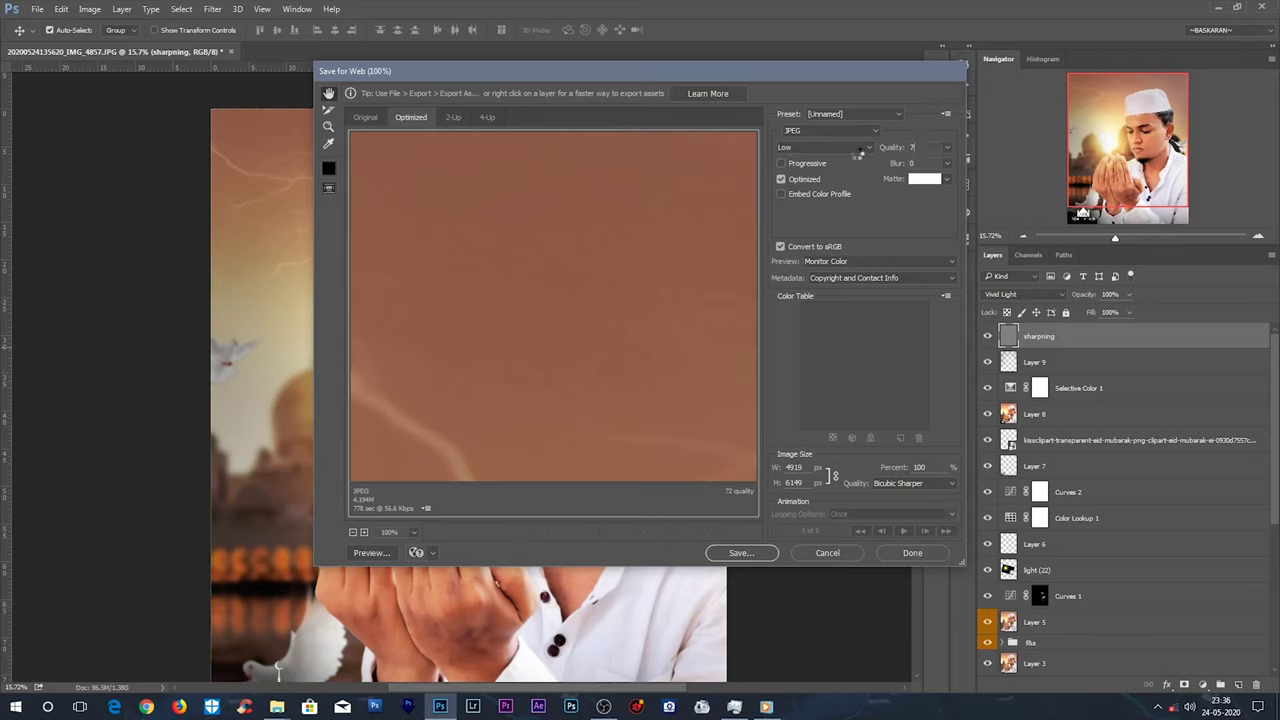
pyautogui.write('3')
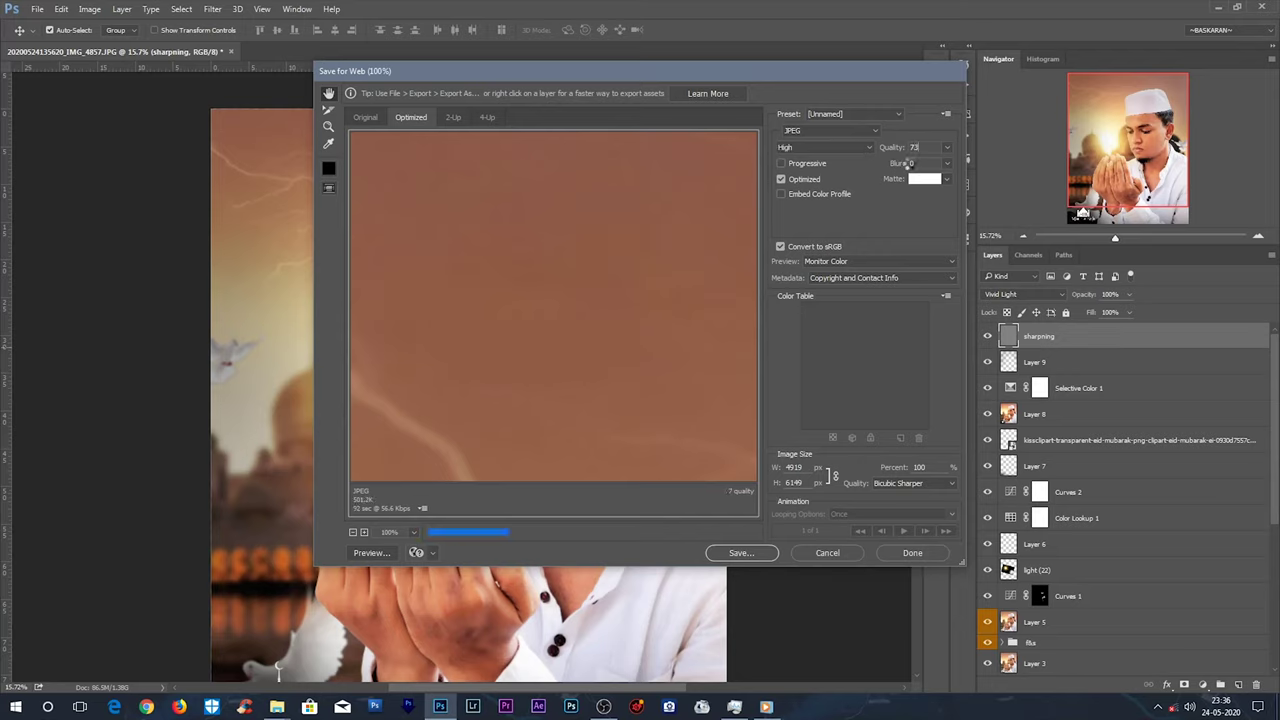
pyautogui.click(801, 247)
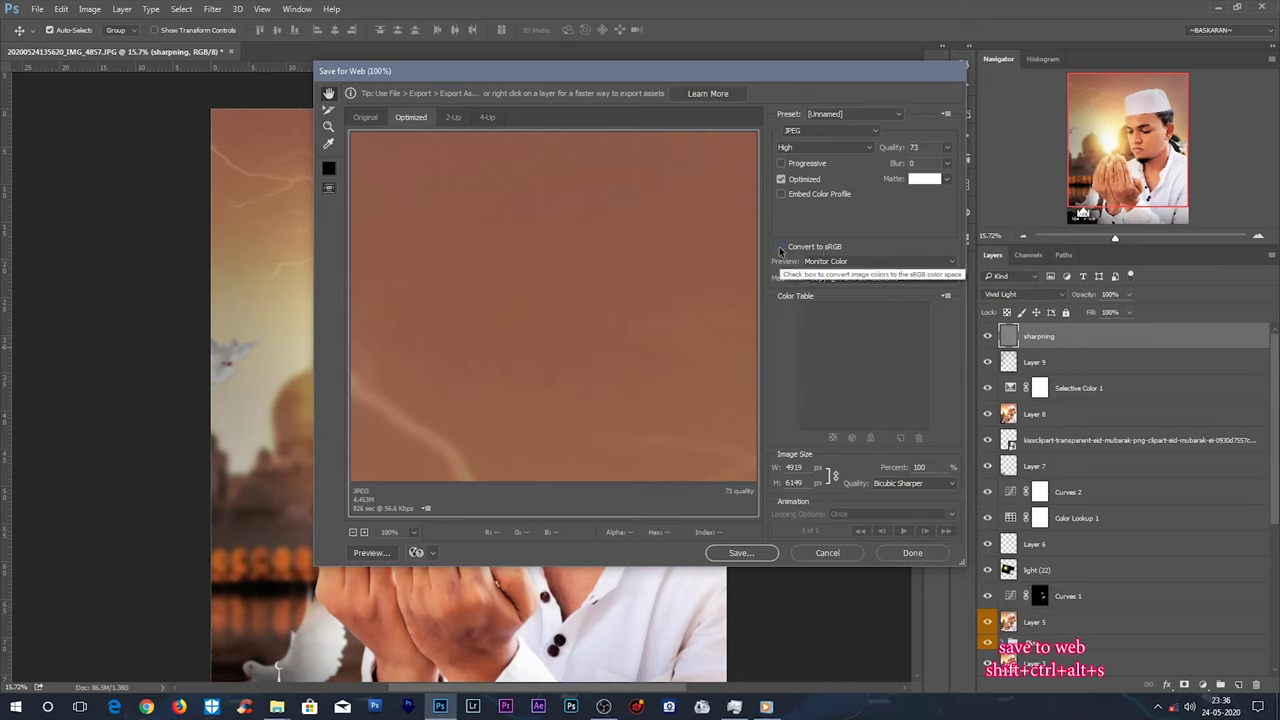
pyautogui.click(781, 248)
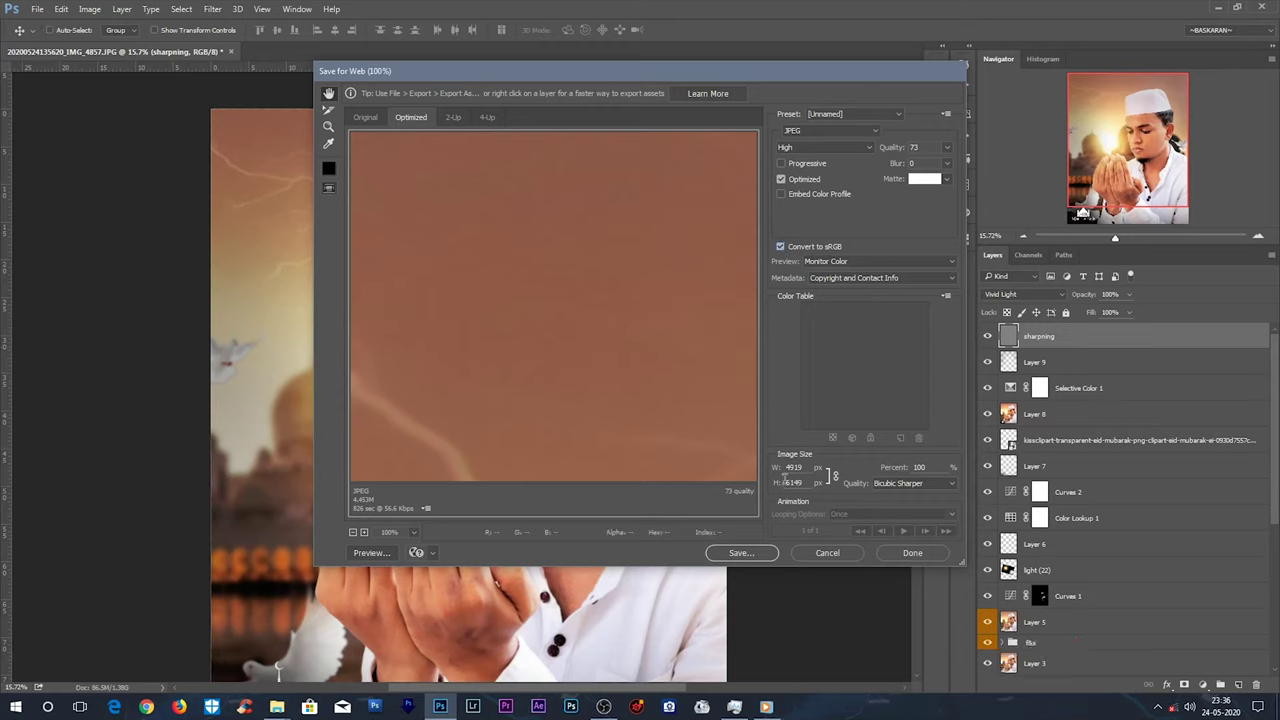
pyautogui.doubleClick(800, 468)
pyautogui.write('1080')
pyautogui.click(906, 484)
pyautogui.click(895, 537)
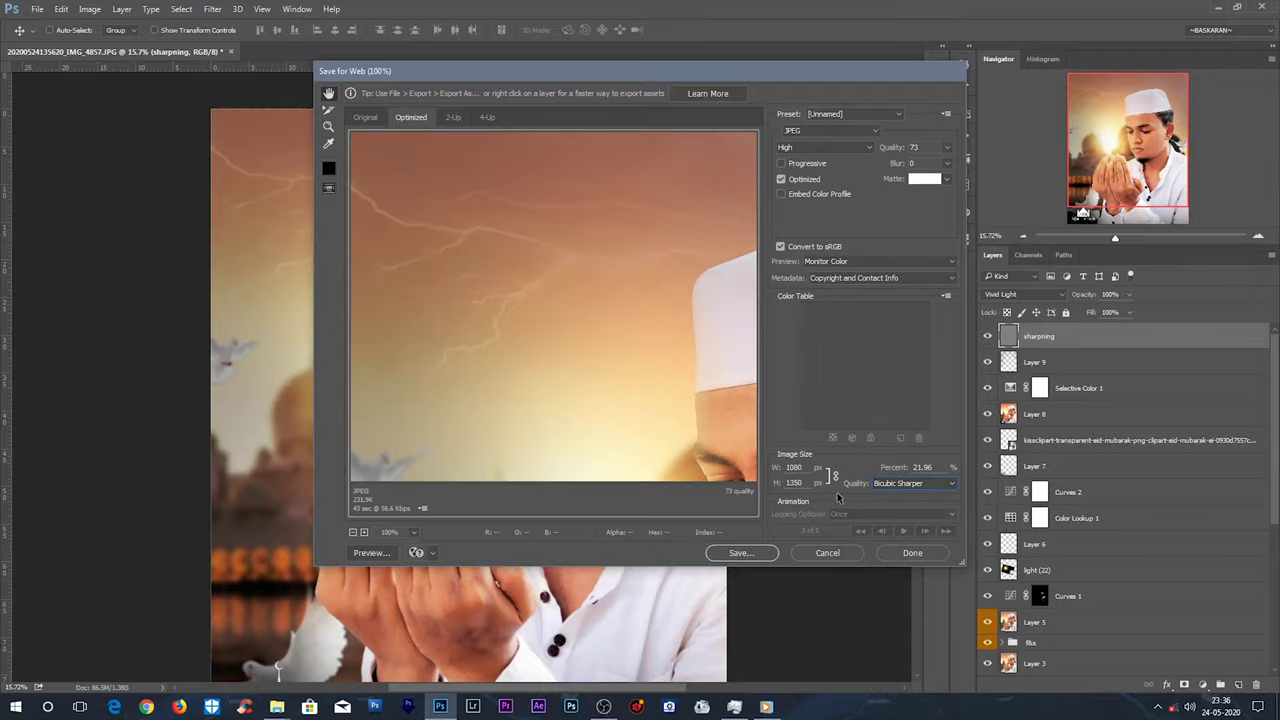